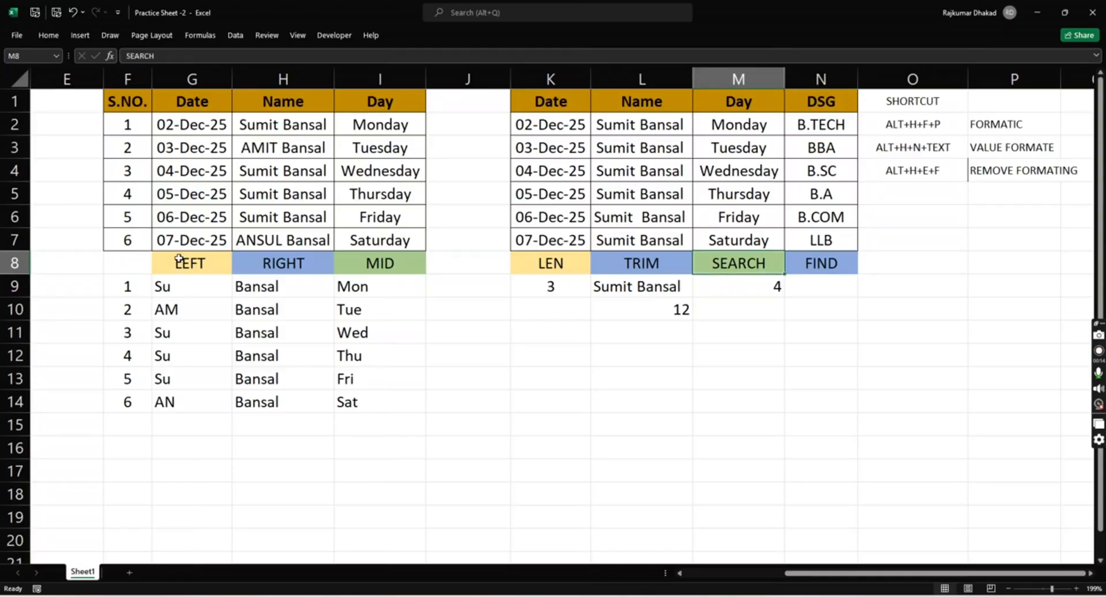
{"action": "key", "text": "Right"}
{"action": "key", "text": "Right"}
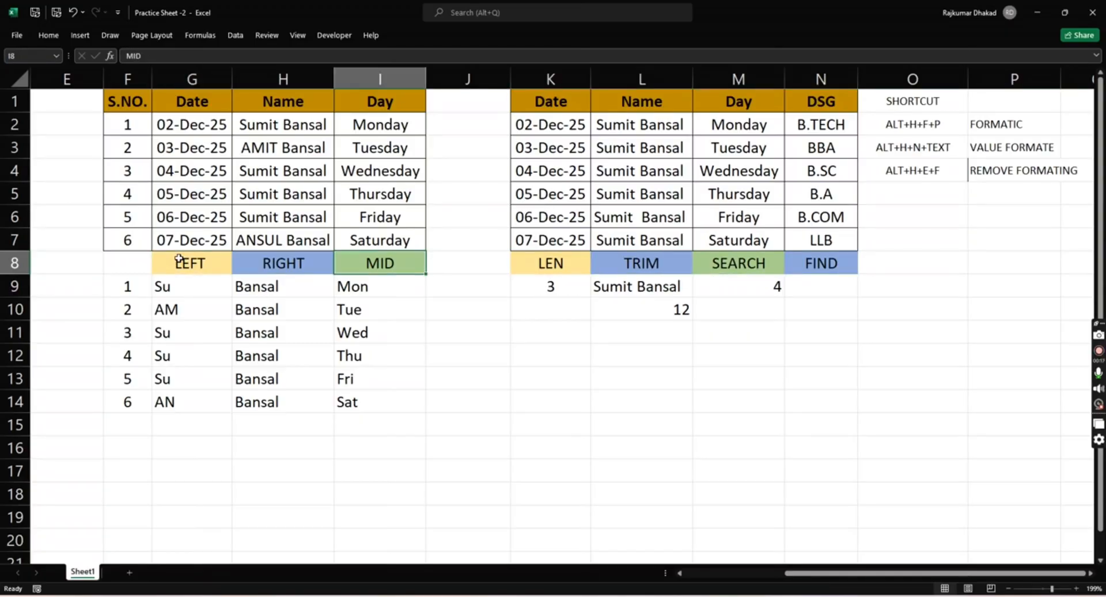
{"action": "key", "text": "Right"}
{"action": "key", "text": "Right"}
{"action": "key", "text": "Right"}
{"action": "key", "text": "Right"}
{"action": "key", "text": "Right"}
{"action": "key", "text": "Down"}
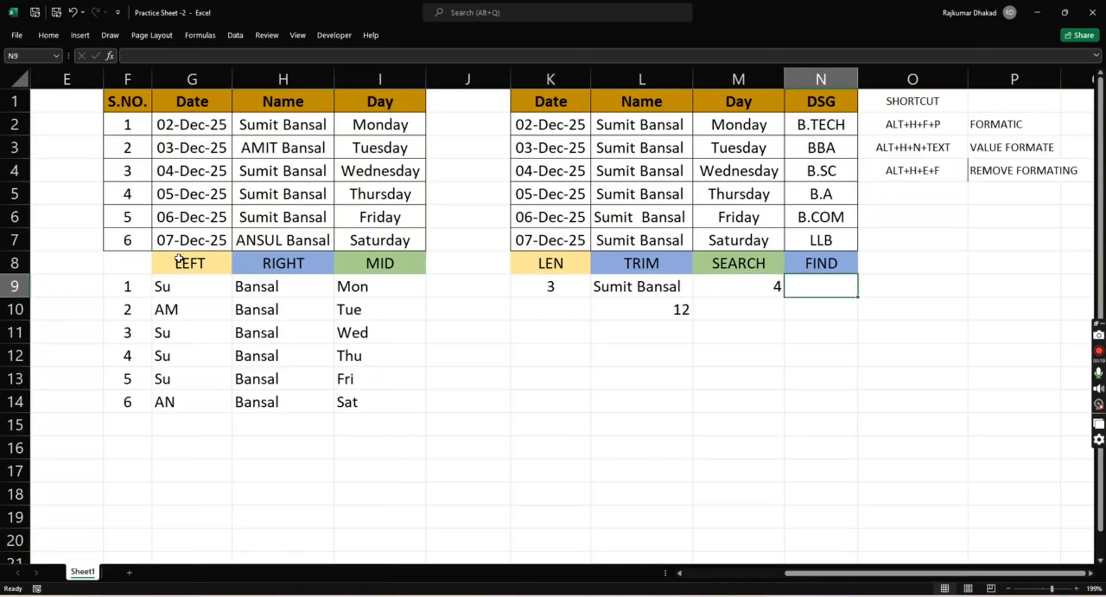
{"action": "key", "text": "Up"}
{"action": "key", "text": "Down"}
{"action": "key", "text": "Up"}
{"action": "key", "text": "Down"}
{"action": "key", "text": "Up"}
{"action": "key", "text": "Up"}
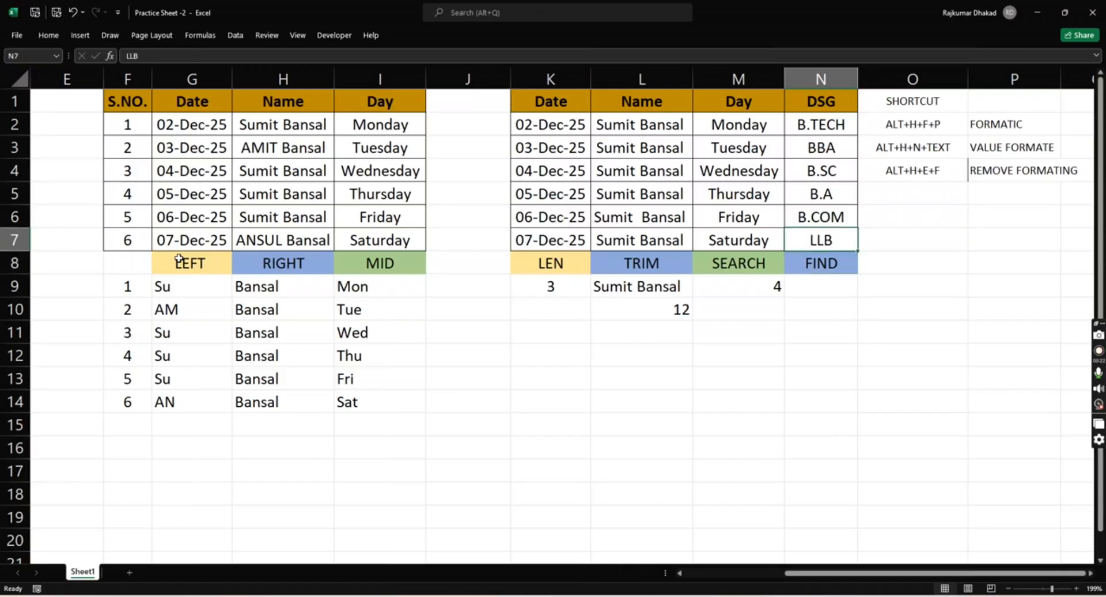
{"action": "key", "text": "Down"}
{"action": "key", "text": "Up"}
- Switch to the course roadmap in Google Docs and review the Module 1 topics down to Module 2's text formulas
{"action": "key", "text": "alt+Tab"}
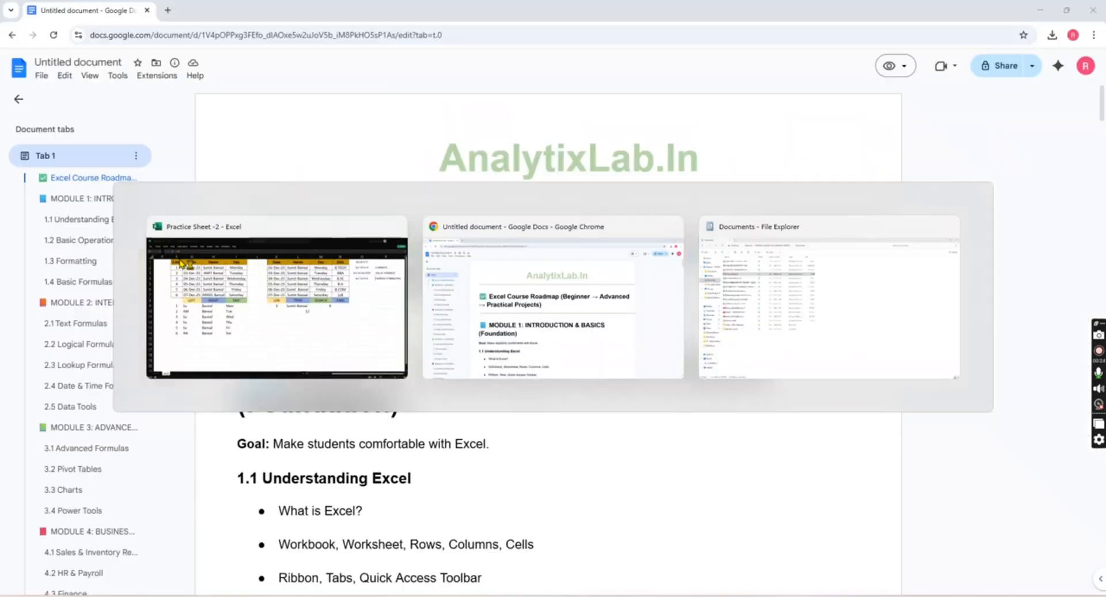
{"action": "scroll", "coordinate": [290, 334], "scroll_direction": "down", "scroll_amount": 4}
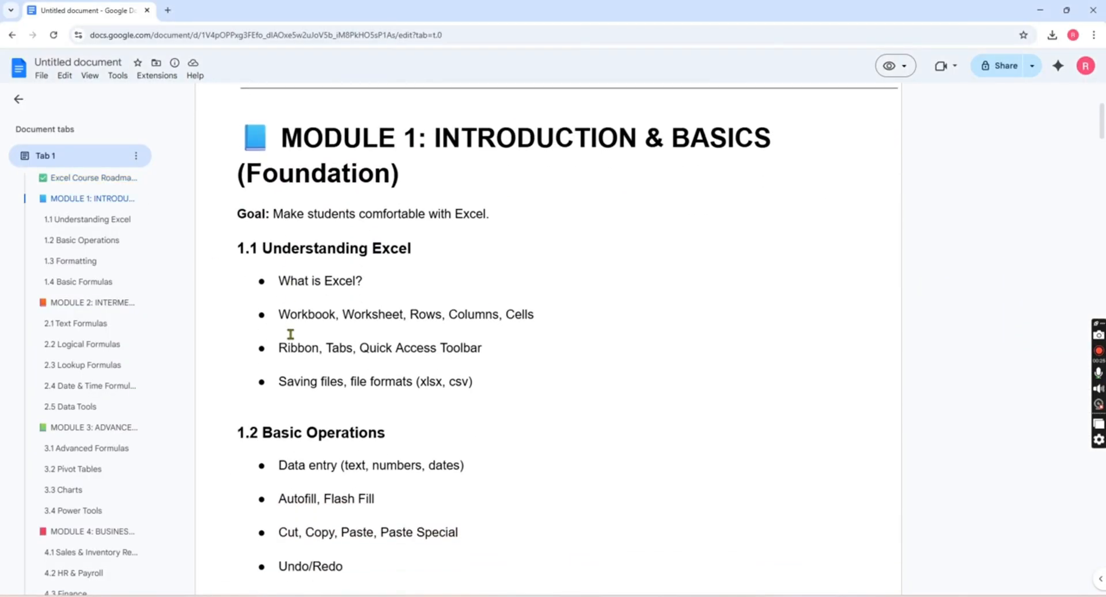
{"action": "scroll", "coordinate": [291, 334], "scroll_direction": "up", "scroll_amount": 1}
{"action": "left_click_drag", "start_coordinate": [439, 171], "coordinate": [476, 247]}
{"action": "scroll", "coordinate": [476, 247], "scroll_direction": "down", "scroll_amount": 10}
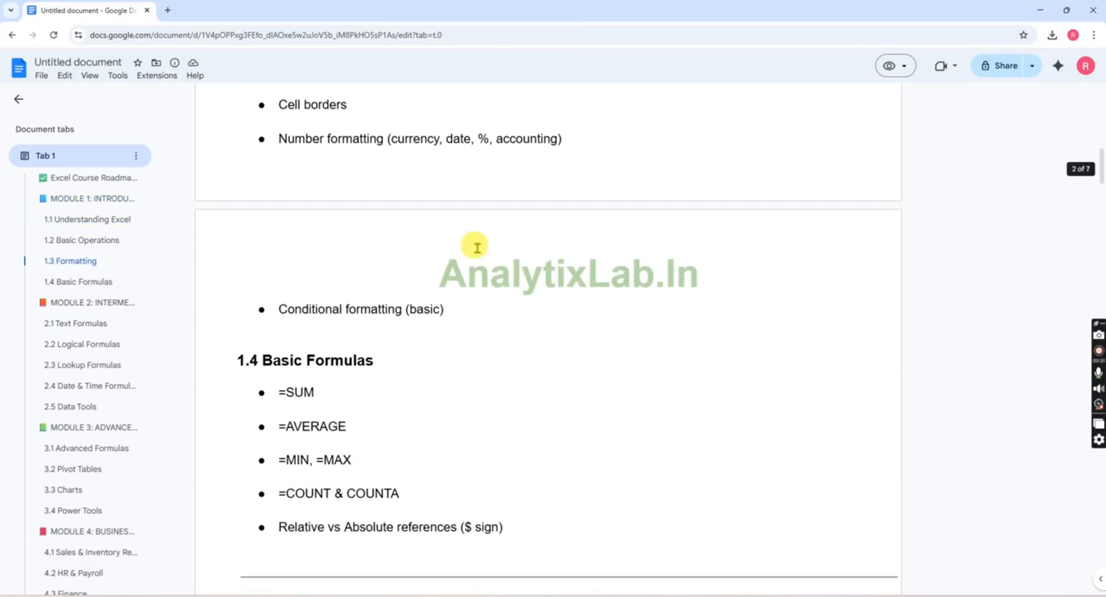
{"action": "scroll", "coordinate": [438, 242], "scroll_direction": "down", "scroll_amount": 2}
{"action": "left_click_drag", "start_coordinate": [293, 242], "coordinate": [523, 401]}
{"action": "scroll", "coordinate": [522, 401], "scroll_direction": "down", "scroll_amount": 3}
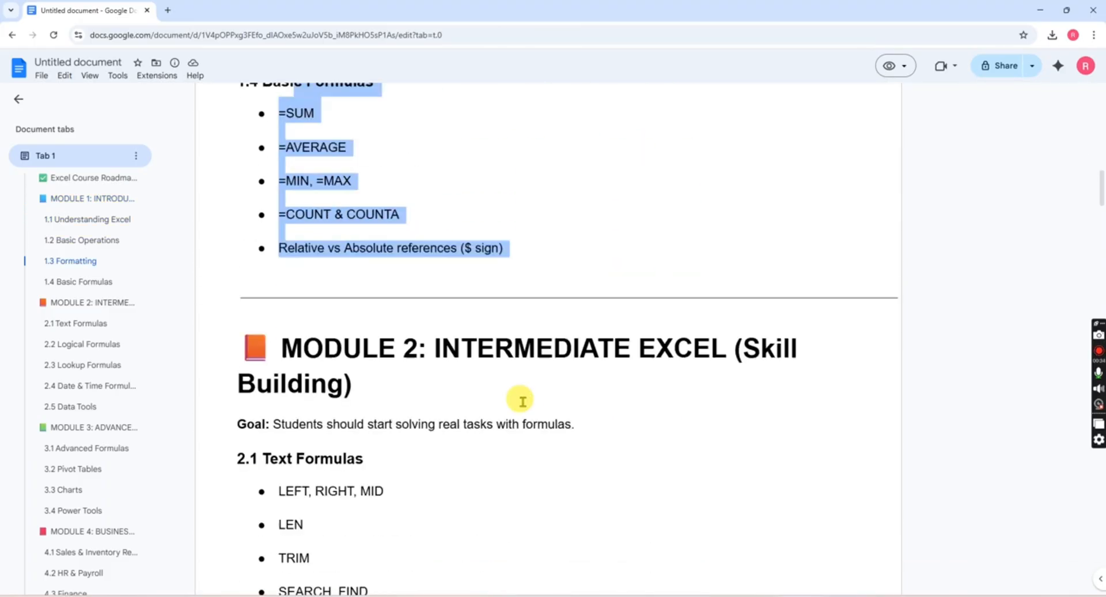
{"action": "scroll", "coordinate": [523, 401], "scroll_direction": "down", "scroll_amount": 5}
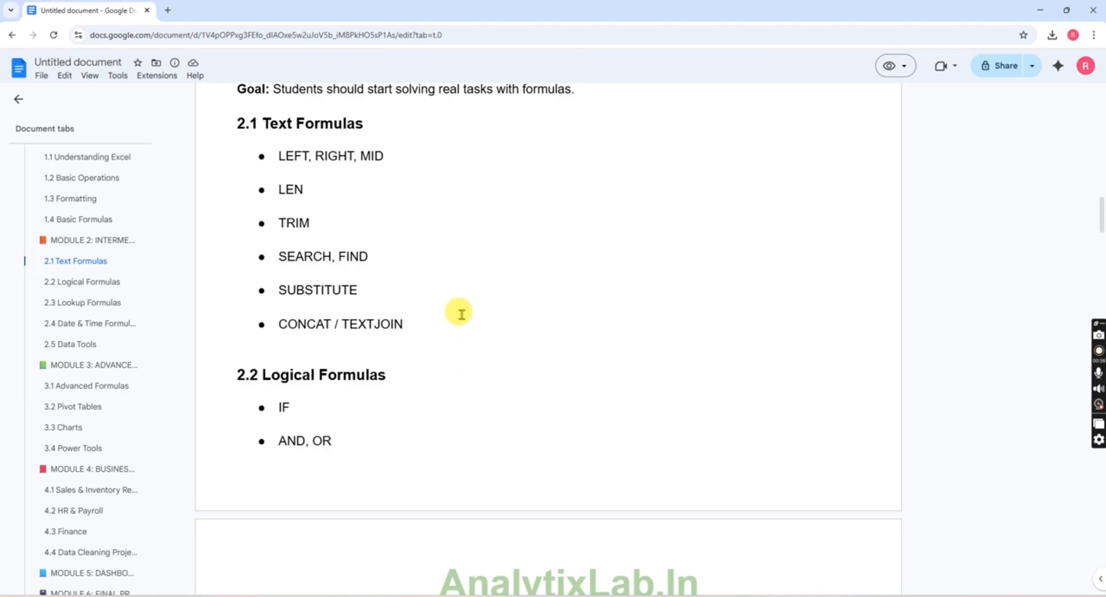
- Examine the text, logical and lookup formula topics listed under Module 2 of the course roadmap
{"action": "triple_click", "coordinate": [296, 150]}
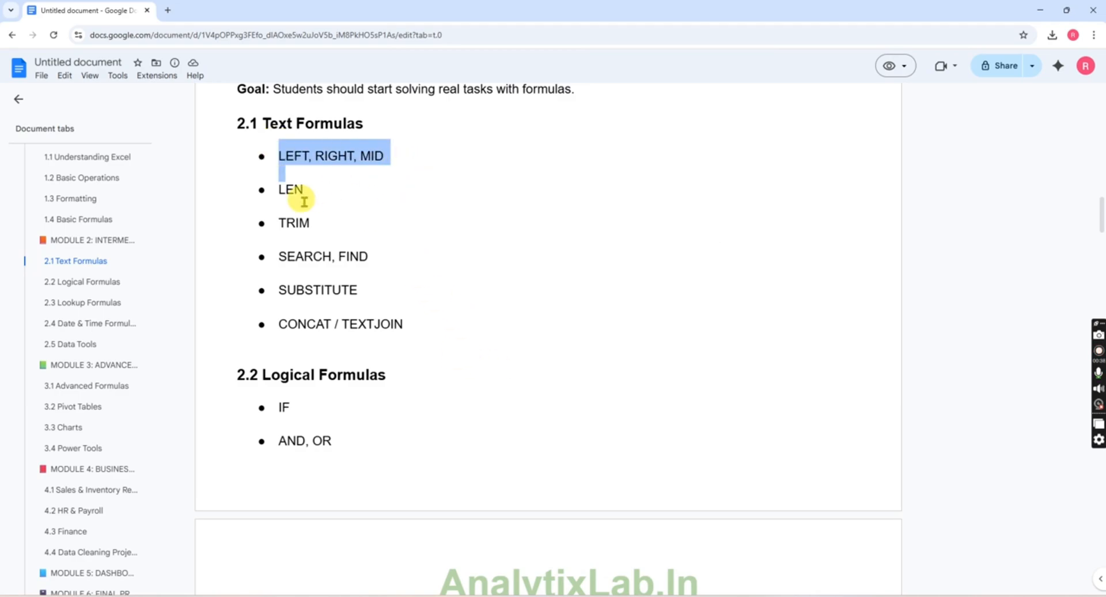
{"action": "triple_click", "coordinate": [371, 257]}
{"action": "left_click", "coordinate": [376, 262]}
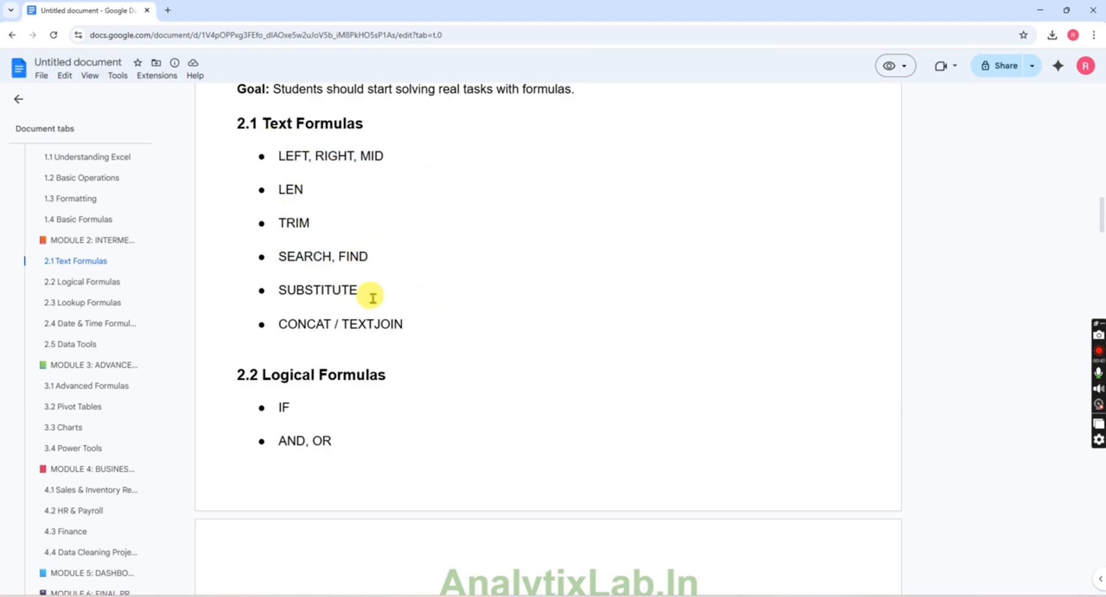
{"action": "left_click_drag", "start_coordinate": [287, 289], "coordinate": [409, 342]}
{"action": "left_click", "coordinate": [420, 338]}
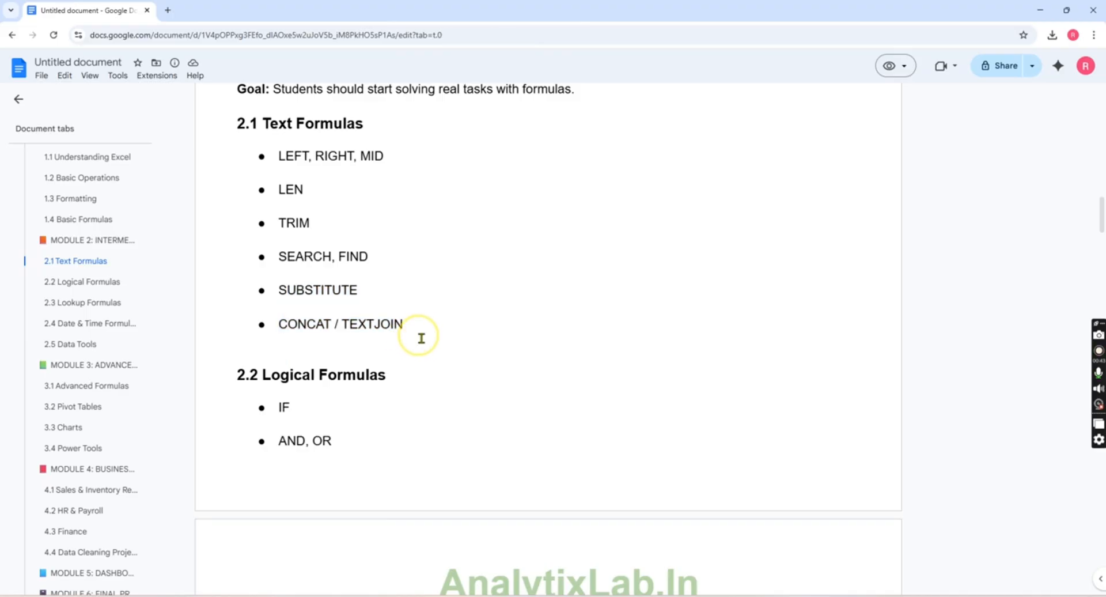
{"action": "scroll", "coordinate": [421, 339], "scroll_direction": "down", "scroll_amount": 2}
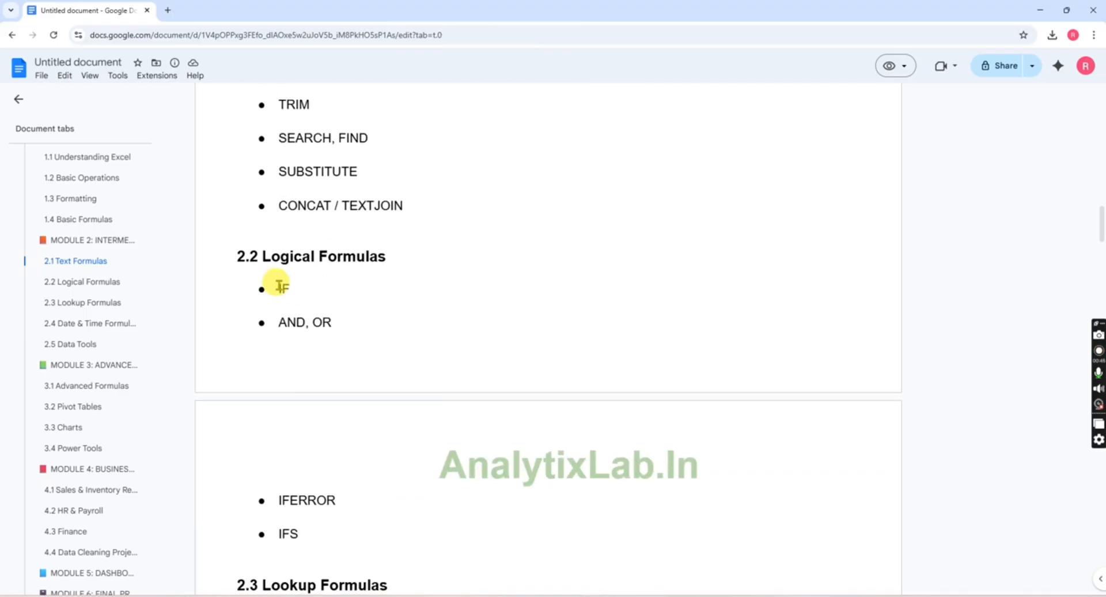
{"action": "left_click_drag", "start_coordinate": [281, 287], "coordinate": [363, 336]}
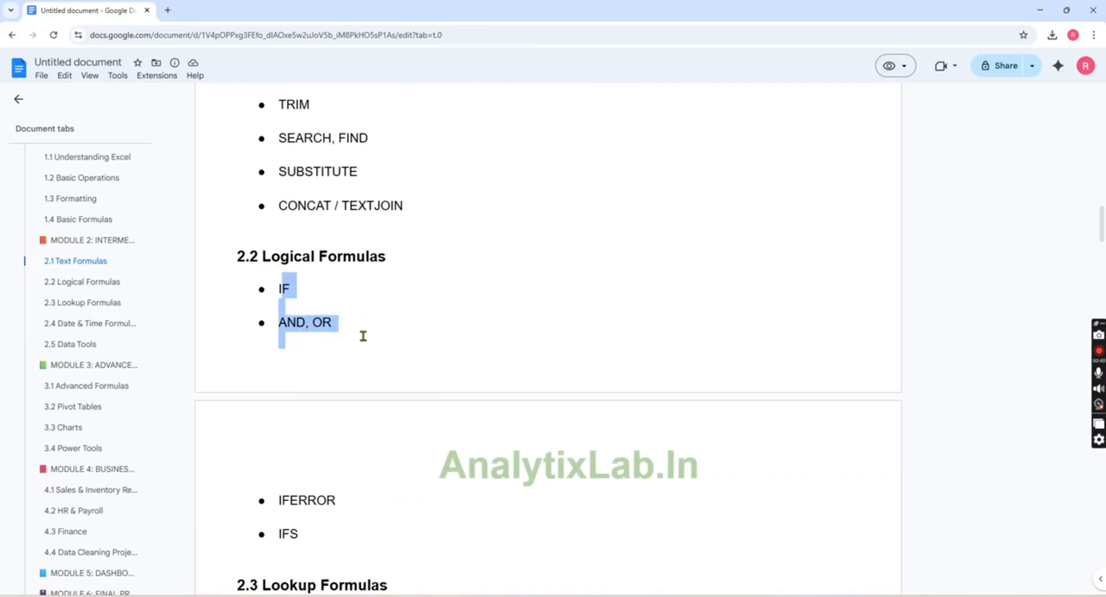
{"action": "scroll", "coordinate": [363, 335], "scroll_direction": "down", "scroll_amount": 2}
{"action": "left_click_drag", "start_coordinate": [313, 382], "coordinate": [277, 367]}
{"action": "scroll", "coordinate": [338, 328], "scroll_direction": "up", "scroll_amount": 2}
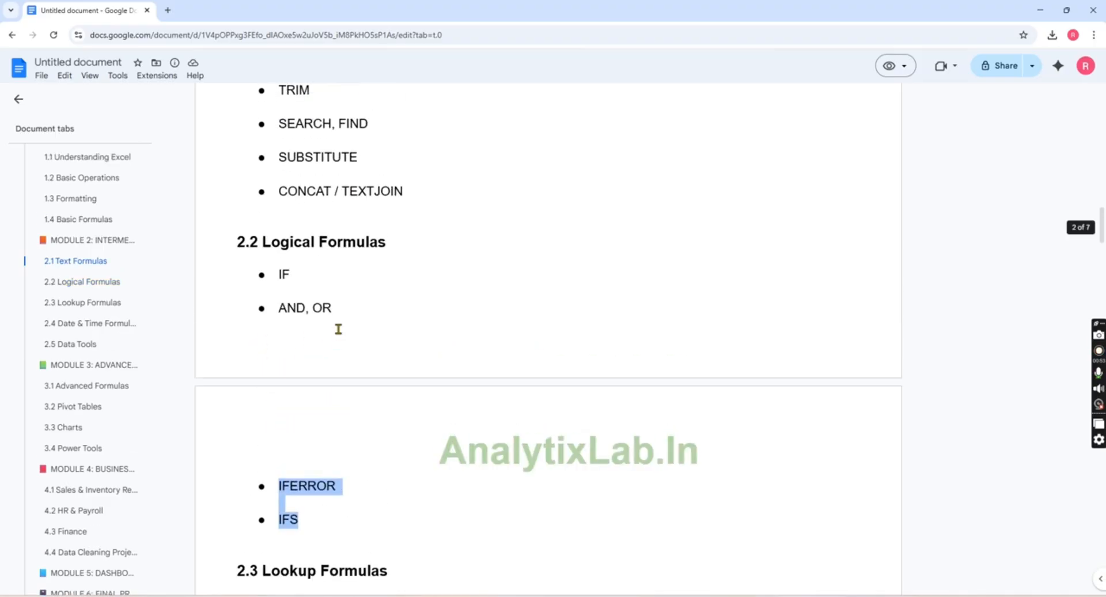
{"action": "scroll", "coordinate": [338, 329], "scroll_direction": "down", "scroll_amount": 4}
{"action": "left_click_drag", "start_coordinate": [341, 337], "coordinate": [280, 338]}
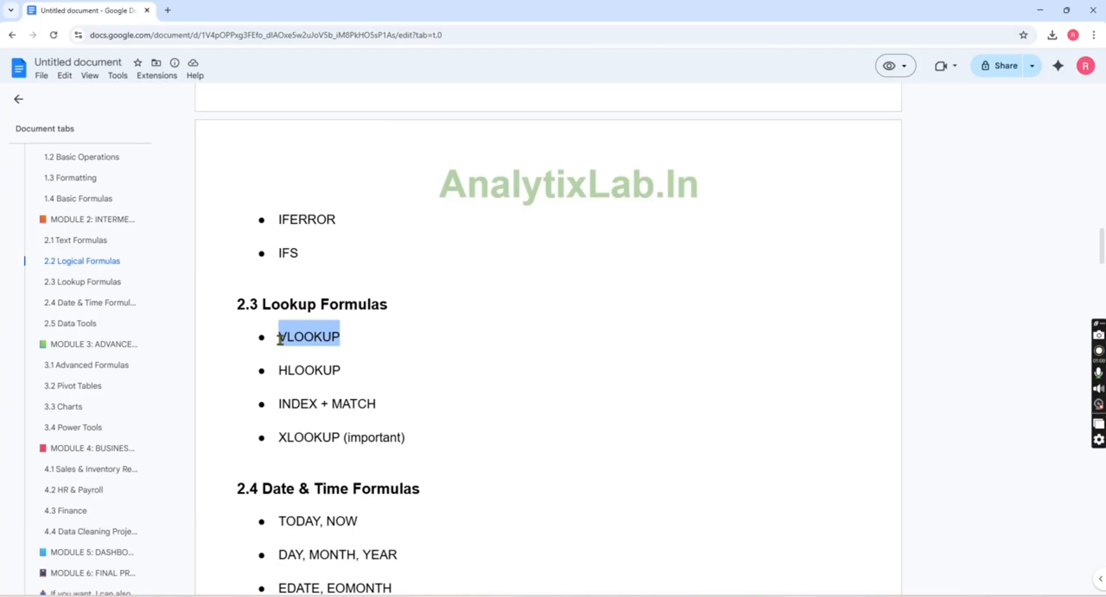
- Copy the SUBSTITUTE and CONCAT / TEXTJOIN topics from section 2.1 and paste them into the Excel sheet starting at F17
{"action": "scroll", "coordinate": [279, 338], "scroll_direction": "up", "scroll_amount": 7}
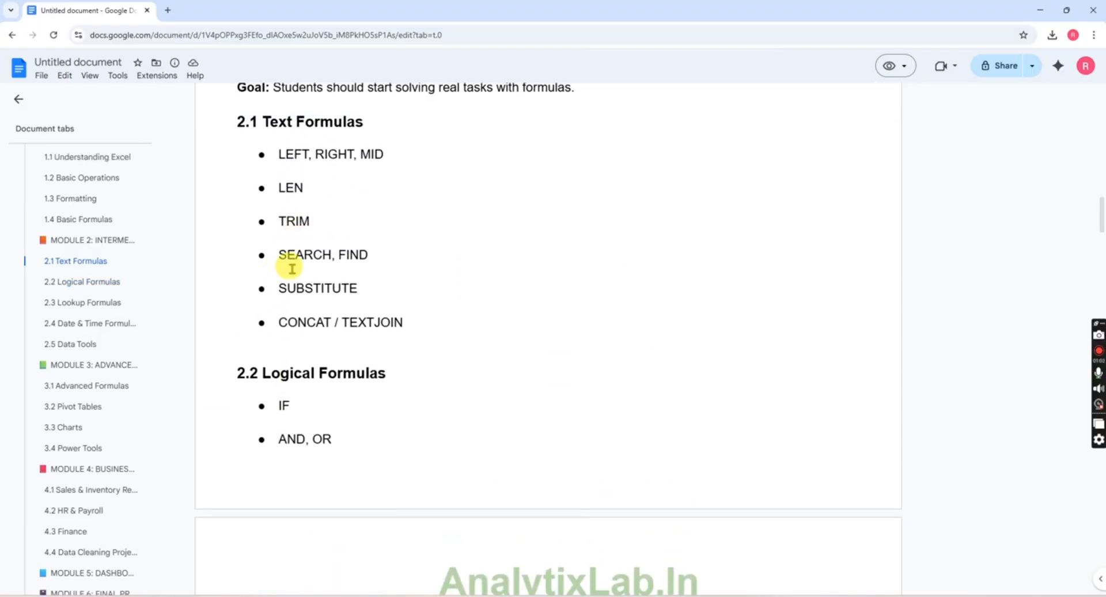
{"action": "left_click_drag", "start_coordinate": [278, 281], "coordinate": [407, 321]}
{"action": "key", "text": "ctrl+c"}
{"action": "key", "text": "alt+Tab"}
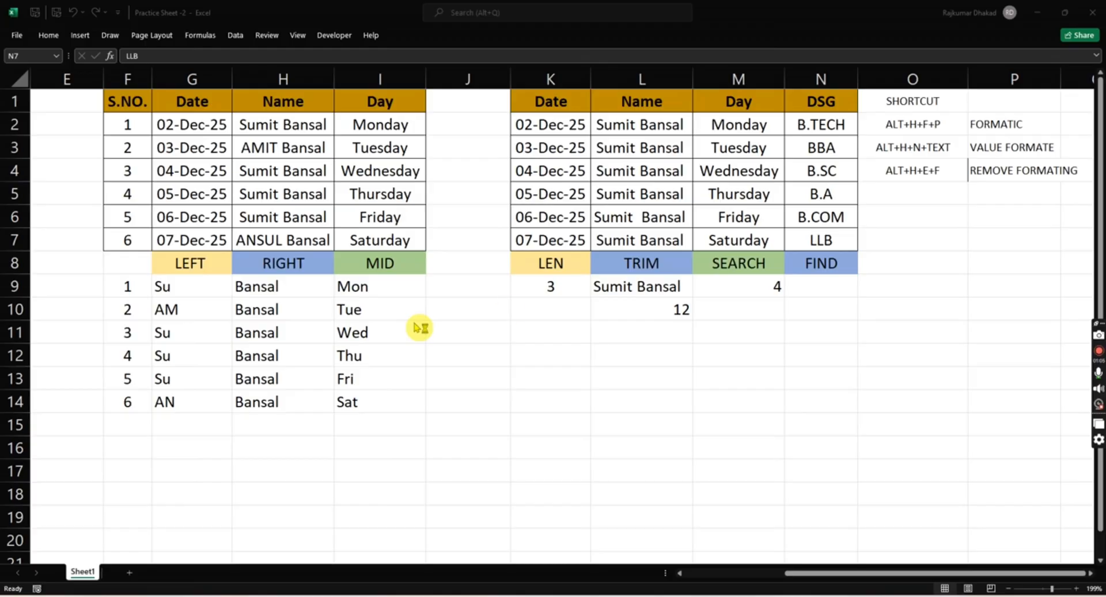
{"action": "left_click", "coordinate": [128, 469]}
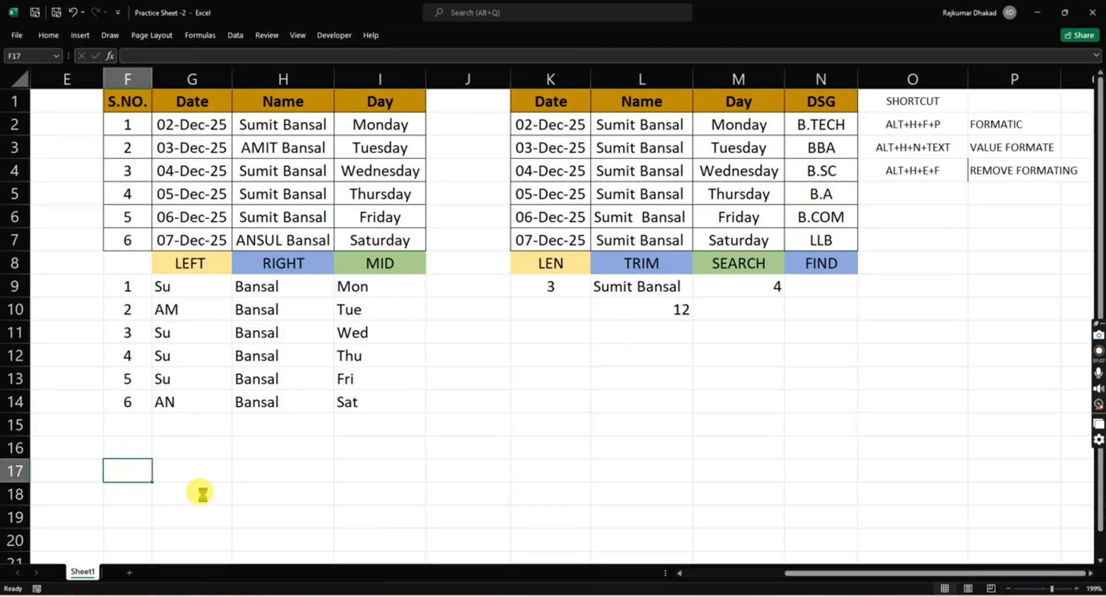
{"action": "key", "text": "ctrl+v"}
- Copy the IF and AND, OR topics from section 2.2 of the Google Docs roadmap into the Excel sheet starting at F21
{"action": "key", "text": "alt+Tab"}
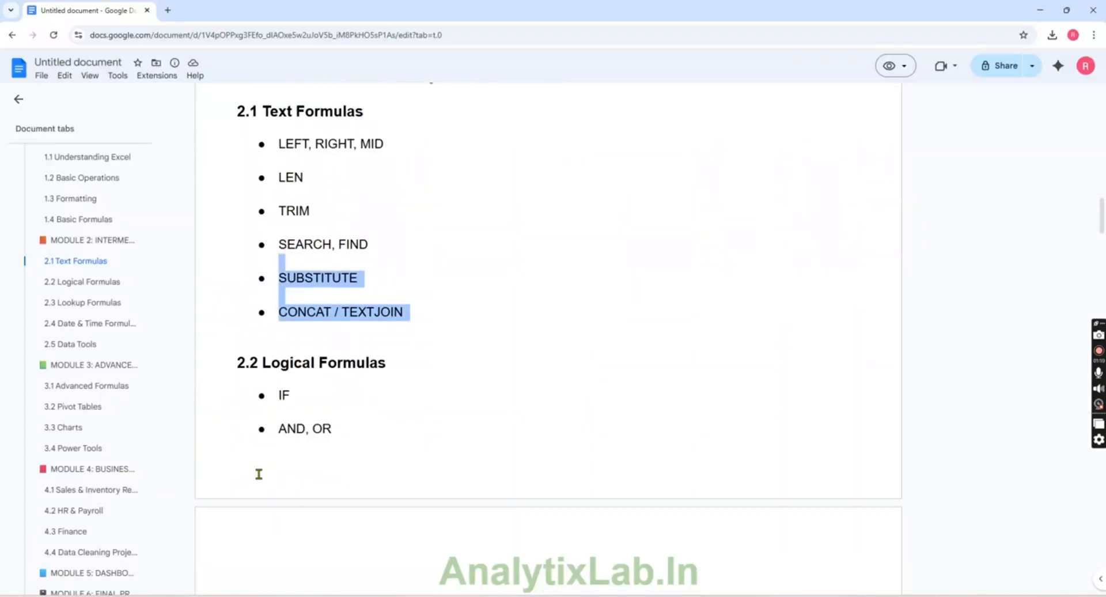
{"action": "scroll", "coordinate": [258, 473], "scroll_direction": "down", "scroll_amount": 1}
{"action": "double_click", "coordinate": [322, 368]}
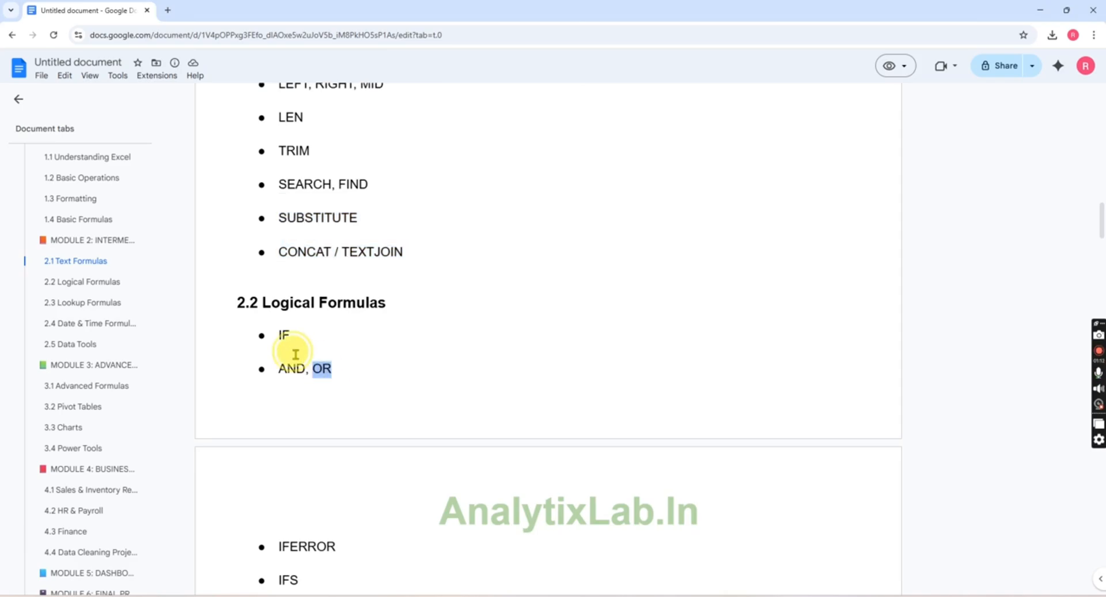
{"action": "left_click", "coordinate": [277, 337], "text": "shift"}
{"action": "key", "text": "ctrl+c"}
{"action": "key", "text": "alt+Tab"}
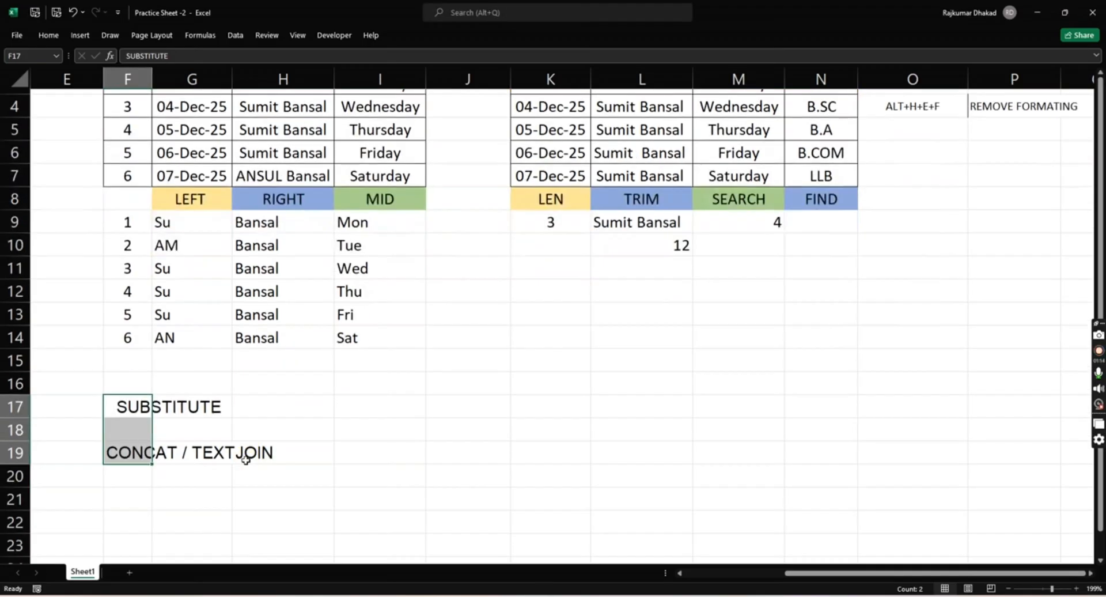
{"action": "left_click", "coordinate": [126, 491]}
{"action": "key", "text": "ctrl+v"}
{"action": "scroll", "coordinate": [217, 443], "scroll_direction": "down", "scroll_amount": 1}
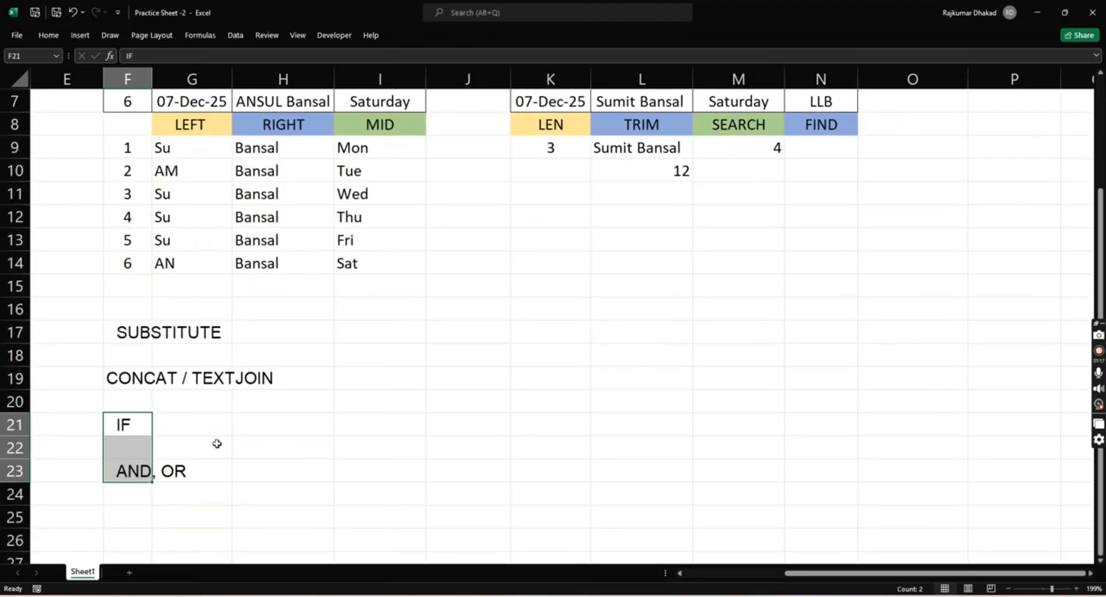
{"action": "scroll", "coordinate": [226, 400], "scroll_direction": "up", "scroll_amount": 1}
- Copy the IFERROR and IFS topics from the Google Docs roadmap into the Excel sheet starting at F24
{"action": "key", "text": "alt+Tab"}
{"action": "scroll", "coordinate": [285, 436], "scroll_direction": "down", "scroll_amount": 2}
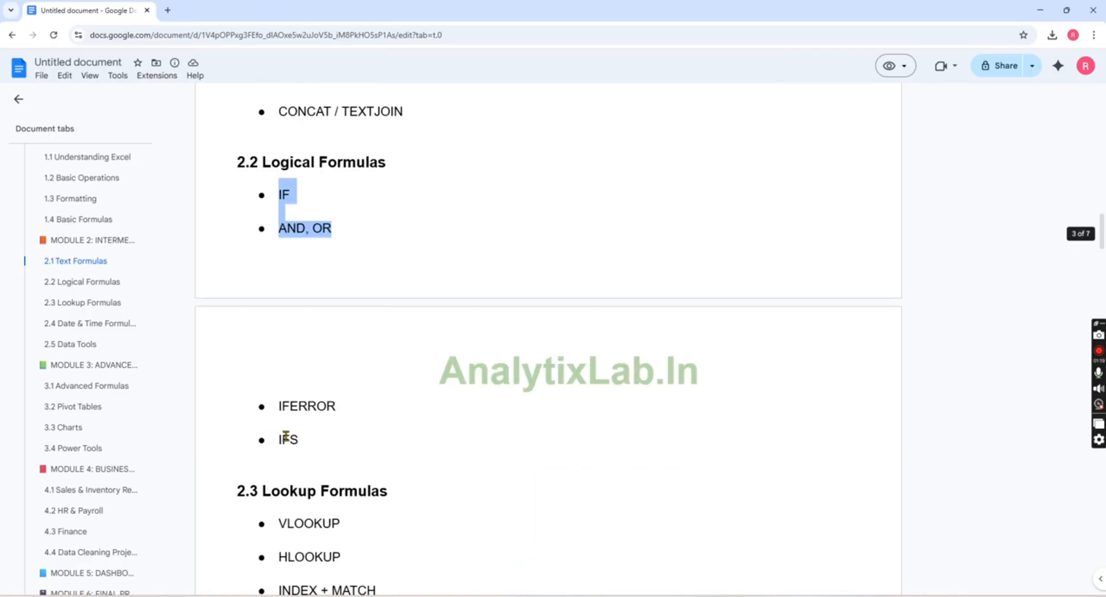
{"action": "left_click_drag", "start_coordinate": [318, 444], "coordinate": [267, 404]}
{"action": "key", "text": "ctrl+c"}
{"action": "key", "text": "alt+Tab"}
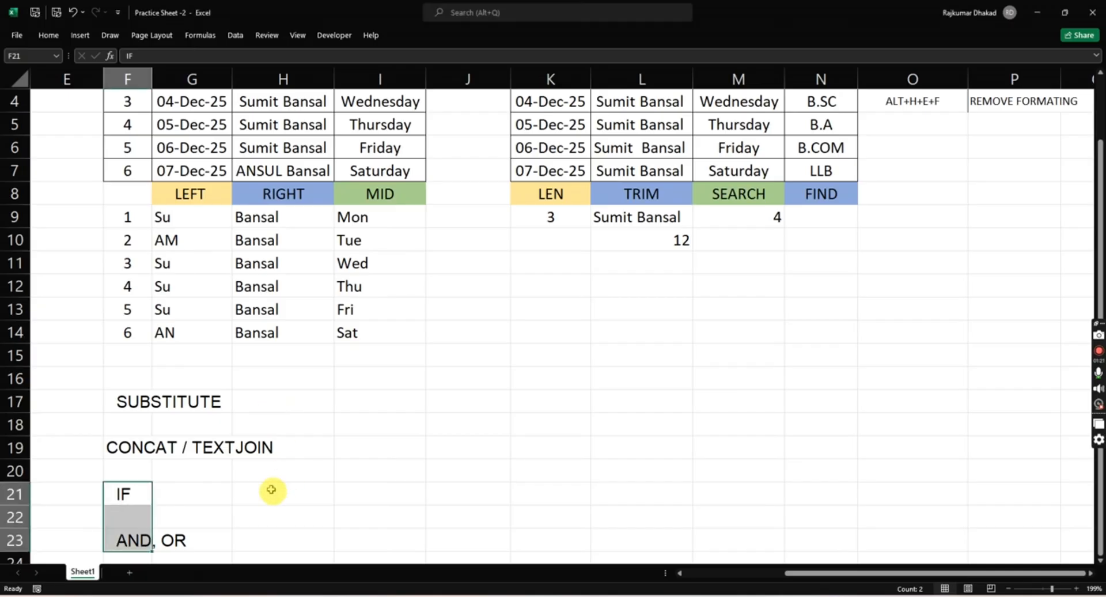
{"action": "scroll", "coordinate": [205, 515], "scroll_direction": "down", "scroll_amount": 1}
{"action": "left_click", "coordinate": [144, 514]}
{"action": "key", "text": "ctrl+v"}
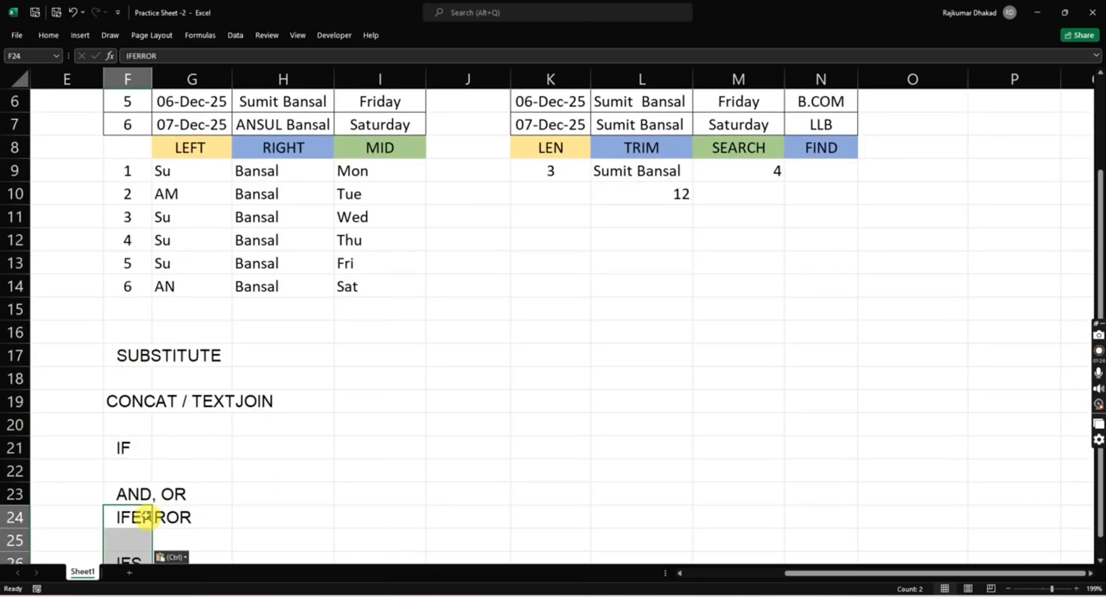
- Copy the VLOOKUP topic from section 2.3 of the Google Docs roadmap into cell F27 of the Excel sheet
{"action": "key", "text": "alt+Tab"}
{"action": "scroll", "coordinate": [143, 521], "scroll_direction": "up", "scroll_amount": 2}
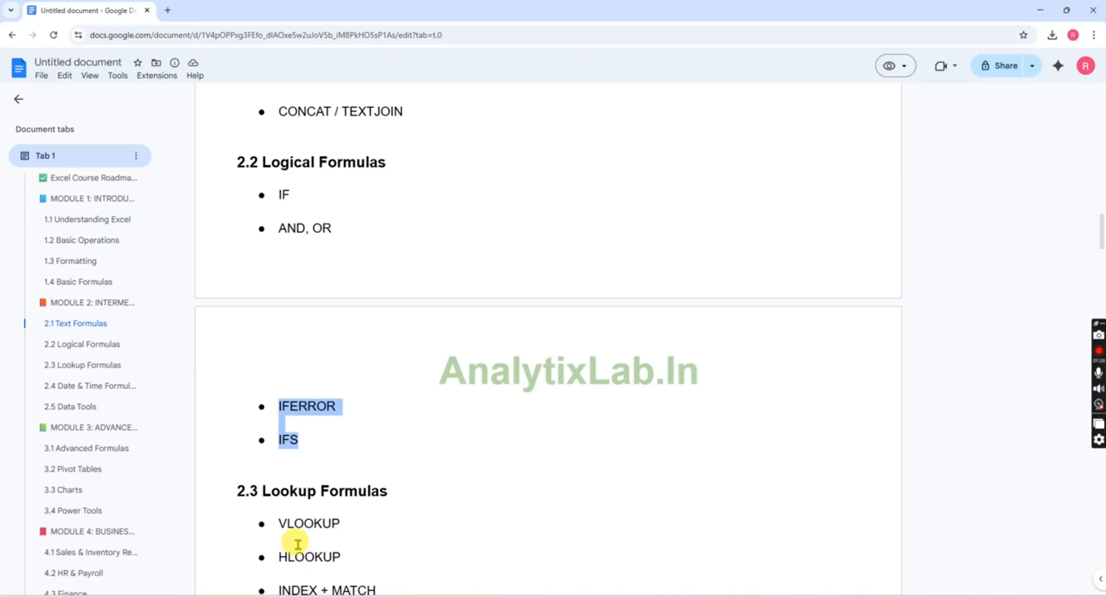
{"action": "left_click", "coordinate": [340, 523]}
{"action": "left_click_drag", "start_coordinate": [340, 523], "coordinate": [279, 522]}
{"action": "key", "text": "ctrl+c"}
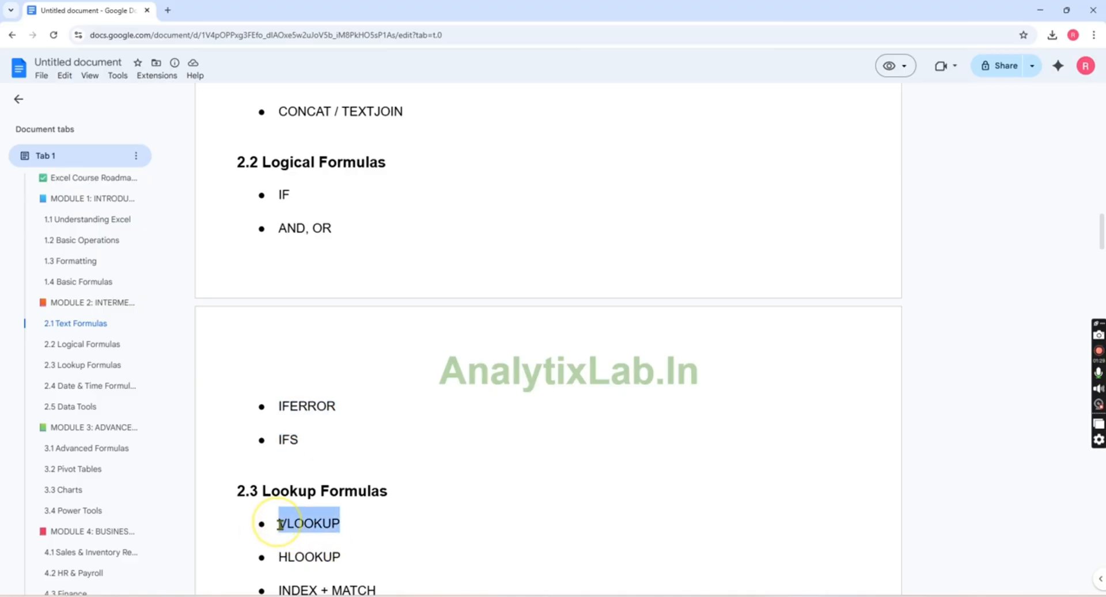
{"action": "key", "text": "alt+Tab"}
{"action": "scroll", "coordinate": [241, 492], "scroll_direction": "down", "scroll_amount": 1}
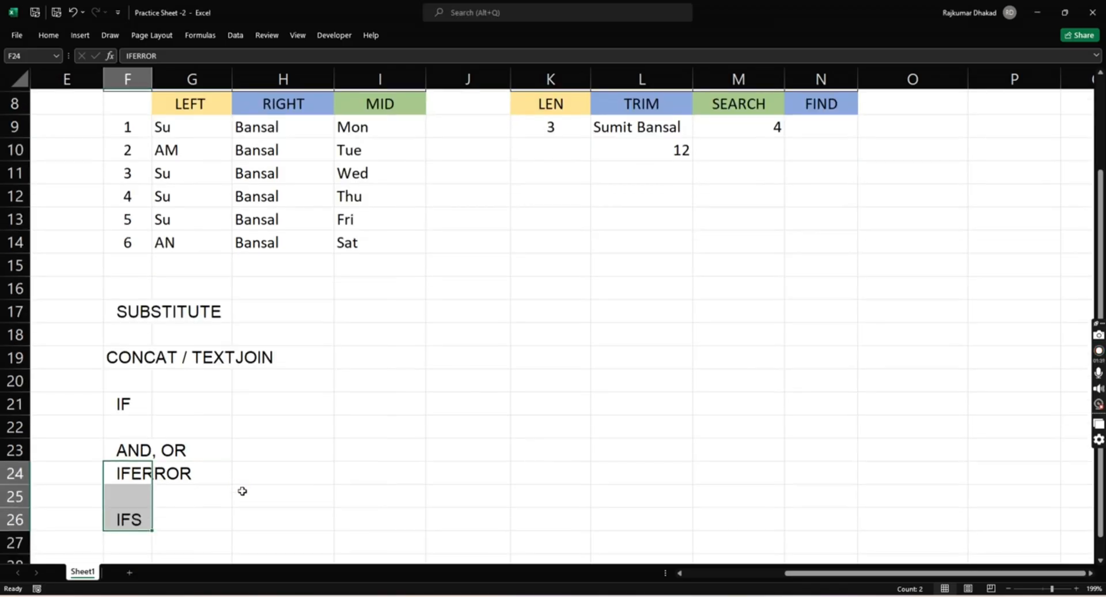
{"action": "left_click", "coordinate": [132, 545]}
{"action": "key", "text": "ctrl+v"}
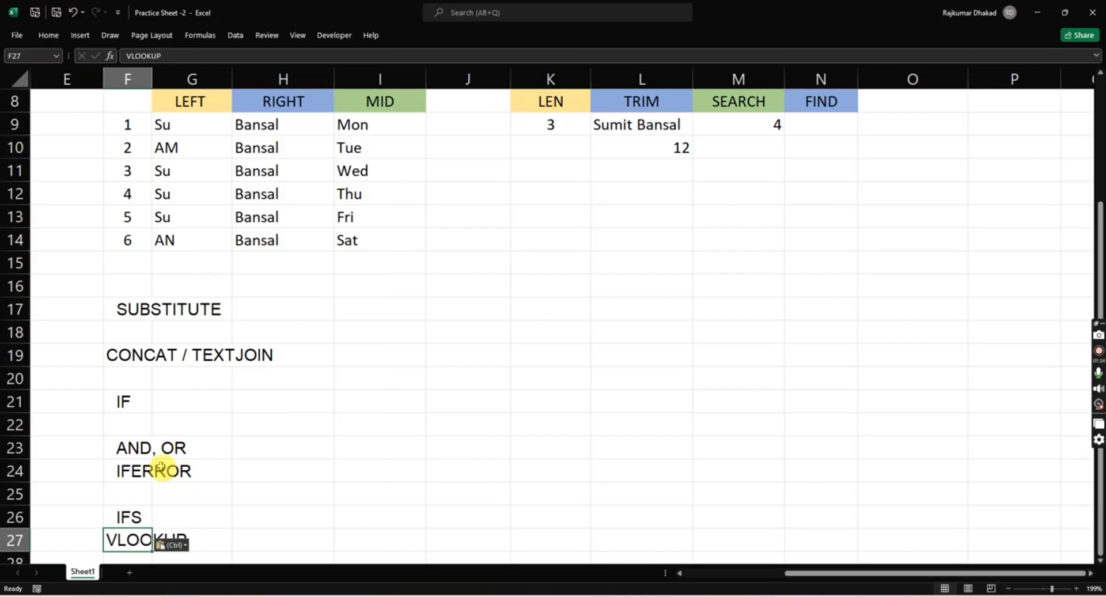
- Delete the blank cells F25 and F22 from the topic list, shifting the cells below up
{"action": "left_click", "coordinate": [134, 492]}
{"action": "key", "text": "ctrl+minus"}
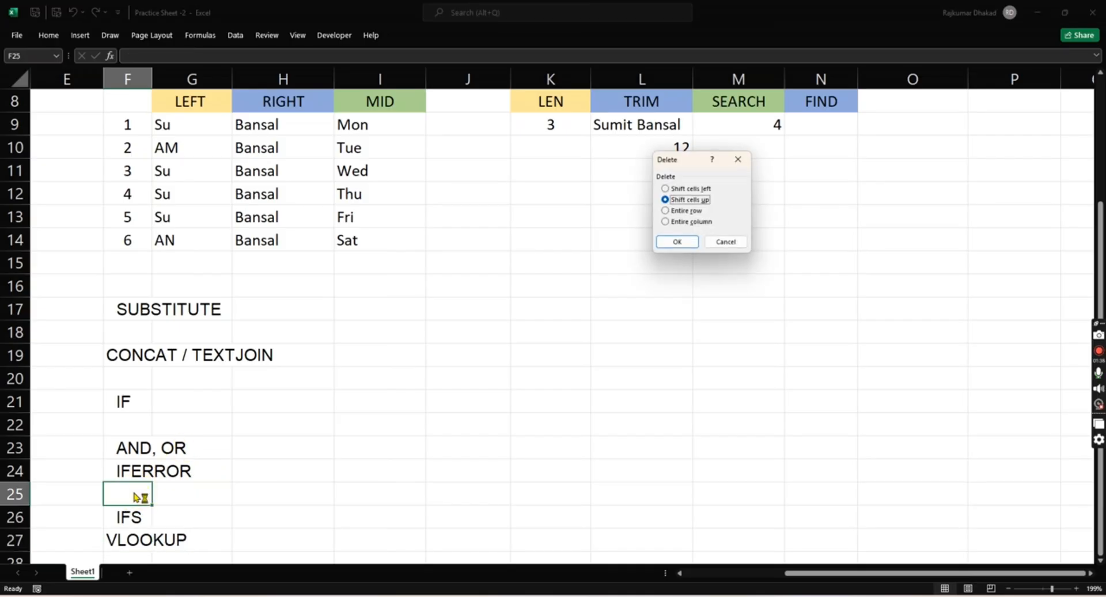
{"action": "key", "text": "Return"}
{"action": "key", "text": "Up"}
{"action": "key", "text": "Up"}
{"action": "key", "text": "Up"}
{"action": "key", "text": "ctrl+minus"}
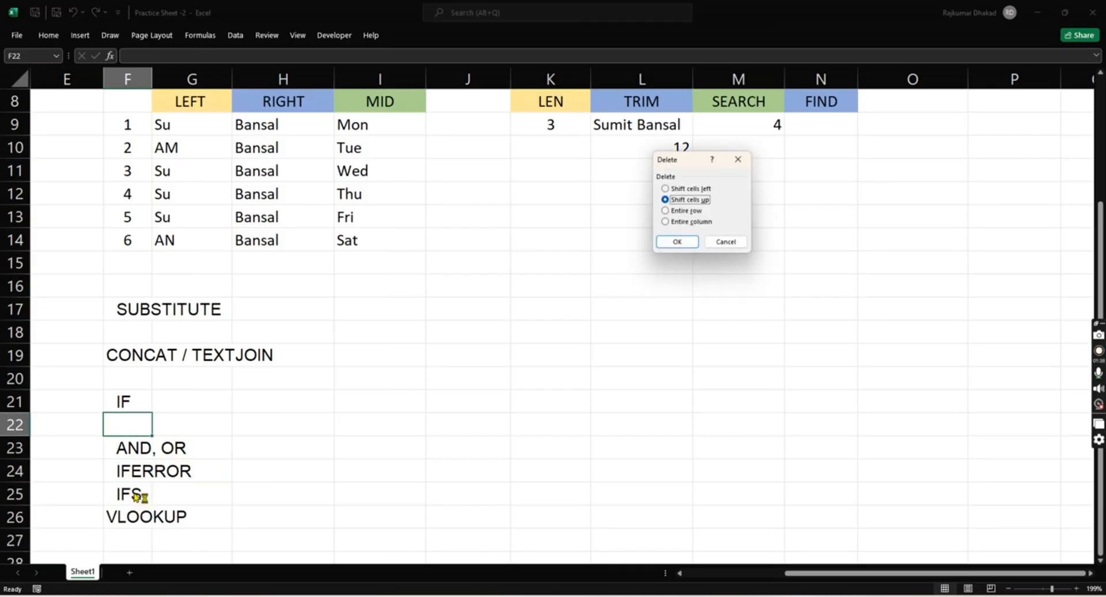
{"action": "key", "text": "Return"}
- Delete the blank cells F20 and F18 around CONCAT / TEXTJOIN, shifting the cells below up
{"action": "key", "text": "Up"}
{"action": "key", "text": "Up"}
{"action": "key", "text": "ctrl+minus"}
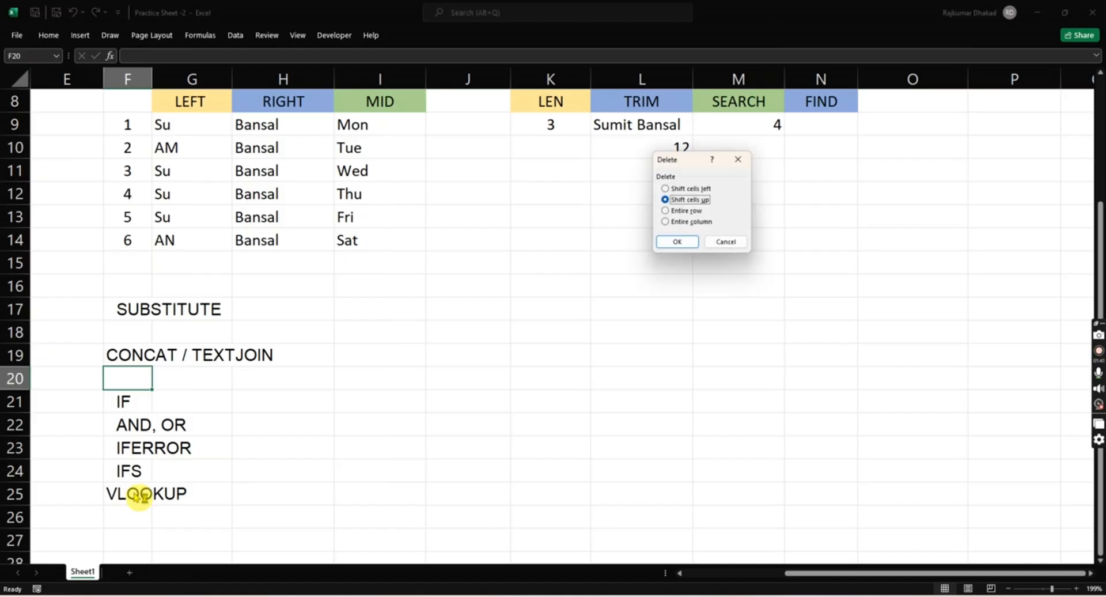
{"action": "key", "text": "Return"}
{"action": "key", "text": "Up"}
{"action": "key", "text": "Up"}
{"action": "key", "text": "ctrl+minus"}
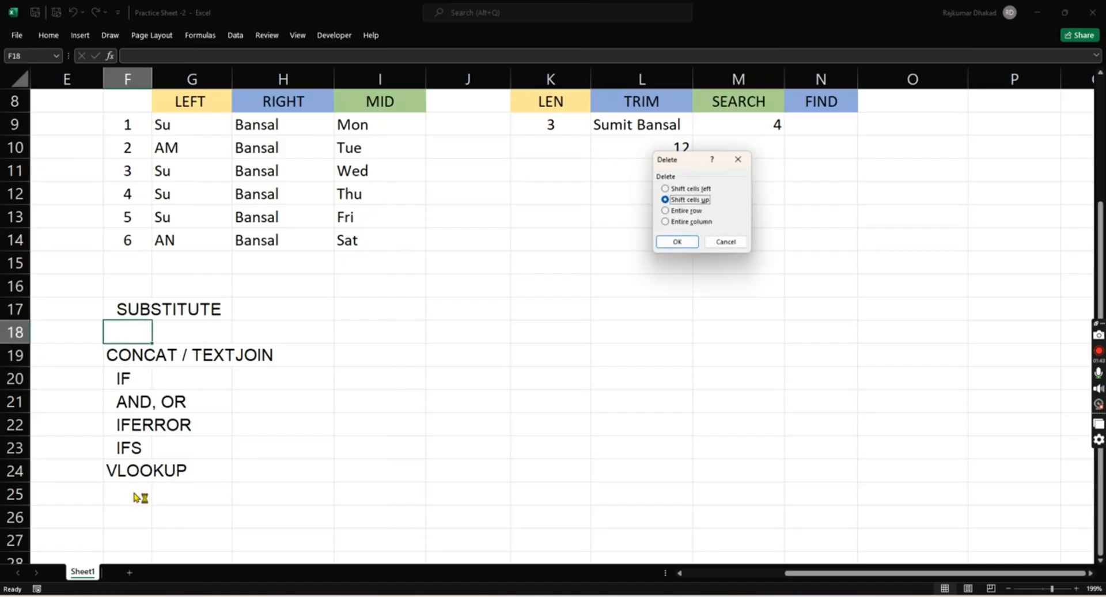
{"action": "key", "text": "Return"}
{"action": "key", "text": "Up"}
{"action": "key", "text": "Up"}
{"action": "key", "text": "Down"}
{"action": "key", "text": "Down"}
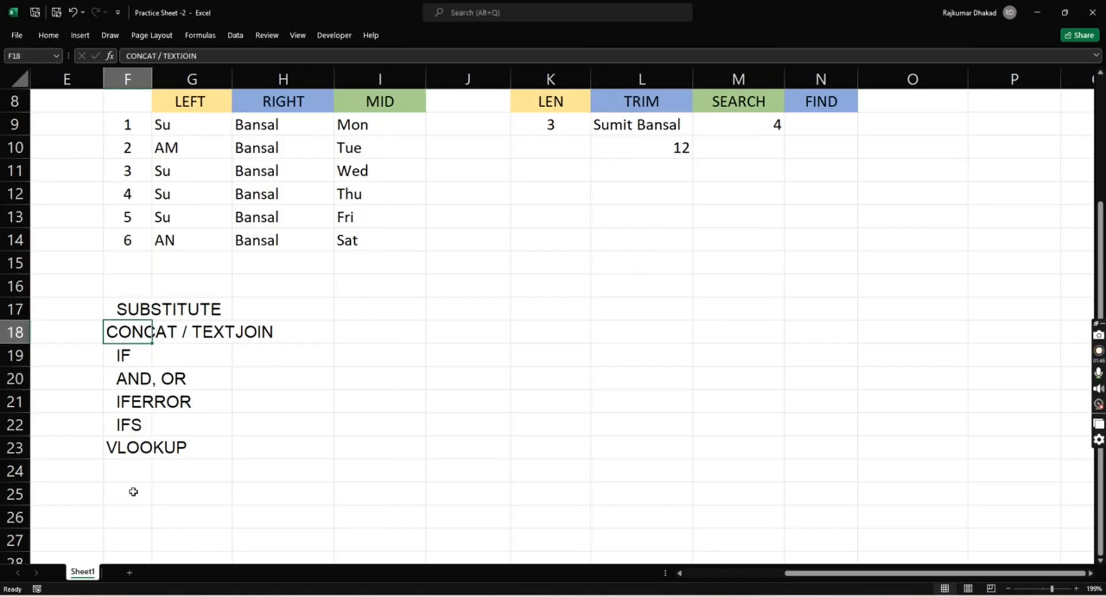
{"action": "key", "text": "Up"}
{"action": "key", "text": "Up"}
{"action": "scroll", "coordinate": [133, 491], "scroll_direction": "up", "scroll_amount": 1}
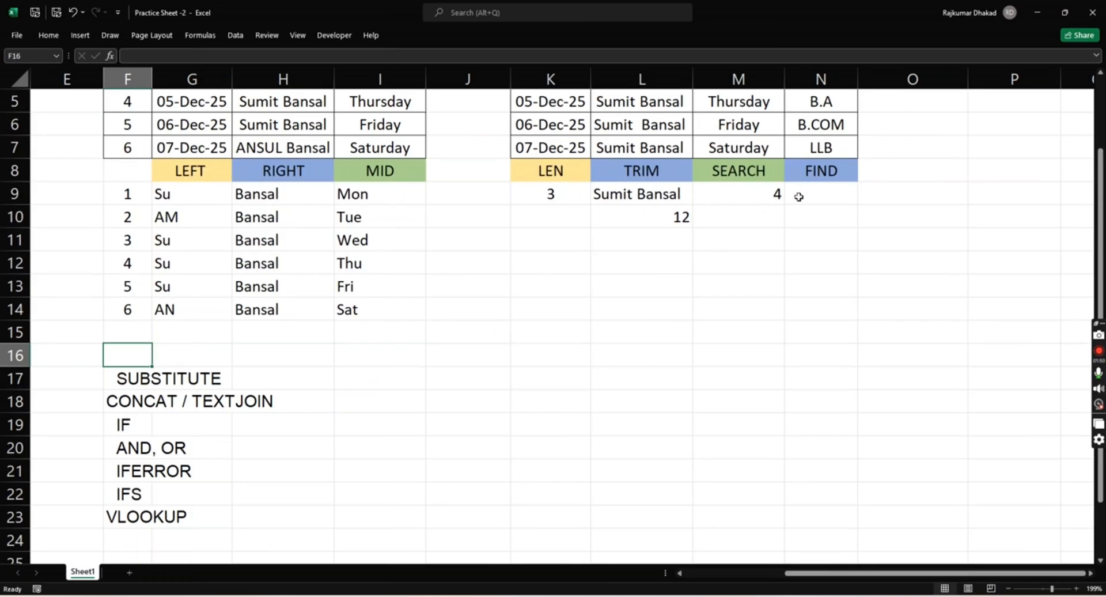
- Insert a blank column at O, before the SHORTCUT list
{"action": "scroll", "coordinate": [871, 185], "scroll_direction": "up", "scroll_amount": 2}
{"action": "left_click", "coordinate": [819, 293]}
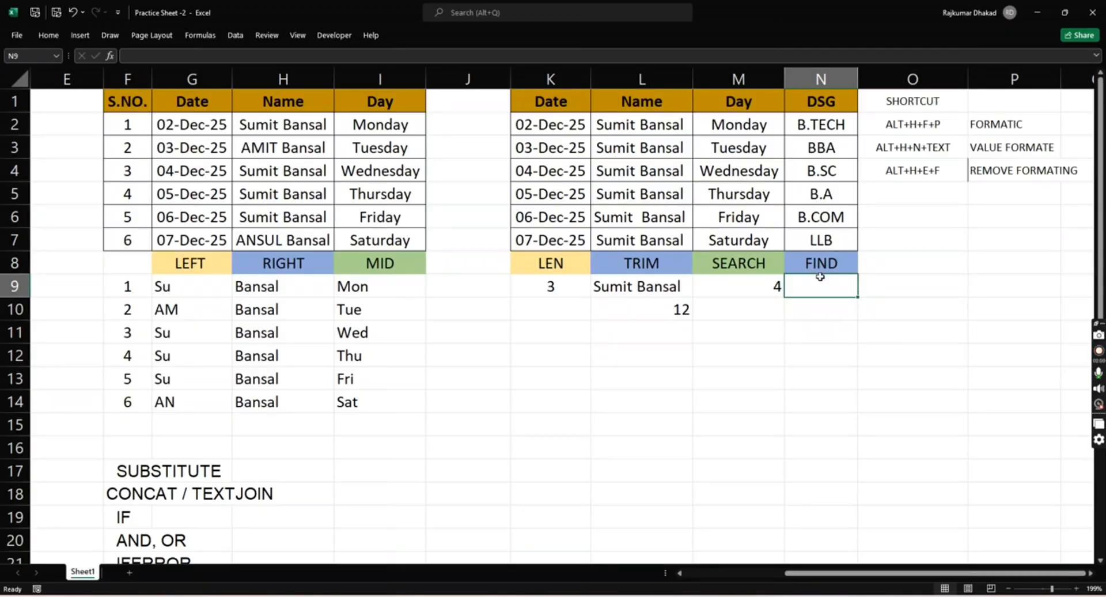
{"action": "left_click", "coordinate": [896, 130]}
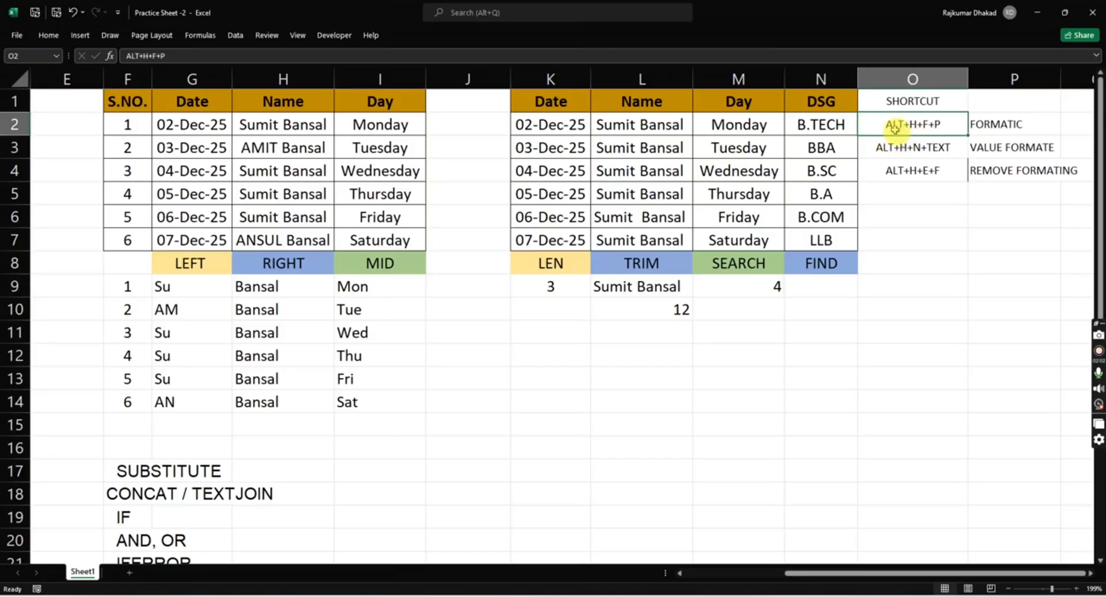
{"action": "key", "text": "Up"}
{"action": "key", "text": "ctrl+space"}
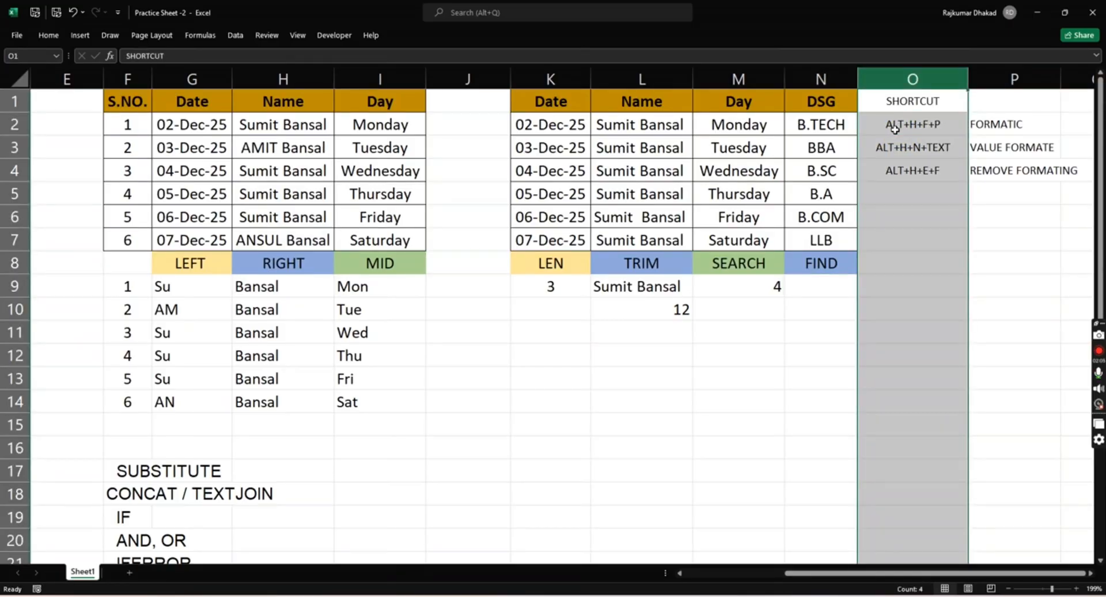
{"action": "key", "text": "ctrl+shift+plus"}
- Clear the formatting of the new blank column O
{"action": "key", "text": "ctrl+space"}
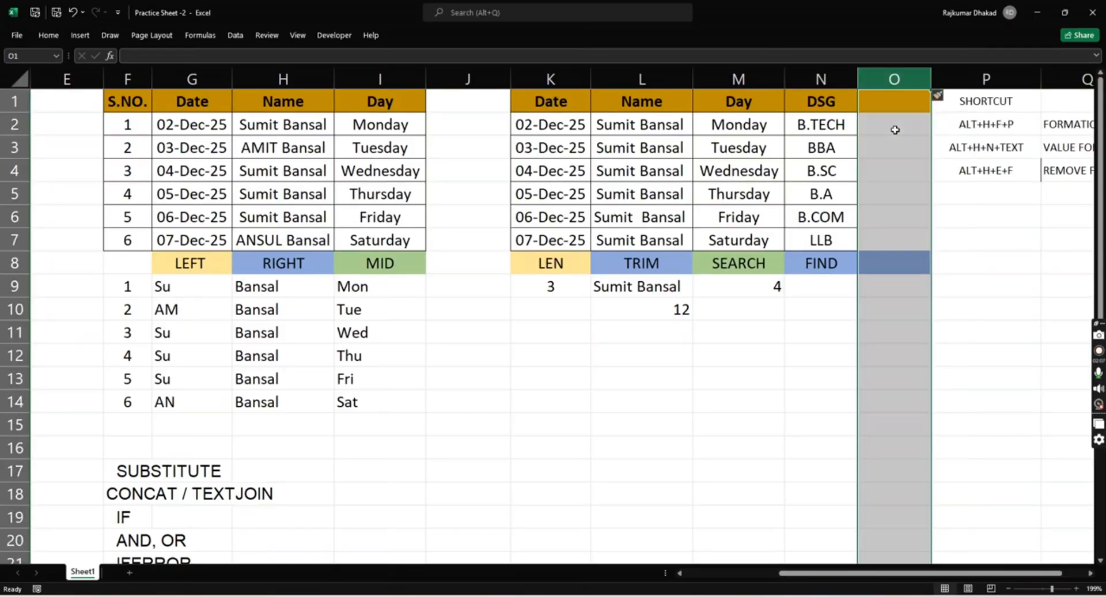
{"action": "key", "text": "alt+h"}
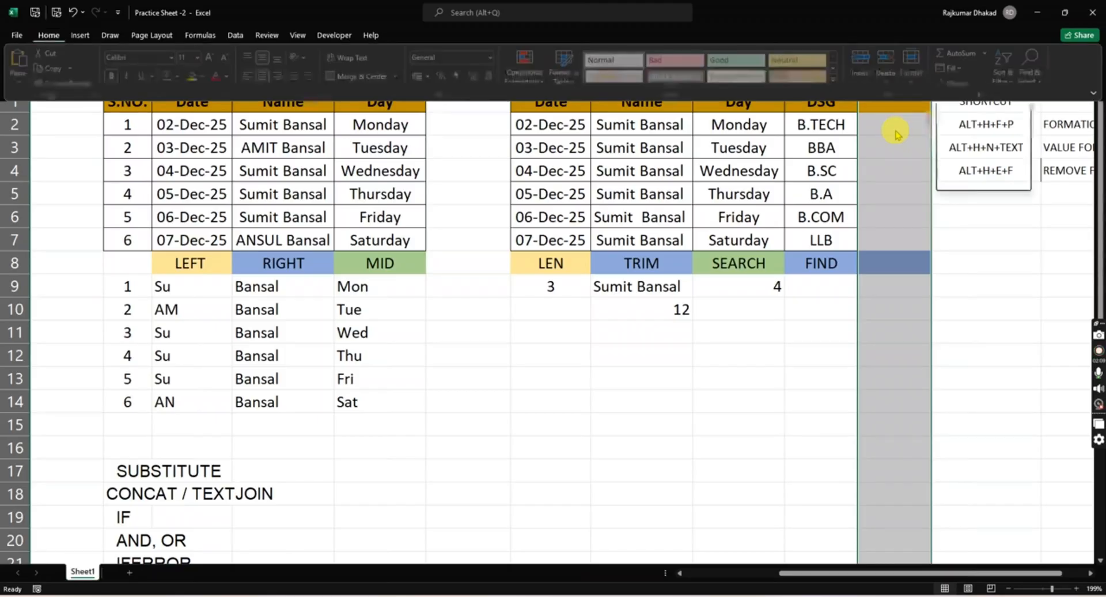
{"action": "key", "text": "e"}
{"action": "key", "text": "f"}
{"action": "key", "text": "Right"}
{"action": "key", "text": "Down"}
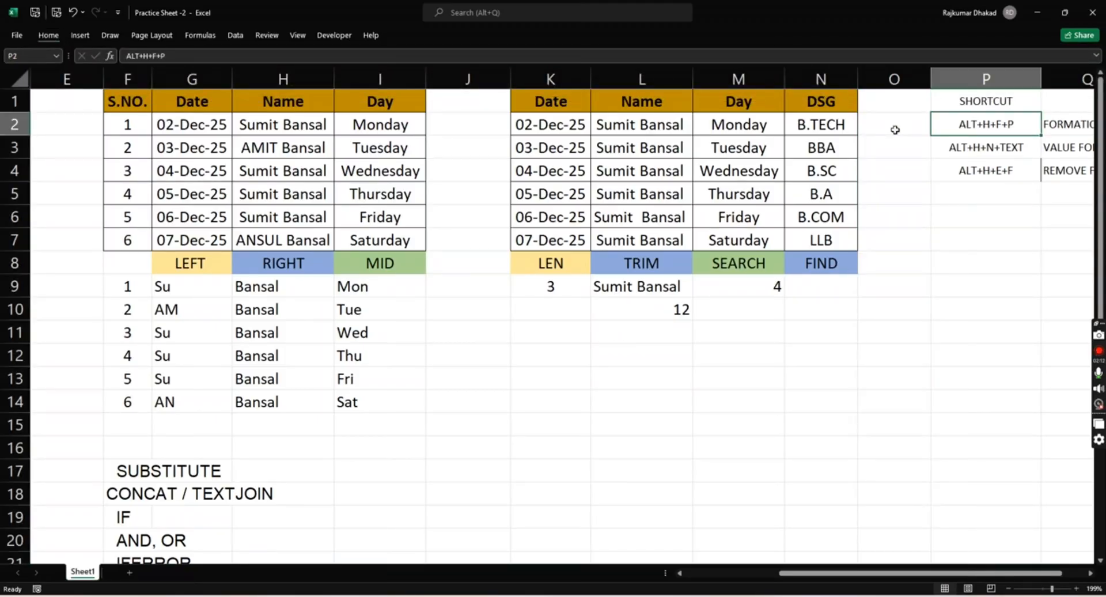
- Change the description of the ALT+H+F+P shortcut in Q2 to COPY FORMATING
{"action": "scroll", "coordinate": [894, 130], "scroll_direction": "right", "scroll_amount": 1}
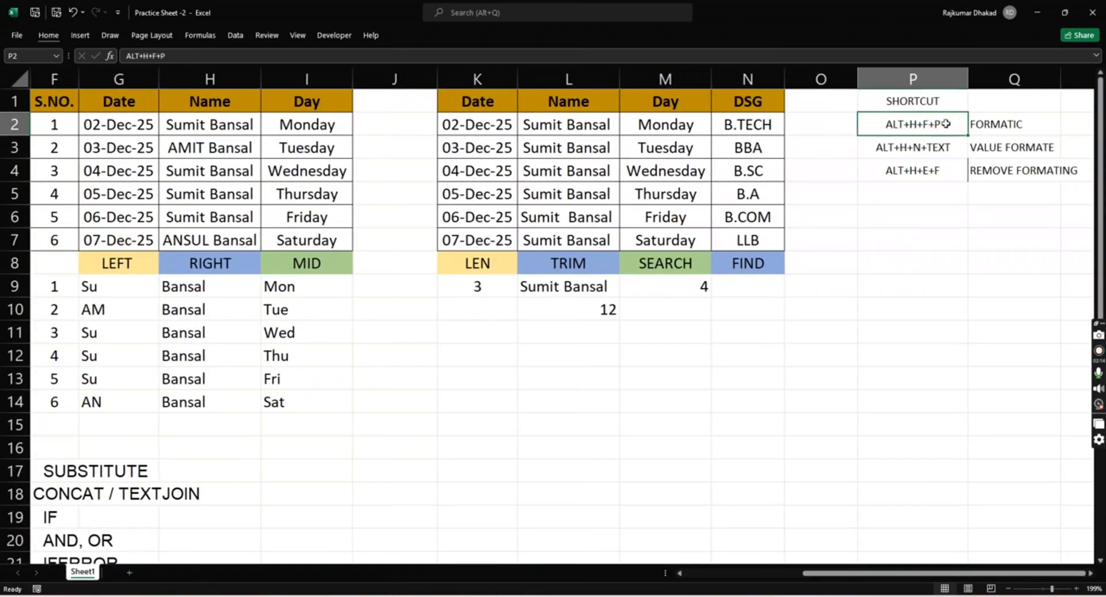
{"action": "key", "text": "Right"}
{"action": "key", "text": "Left"}
{"action": "key", "text": "Right"}
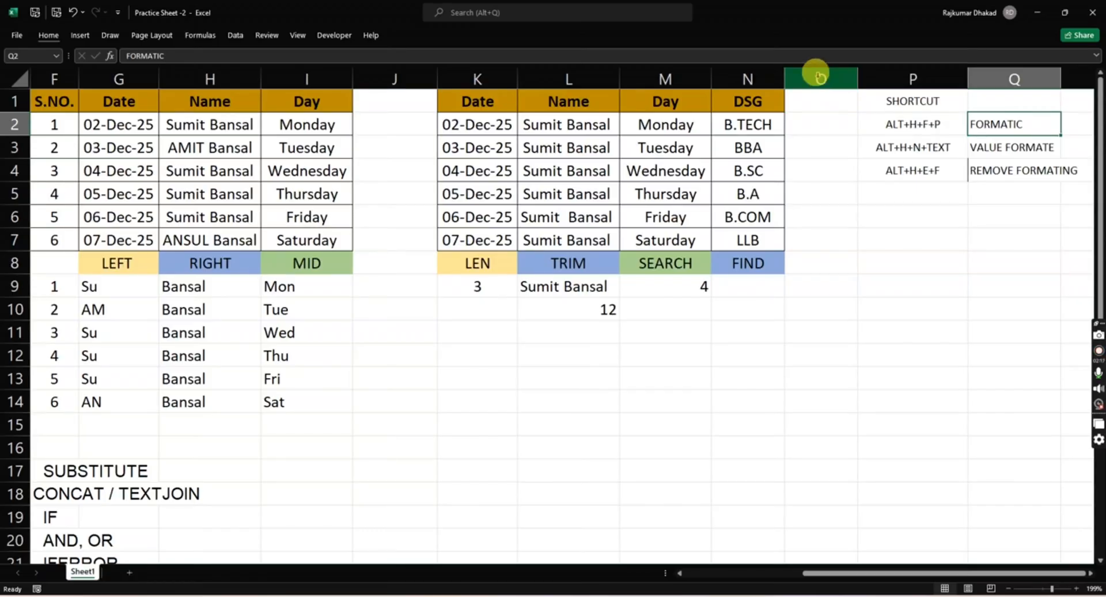
{"action": "left_click", "coordinate": [717, 56]}
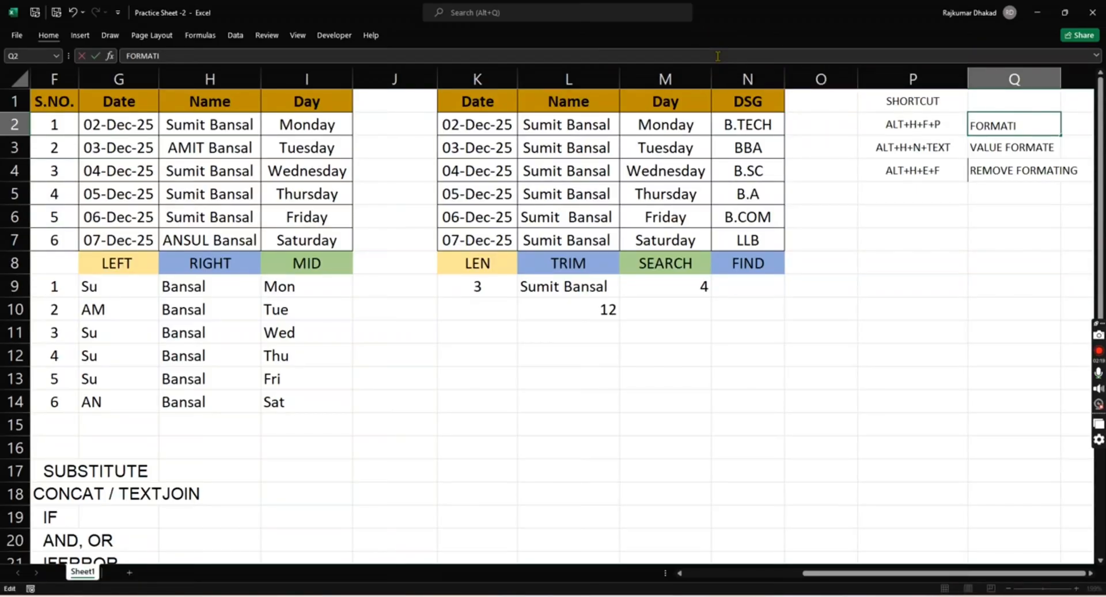
{"action": "key", "text": "Return"}
{"action": "key", "text": "Up"}
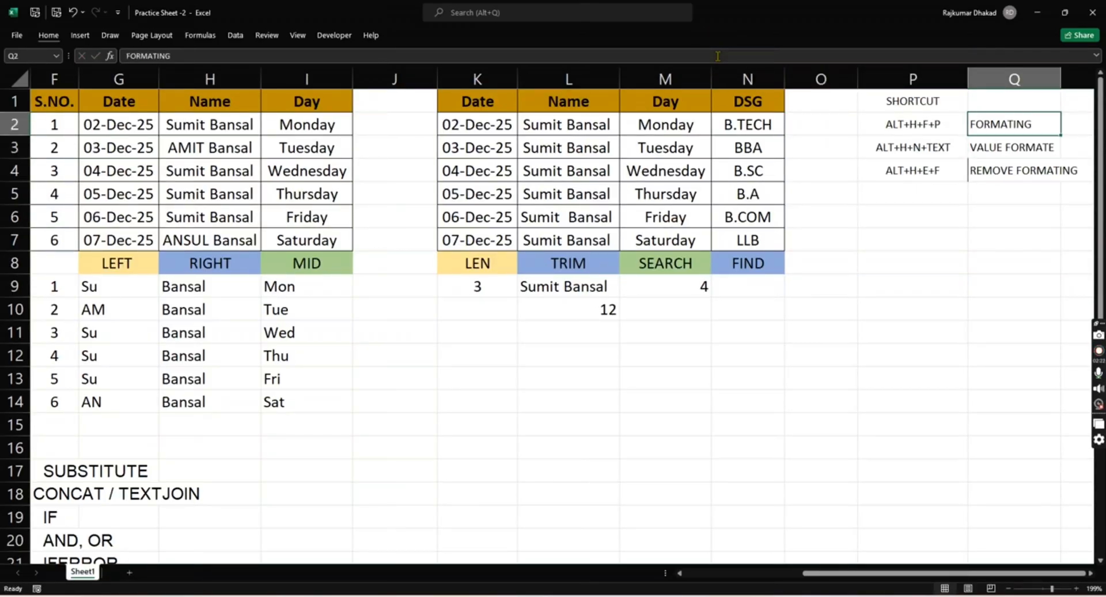
{"action": "left_click", "coordinate": [384, 53]}
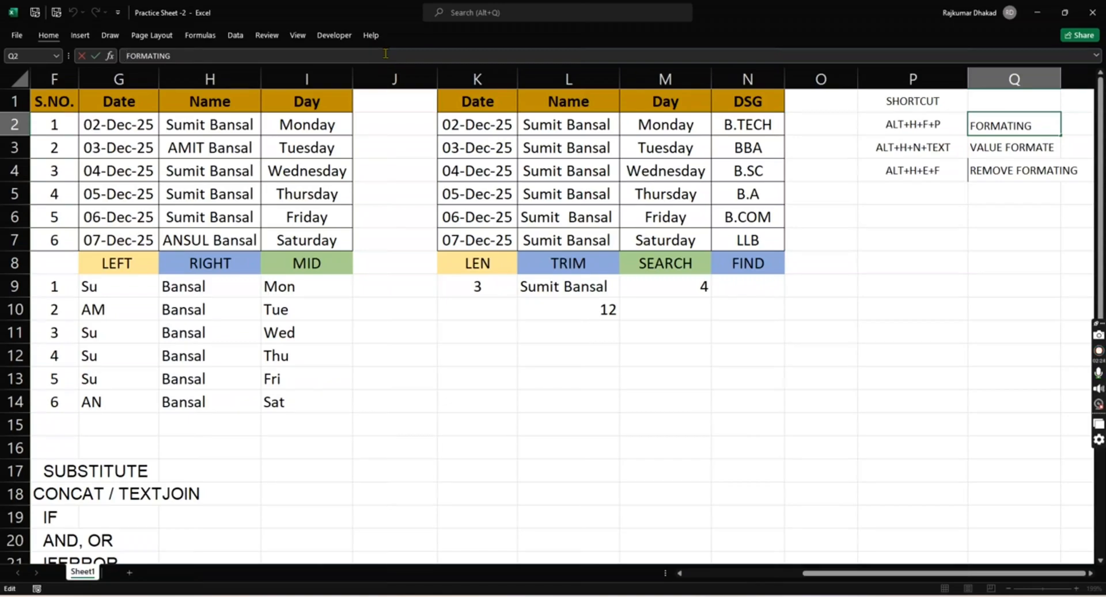
{"action": "type", "text": "COPY"}
{"action": "key", "text": "Return"}
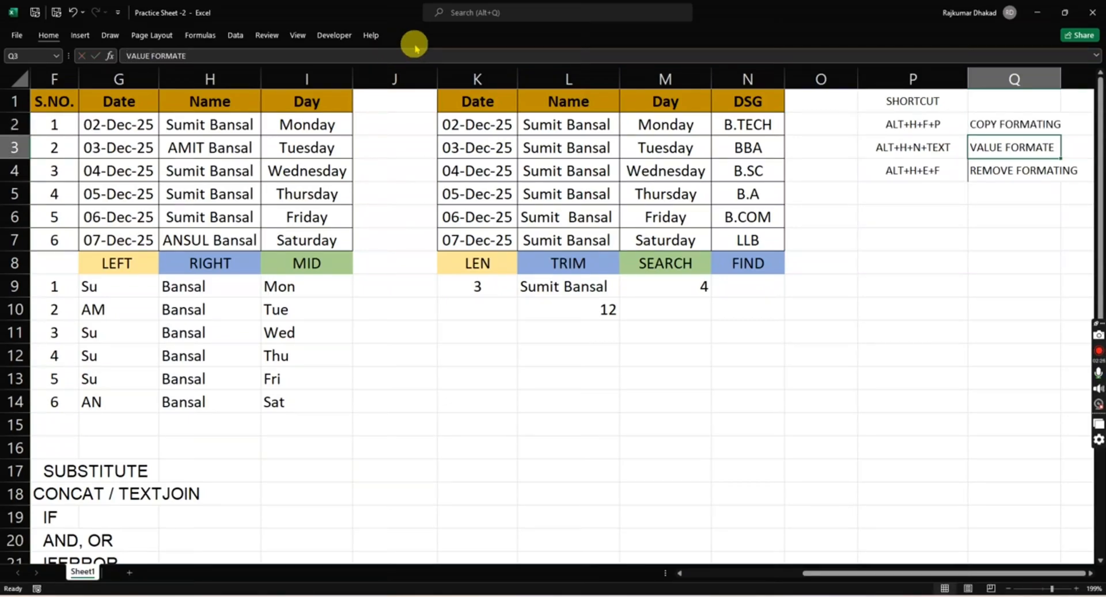
- Copy the FIND header's formatting onto the B.COM cell N6 with Format Painter, and undo it
{"action": "left_click", "coordinate": [742, 264]}
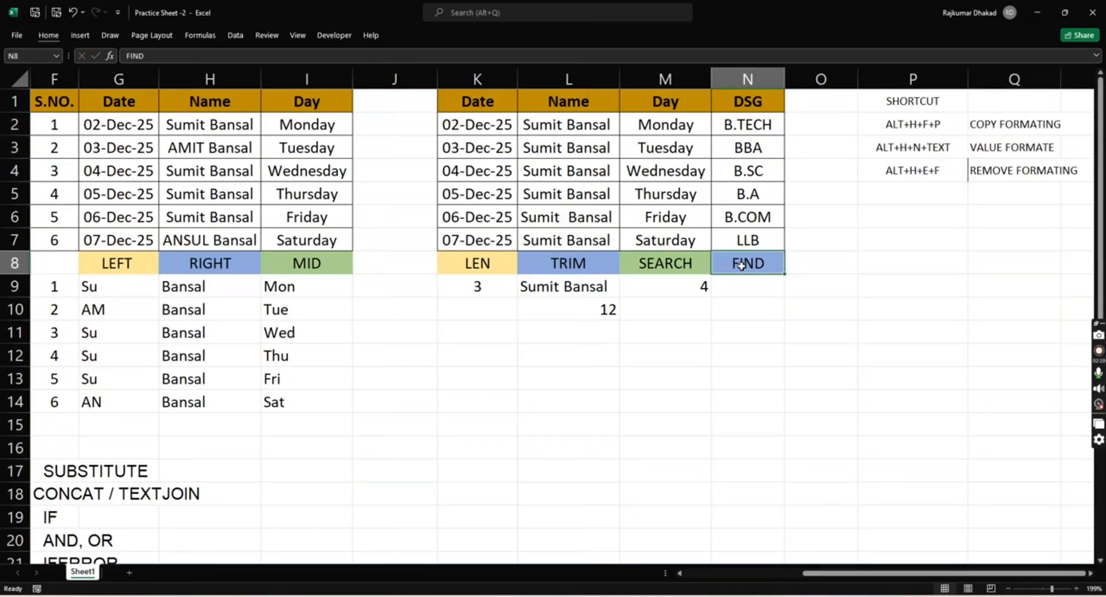
{"action": "key", "text": "alt+h"}
{"action": "key", "text": "f"}
{"action": "key", "text": "p"}
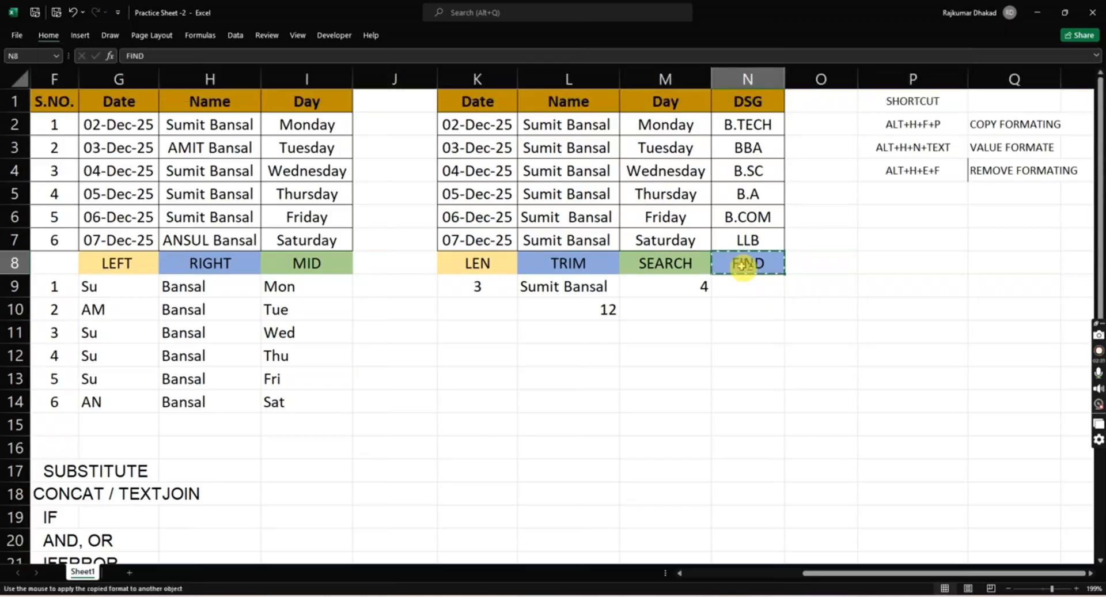
{"action": "left_click", "coordinate": [751, 221]}
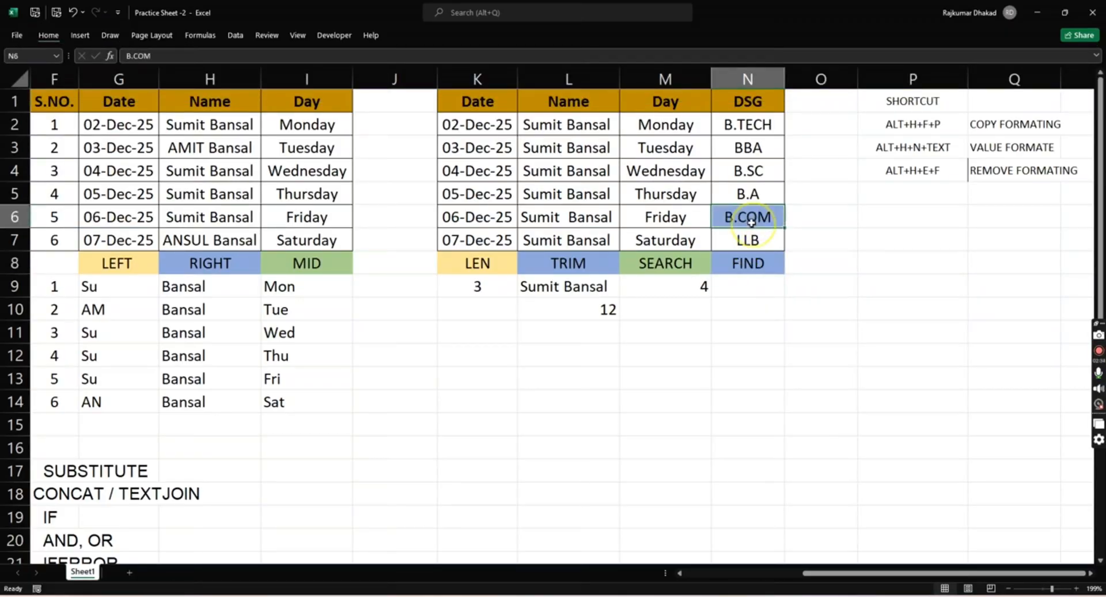
{"action": "key", "text": "ctrl+z"}
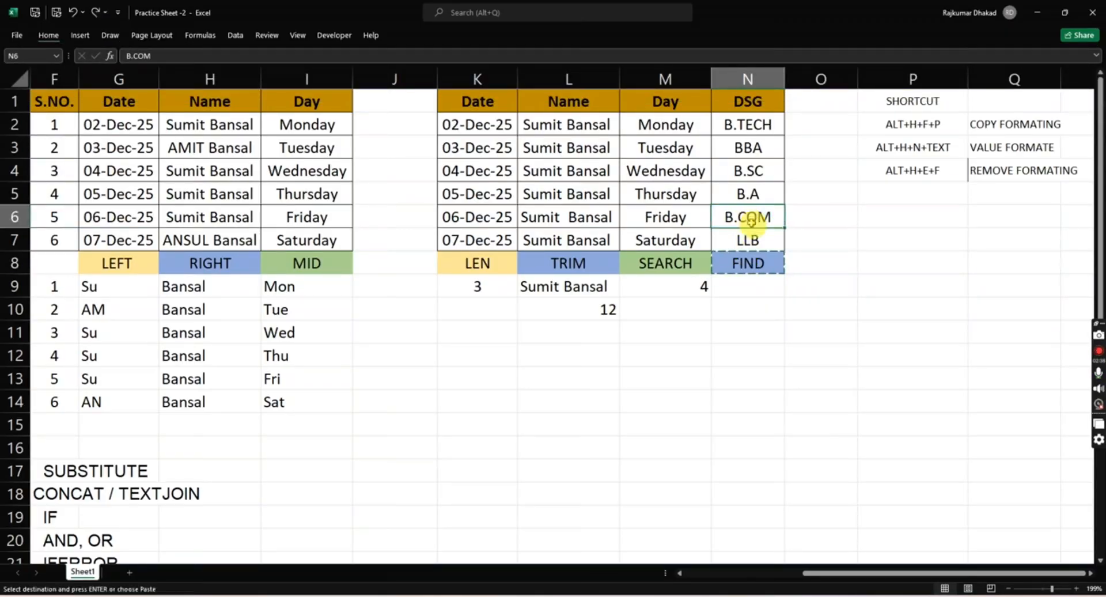
{"action": "left_click", "coordinate": [890, 239]}
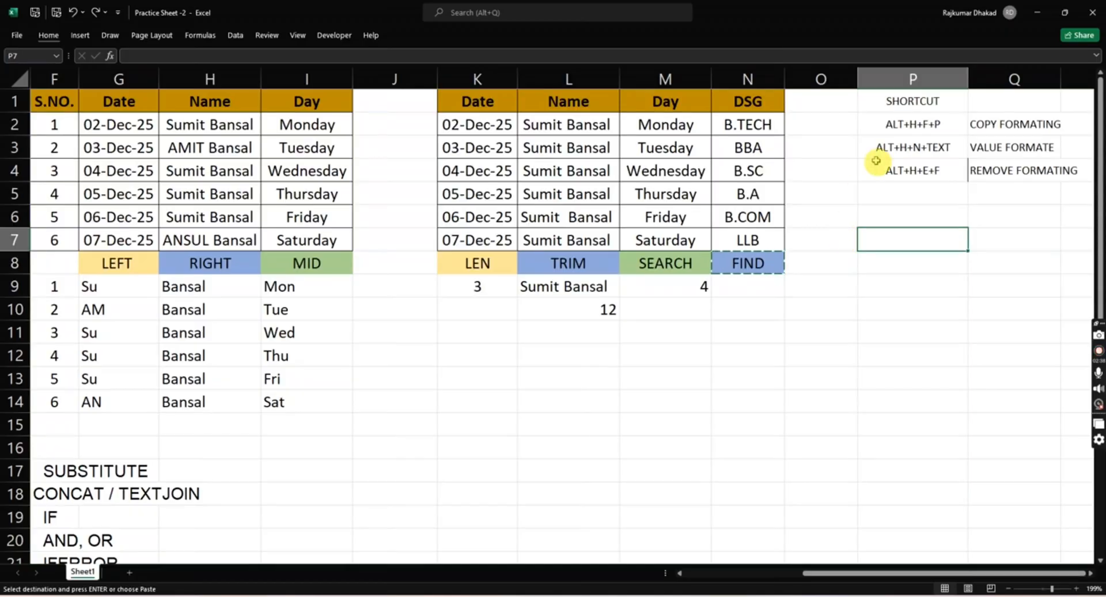
{"action": "left_click", "coordinate": [891, 147]}
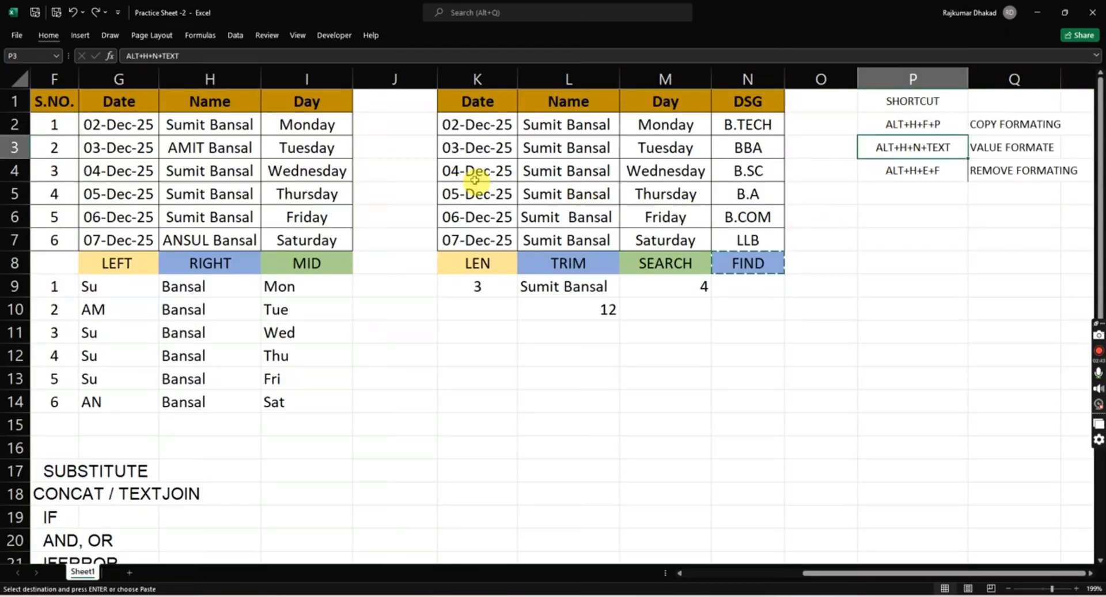
{"action": "left_click", "coordinate": [583, 173]}
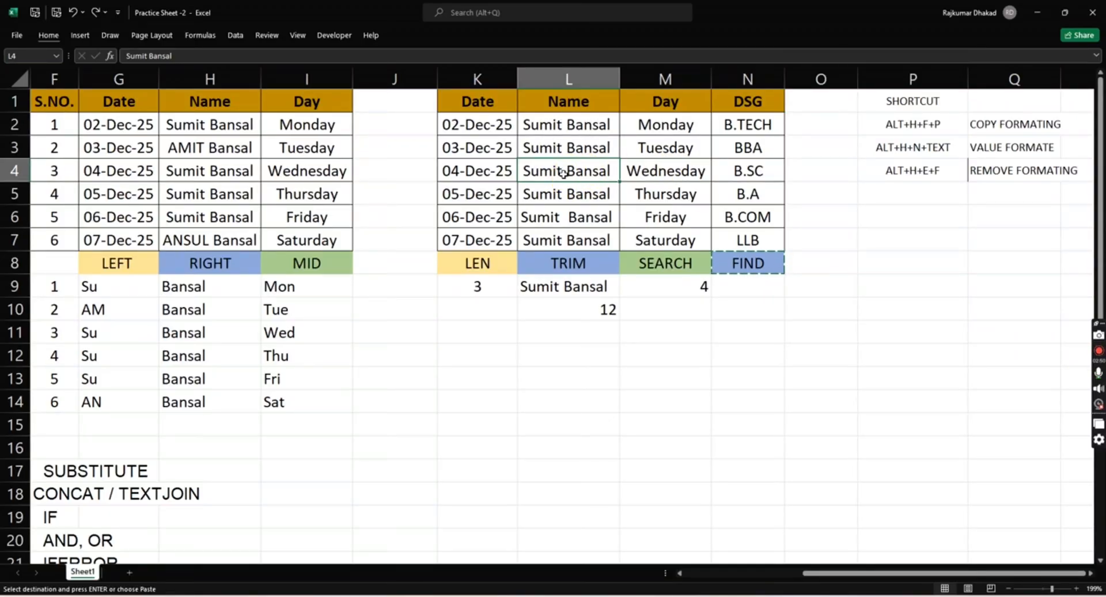
{"action": "key", "text": "Left"}
{"action": "key", "text": "Right"}
{"action": "key", "text": "alt+h"}
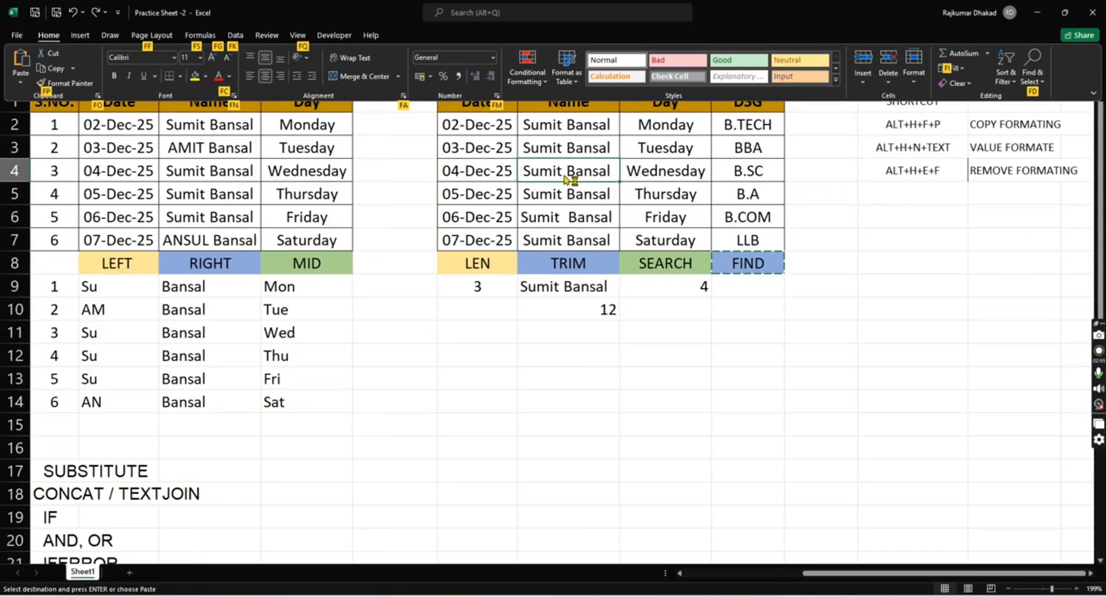
{"action": "left_click", "coordinate": [564, 177]}
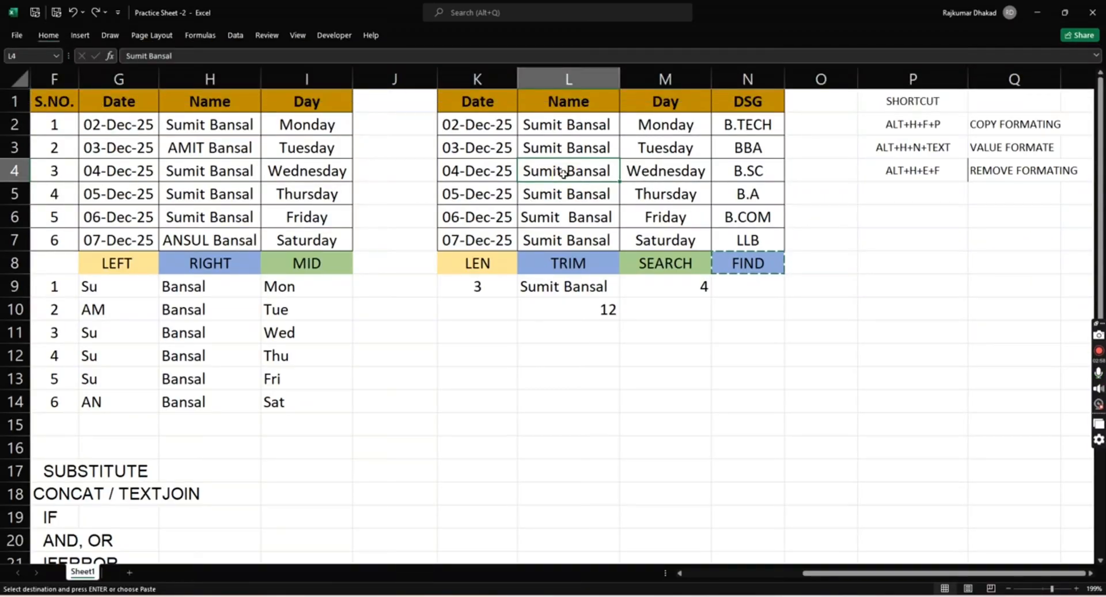
- Apply the Text number format to the date in K4, and undo it
{"action": "key", "text": "Left"}
{"action": "key", "text": "alt"}
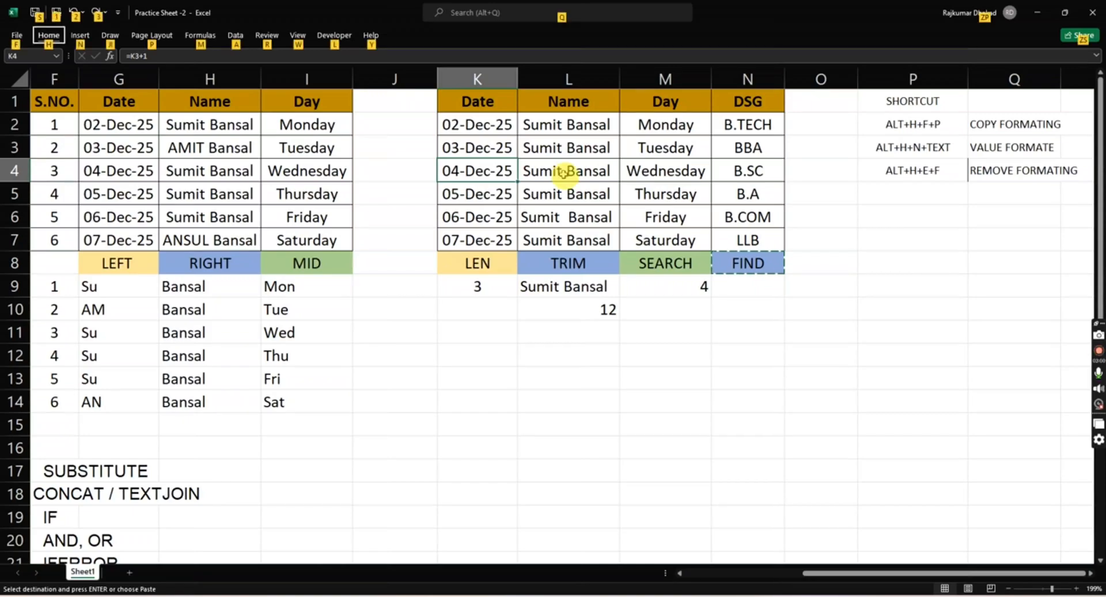
{"action": "key", "text": "alt"}
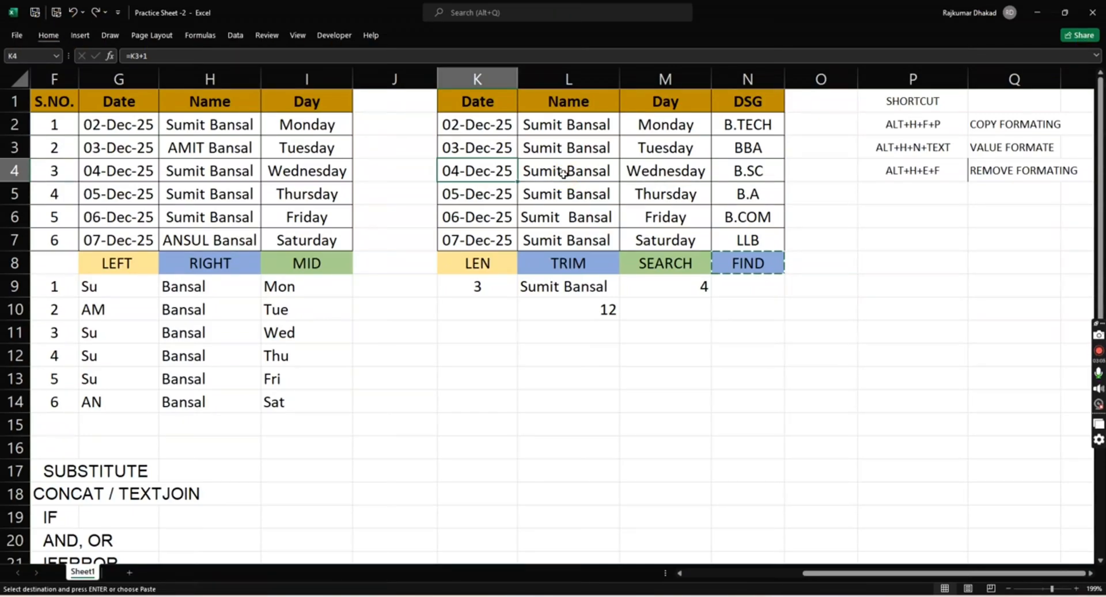
{"action": "key", "text": "alt"}
{"action": "key", "text": "h"}
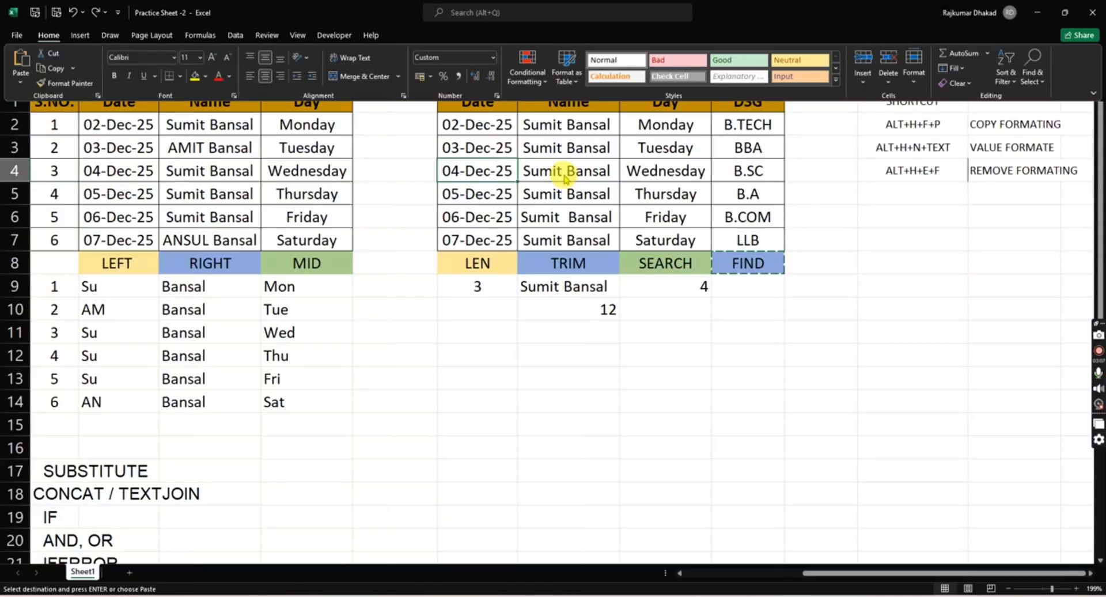
{"action": "key", "text": "n"}
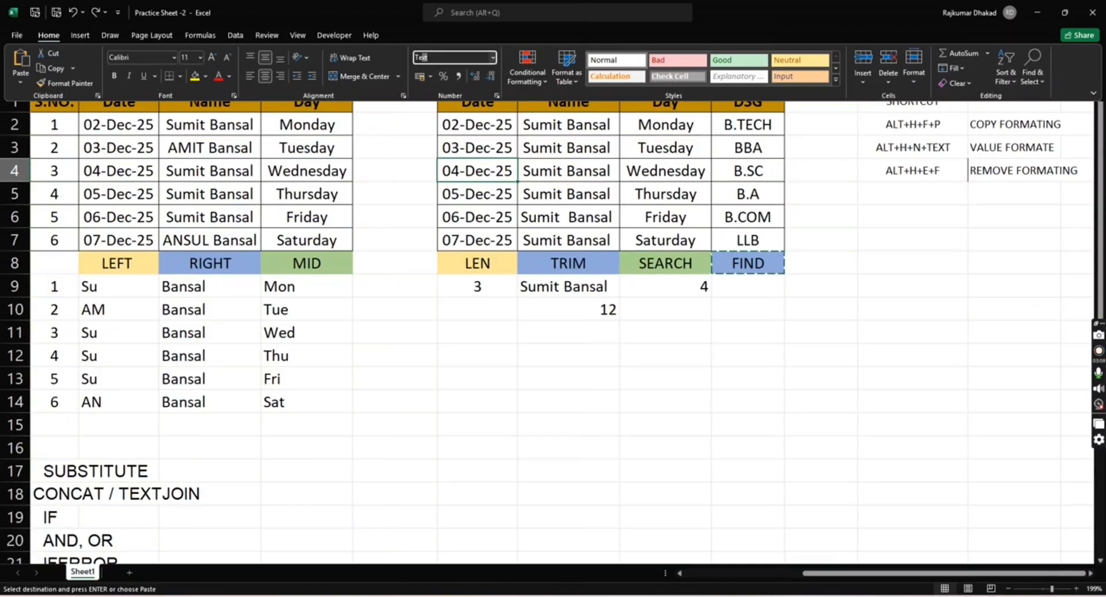
{"action": "key", "text": "Return"}
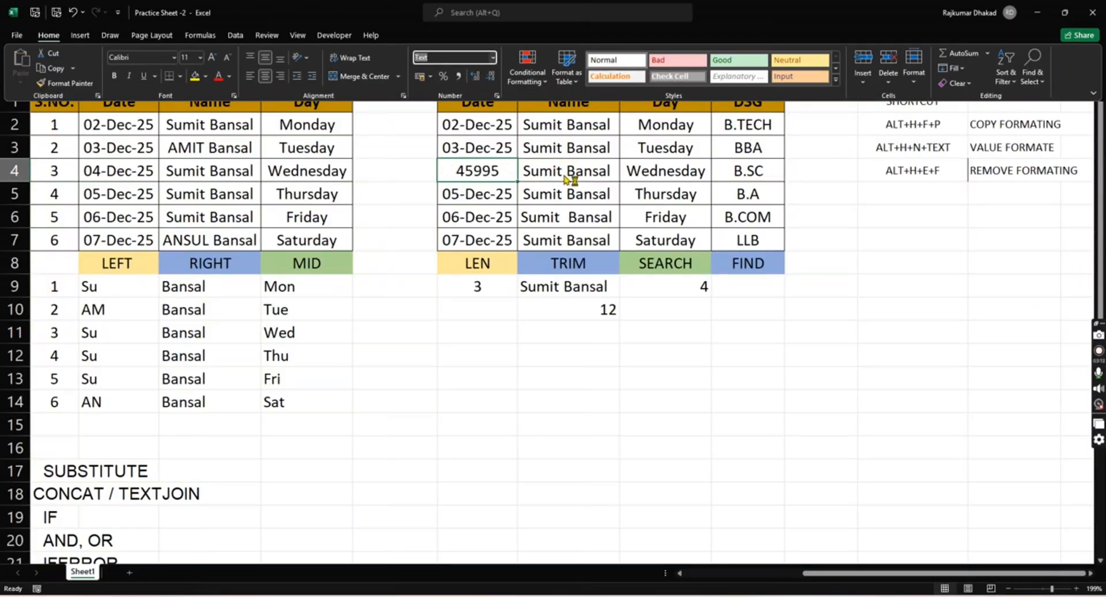
{"action": "left_click", "coordinate": [514, 173]}
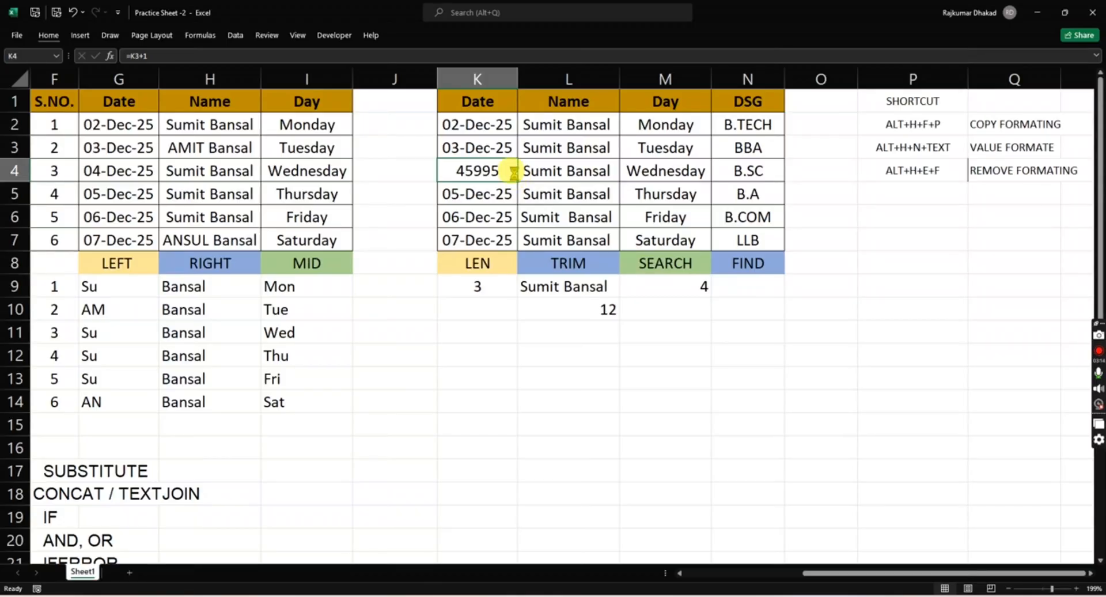
{"action": "key", "text": "ctrl+z"}
{"action": "key", "text": "Right"}
{"action": "key", "text": "Right"}
{"action": "key", "text": "Right"}
{"action": "key", "text": "Down"}
{"action": "key", "text": "Down"}
{"action": "key", "text": "Right"}
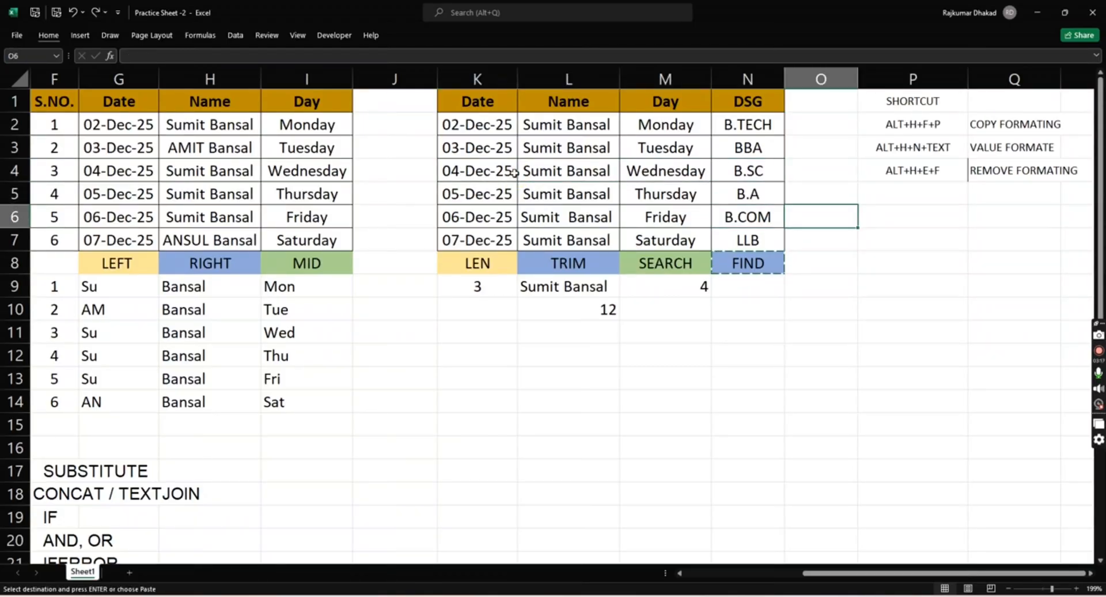
- Clear the formatting of N1:N8 from the DSG header through FIND, and undo it
{"action": "key", "text": "Left"}
{"action": "key", "text": "Up"}
{"action": "key", "text": "Up"}
{"action": "key", "text": "Up"}
{"action": "key", "text": "Up"}
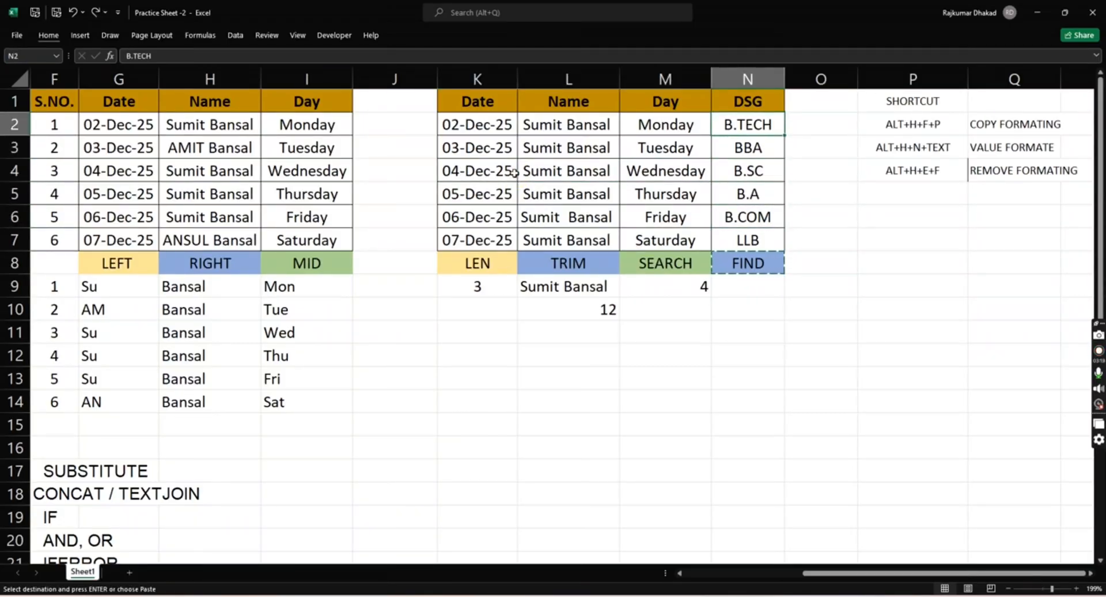
{"action": "key", "text": "Up"}
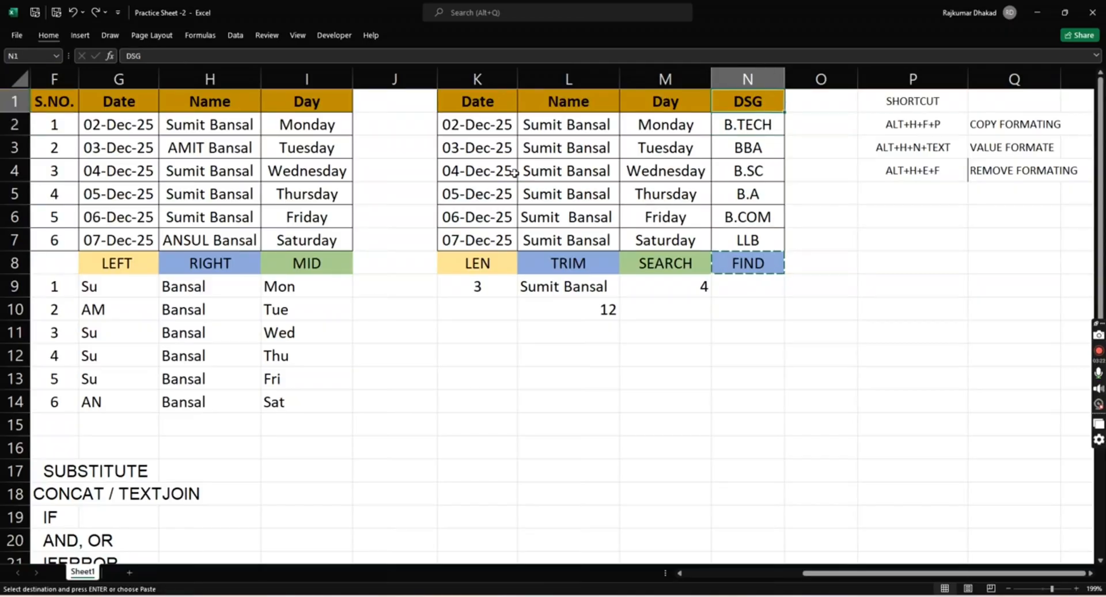
{"action": "key", "text": "ctrl+shift+Down"}
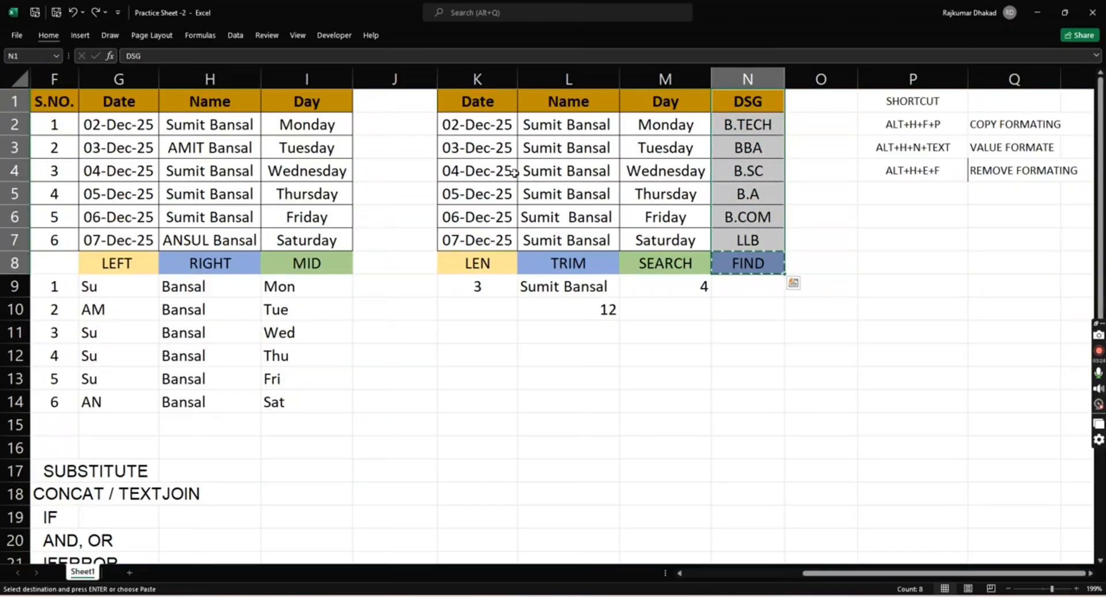
{"action": "key", "text": "alt"}
{"action": "key", "text": "h"}
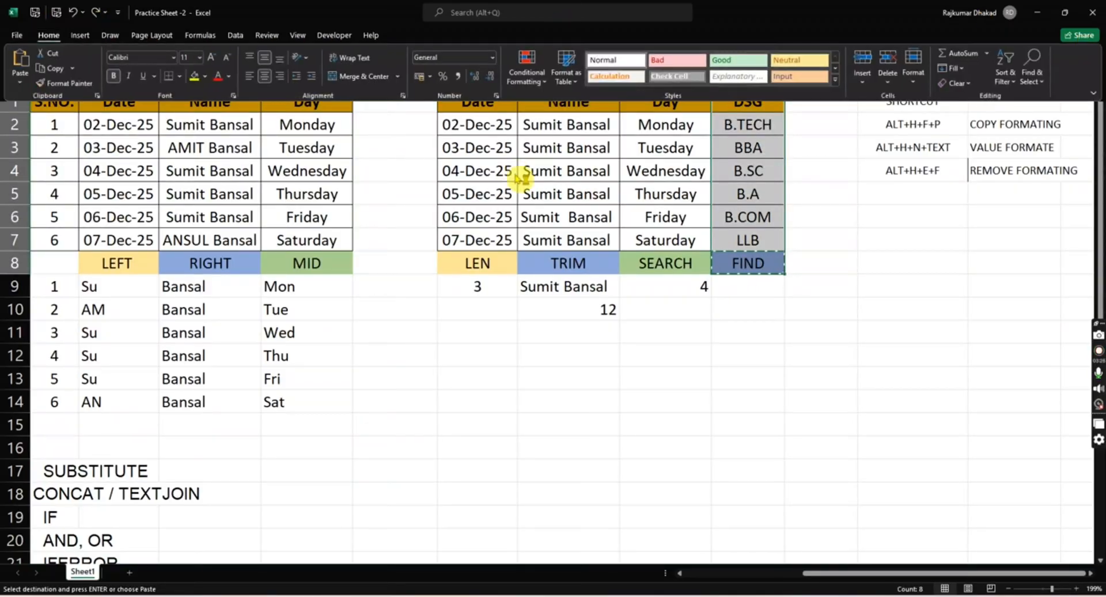
{"action": "key", "text": "e"}
{"action": "key", "text": "f"}
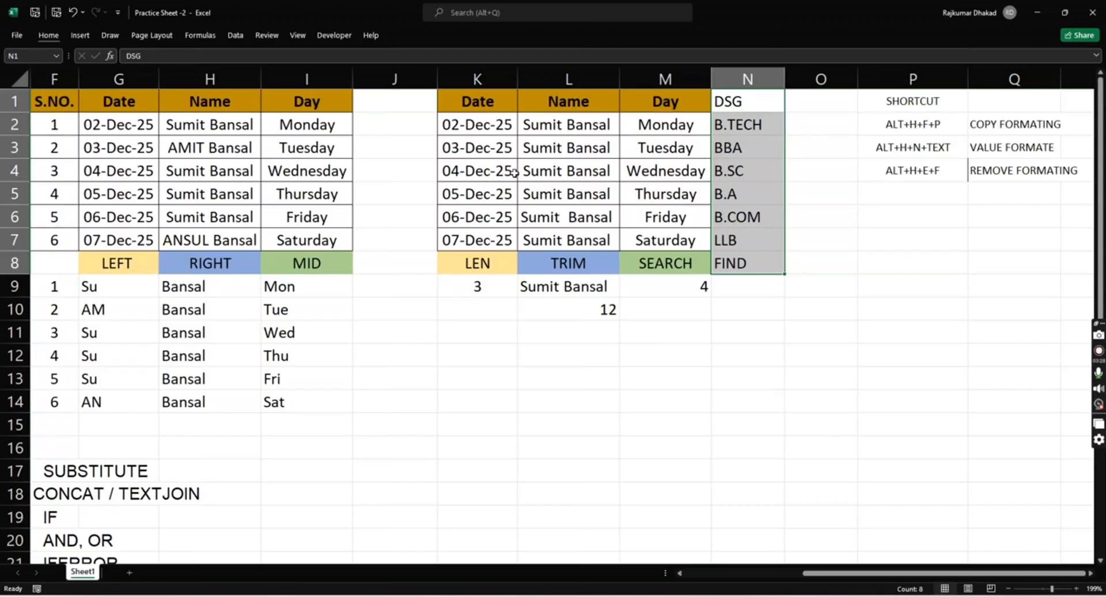
{"action": "key", "text": "ctrl+z"}
{"action": "key", "text": "ctrl+z"}
{"action": "key", "text": "ctrl+z"}
{"action": "key", "text": "ctrl+z"}
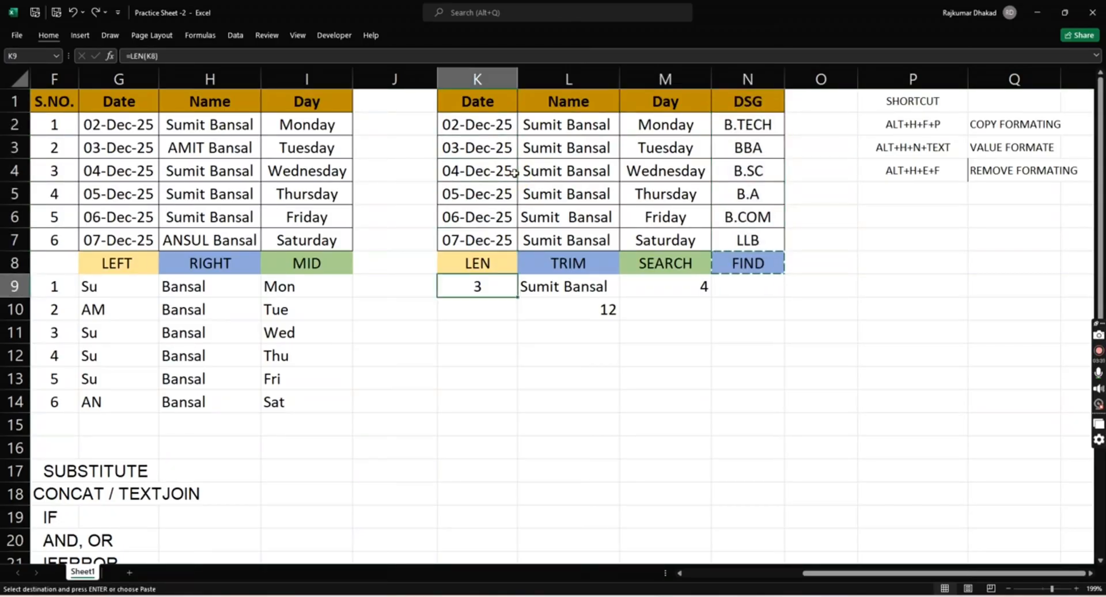
{"action": "key", "text": "Down"}
{"action": "key", "text": "Down"}
{"action": "key", "text": "Down"}
{"action": "key", "text": "Down"}
{"action": "key", "text": "Down"}
{"action": "key", "text": "Down"}
{"action": "key", "text": "Left"}
{"action": "key", "text": "Left"}
{"action": "key", "text": "Left"}
{"action": "key", "text": "Left"}
{"action": "key", "text": "Right"}
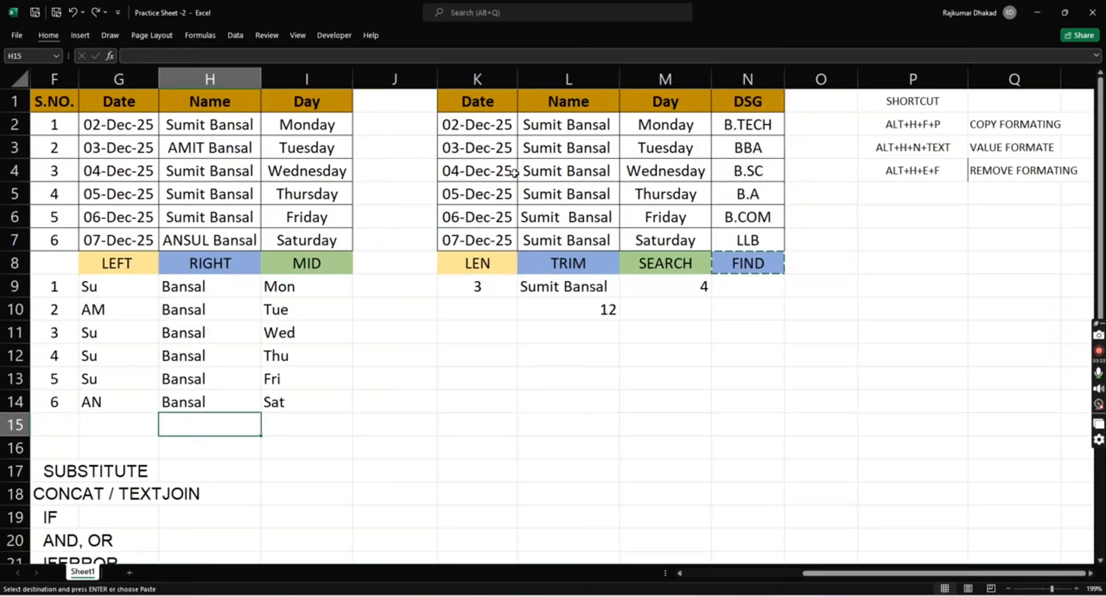
- Copy the table in K1:N7 to a new block starting at S1 and autofit the pasted columns' widths
{"action": "key", "text": "Right"}
{"action": "key", "text": "Right"}
{"action": "key", "text": "Right"}
{"action": "key", "text": "Right"}
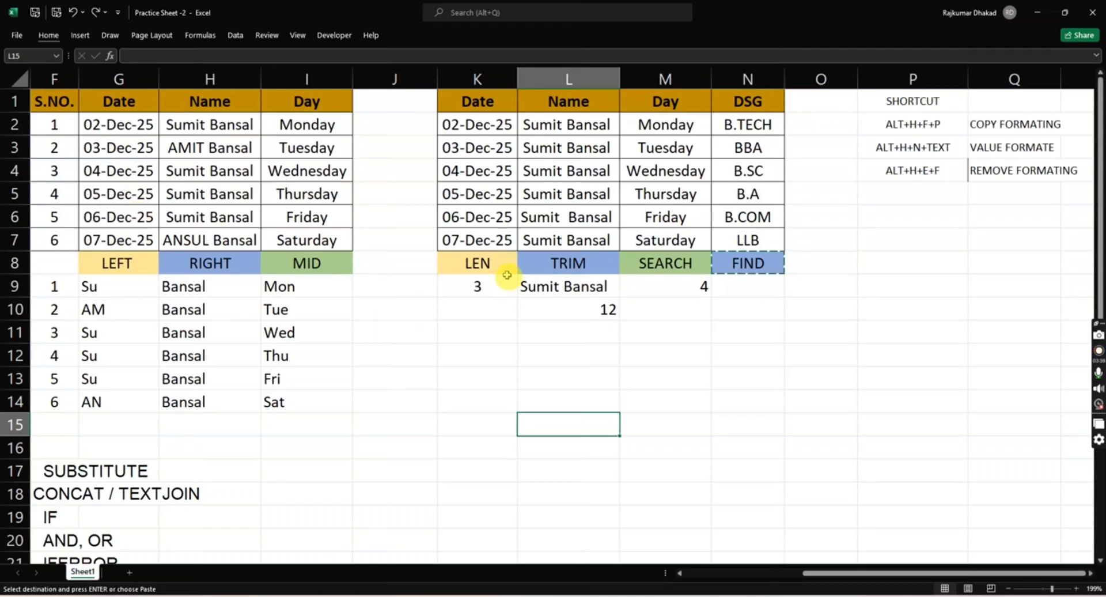
{"action": "left_click", "coordinate": [456, 161]}
{"action": "key", "text": "Up"}
{"action": "key", "text": "Up"}
{"action": "key", "text": "Up"}
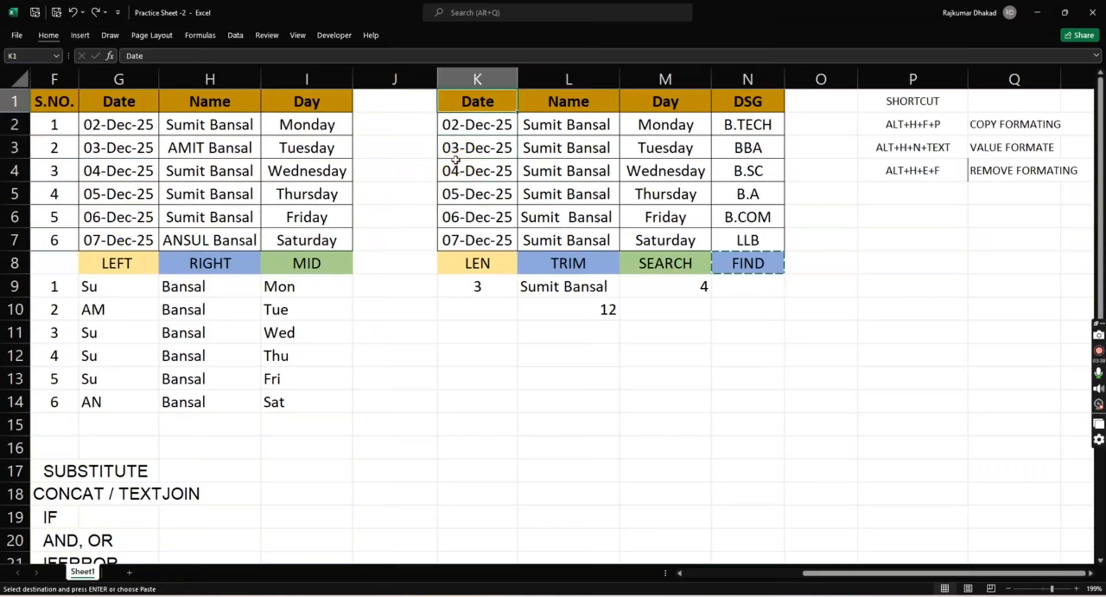
{"action": "key", "text": "shift+Right"}
{"action": "key", "text": "shift+Right"}
{"action": "key", "text": "shift+Right"}
{"action": "key", "text": "ctrl+shift+Down"}
{"action": "key", "text": "shift+Up"}
{"action": "key", "text": "shift+Up"}
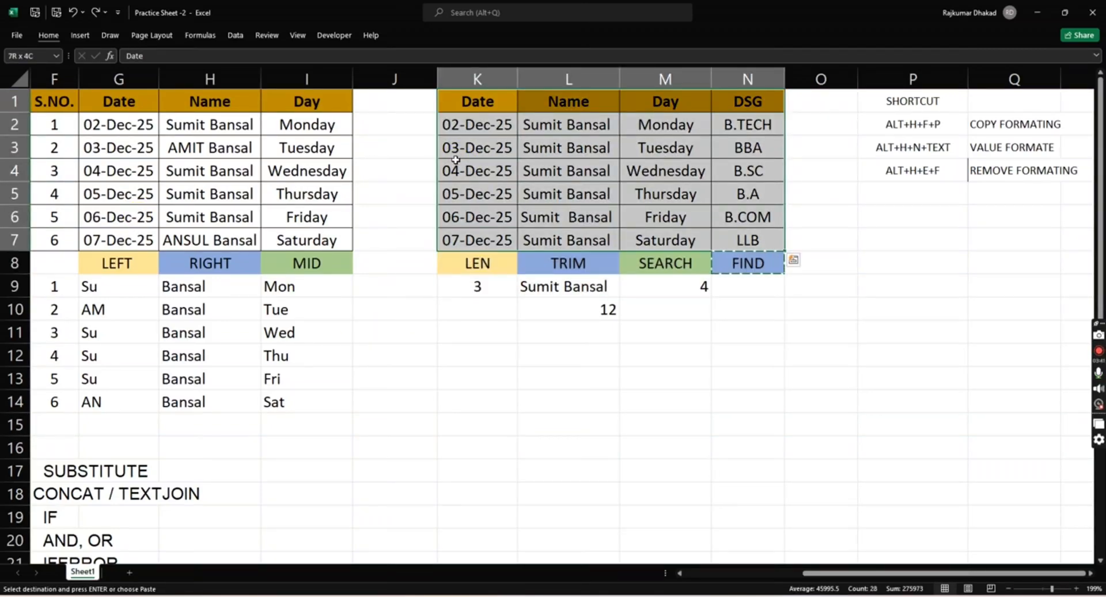
{"action": "key", "text": "ctrl+c"}
{"action": "key", "text": "Right"}
{"action": "key", "text": "Right"}
{"action": "key", "text": "Right"}
{"action": "key", "text": "Right"}
{"action": "key", "text": "Right"}
{"action": "key", "text": "Right"}
{"action": "key", "text": "Right"}
{"action": "key", "text": "Right"}
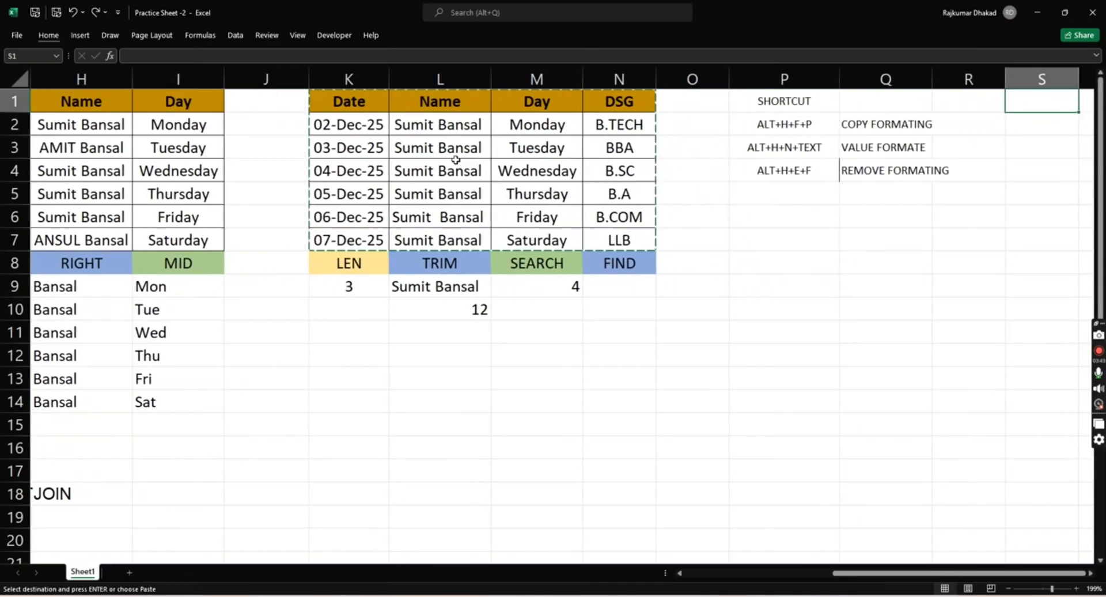
{"action": "key", "text": "Left"}
{"action": "key", "text": "Right"}
{"action": "key", "text": "ctrl+v"}
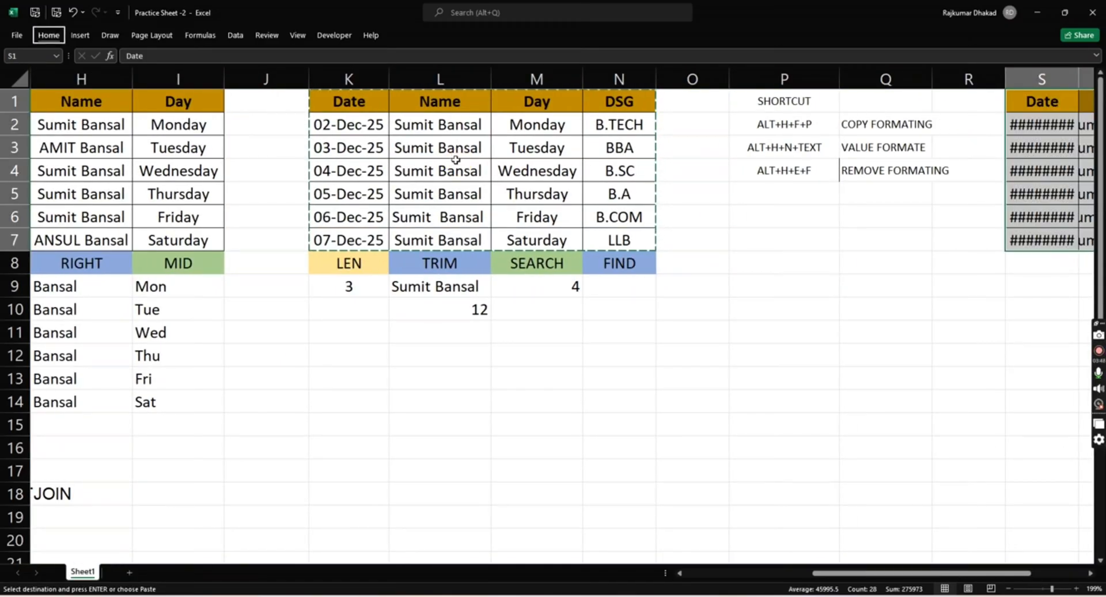
- Record the shortcut ALT+H+O+I in P5 of the shortcut list
{"action": "key", "text": "Left"}
{"action": "key", "text": "Left"}
{"action": "key", "text": "Left"}
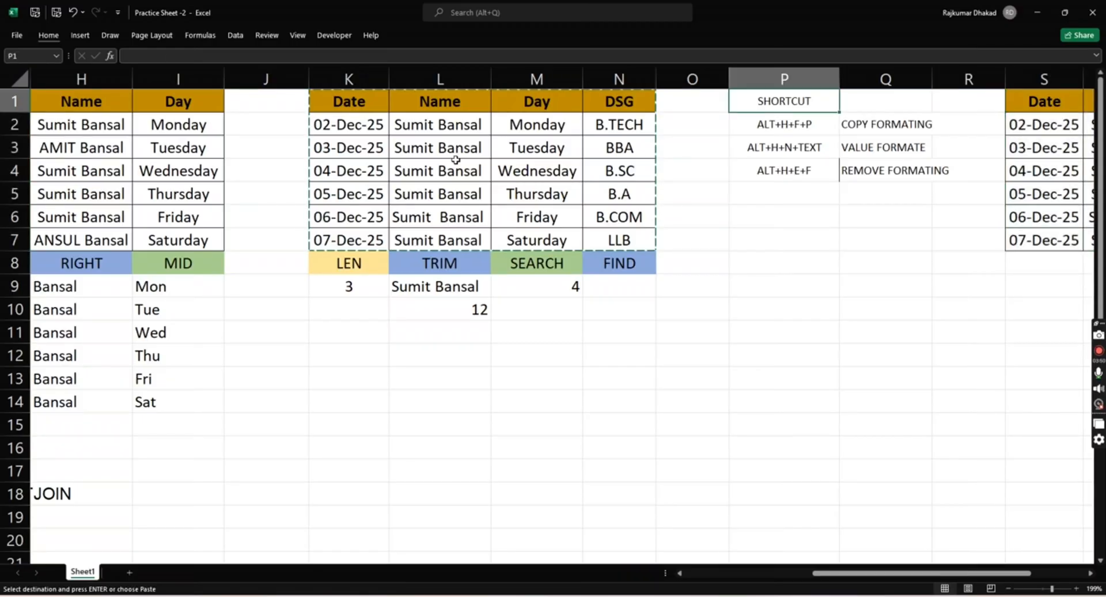
{"action": "key", "text": "Down"}
{"action": "key", "text": "Down"}
{"action": "key", "text": "Down"}
{"action": "key", "text": "Down"}
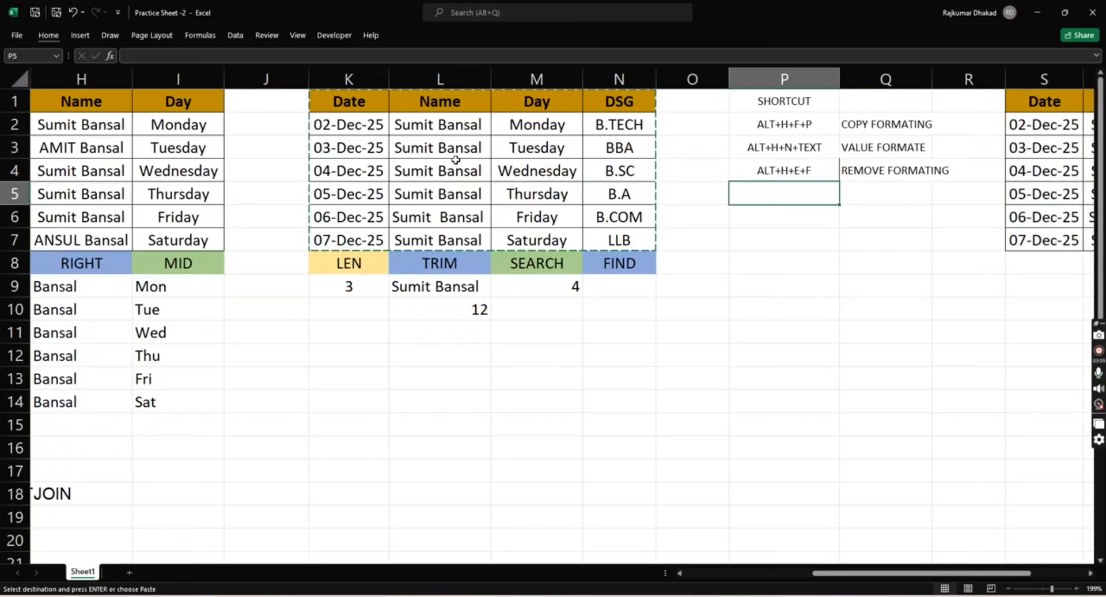
{"action": "key", "text": "Escape"}
{"action": "type", "text": "ALT+H+O+I"}
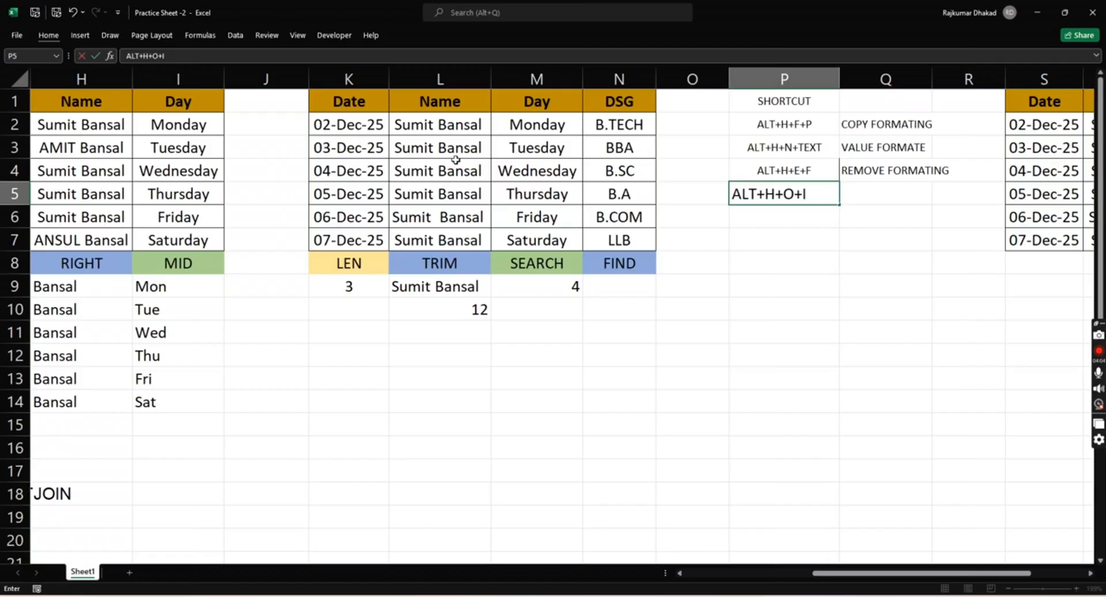
{"action": "key", "text": "Tab"}
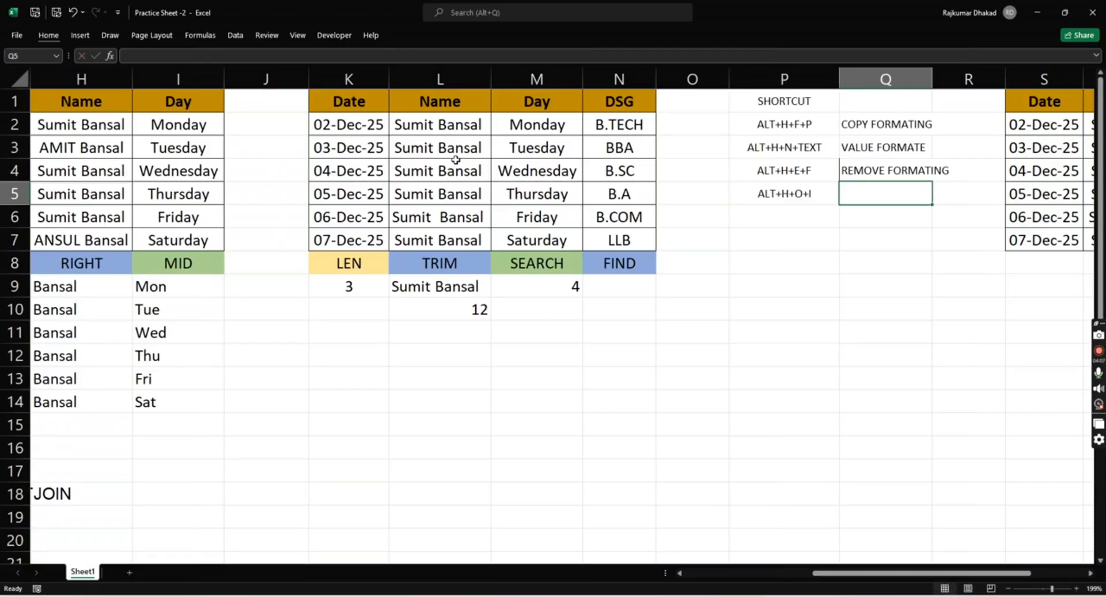
- Enter AUTO WIDTH in Q5 as the description of the ALT+H+O+I shortcut
{"action": "type", "text": "RO"}
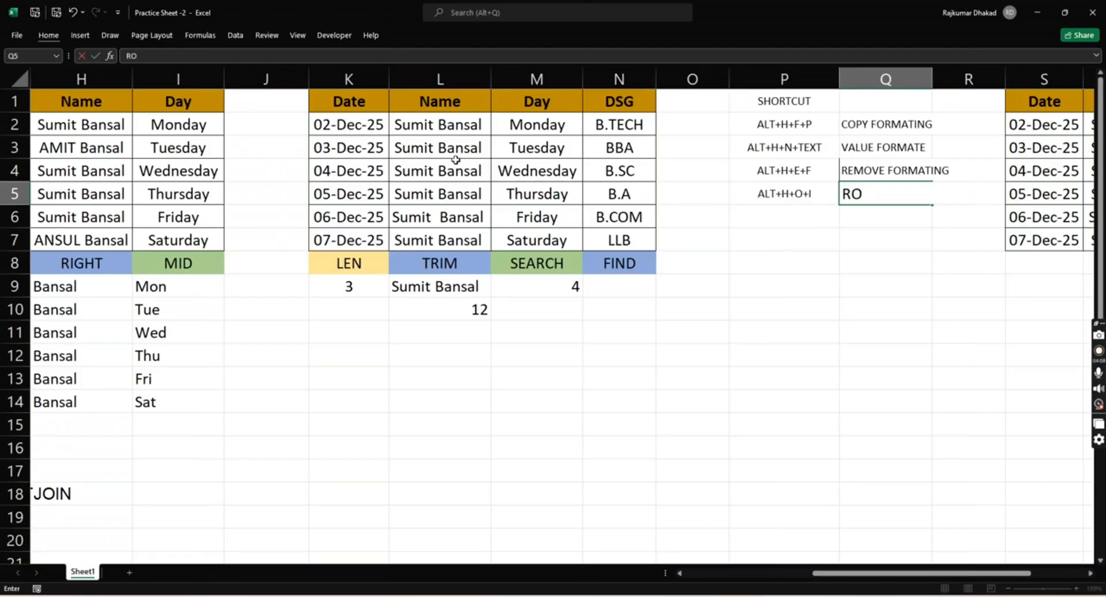
{"action": "key", "text": "Escape"}
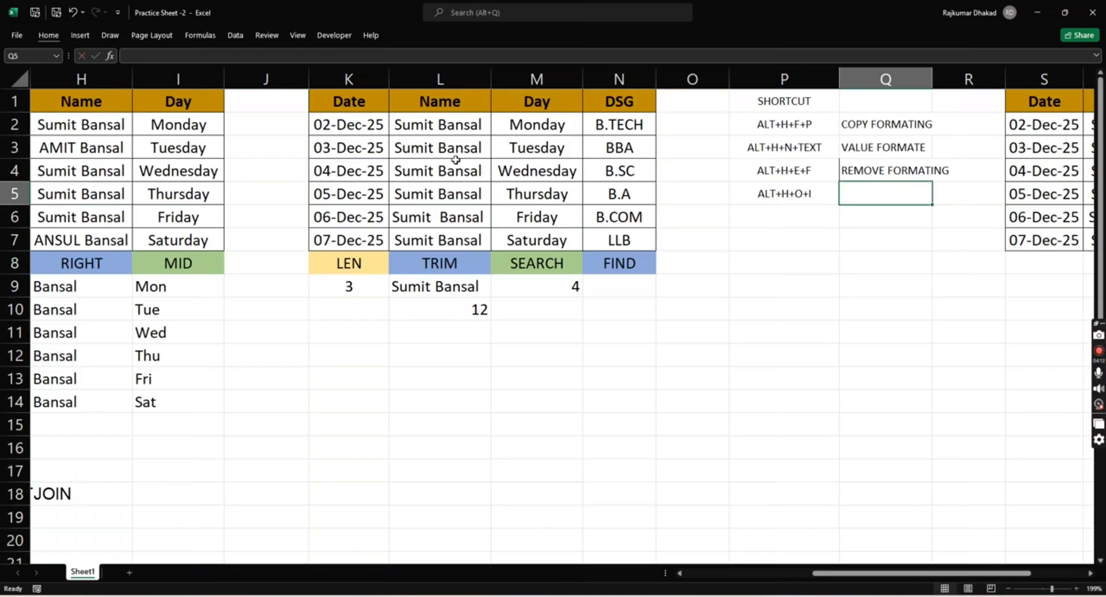
{"action": "type", "text": "AUT"}
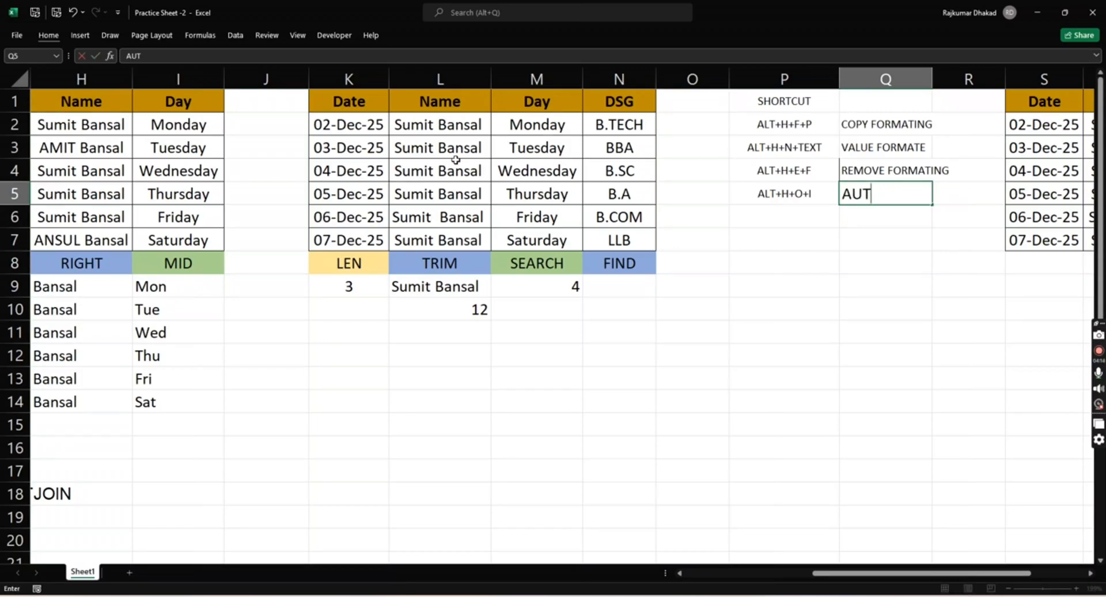
{"action": "type", "text": "O WIDTH"}
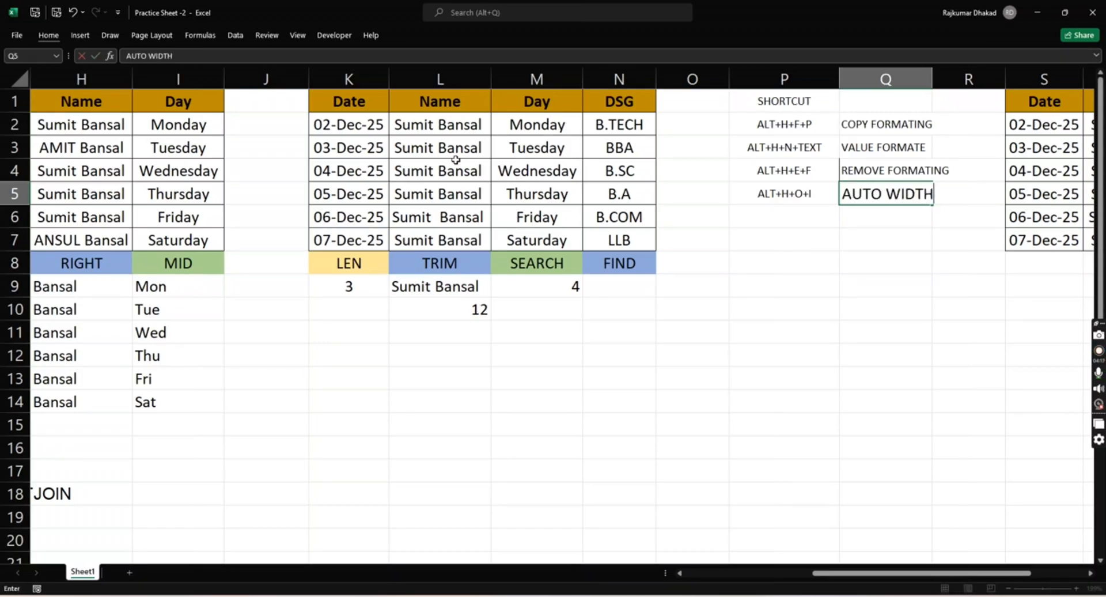
{"action": "key", "text": "Return"}
- Copy the ALT+H+O+I entry from P5 into P6 and change it to ALT+H+O+A
{"action": "key", "text": "Up"}
{"action": "key", "text": "Left"}
{"action": "key", "text": "Down"}
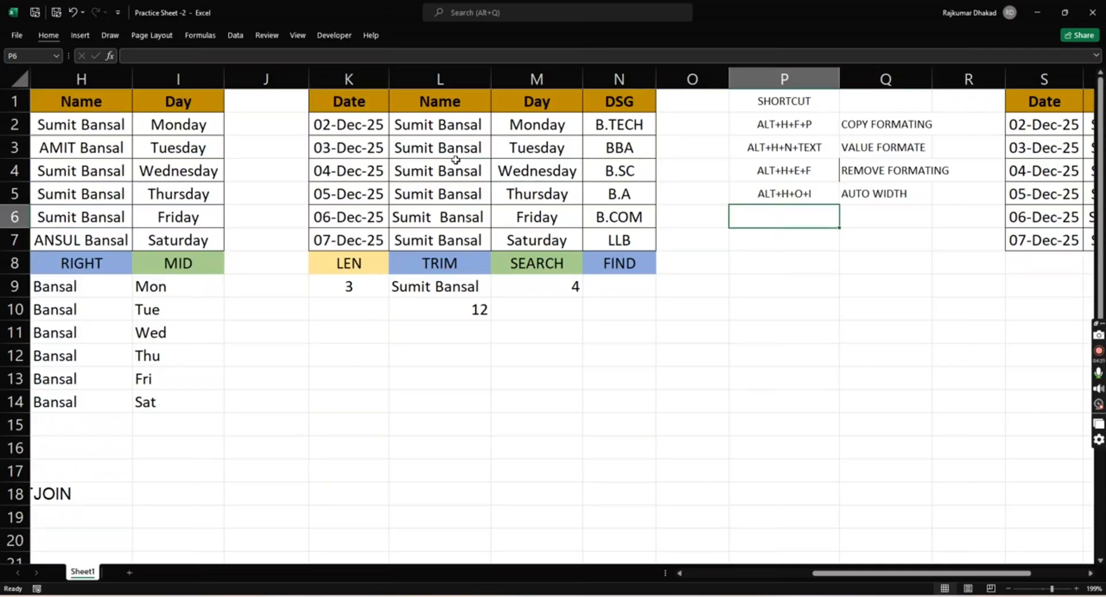
{"action": "key", "text": "Up"}
{"action": "key", "text": "ctrl+c"}
{"action": "key", "text": "Down"}
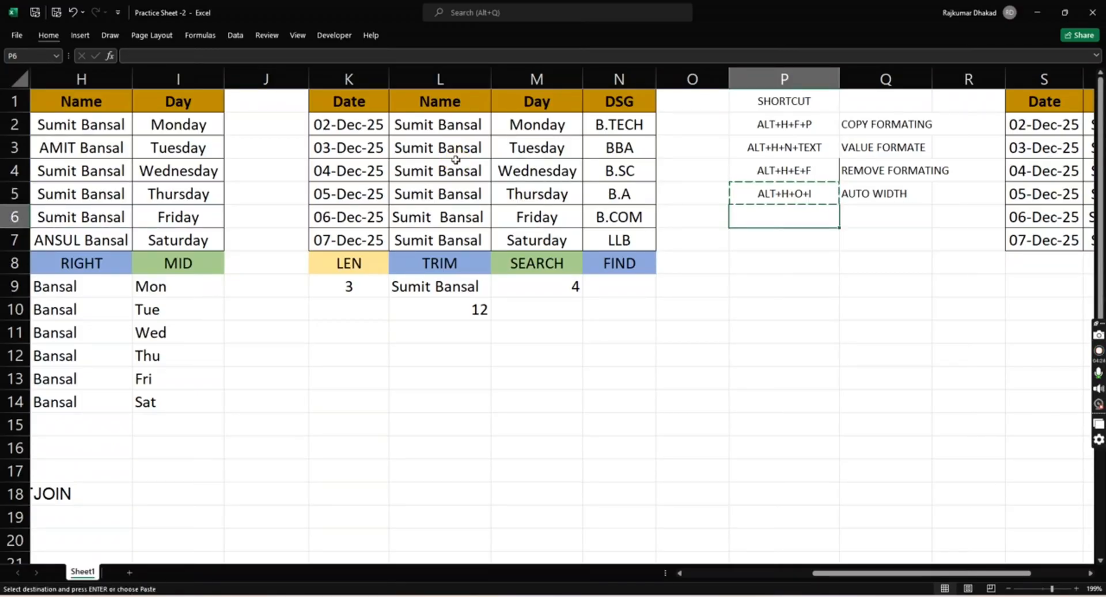
{"action": "key", "text": "ctrl+v"}
{"action": "left_click", "coordinate": [290, 55]}
{"action": "key", "text": "BackSpace"}
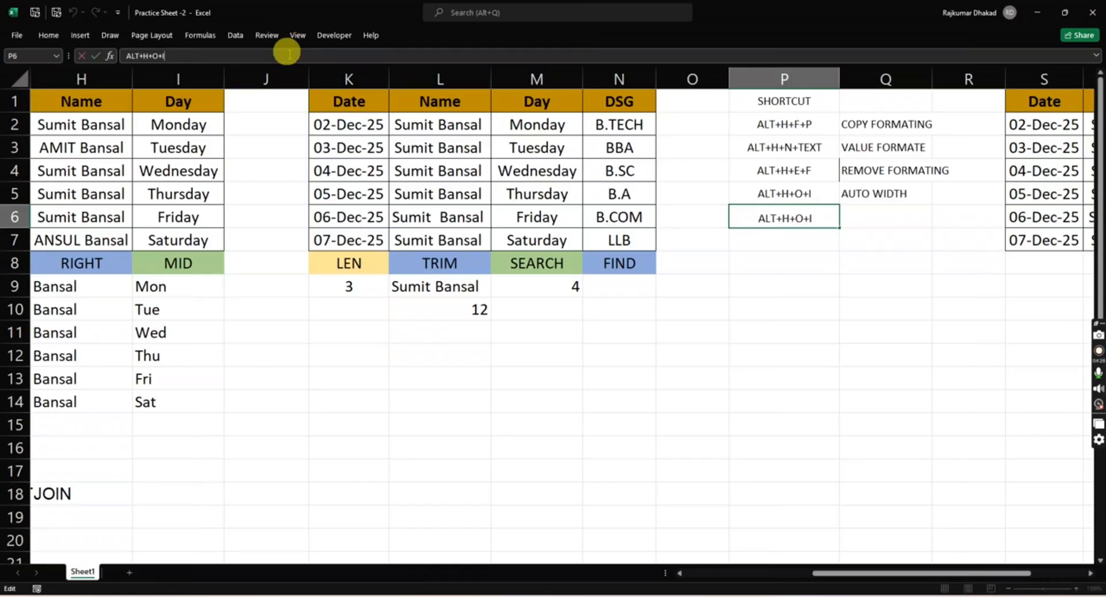
{"action": "type", "text": "A"}
{"action": "key", "text": "Return"}
{"action": "key", "text": "Up"}
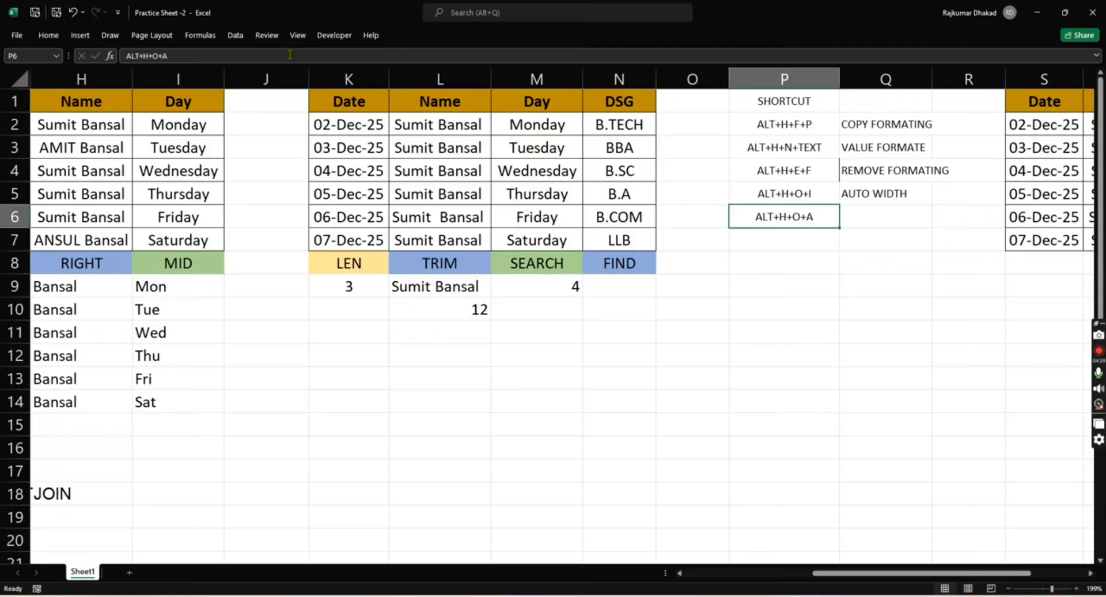
- Enter AUTO HEIGHT in Q6 as the description of the ALT+H+O+A shortcut
{"action": "key", "text": "Right"}
{"action": "type", "text": "AUTO HI"}
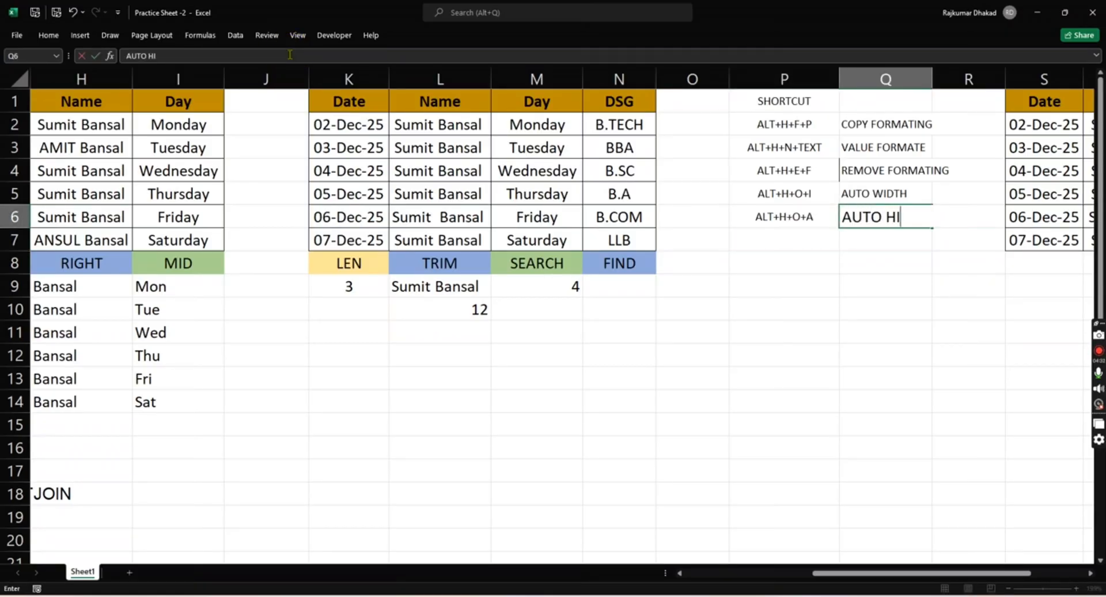
{"action": "key", "text": "BackSpace"}
{"action": "type", "text": "EIGHT"}
{"action": "key", "text": "Return"}
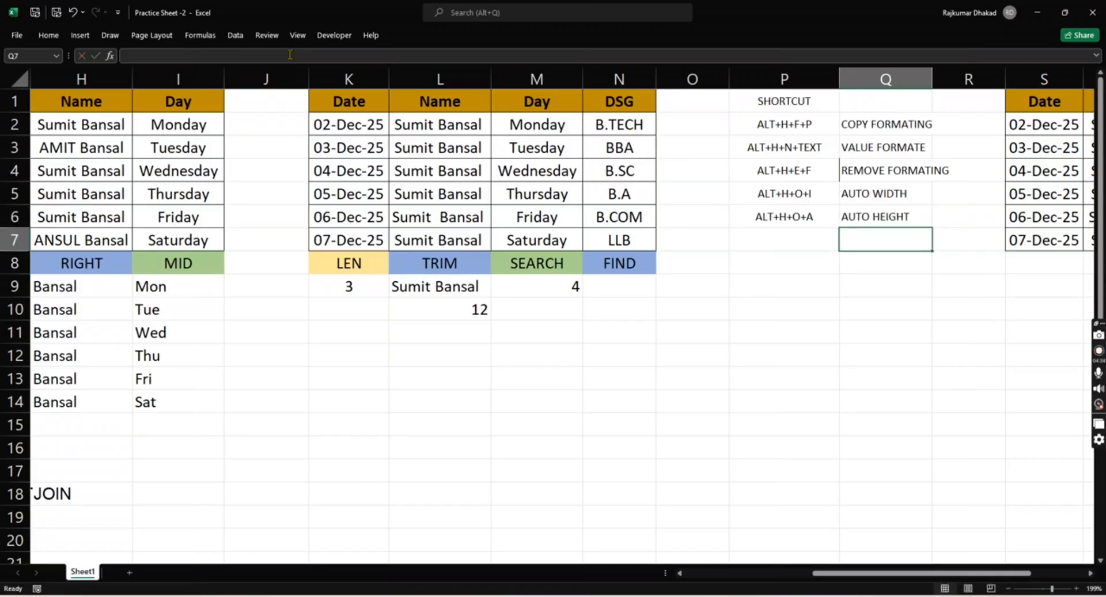
- Examine the list of remaining formula topics starting at F17 to find the next topic
{"action": "key", "text": "Up"}
{"action": "key", "text": "Left"}
{"action": "key", "text": "Left"}
{"action": "key", "text": "Right"}
{"action": "key", "text": "Right"}
{"action": "key", "text": "Down"}
{"action": "key", "text": "Left"}
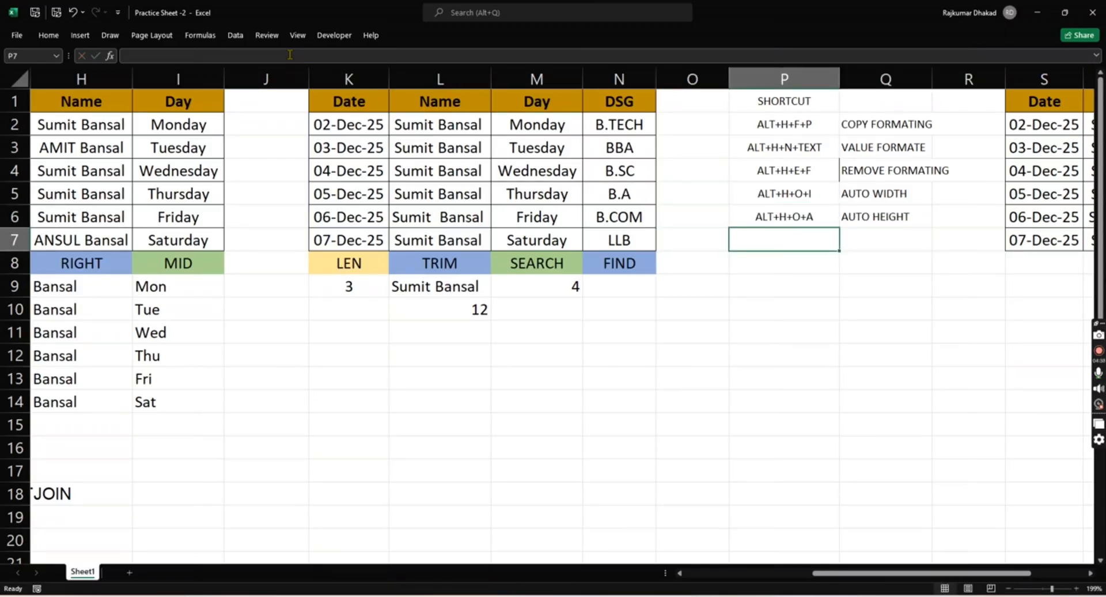
{"action": "key", "text": "Down"}
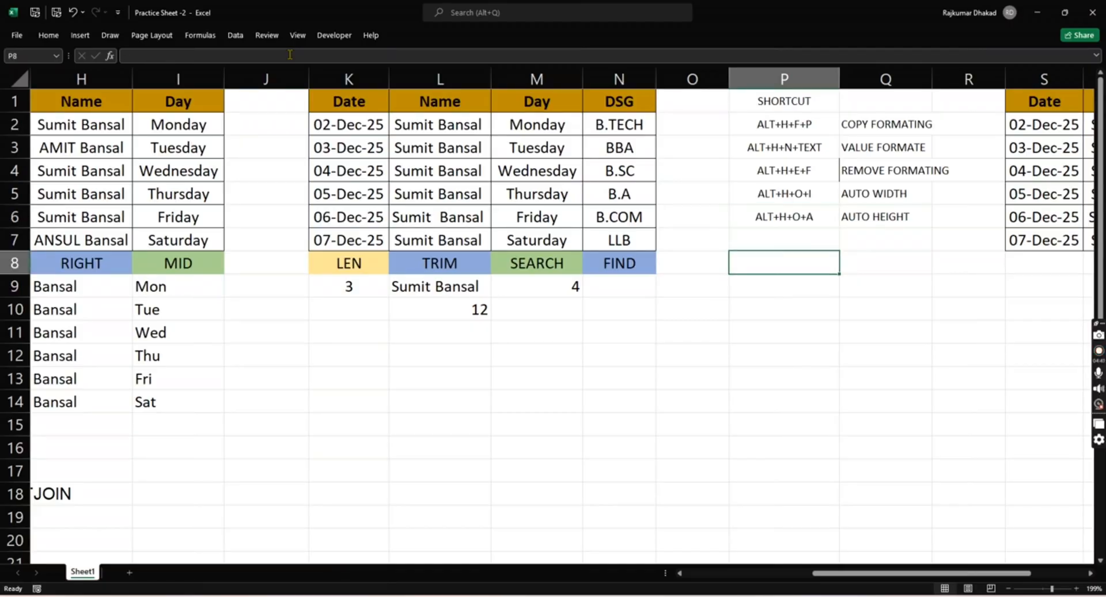
{"action": "key", "text": "Left"}
{"action": "key", "text": "Left"}
{"action": "key", "text": "Left"}
{"action": "key", "text": "Left"}
{"action": "key", "text": "Left"}
{"action": "key", "text": "Left"}
{"action": "key", "text": "Left"}
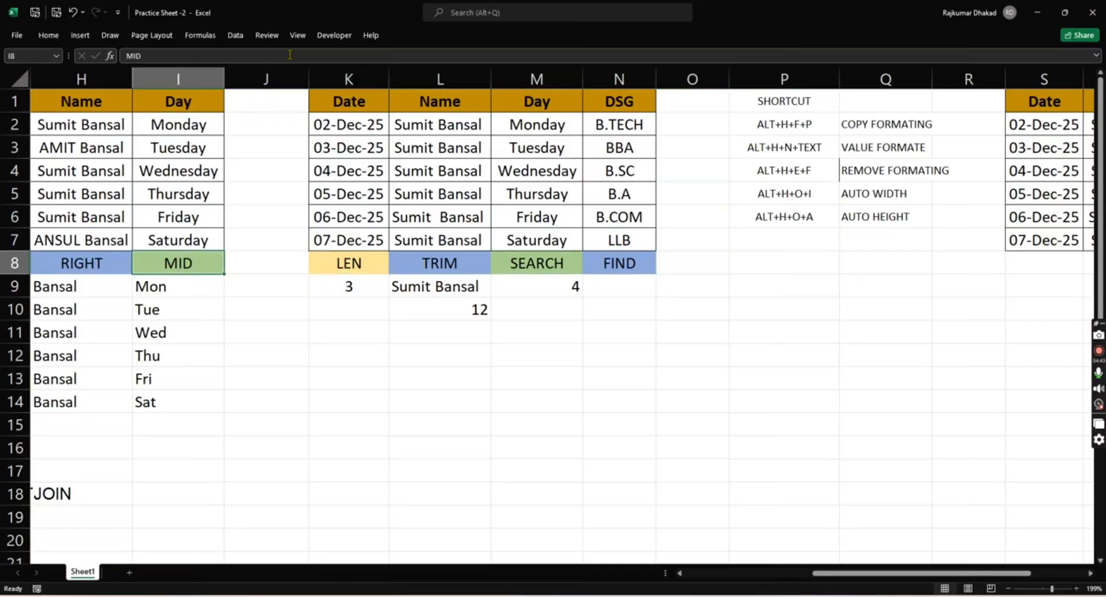
{"action": "key", "text": "Left"}
{"action": "key", "text": "Left"}
{"action": "key", "text": "Down"}
{"action": "key", "text": "Down"}
{"action": "key", "text": "Down"}
{"action": "key", "text": "Down"}
{"action": "key", "text": "Down"}
{"action": "key", "text": "Down"}
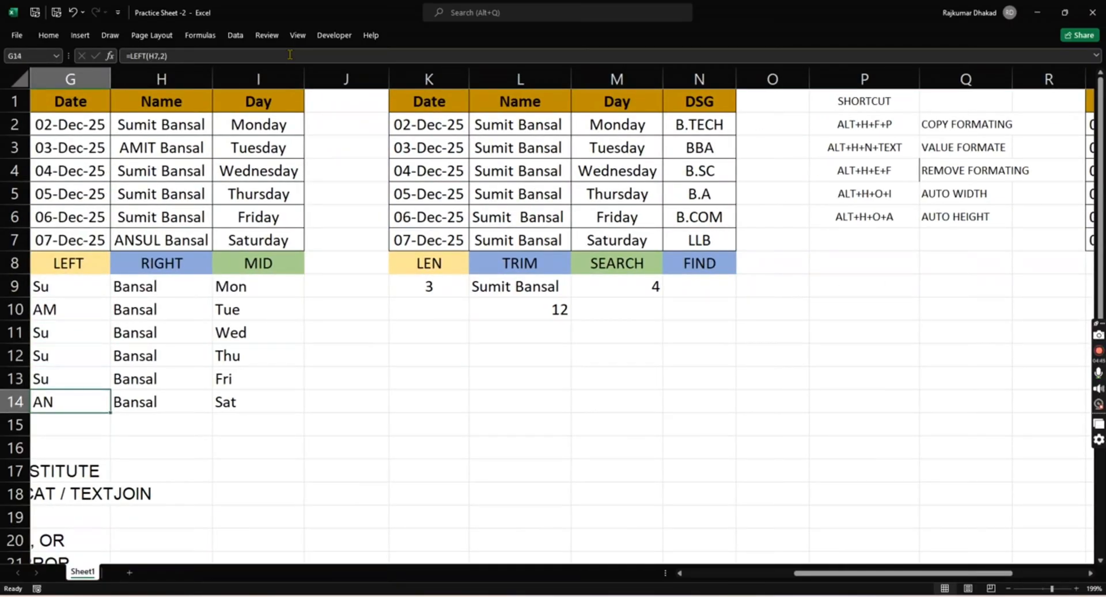
{"action": "key", "text": "Left"}
{"action": "key", "text": "Left"}
{"action": "key", "text": "Right"}
{"action": "key", "text": "Down"}
{"action": "key", "text": "Down"}
{"action": "key", "text": "Down"}
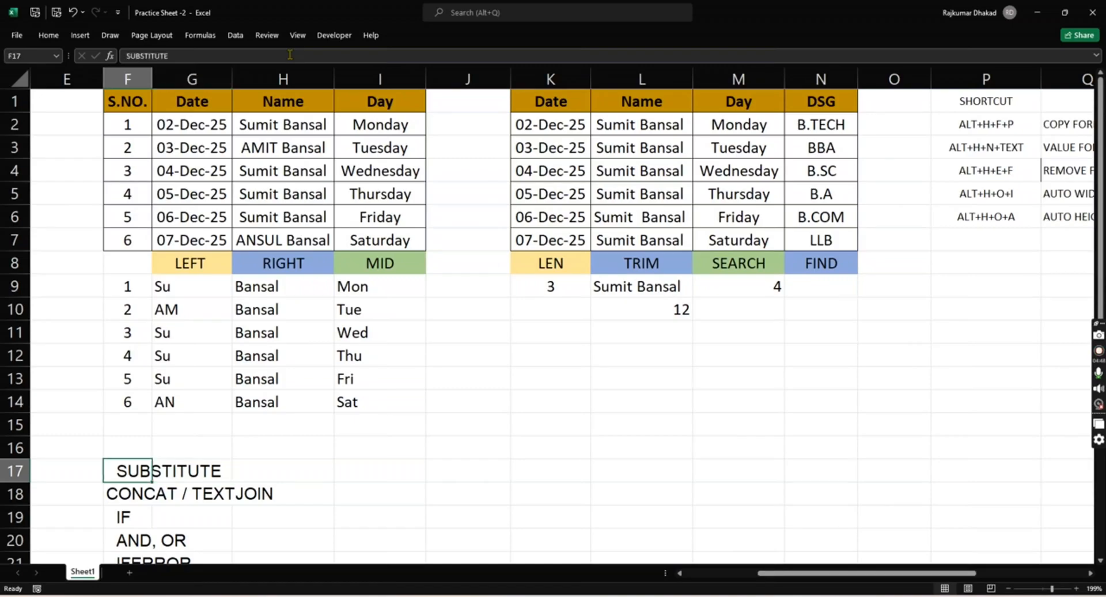
- Copy the formatting of the LEN to FIND headers in K8:N8 onto S8:V8 with Format Painter
{"action": "key", "text": "Right"}
{"action": "key", "text": "Right"}
{"action": "key", "text": "Right"}
{"action": "key", "text": "Up"}
{"action": "key", "text": "Up"}
{"action": "key", "text": "Up"}
{"action": "key", "text": "Up"}
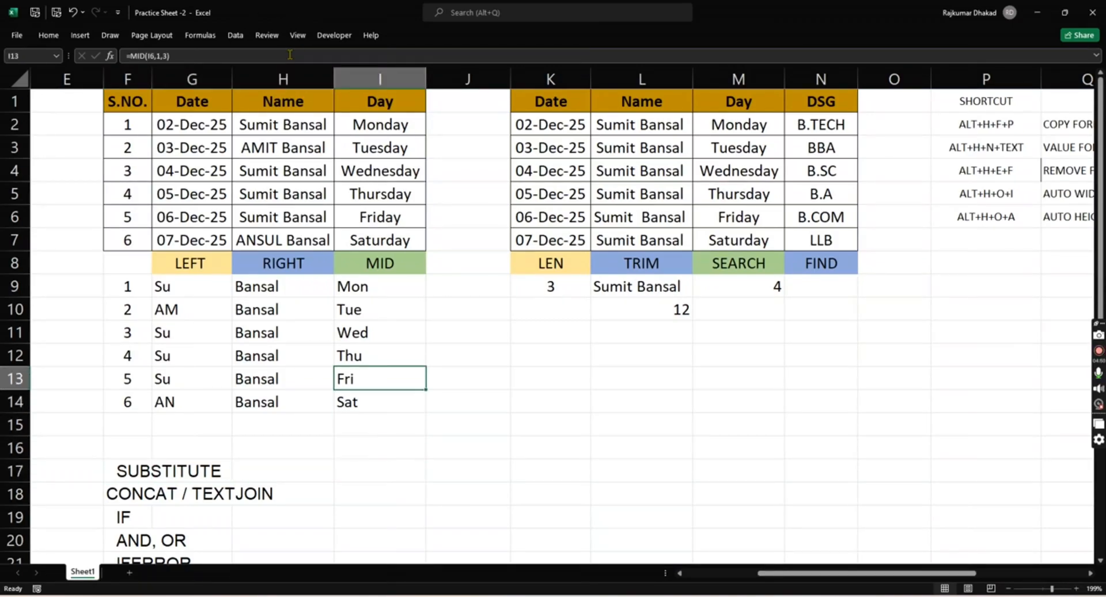
{"action": "key", "text": "Up"}
{"action": "key", "text": "Up"}
{"action": "key", "text": "Right"}
{"action": "key", "text": "Right"}
{"action": "key", "text": "Up"}
{"action": "key", "text": "Up"}
{"action": "key", "text": "Up"}
{"action": "key", "text": "shift+Right"}
{"action": "key", "text": "shift+Right"}
{"action": "key", "text": "shift+Right"}
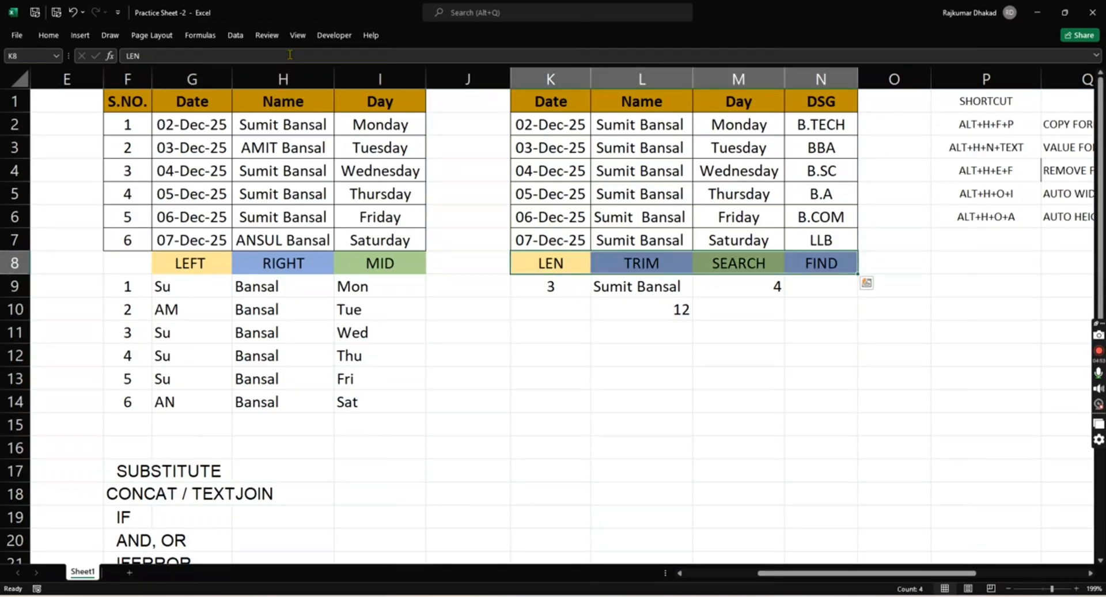
{"action": "key", "text": "alt+h"}
{"action": "key", "text": "f"}
{"action": "key", "text": "p"}
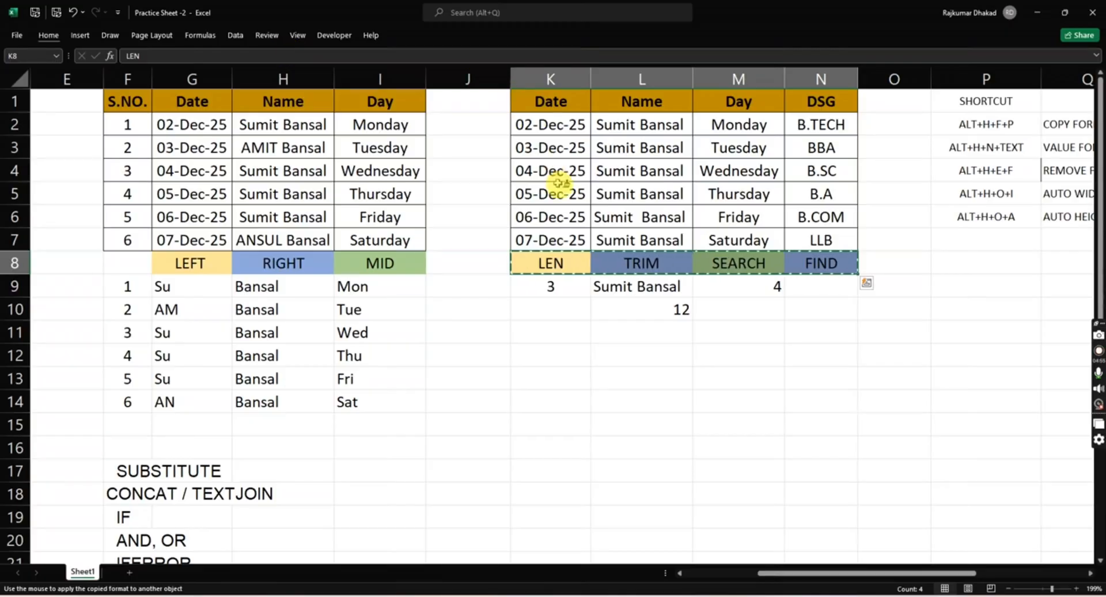
{"action": "scroll", "coordinate": [557, 183], "scroll_direction": "right", "scroll_amount": 3}
{"action": "left_click", "coordinate": [737, 262]}
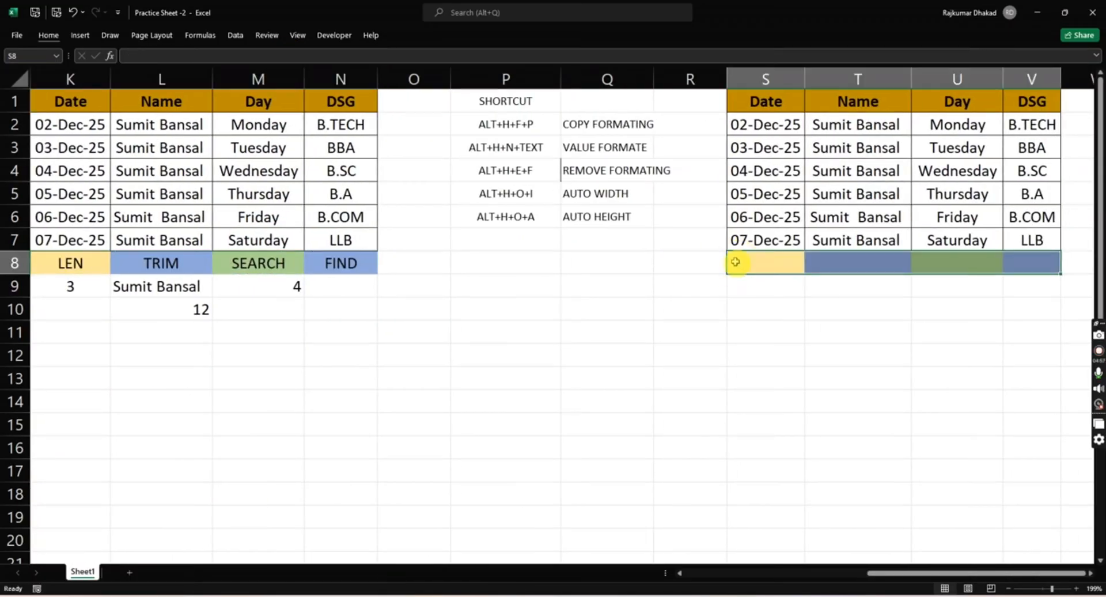
- Copy the SUBSTITUTE topic from F17 into S8 below the new table's Date column
{"action": "left_click", "coordinate": [765, 308]}
{"action": "key", "text": "ctrl+Left"}
{"action": "key", "text": "ctrl+Left"}
{"action": "key", "text": "ctrl+Left"}
{"action": "key", "text": "ctrl+Left"}
{"action": "key", "text": "Down"}
{"action": "key", "text": "Down"}
{"action": "key", "text": "Down"}
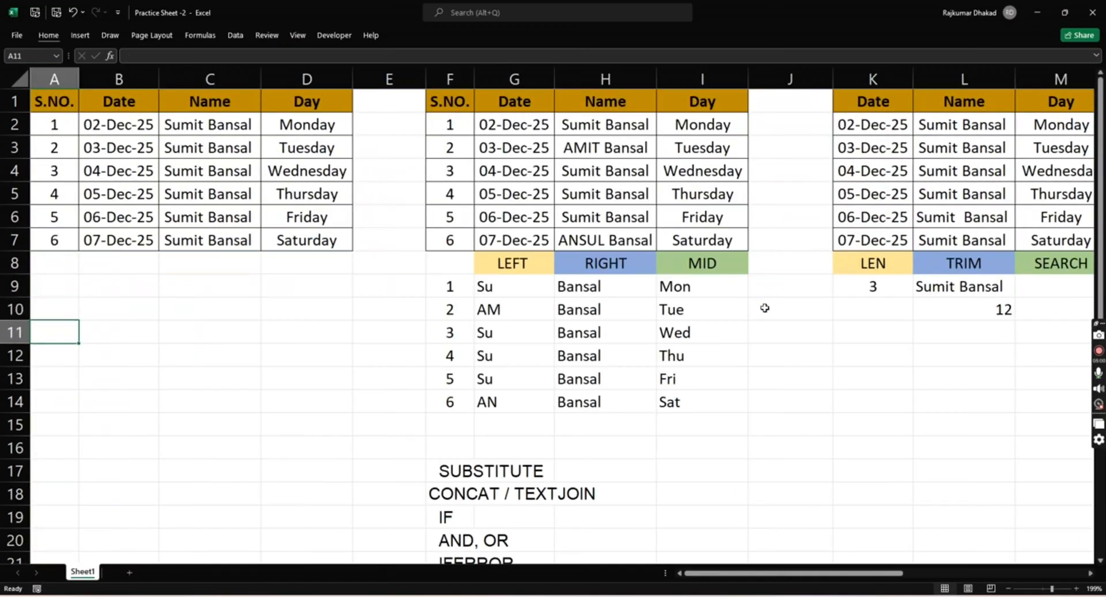
{"action": "key", "text": "Right"}
{"action": "key", "text": "Right"}
{"action": "key", "text": "Right"}
{"action": "key", "text": "Right"}
{"action": "key", "text": "Right"}
{"action": "key", "text": "Down"}
{"action": "key", "text": "Down"}
{"action": "key", "text": "Down"}
{"action": "key", "text": "Down"}
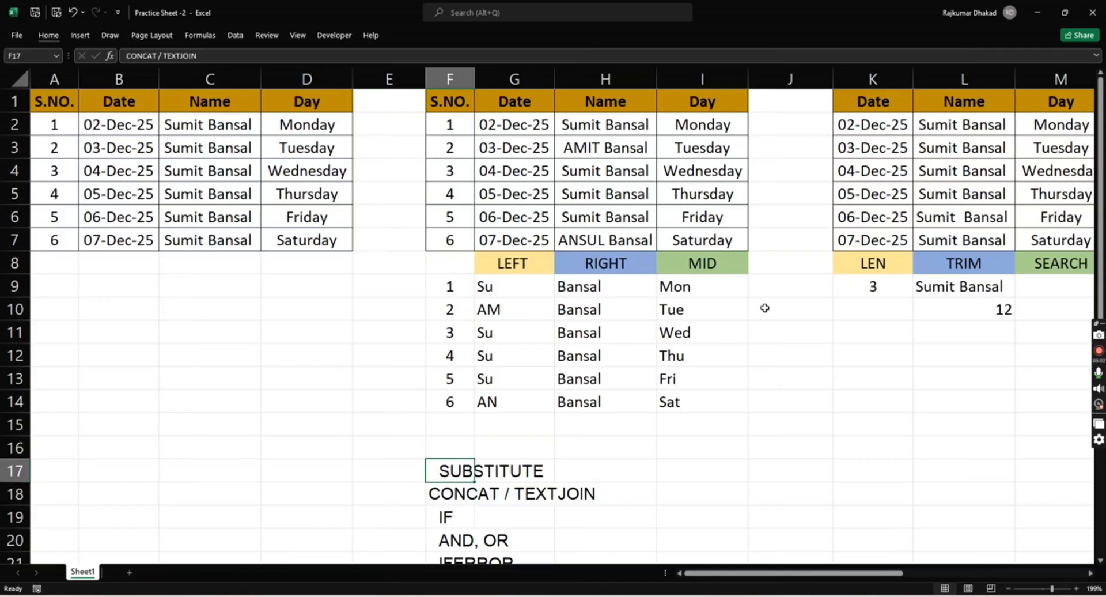
{"action": "key", "text": "ctrl+c"}
{"action": "key", "text": "Up"}
{"action": "key", "text": "Up"}
{"action": "key", "text": "Up"}
{"action": "key", "text": "Up"}
{"action": "key", "text": "Up"}
{"action": "key", "text": "Up"}
{"action": "key", "text": "Up"}
{"action": "key", "text": "Up"}
{"action": "key", "text": "Up"}
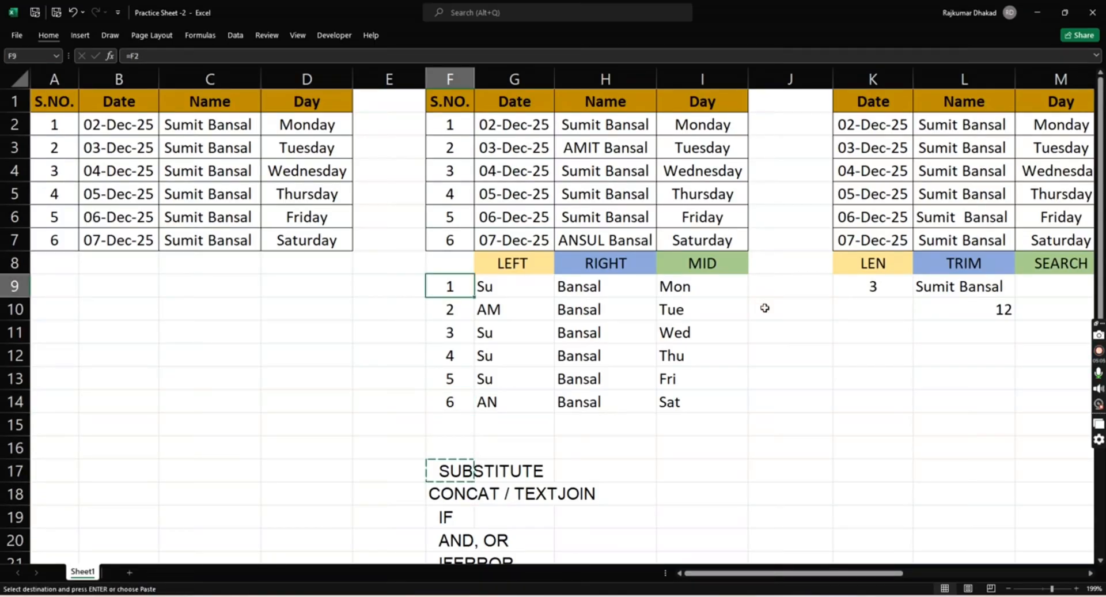
{"action": "key", "text": "Right"}
{"action": "key", "text": "Right"}
{"action": "key", "text": "Right"}
{"action": "key", "text": "Right"}
{"action": "key", "text": "Right"}
{"action": "key", "text": "Right"}
{"action": "key", "text": "Right"}
{"action": "key", "text": "Right"}
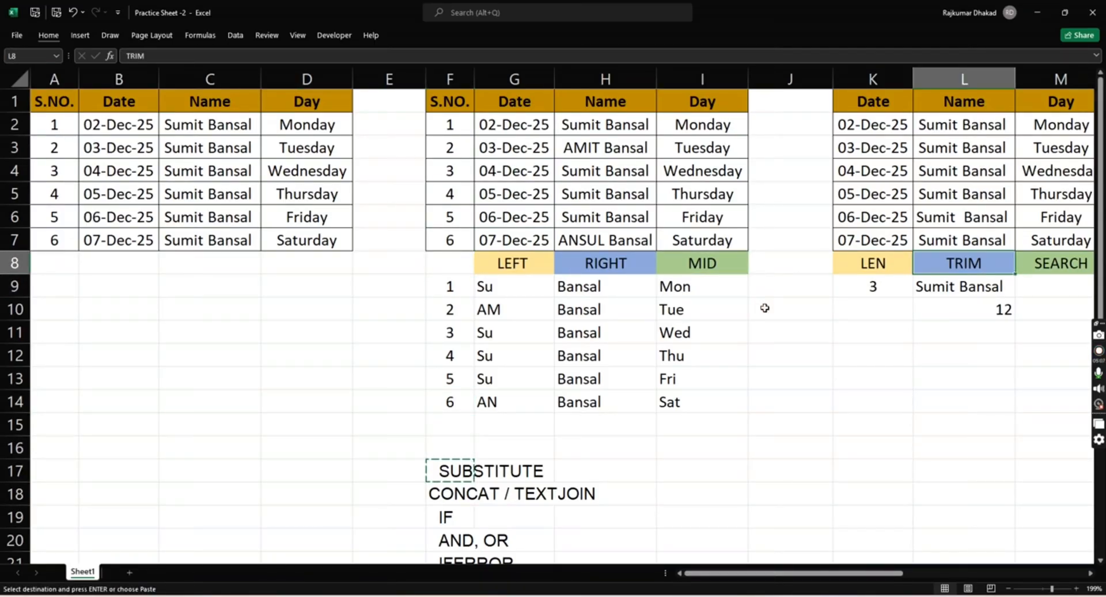
{"action": "key", "text": "Right"}
{"action": "key", "text": "Right"}
{"action": "key", "text": "Left"}
{"action": "key", "text": "Left"}
{"action": "key", "text": "Left"}
{"action": "key", "text": "Left"}
{"action": "key", "text": "Left"}
{"action": "key", "text": "Left"}
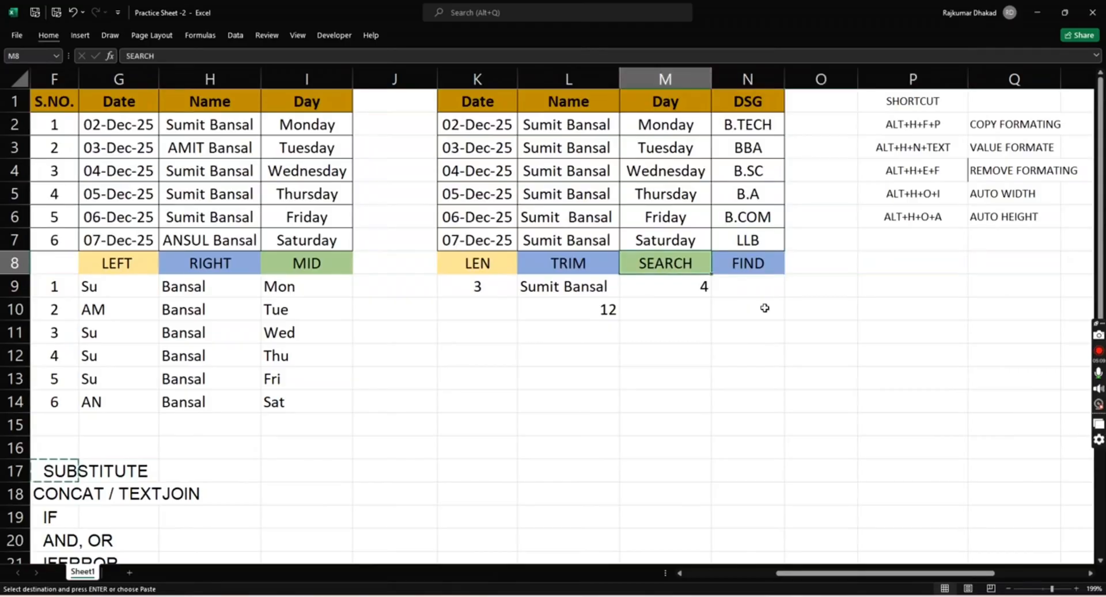
{"action": "key", "text": "Right"}
{"action": "key", "text": "Right"}
{"action": "key", "text": "Right"}
{"action": "key", "text": "Right"}
{"action": "key", "text": "Right"}
{"action": "key", "text": "Right"}
{"action": "key", "text": "Right"}
{"action": "key", "text": "Right"}
{"action": "key", "text": "Right"}
{"action": "key", "text": "Right"}
{"action": "key", "text": "Right"}
{"action": "key", "text": "Right"}
{"action": "key", "text": "Right"}
{"action": "key", "text": "Left"}
{"action": "key", "text": "Left"}
{"action": "key", "text": "Left"}
{"action": "key", "text": "Left"}
{"action": "key", "text": "ctrl+v"}
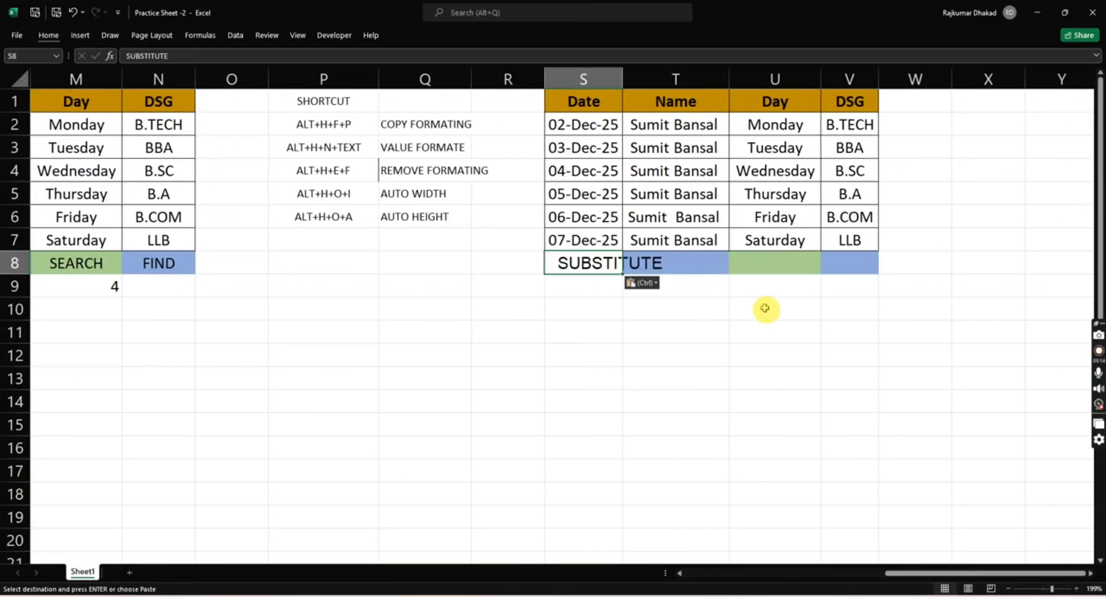
{"action": "key", "text": "Left"}
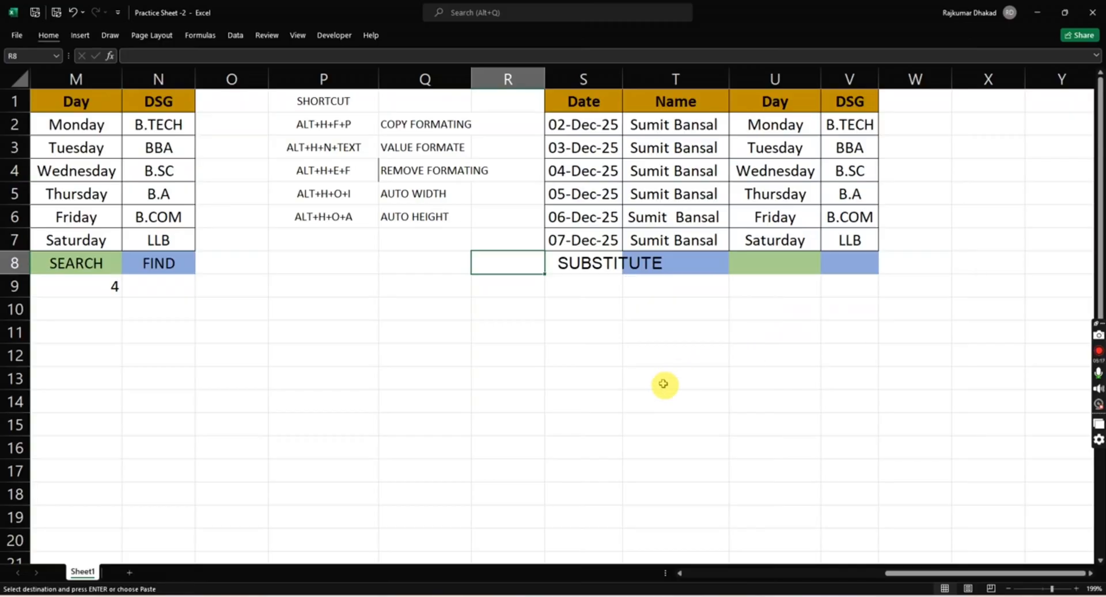
- Copy the CONCAT / TEXTJOIN topic from F18 into T8 below the new table's Name column
{"action": "scroll", "coordinate": [662, 383], "scroll_direction": "left", "scroll_amount": 3}
{"action": "scroll", "coordinate": [235, 447], "scroll_direction": "left", "scroll_amount": 3}
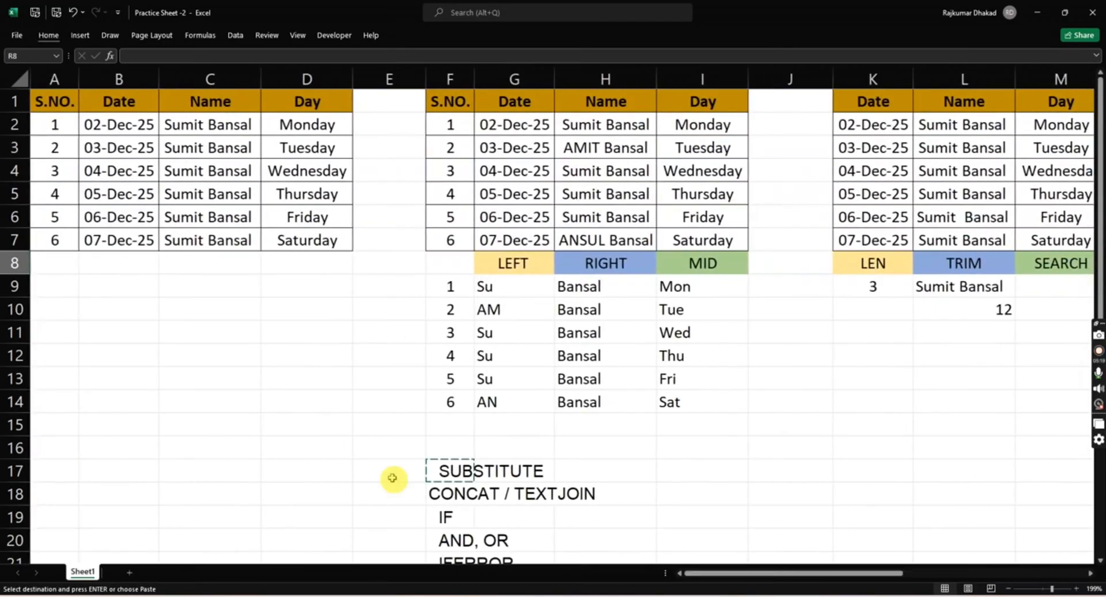
{"action": "left_click", "coordinate": [441, 495]}
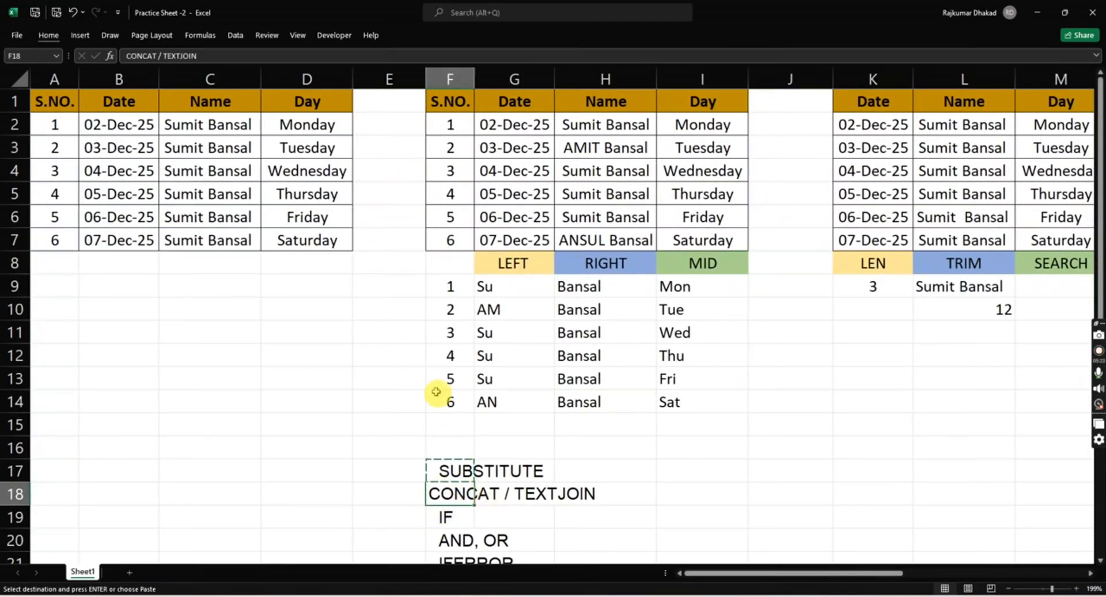
{"action": "key", "text": "ctrl+c"}
{"action": "scroll", "coordinate": [436, 392], "scroll_direction": "right", "scroll_amount": 5}
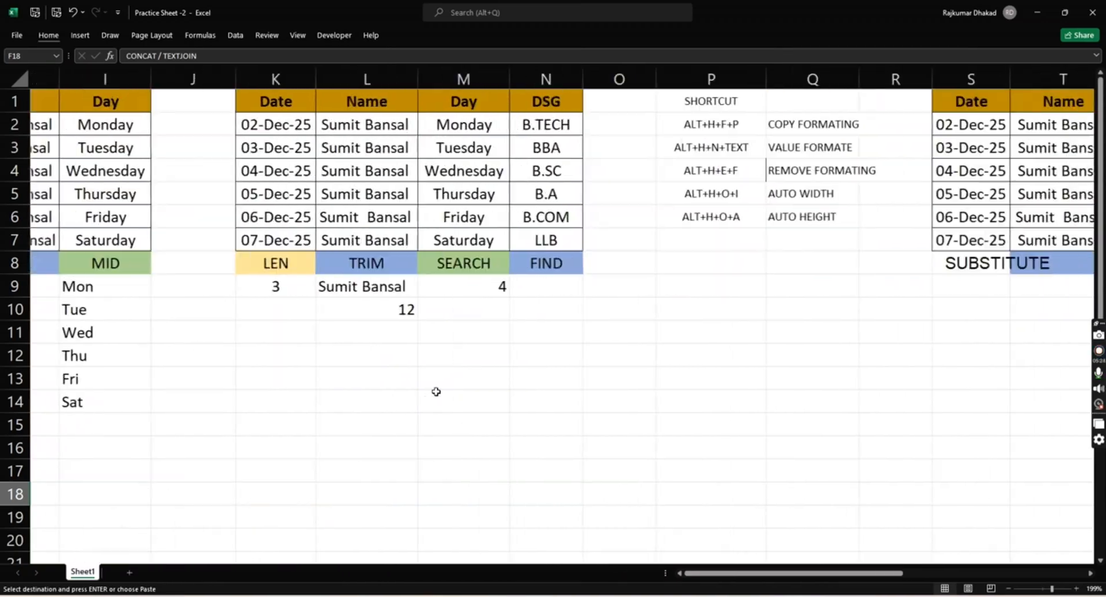
{"action": "left_click", "coordinate": [851, 264]}
{"action": "key", "text": "ctrl+v"}
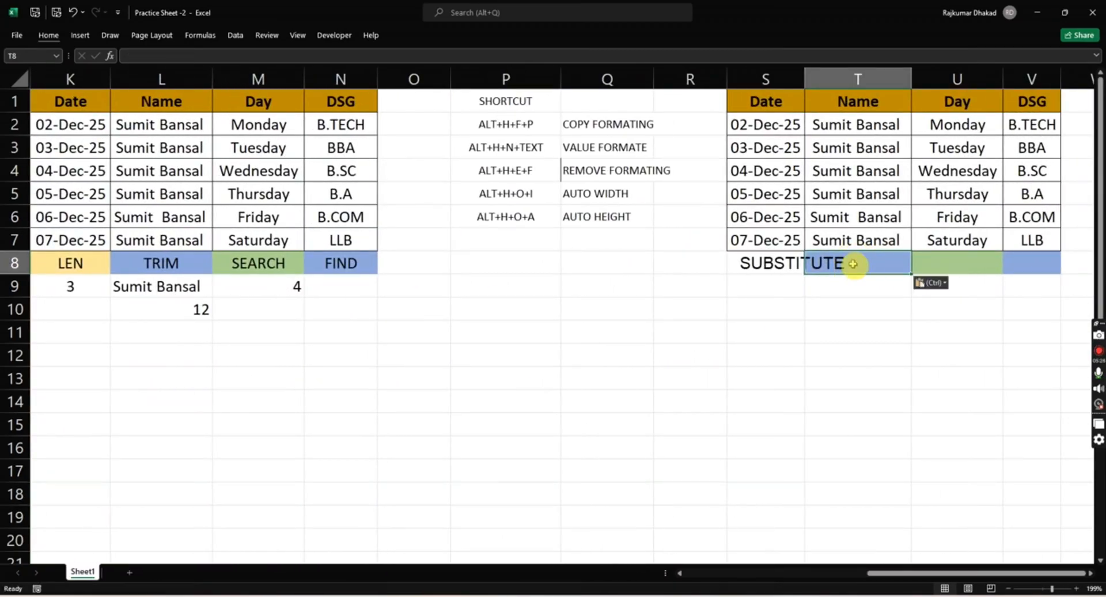
{"action": "scroll", "coordinate": [853, 264], "scroll_direction": "left", "scroll_amount": 3}
{"action": "scroll", "coordinate": [853, 264], "scroll_direction": "right", "scroll_amount": 3}
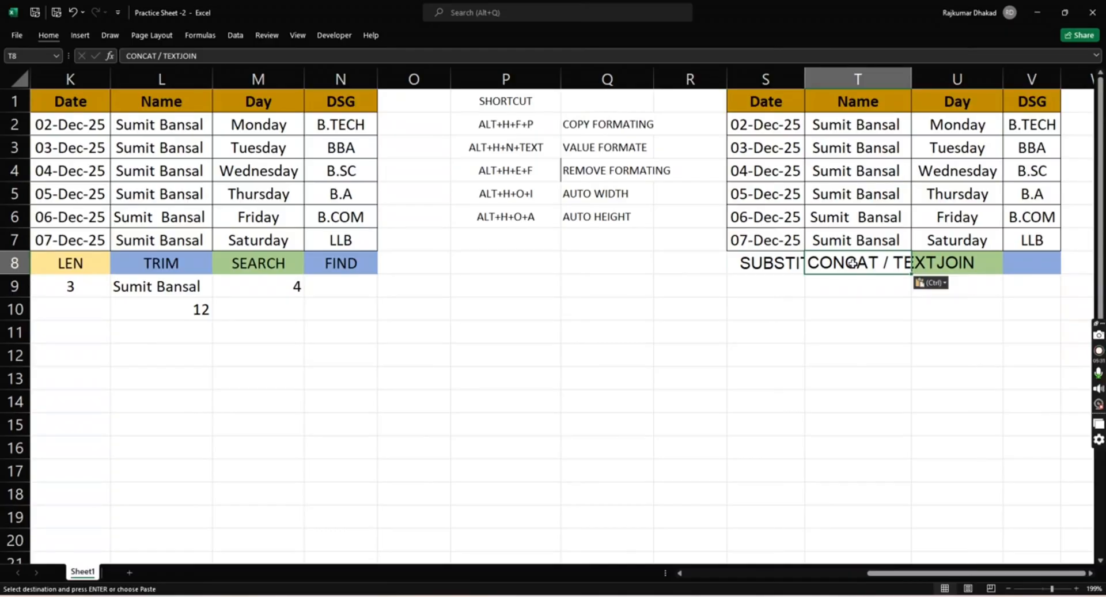
- Apply text wrapping to the CONCAT / TEXTJOIN header in T8
{"action": "left_click", "coordinate": [49, 35]}
{"action": "left_click", "coordinate": [347, 59]}
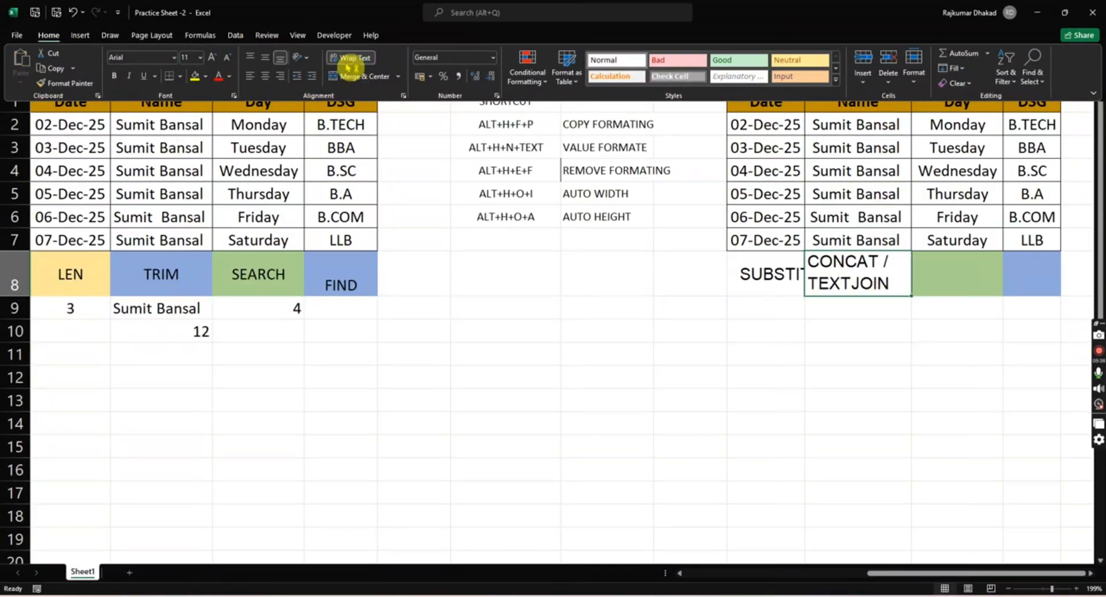
{"action": "left_click", "coordinate": [347, 62]}
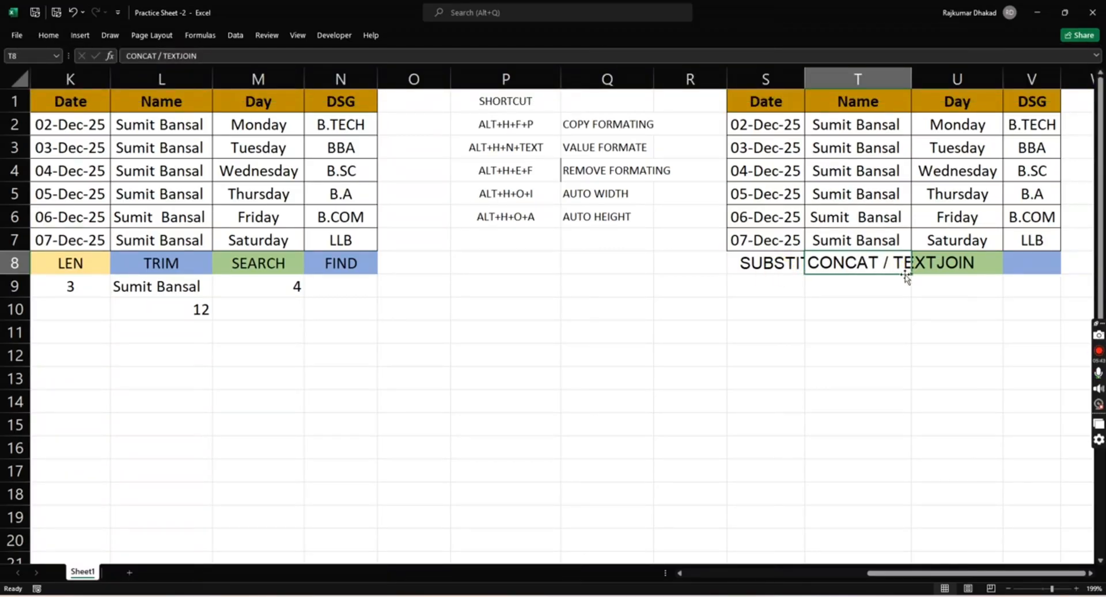
{"action": "key", "text": "alt+h"}
{"action": "key", "text": "w"}
- Enter ALT+H+W in P7 as the next entry of the shortcut list
{"action": "key", "text": "Left"}
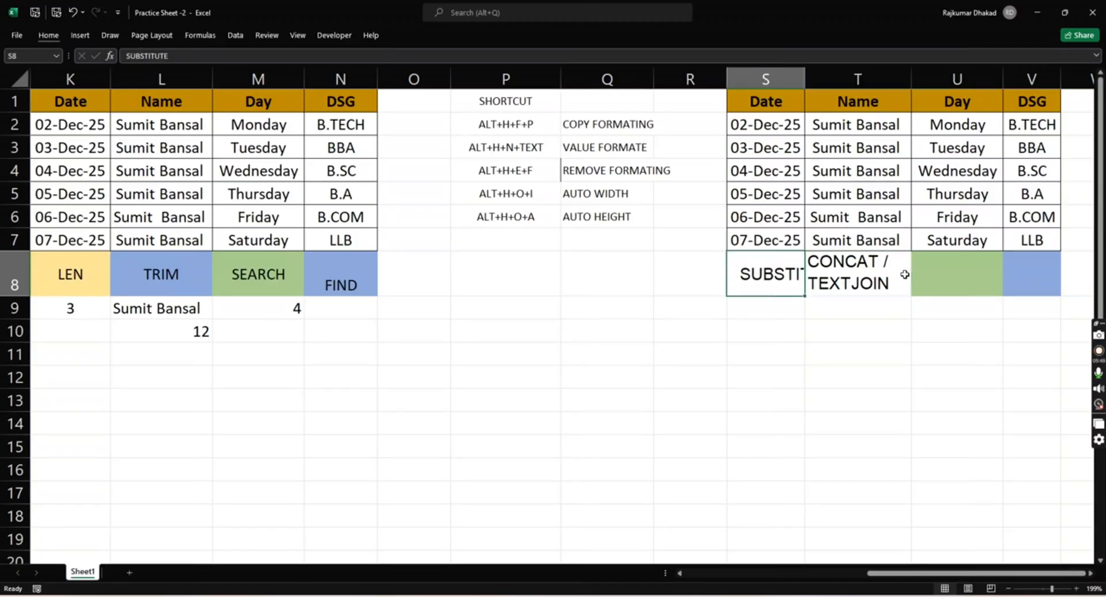
{"action": "key", "text": "Right"}
{"action": "key", "text": "Left"}
{"action": "key", "text": "Left"}
{"action": "key", "text": "Left"}
{"action": "key", "text": "Left"}
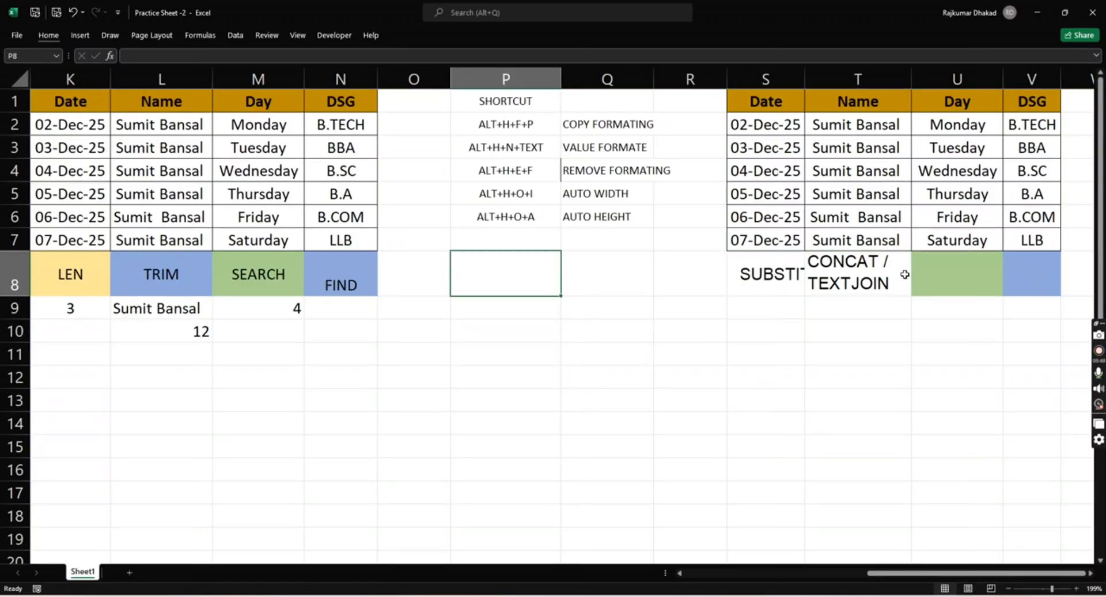
{"action": "key", "text": "Up"}
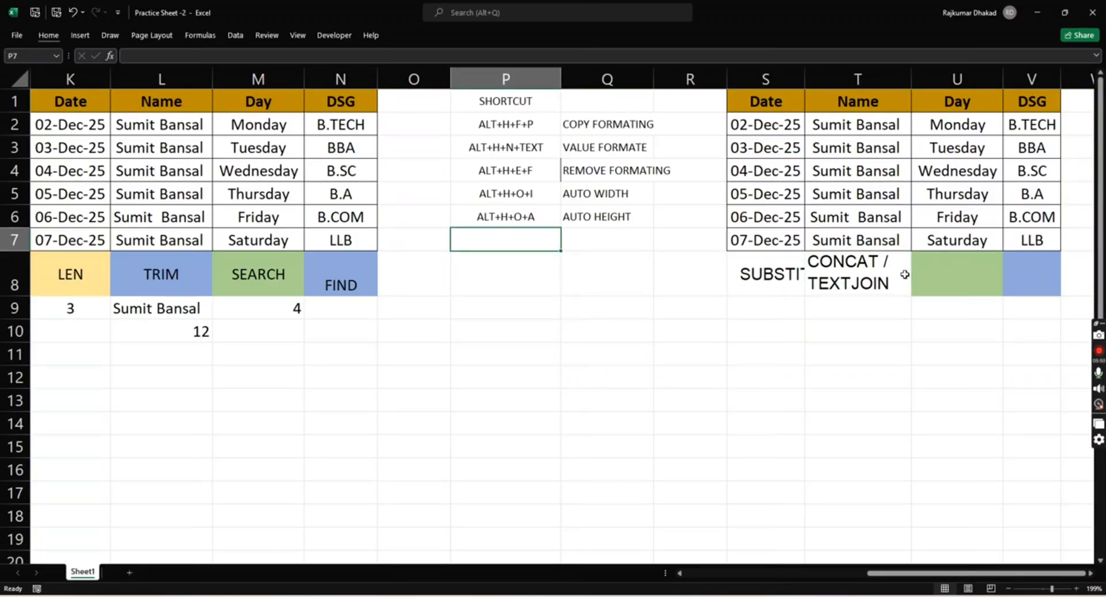
{"action": "type", "text": "ALT+"}
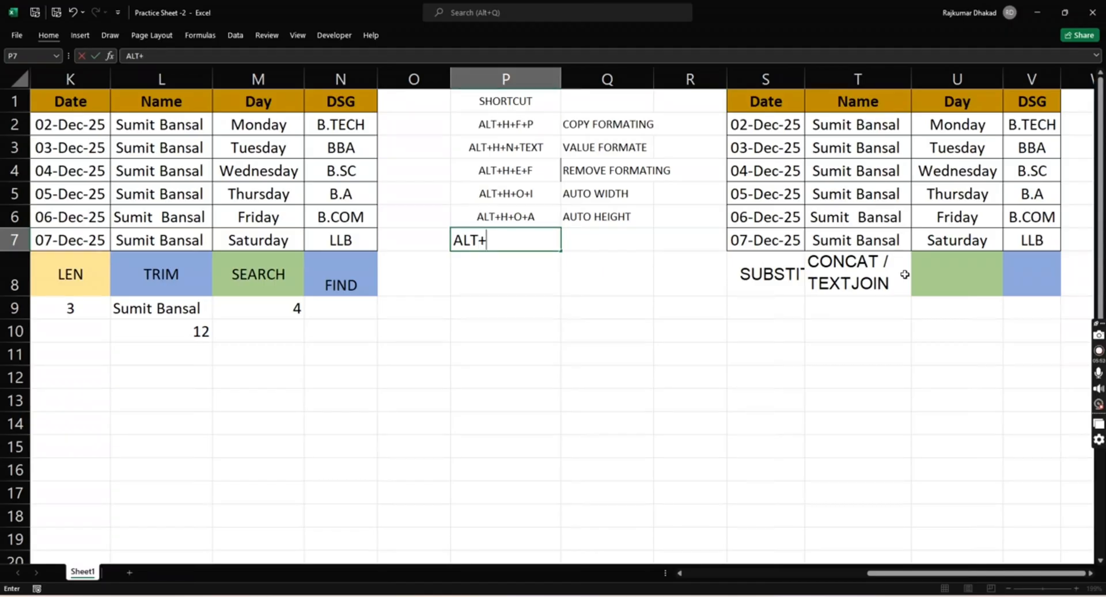
{"action": "type", "text": "H+W"}
{"action": "key", "text": "ctrl+Return"}
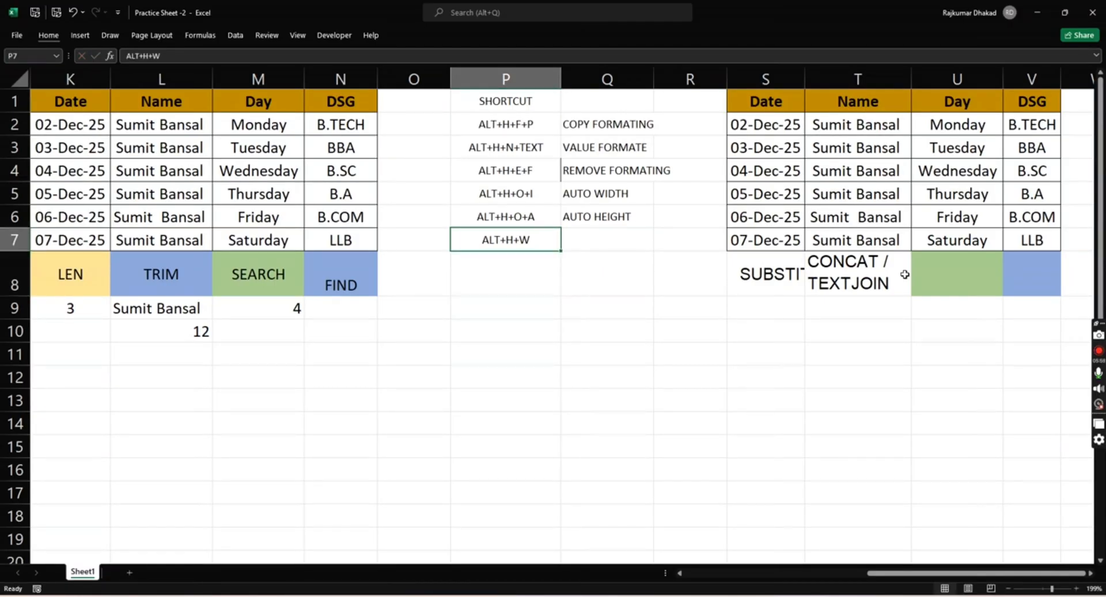
- Enter TEXT WRAP in Q7 as the description of the ALT+H+W shortcut
{"action": "key", "text": "Right"}
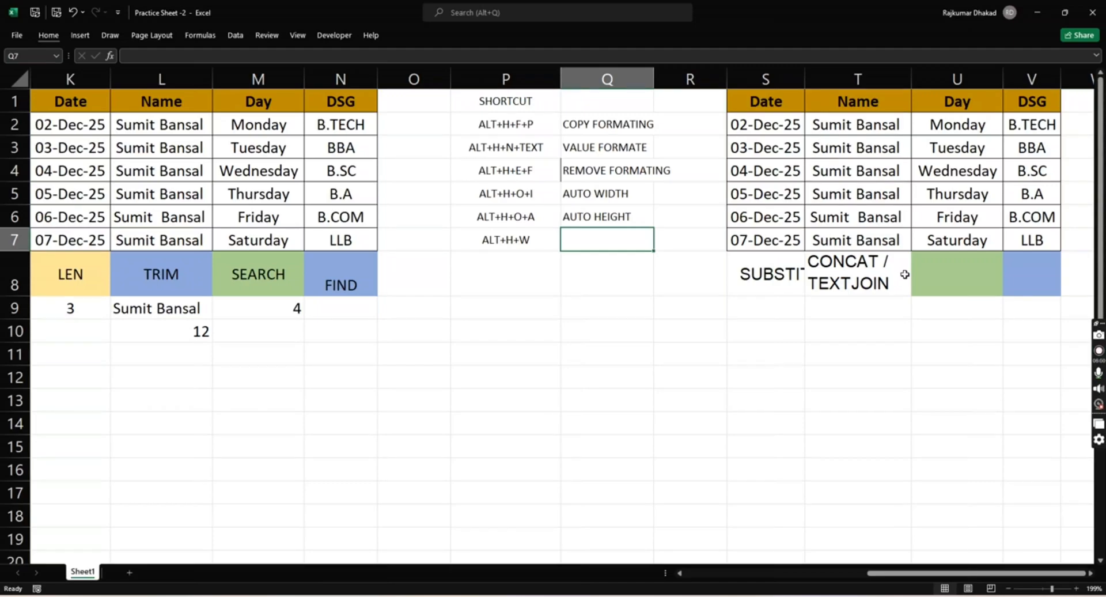
{"action": "type", "text": "W"}
{"action": "key", "text": "BackSpace"}
{"action": "type", "text": "TEX"}
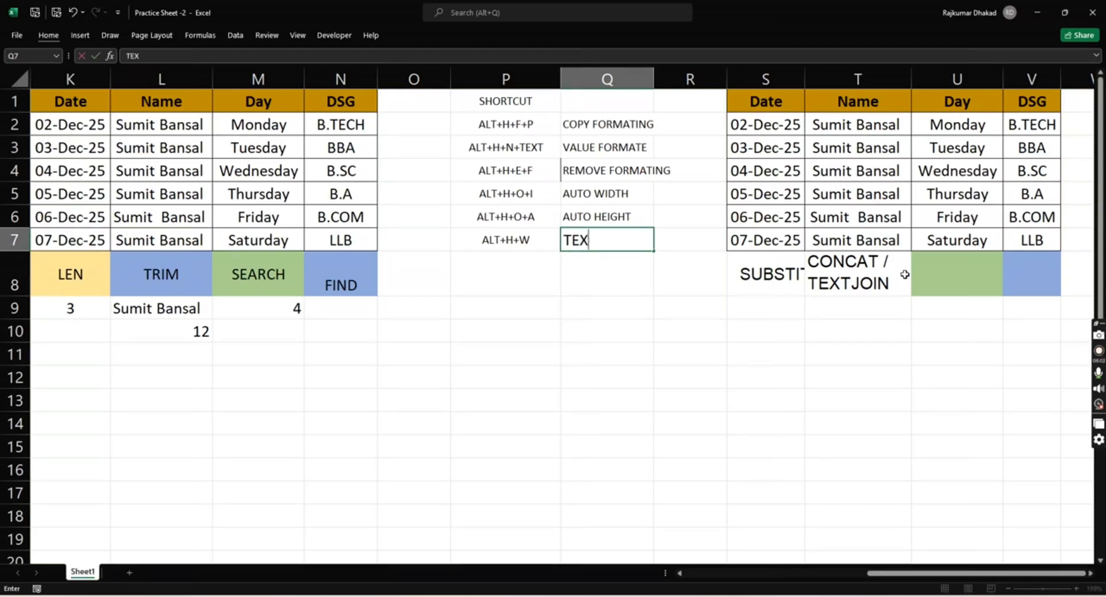
{"action": "type", "text": "T WRAP"}
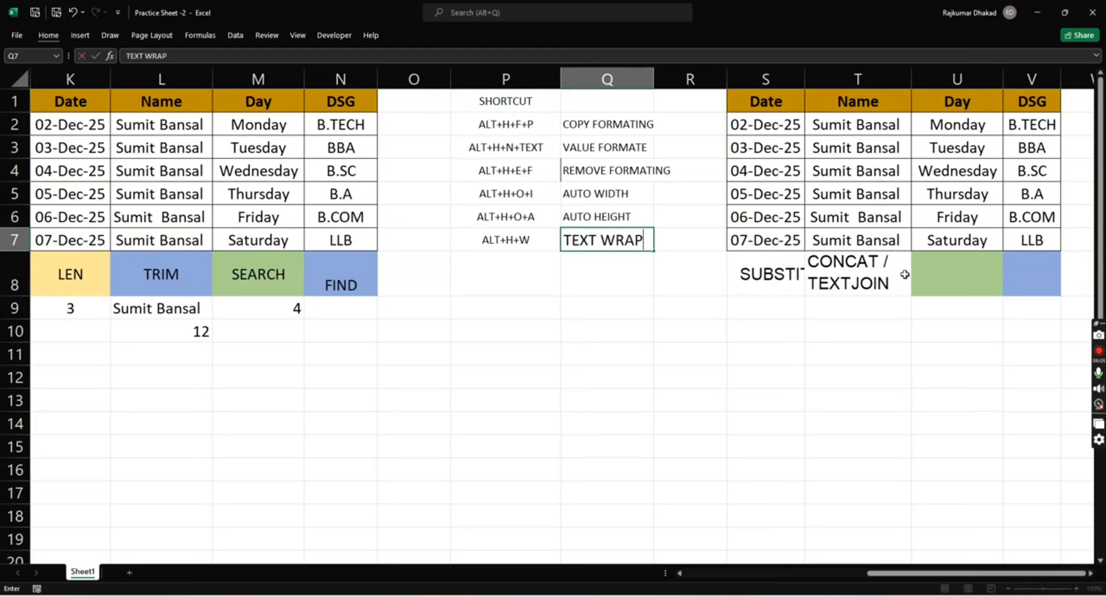
{"action": "key", "text": "Return"}
- Copy the IF topic from F19 into U8 below the new table's Day column
{"action": "key", "text": "Up"}
{"action": "key", "text": "Left"}
{"action": "key", "text": "Left"}
{"action": "key", "text": "Left"}
{"action": "key", "text": "Left"}
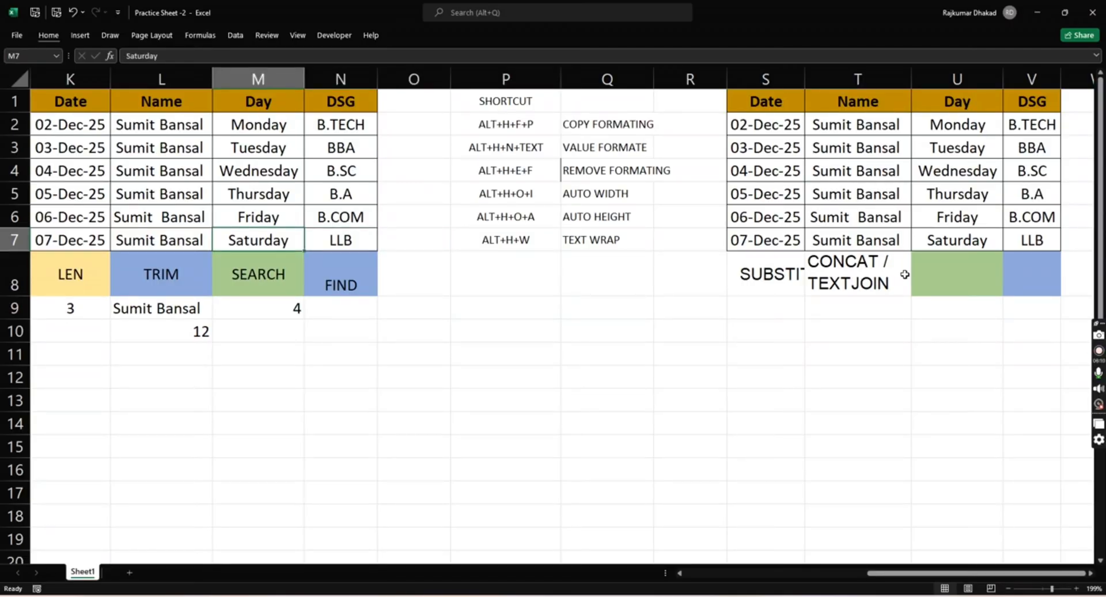
{"action": "key", "text": "Left"}
{"action": "key", "text": "Left"}
{"action": "key", "text": "Left"}
{"action": "key", "text": "Left"}
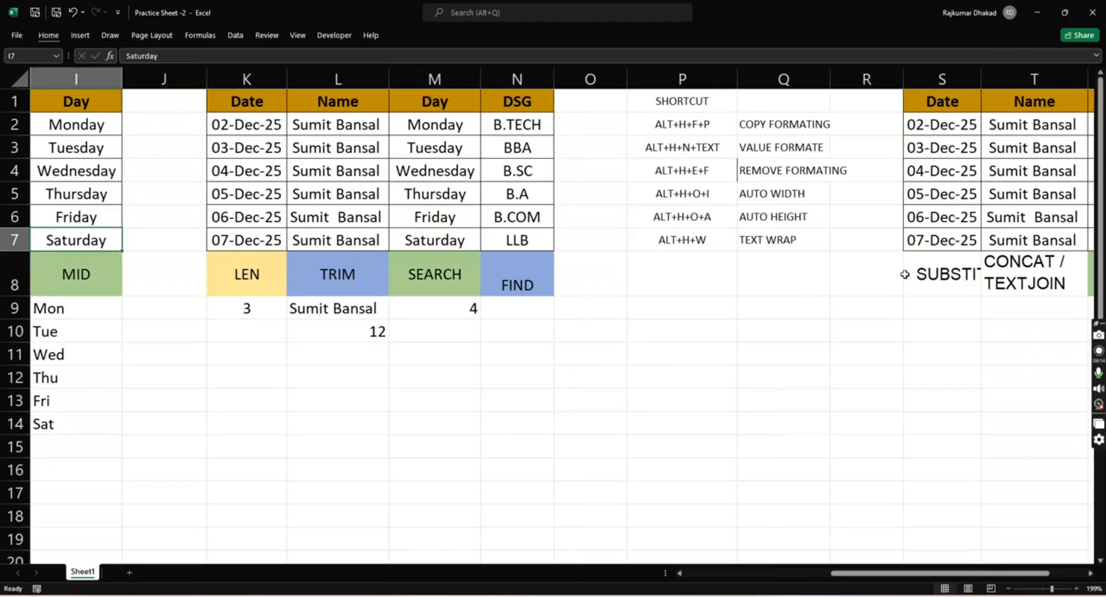
{"action": "key", "text": "Down"}
{"action": "key", "text": "Down"}
{"action": "key", "text": "Down"}
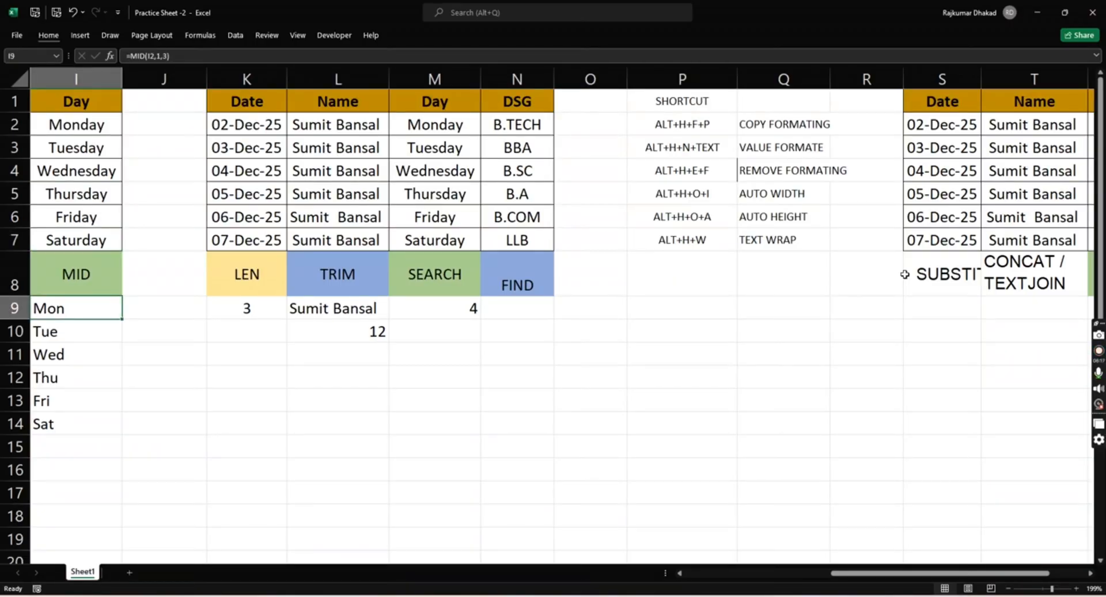
{"action": "key", "text": "Left"}
{"action": "key", "text": "Left"}
{"action": "key", "text": "Down"}
{"action": "key", "text": "Down"}
{"action": "key", "text": "Down"}
{"action": "key", "text": "Down"}
{"action": "key", "text": "Down"}
{"action": "key", "text": "Down"}
{"action": "key", "text": "Down"}
{"action": "key", "text": "Down"}
{"action": "key", "text": "Down"}
{"action": "key", "text": "Left"}
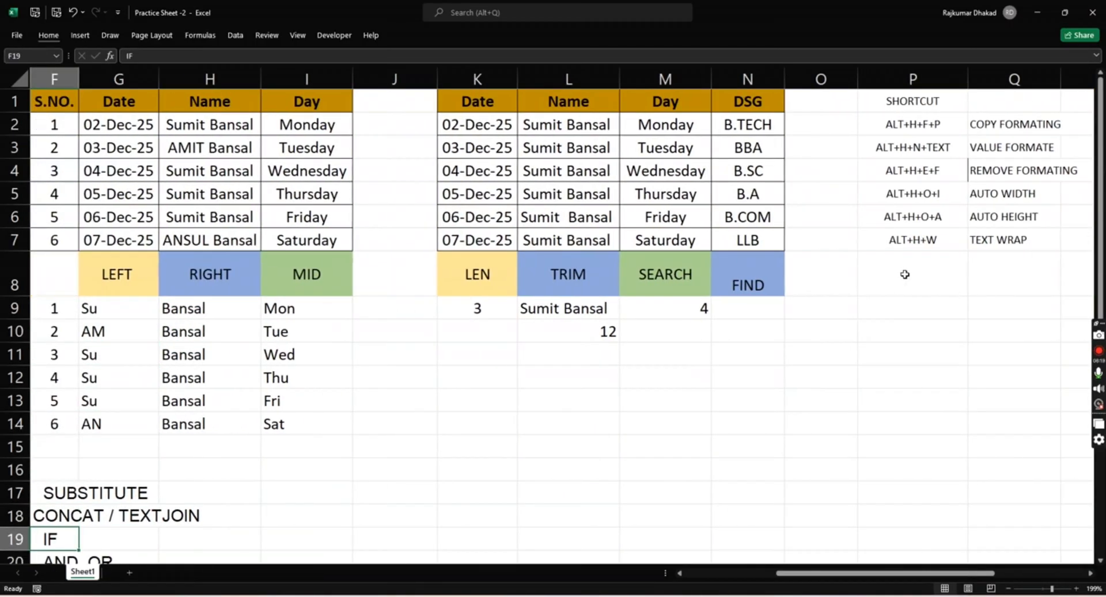
{"action": "key", "text": "ctrl+c"}
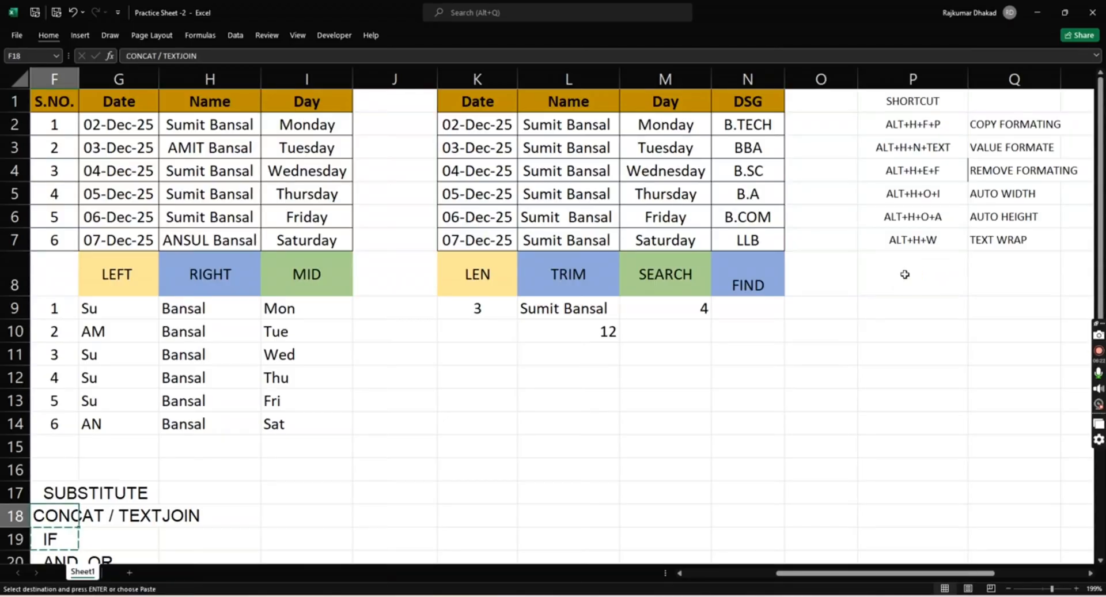
{"action": "key", "text": "Up"}
{"action": "key", "text": "Up"}
{"action": "key", "text": "Up"}
{"action": "key", "text": "Up"}
{"action": "key", "text": "Up"}
{"action": "key", "text": "Up"}
{"action": "key", "text": "Up"}
{"action": "key", "text": "Up"}
{"action": "key", "text": "Up"}
{"action": "key", "text": "Up"}
{"action": "key", "text": "Up"}
{"action": "key", "text": "Up"}
{"action": "key", "text": "Up"}
{"action": "key", "text": "Right"}
{"action": "key", "text": "Down"}
{"action": "key", "text": "Down"}
{"action": "key", "text": "Right"}
{"action": "key", "text": "Right"}
{"action": "key", "text": "Right"}
{"action": "key", "text": "Right"}
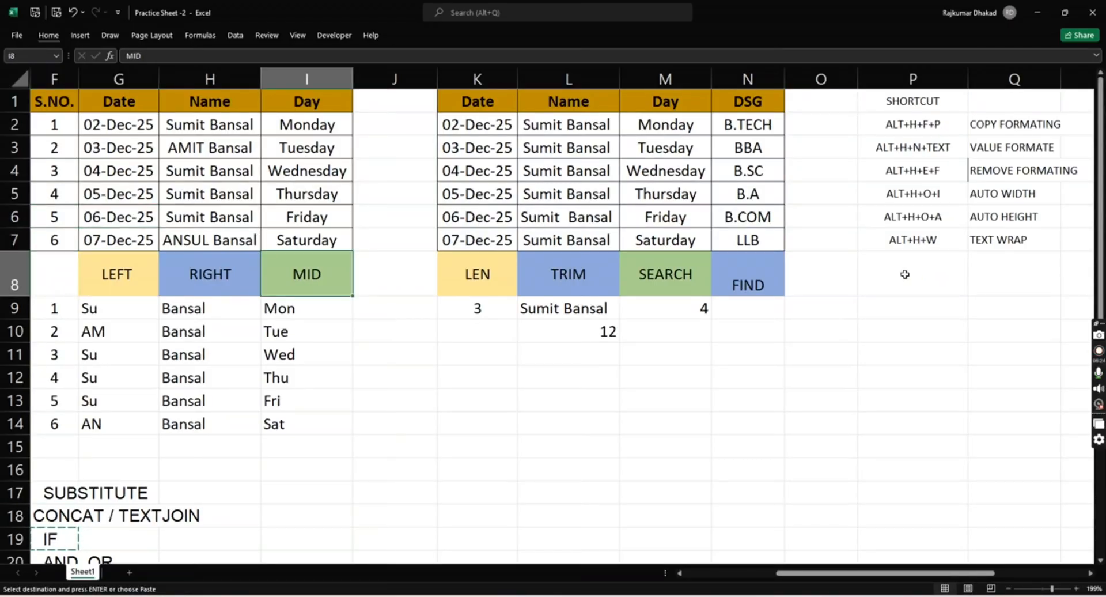
{"action": "key", "text": "Right"}
{"action": "key", "text": "Right"}
{"action": "key", "text": "Right"}
{"action": "key", "text": "Right"}
{"action": "key", "text": "Right"}
{"action": "key", "text": "Right"}
{"action": "key", "text": "Right"}
{"action": "key", "text": "Right"}
{"action": "key", "text": "Right"}
{"action": "key", "text": "Right"}
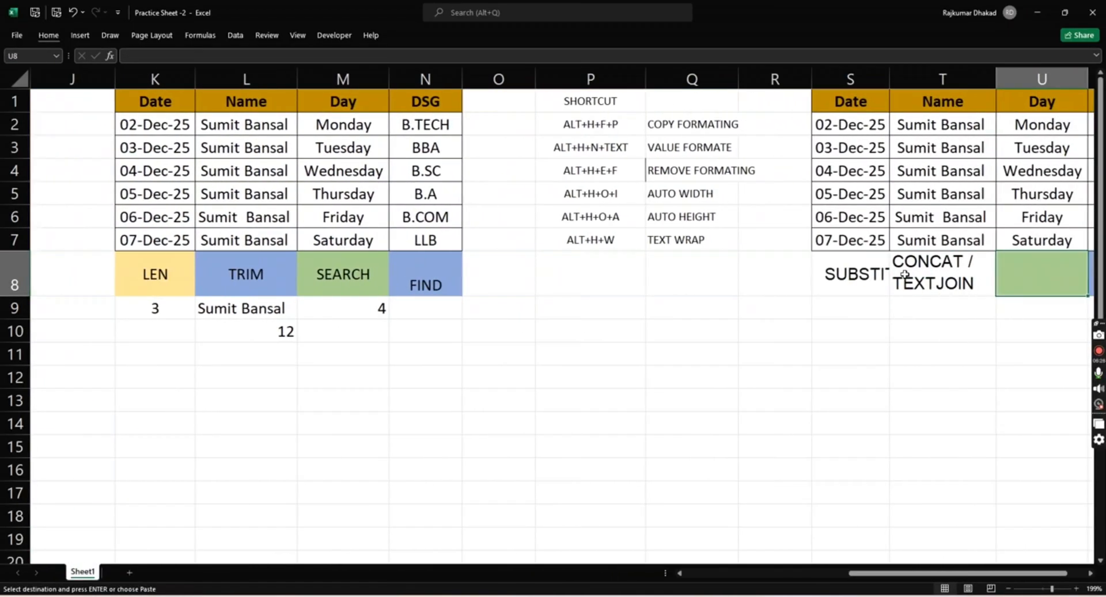
{"action": "key", "text": "ctrl+v"}
- Copy the AND, OR topic from F20 into V8 below the new table's DSG column
{"action": "key", "text": "Left"}
{"action": "key", "text": "Left"}
{"action": "key", "text": "Left"}
{"action": "key", "text": "Left"}
{"action": "key", "text": "Left"}
{"action": "key", "text": "Left"}
{"action": "key", "text": "Left"}
{"action": "key", "text": "Left"}
{"action": "key", "text": "Left"}
{"action": "key", "text": "Left"}
{"action": "key", "text": "Left"}
{"action": "key", "text": "Left"}
{"action": "key", "text": "Left"}
{"action": "key", "text": "Left"}
{"action": "key", "text": "Left"}
{"action": "key", "text": "Left"}
{"action": "key", "text": "Left"}
{"action": "key", "text": "Left"}
{"action": "key", "text": "Left"}
{"action": "key", "text": "Left"}
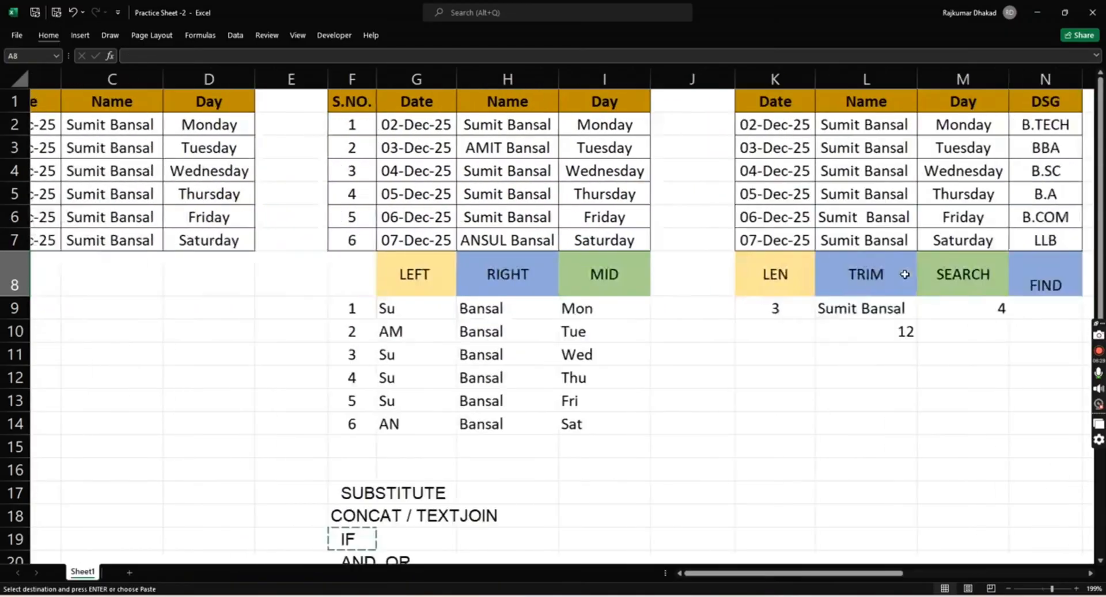
{"action": "key", "text": "Down"}
{"action": "key", "text": "Right"}
{"action": "key", "text": "Right"}
{"action": "key", "text": "Right"}
{"action": "key", "text": "Right"}
{"action": "key", "text": "Right"}
{"action": "key", "text": "Down"}
{"action": "key", "text": "Down"}
{"action": "key", "text": "Down"}
{"action": "key", "text": "Down"}
{"action": "key", "text": "Down"}
{"action": "key", "text": "Down"}
{"action": "key", "text": "Down"}
{"action": "key", "text": "Down"}
{"action": "key", "text": "Down"}
{"action": "key", "text": "Down"}
{"action": "key", "text": "Down"}
{"action": "key", "text": "Down"}
{"action": "key", "text": "Down"}
{"action": "key", "text": "Down"}
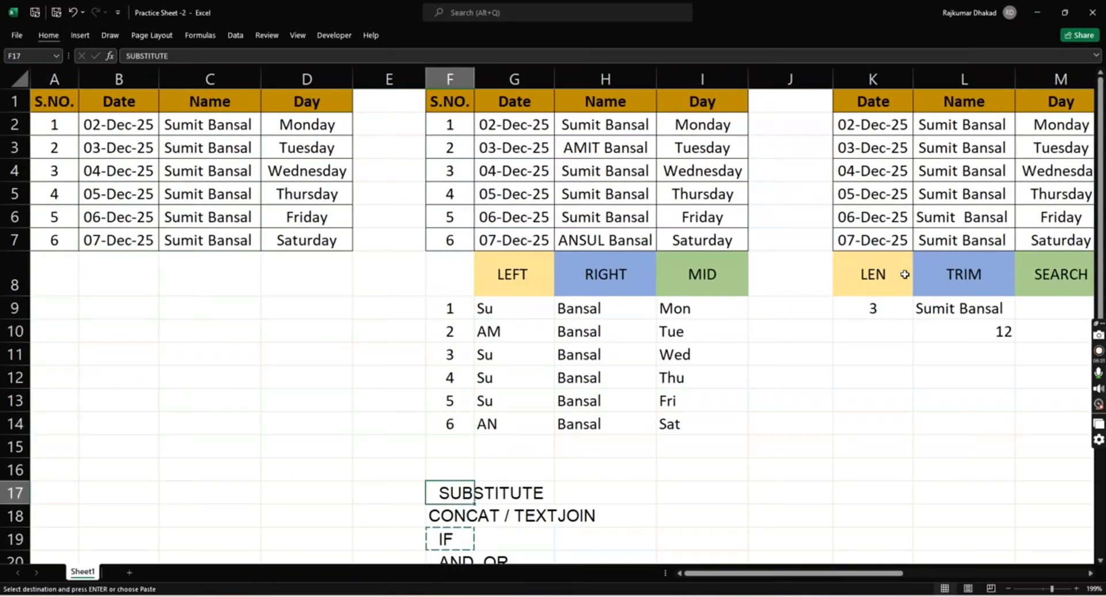
{"action": "key", "text": "Up"}
{"action": "key", "text": "Up"}
{"action": "key", "text": "Up"}
{"action": "key", "text": "ctrl+c"}
{"action": "key", "text": "ctrl+Up"}
{"action": "key", "text": "ctrl+Up"}
{"action": "key", "text": "ctrl+Up"}
{"action": "key", "text": "ctrl+Up"}
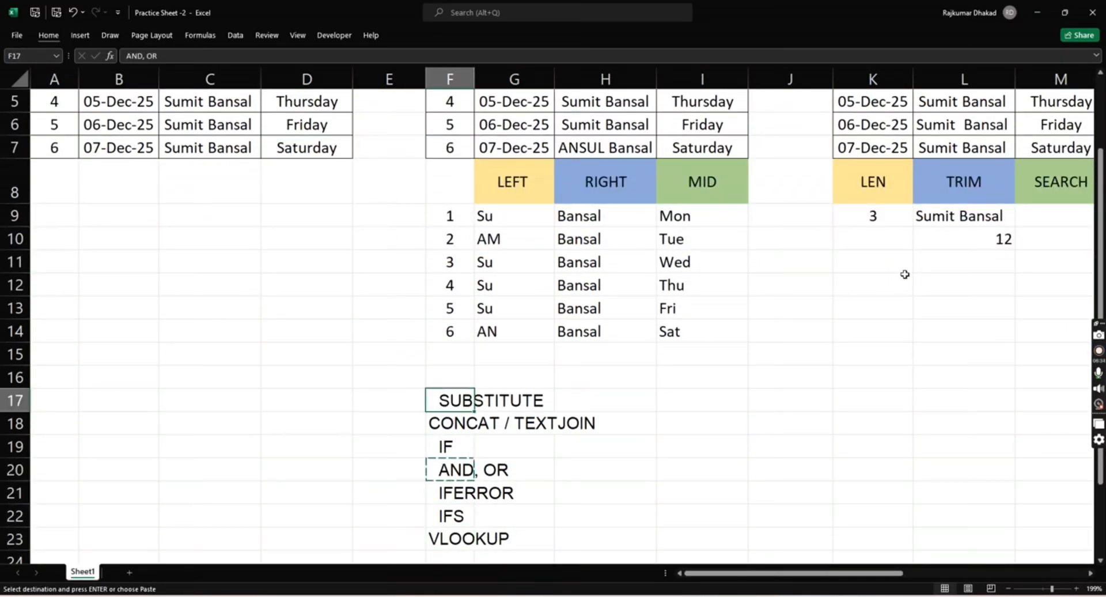
{"action": "key", "text": "Down"}
{"action": "key", "text": "Right"}
{"action": "key", "text": "Right"}
{"action": "key", "text": "Right"}
{"action": "key", "text": "Right"}
{"action": "key", "text": "Right"}
{"action": "key", "text": "Right"}
{"action": "key", "text": "Right"}
{"action": "key", "text": "Right"}
{"action": "key", "text": "Right"}
{"action": "key", "text": "Right"}
{"action": "key", "text": "Right"}
{"action": "key", "text": "Right"}
{"action": "key", "text": "Right"}
{"action": "key", "text": "Right"}
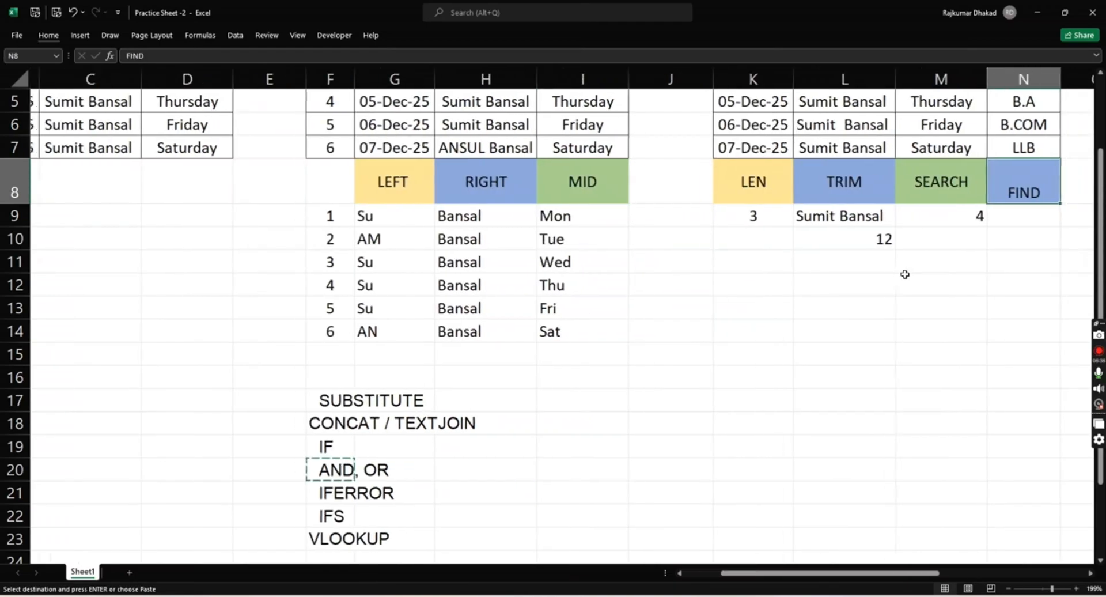
{"action": "key", "text": "Right"}
{"action": "key", "text": "Right"}
{"action": "key", "text": "ctrl+v"}
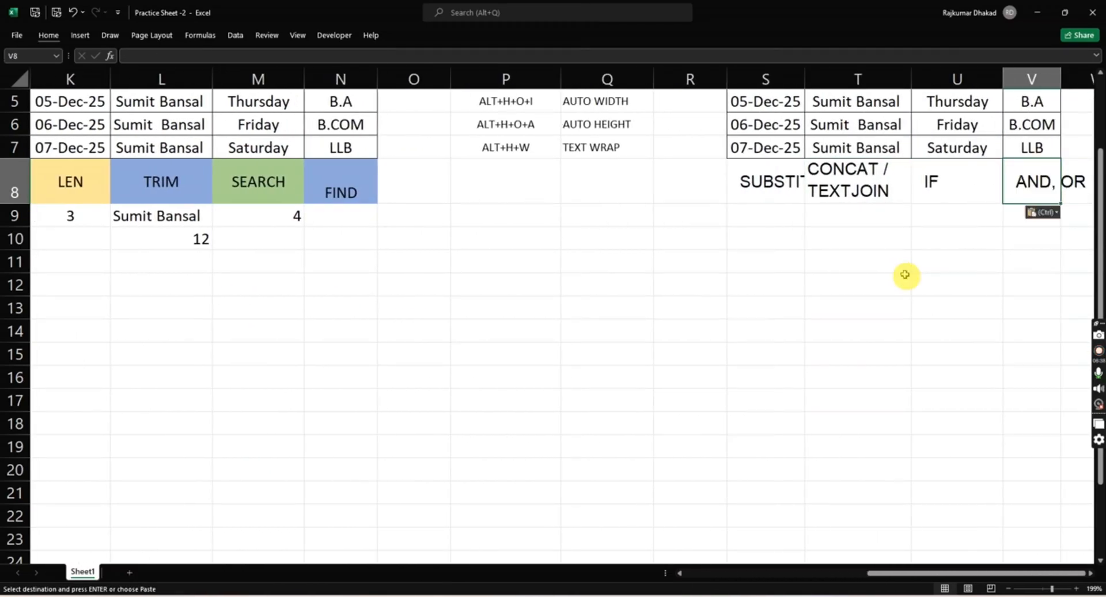
- Copy the formatting of the LEN to FIND headers in K8:N8 onto the SUBSTITUTE to AND, OR headers in S8:V8 with Format Painter
{"action": "key", "text": "Left"}
{"action": "key", "text": "Left"}
{"action": "key", "text": "Left"}
{"action": "key", "text": "Left"}
{"action": "key", "text": "Left"}
{"action": "key", "text": "Left"}
{"action": "key", "text": "Left"}
{"action": "key", "text": "Left"}
{"action": "key", "text": "Left"}
{"action": "key", "text": "Left"}
{"action": "key", "text": "Left"}
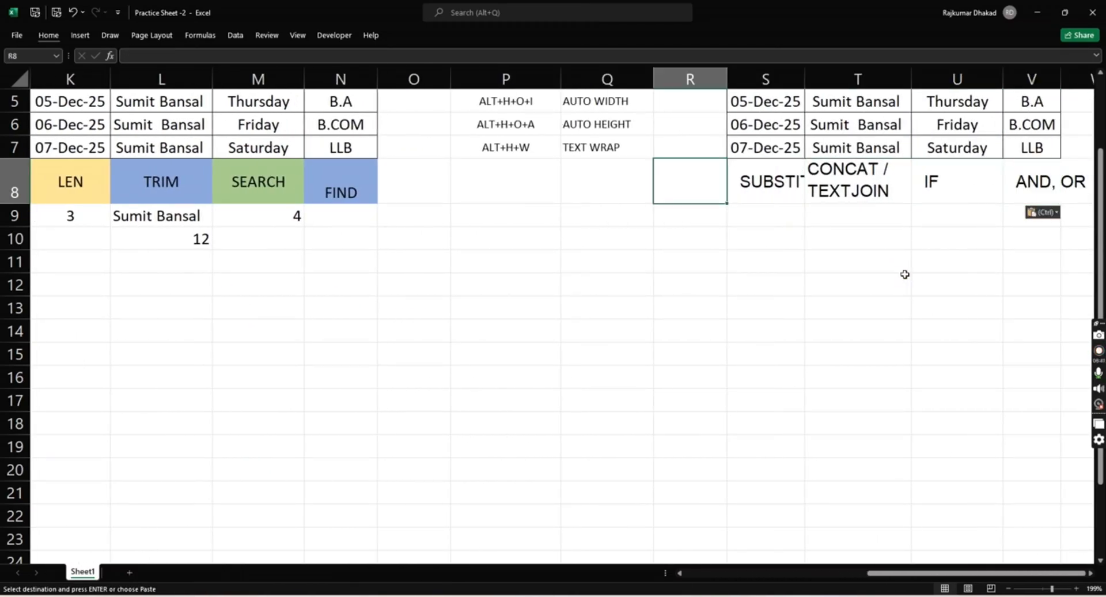
{"action": "key", "text": "shift+Right"}
{"action": "key", "text": "shift+Right"}
{"action": "key", "text": "shift+Right"}
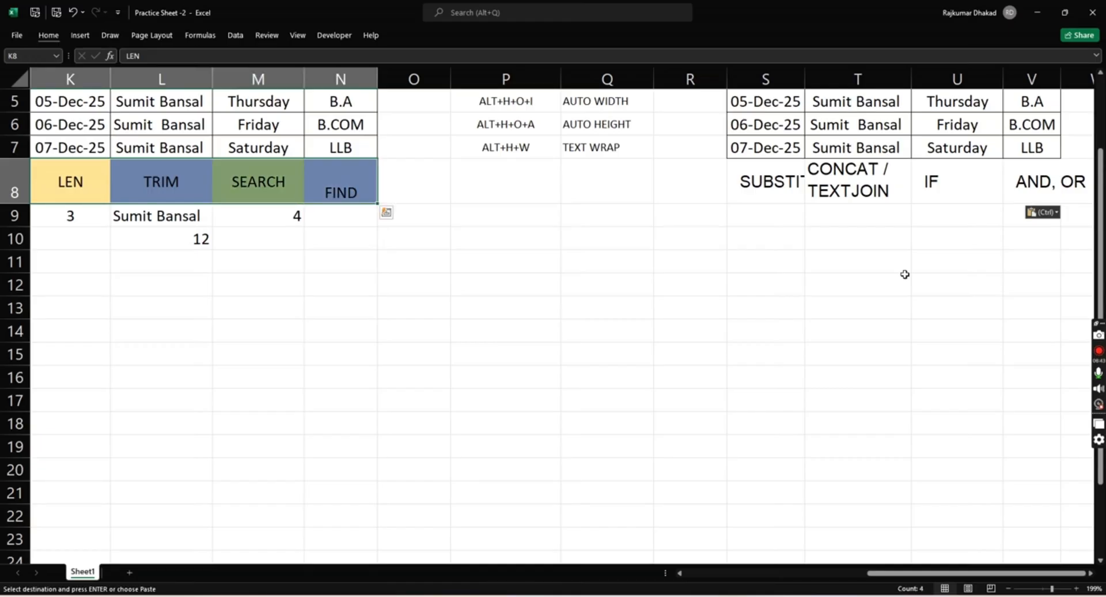
{"action": "key", "text": "alt"}
{"action": "key", "text": "h"}
{"action": "key", "text": "f"}
{"action": "key", "text": "p"}
{"action": "left_click", "coordinate": [767, 195]}
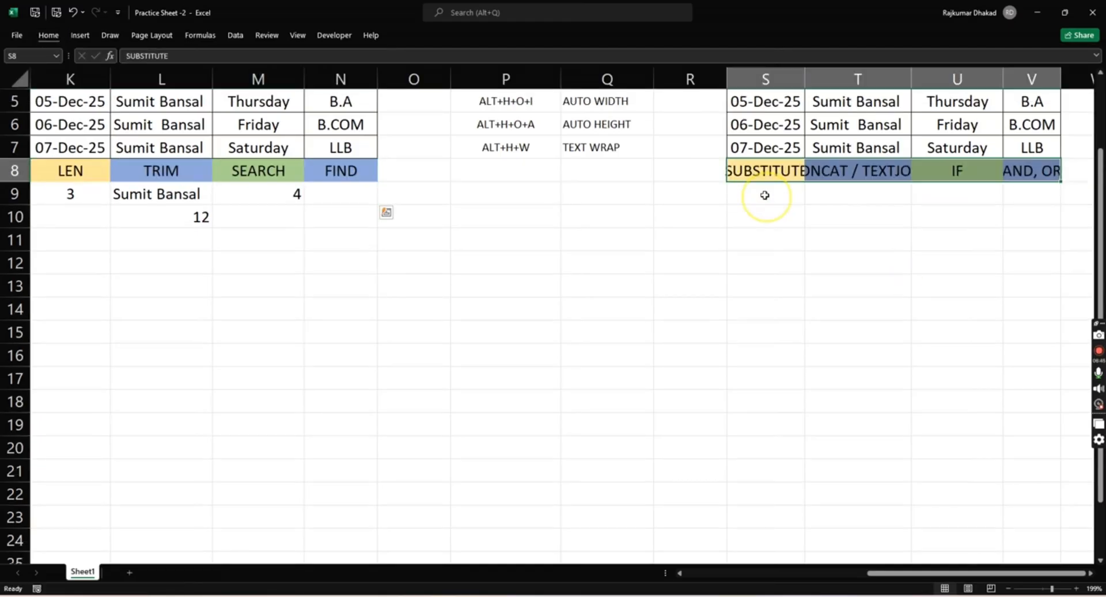
- Wrap the CONCAT / TEXTJOIN header text in T8 onto two lines
{"action": "left_click", "coordinate": [837, 170]}
{"action": "key", "text": "alt"}
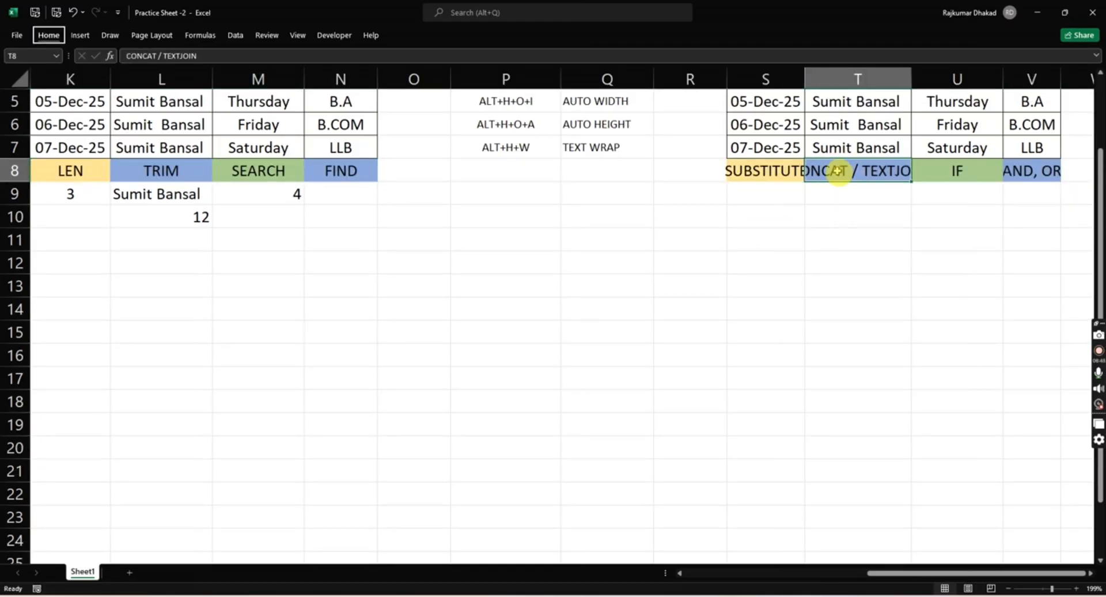
{"action": "key", "text": "h"}
{"action": "key", "text": "w"}
{"action": "key", "text": "Down"}
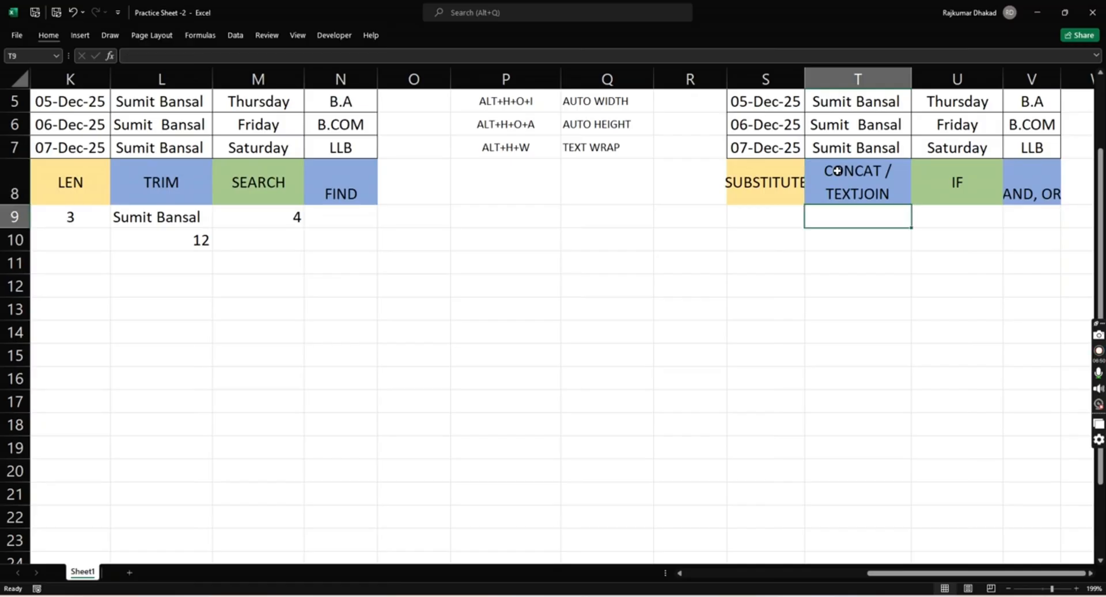
- Auto-fit the column widths of the whole new table in S1:V8, and move to S10 below it
{"action": "key", "text": "Up"}
{"action": "key", "text": "Left"}
{"action": "key", "text": "Right"}
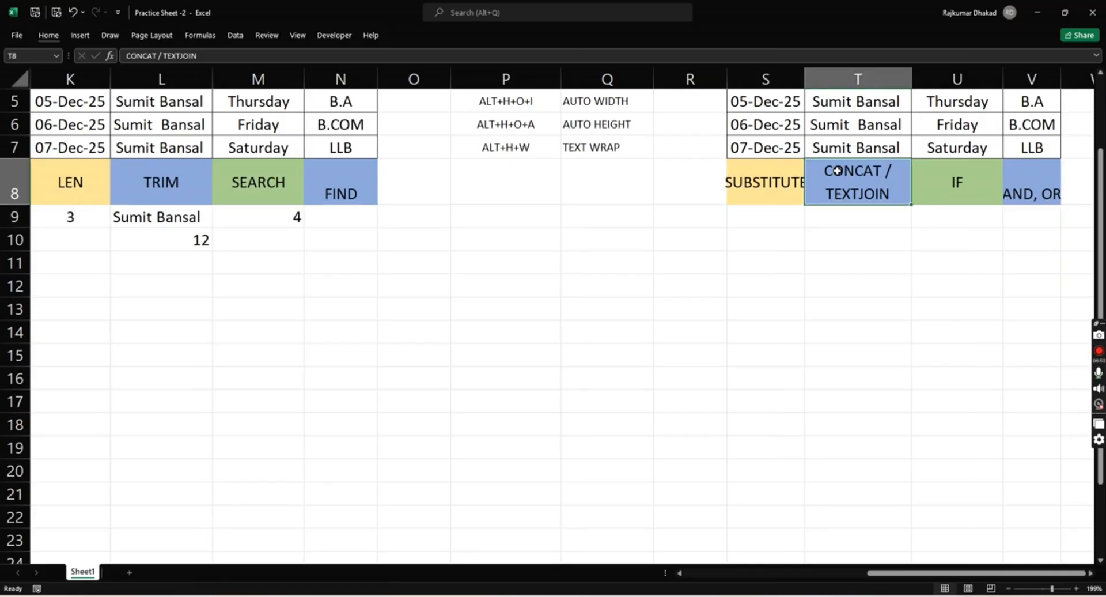
{"action": "key", "text": "ctrl+a"}
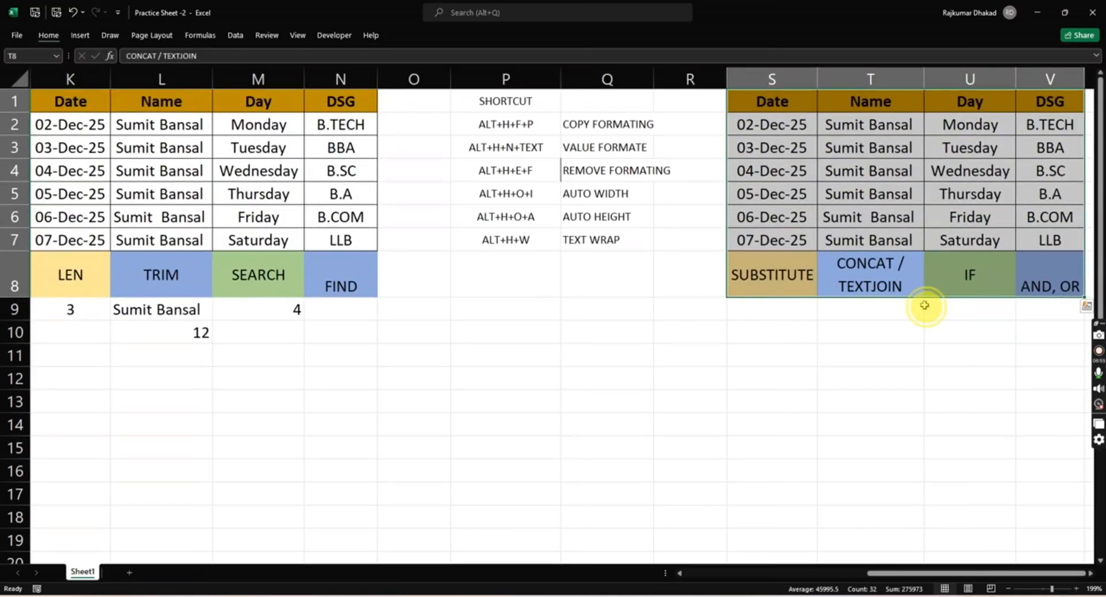
{"action": "key", "text": "Down"}
{"action": "key", "text": "Left"}
{"action": "key", "text": "Down"}
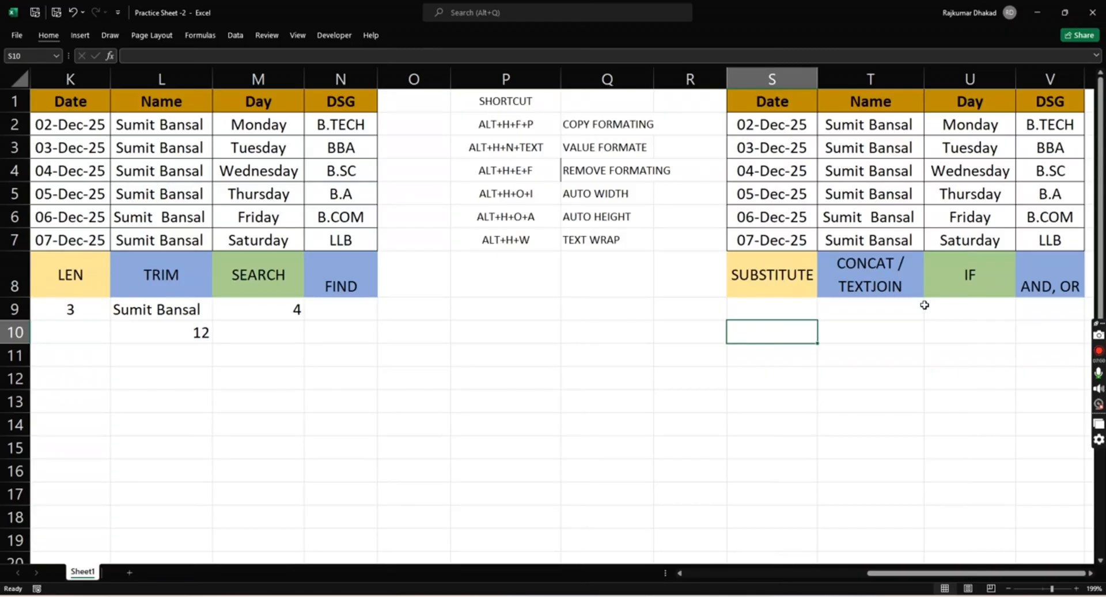
- Start a SUBSTITUTE formula in S9, under the SUBSTITUTE header, with T7 as its text argument
{"action": "scroll", "coordinate": [925, 305], "scroll_direction": "right", "scroll_amount": 2}
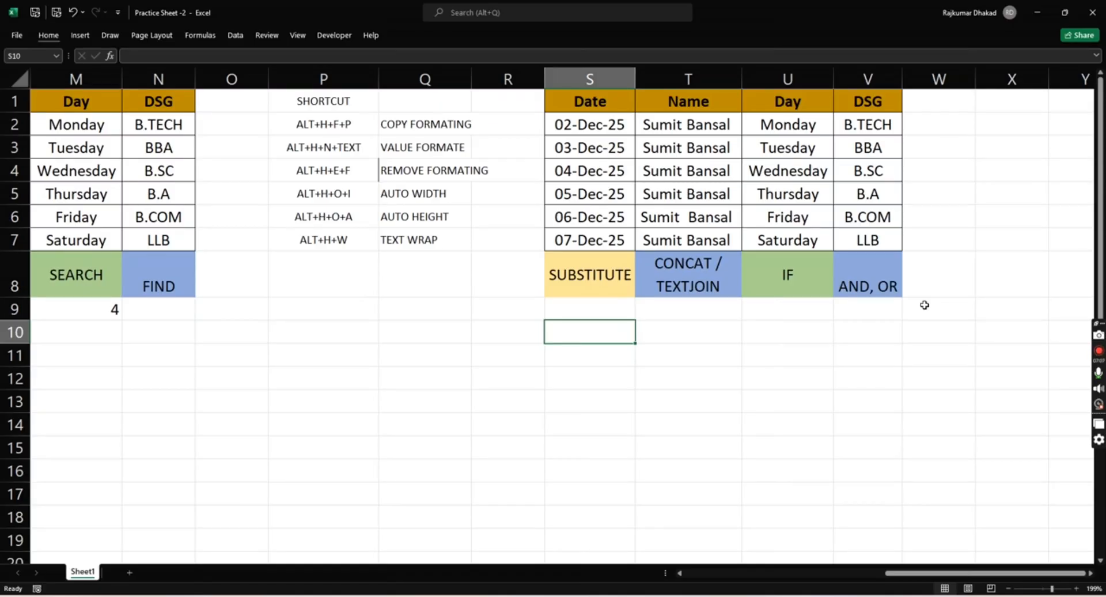
{"action": "key", "text": "Up"}
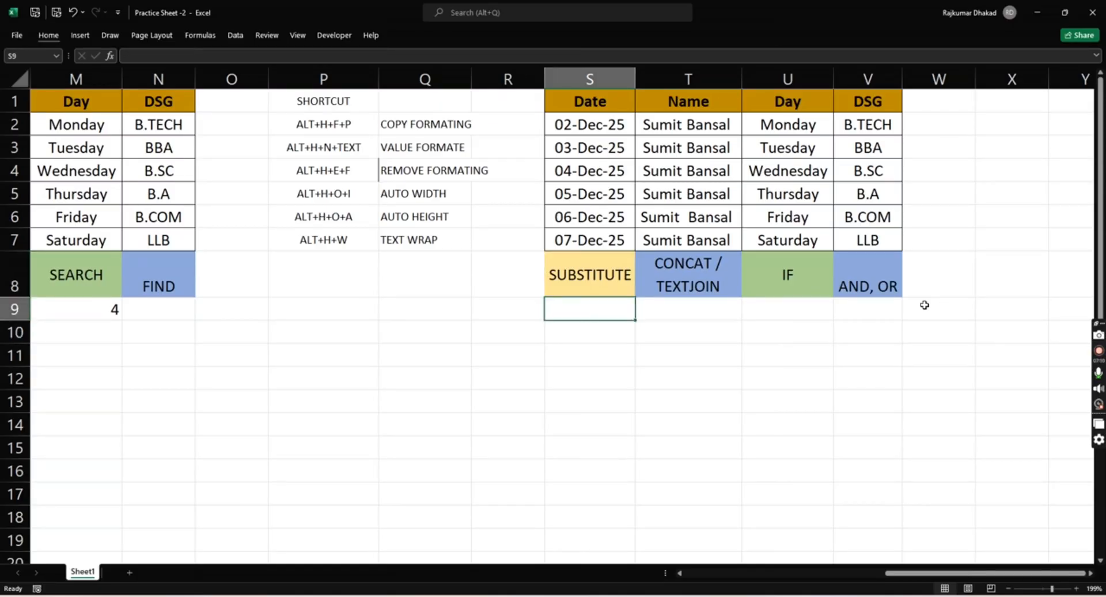
{"action": "type", "text": "="}
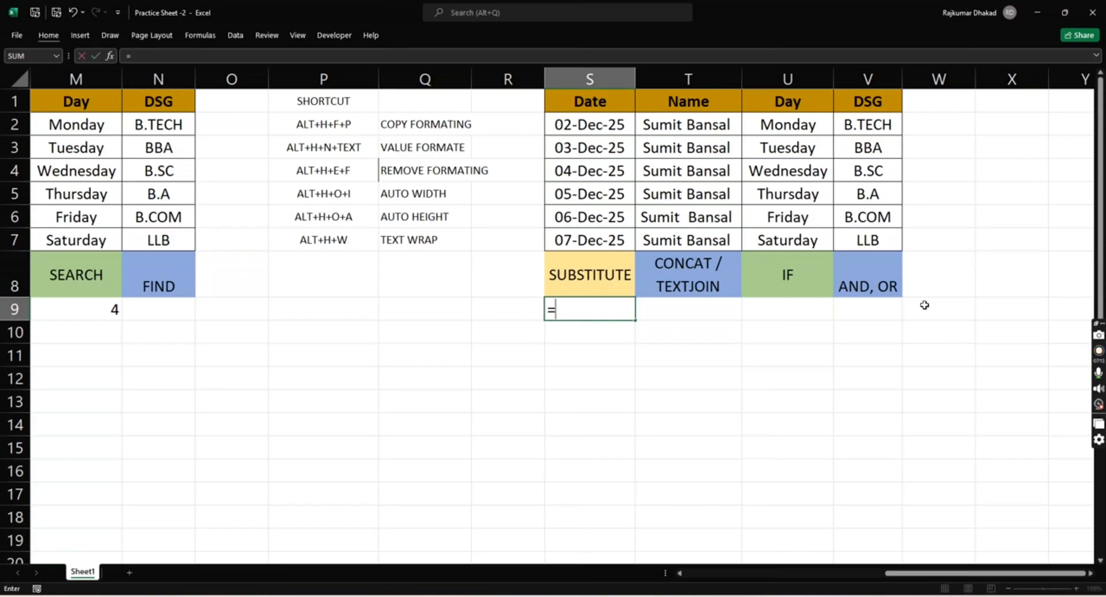
{"action": "type", "text": "SUN"}
{"action": "key", "text": "BackSpace"}
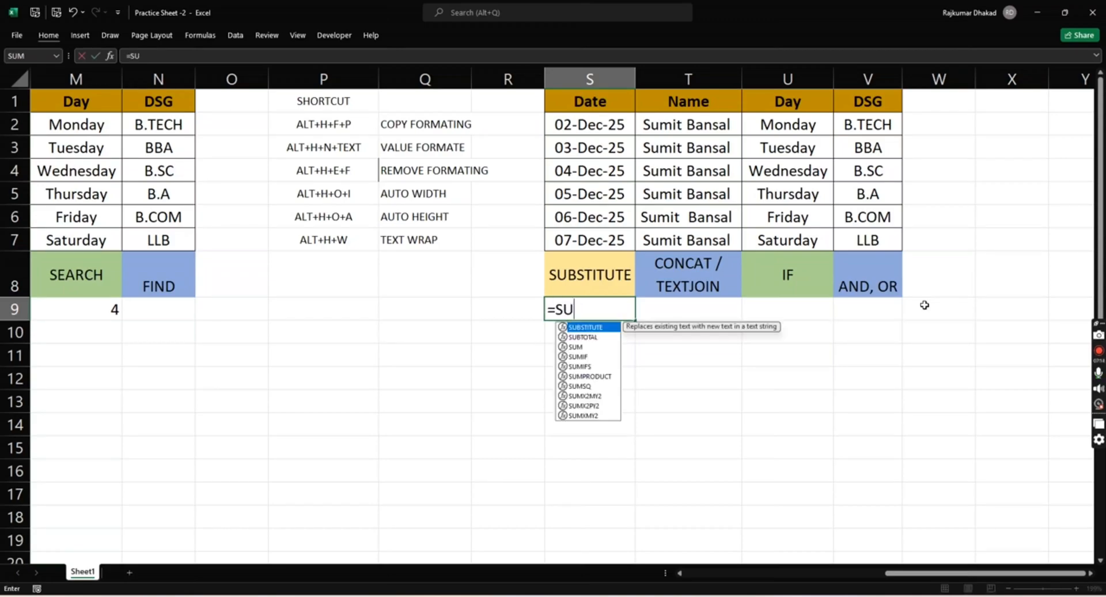
{"action": "type", "text": "B"}
{"action": "key", "text": "Tab"}
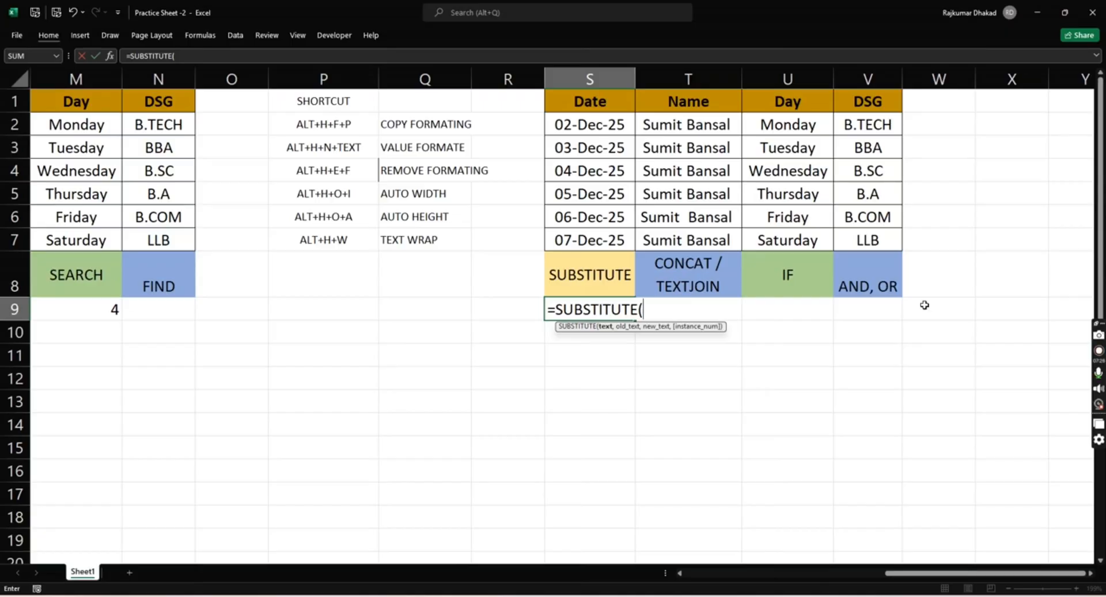
{"action": "key", "text": "Up"}
{"action": "key", "text": "Up"}
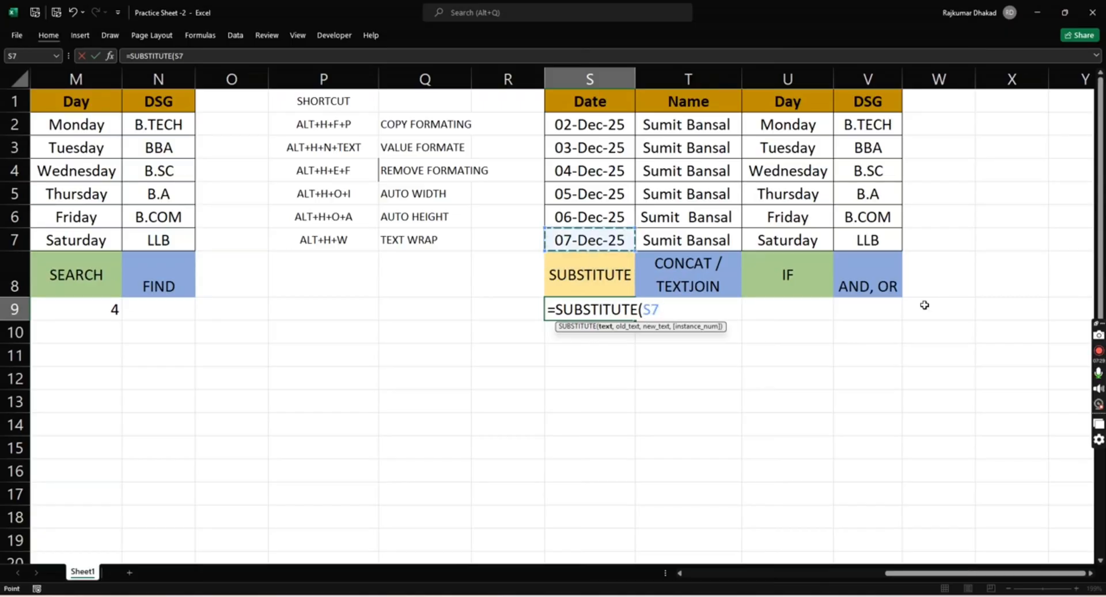
{"action": "key", "text": "Right"}
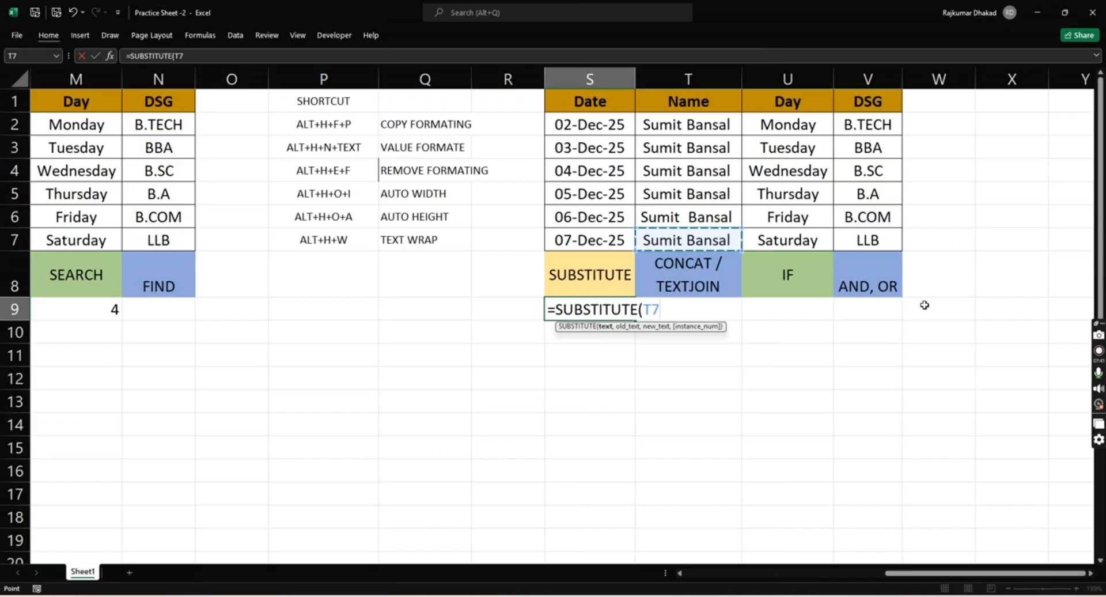
- Give the S9 SUBSTITUTE formula the first name from T7, in capitals and quotation marks, as its old text
{"action": "type", "text": ",SUMIT"}
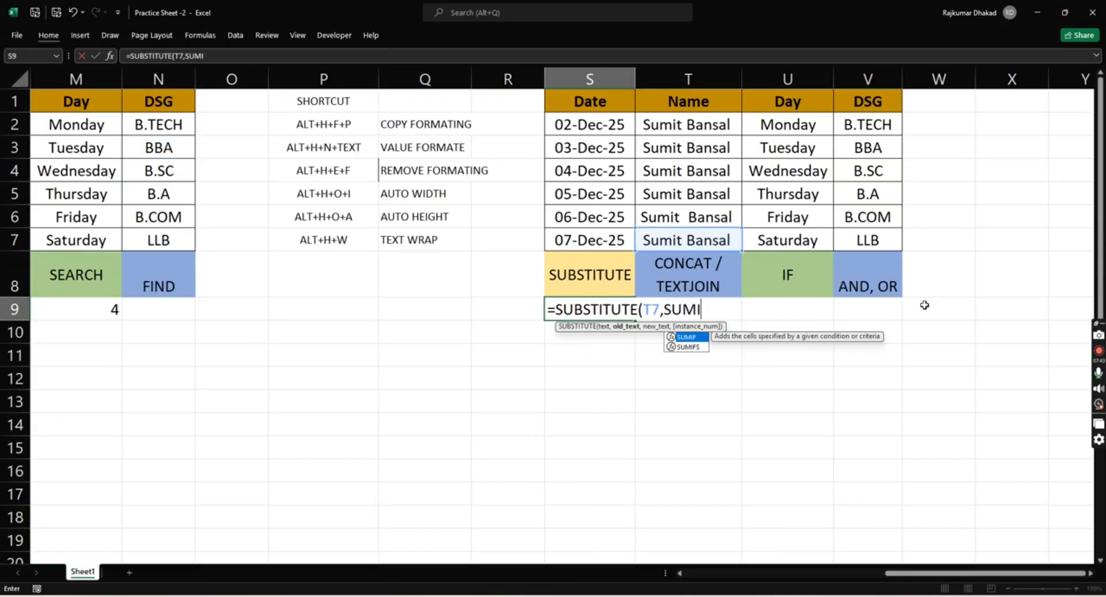
{"action": "key", "text": "BackSpace"}
{"action": "key", "text": "BackSpace"}
{"action": "key", "text": "BackSpace"}
{"action": "key", "text": "BackSpace"}
{"action": "key", "text": "BackSpace"}
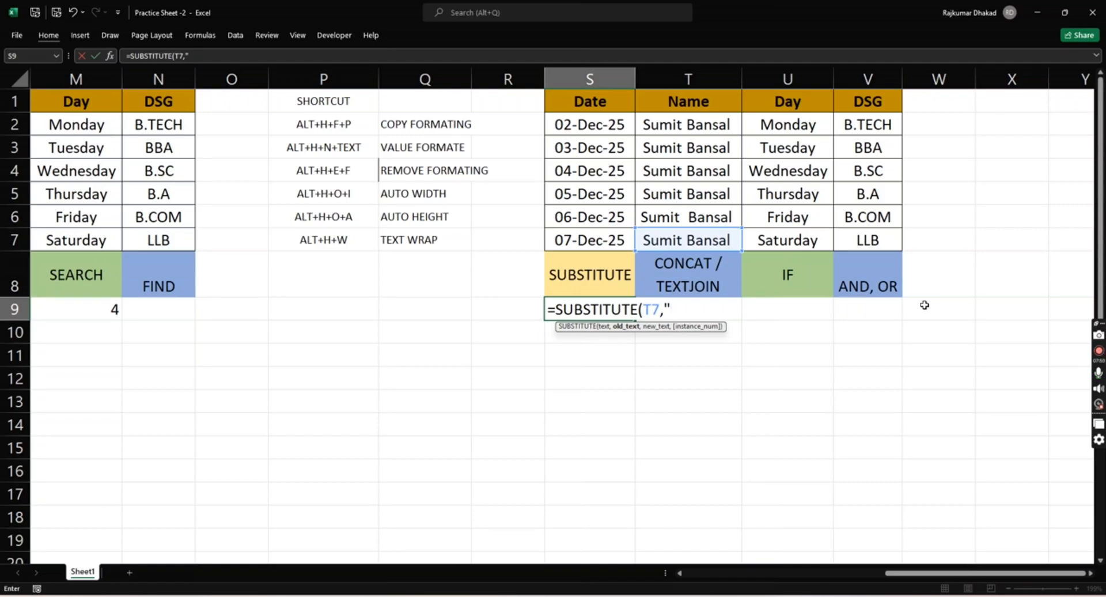
{"action": "type", "text": "\"SUMIT"}
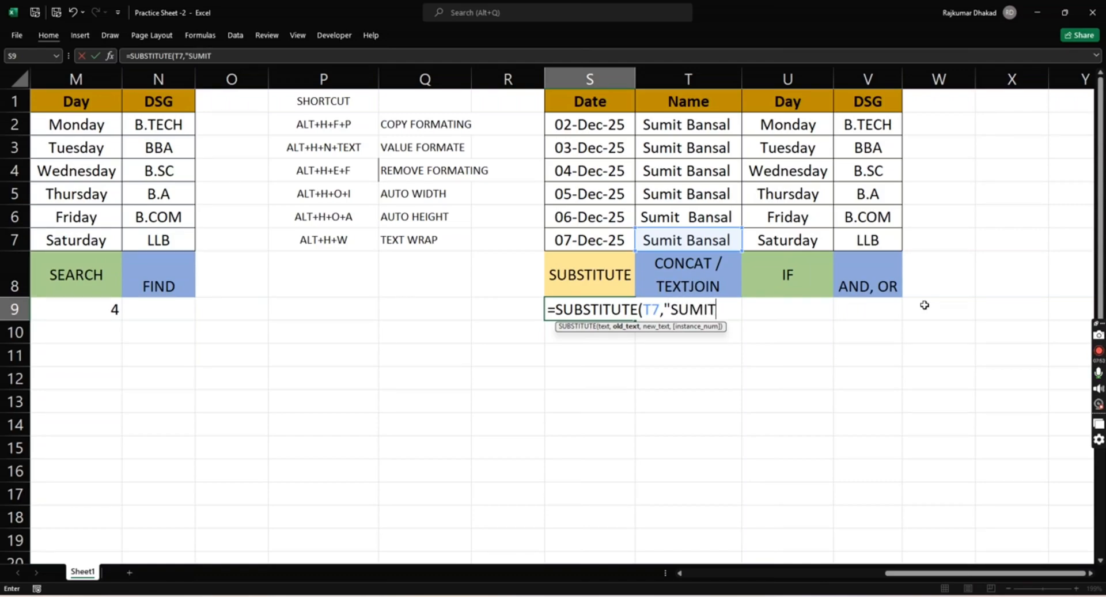
{"action": "type", "text": "\","}
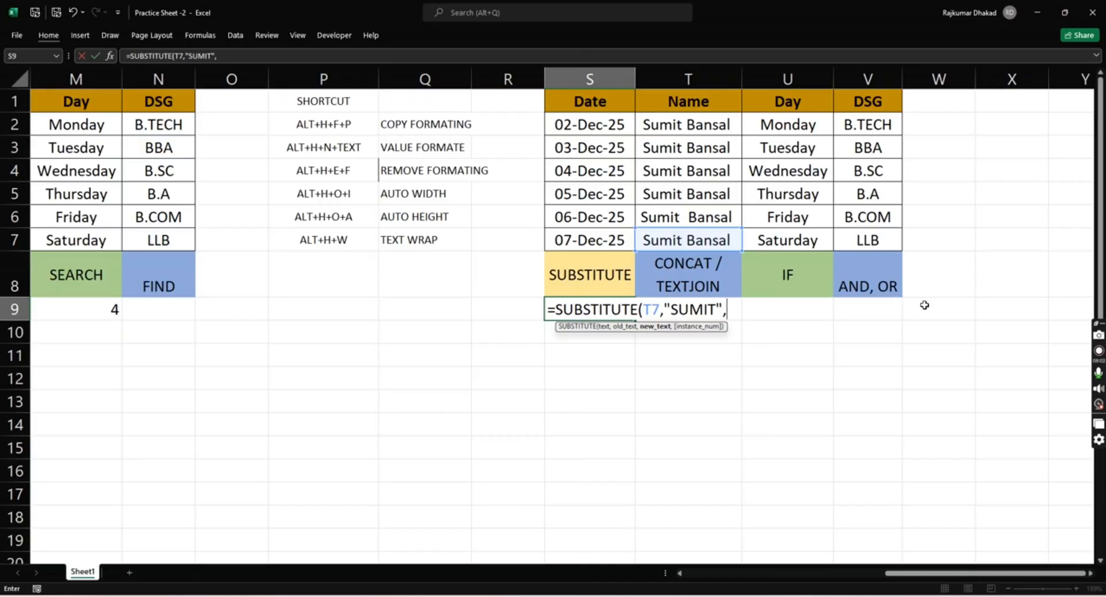
{"action": "type", "text": "RAMIT"}
- Complete the S9 formula with a quoted replacement first name in capitals as the new text, and auto-fit the width of column S
{"action": "key", "text": "BackSpace"}
{"action": "key", "text": "BackSpace"}
{"action": "key", "text": "BackSpace"}
{"action": "key", "text": "BackSpace"}
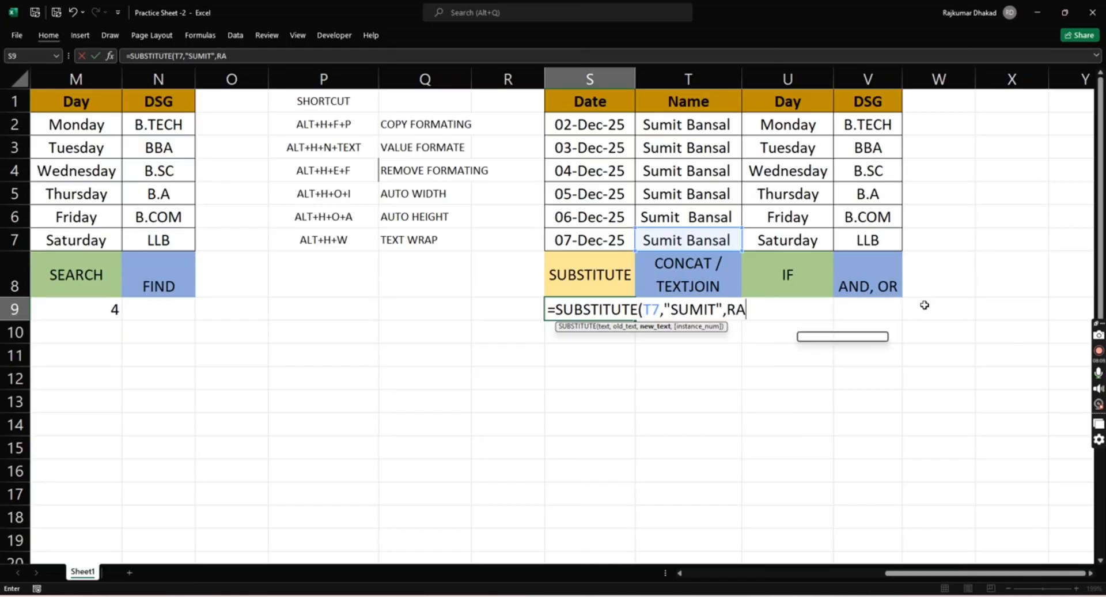
{"action": "key", "text": "BackSpace"}
{"action": "type", "text": "\"RAMIT"}
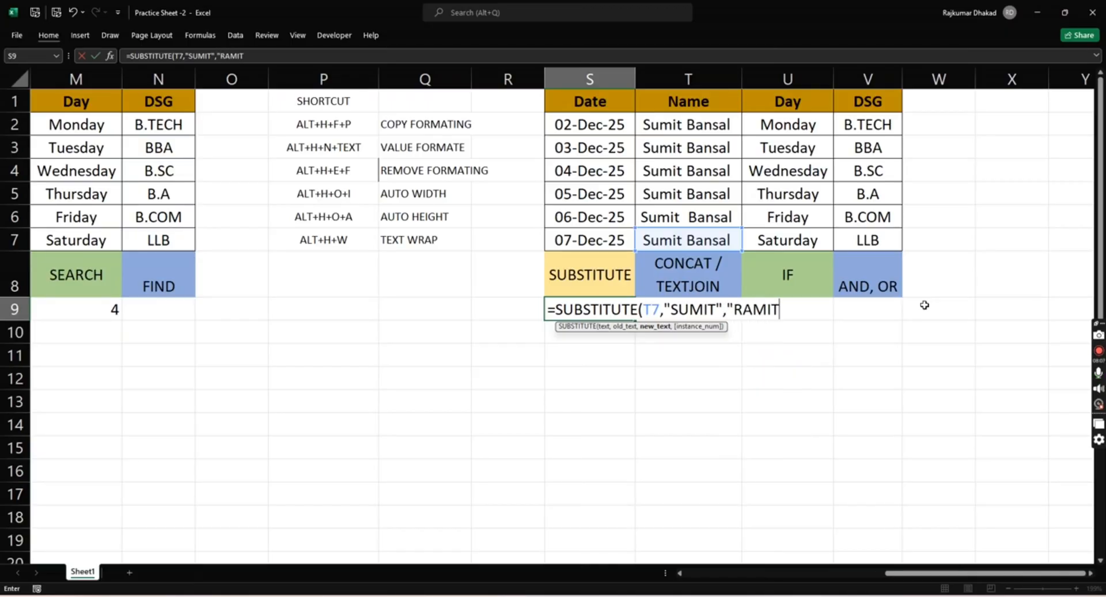
{"action": "type", "text": "\")"}
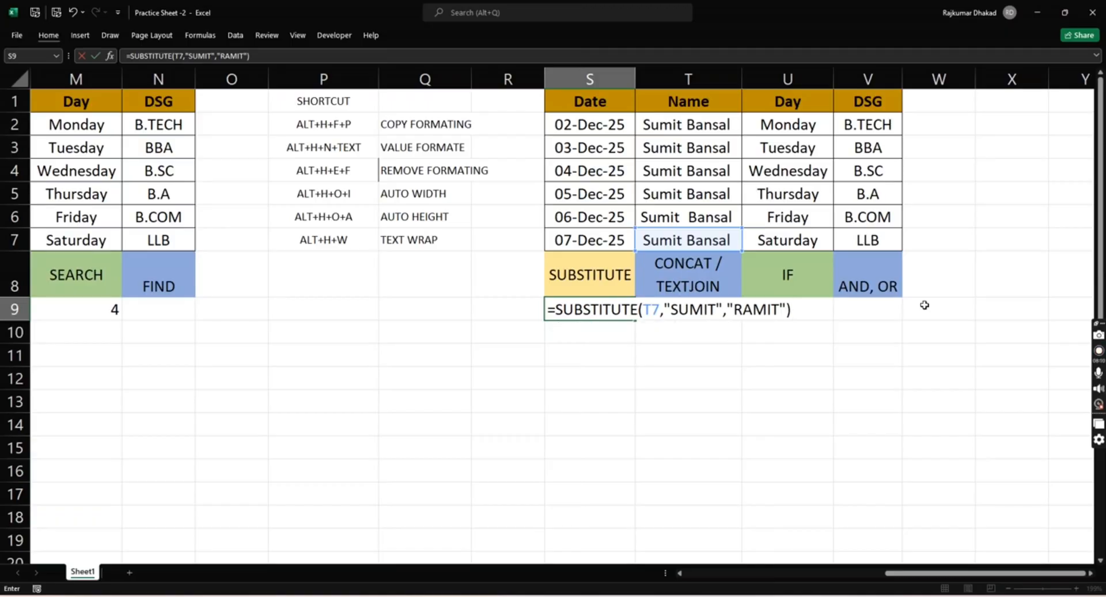
{"action": "key", "text": "Return"}
{"action": "key", "text": "Up"}
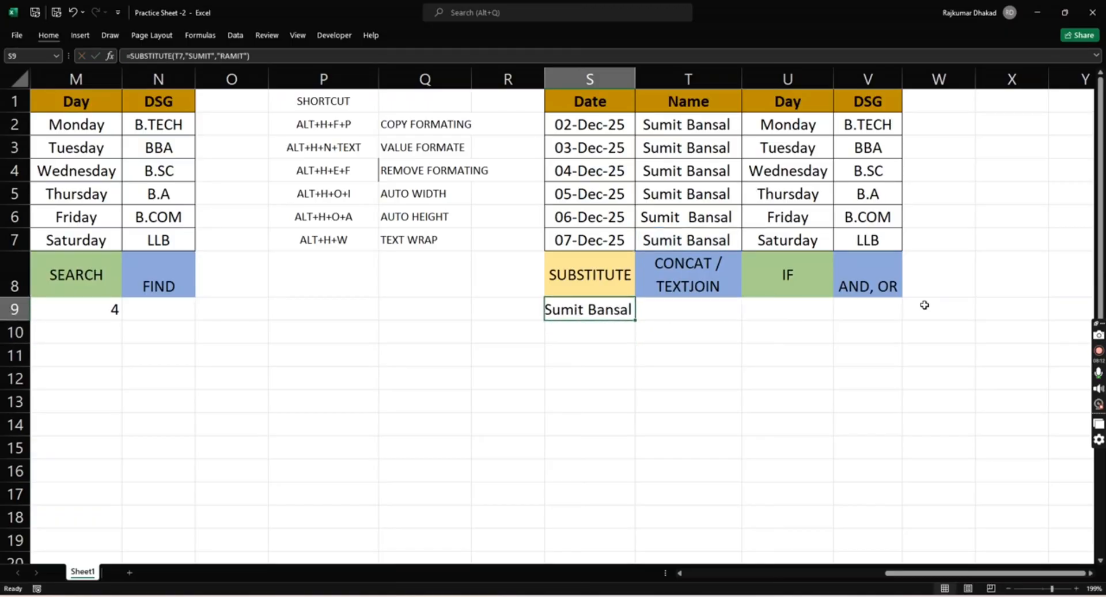
{"action": "key", "text": "alt"}
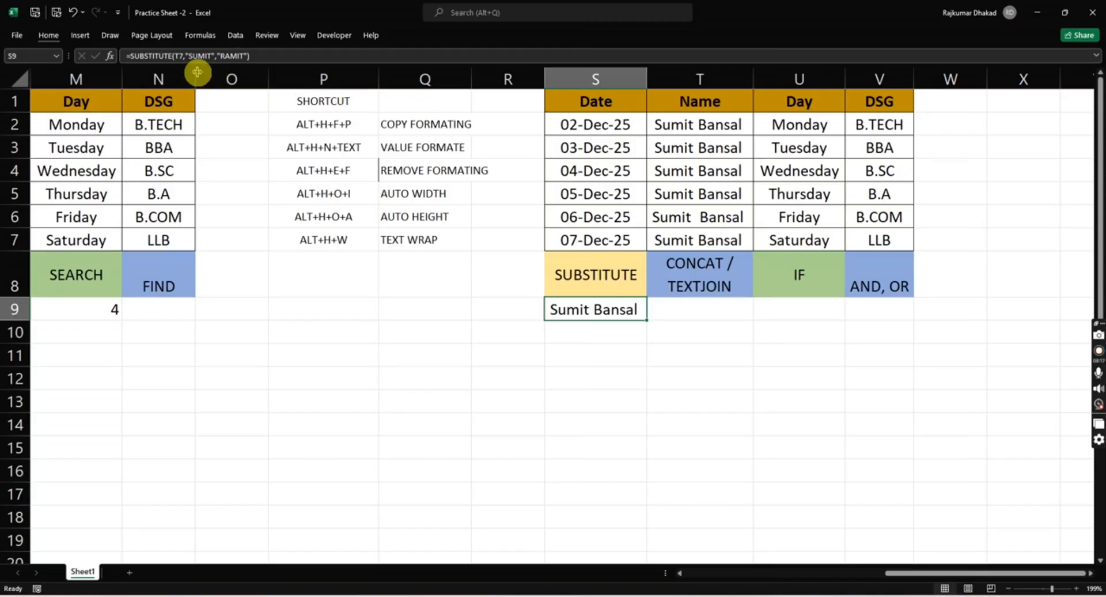
- Correct the old text in the S9 SUBSTITUTE formula so that only its first letter is a capital, matching the first name in T7
{"action": "left_click", "coordinate": [182, 56]}
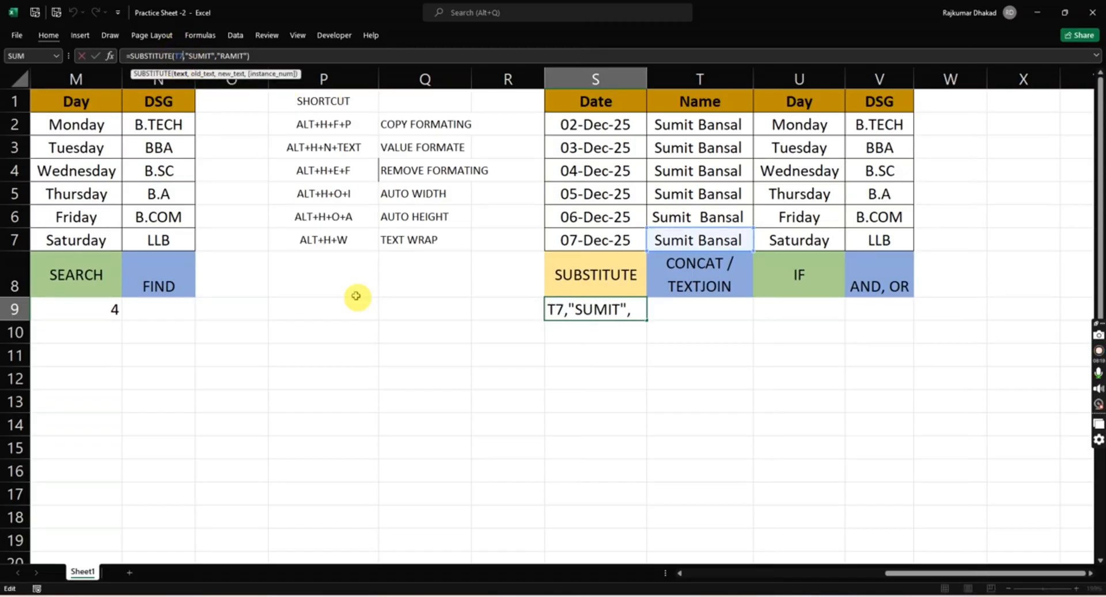
{"action": "left_click", "coordinate": [622, 311]}
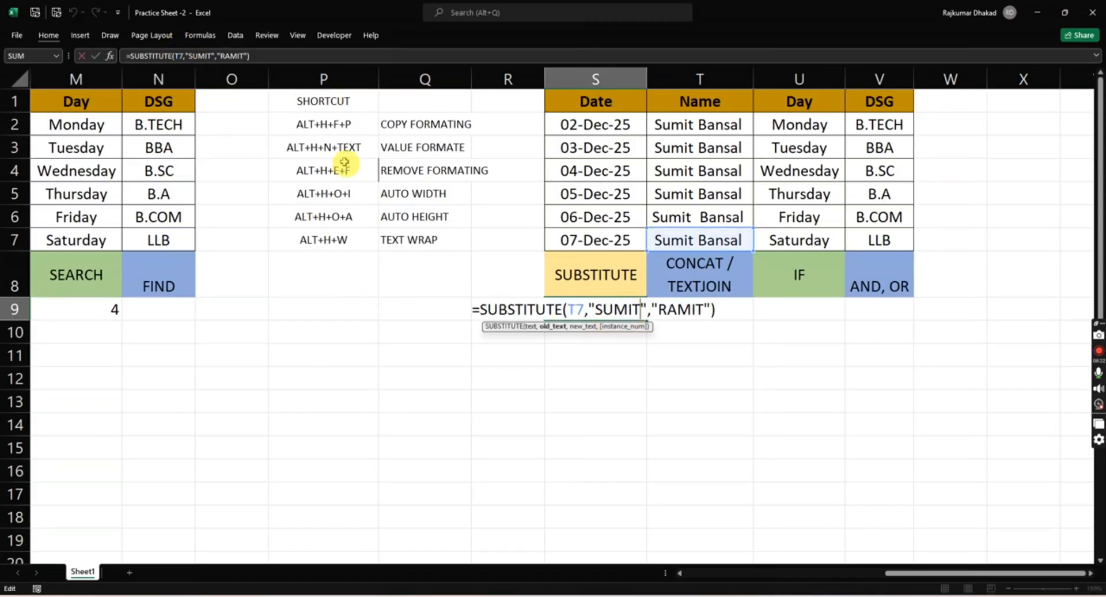
{"action": "left_click", "coordinate": [250, 56]}
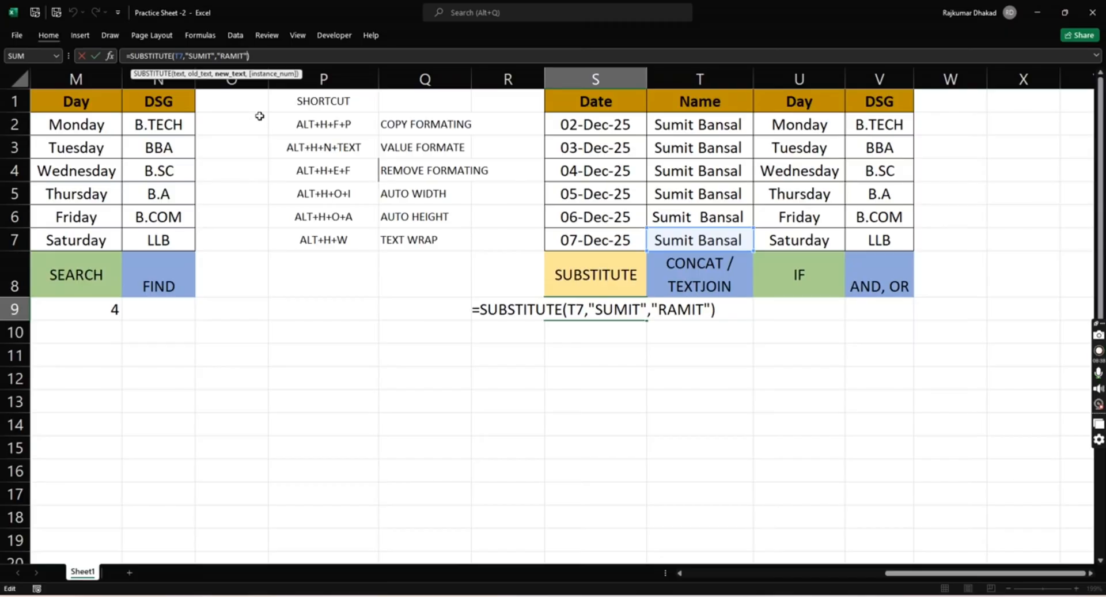
{"action": "left_click", "coordinate": [212, 55]}
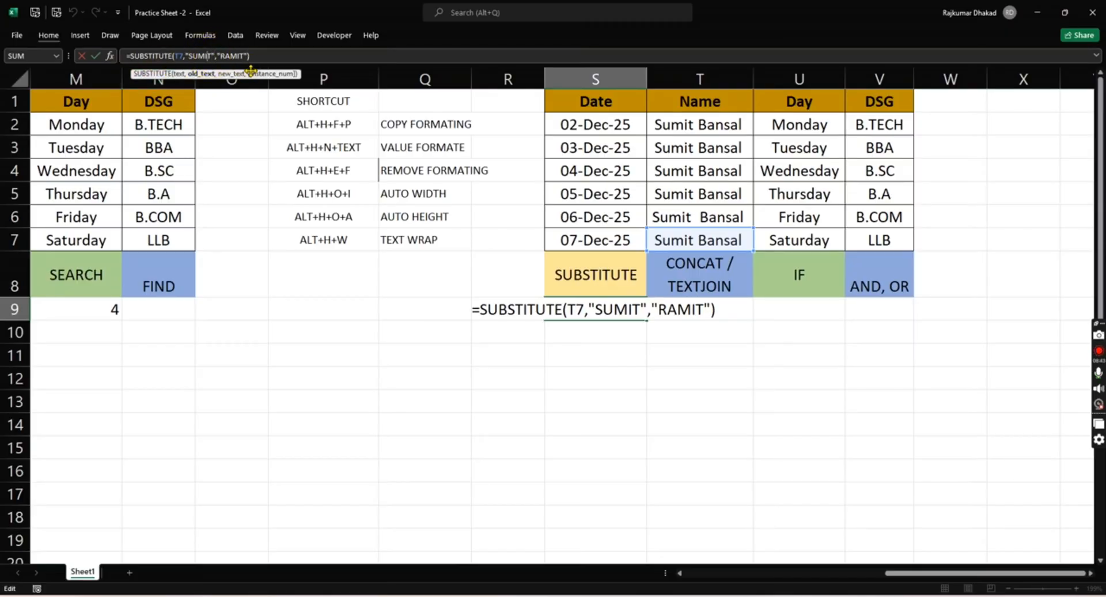
{"action": "key", "text": "BackSpace"}
{"action": "key", "text": "BackSpace"}
{"action": "key", "text": "BackSpace"}
{"action": "key", "text": "BackSpace"}
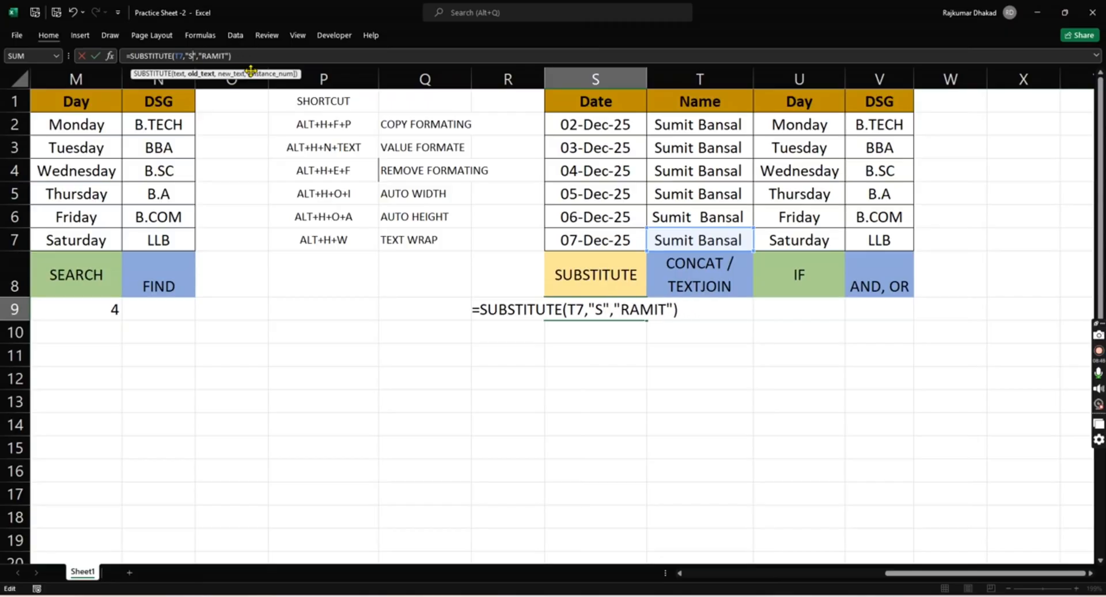
{"action": "type", "text": "umit"}
{"action": "left_click", "coordinate": [242, 56]}
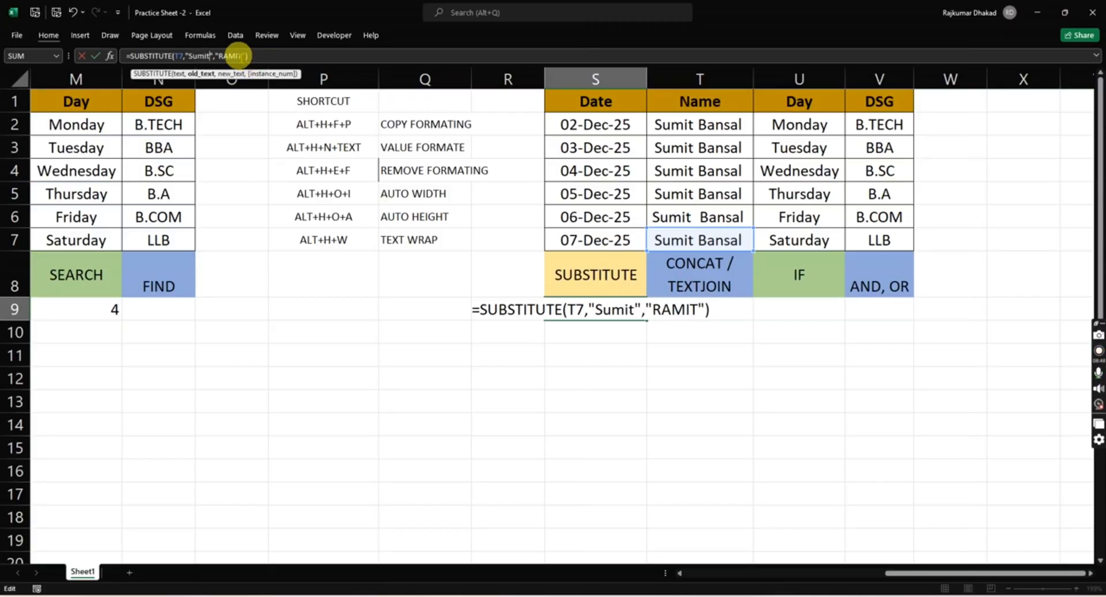
{"action": "key", "text": "Return"}
{"action": "key", "text": "Up"}
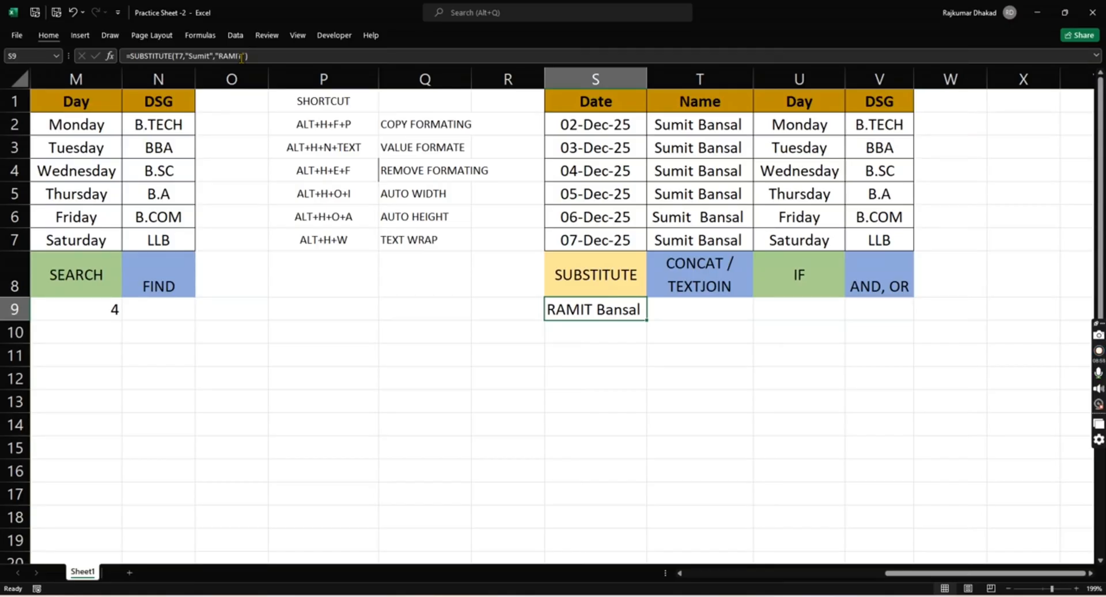
- Start a CONCAT formula in T9, under the CONCAT / TEXTJOIN header, with T2 as its first text
{"action": "key", "text": "Right"}
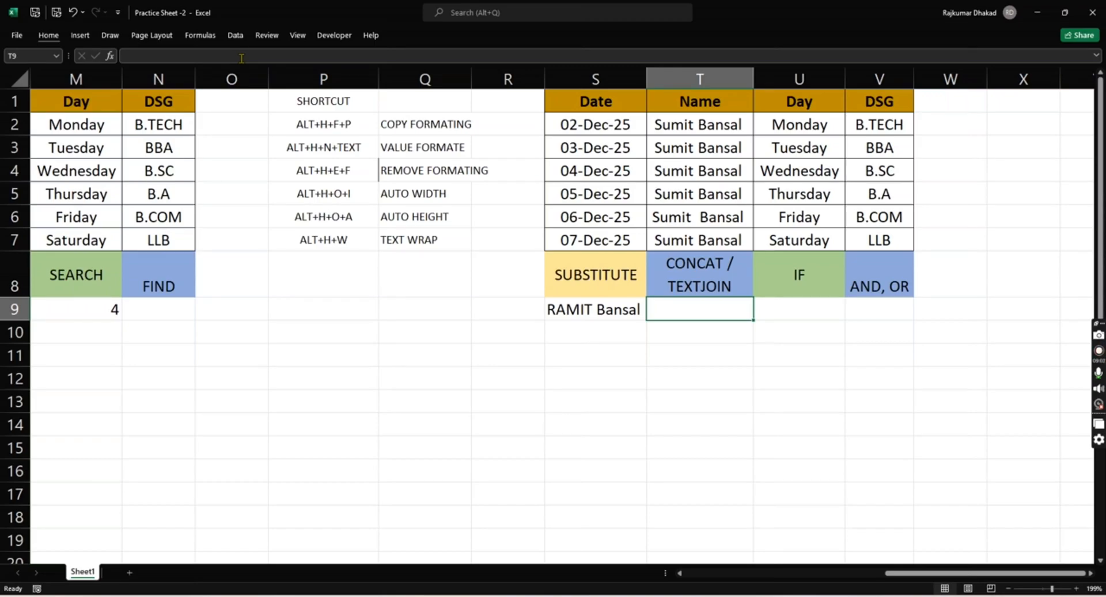
{"action": "type", "text": "=cocat"}
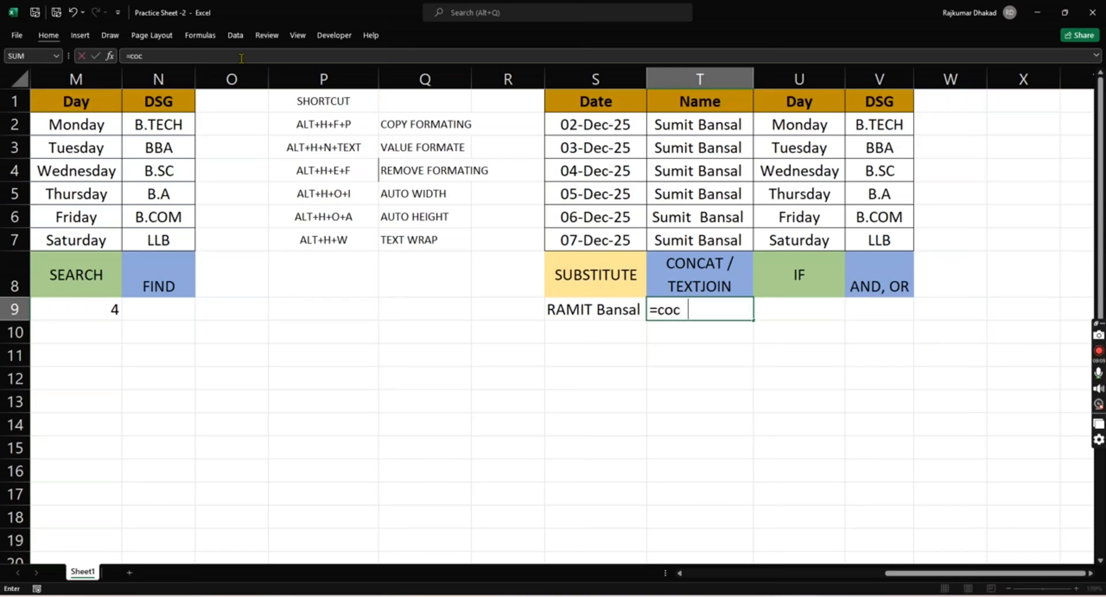
{"action": "key", "text": "BackSpace"}
{"action": "key", "text": "BackSpace"}
{"action": "key", "text": "BackSpace"}
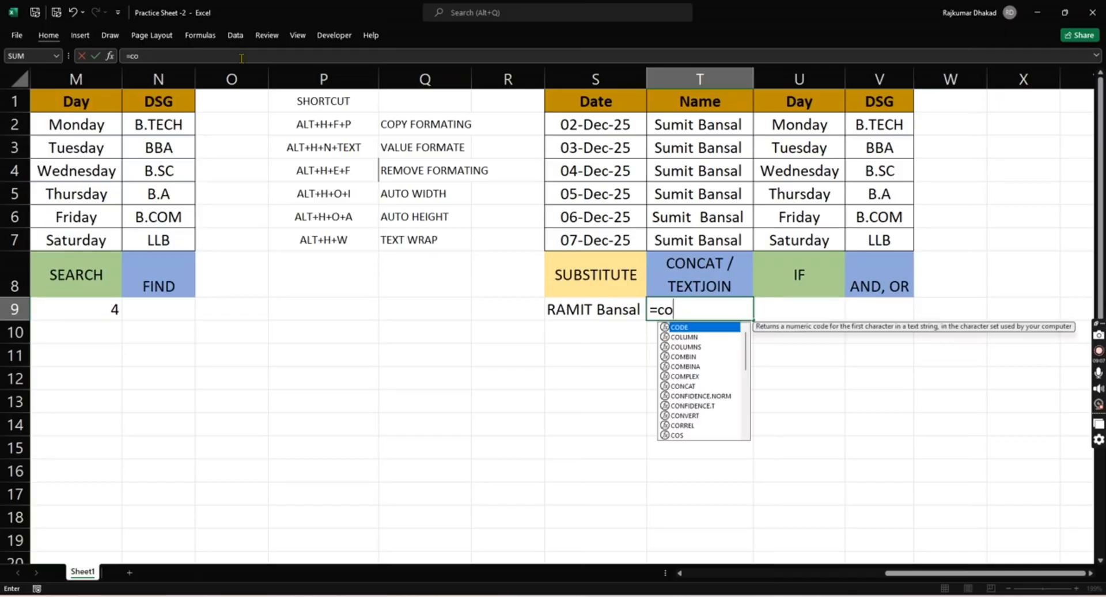
{"action": "type", "text": "nc"}
{"action": "key", "text": "Tab"}
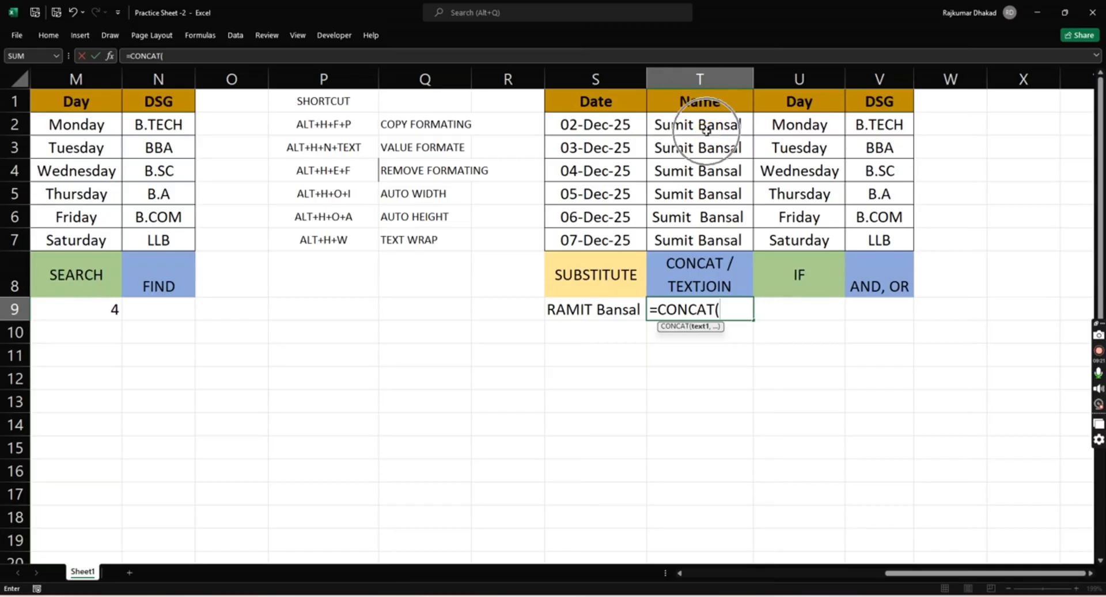
{"action": "left_click", "coordinate": [797, 127]}
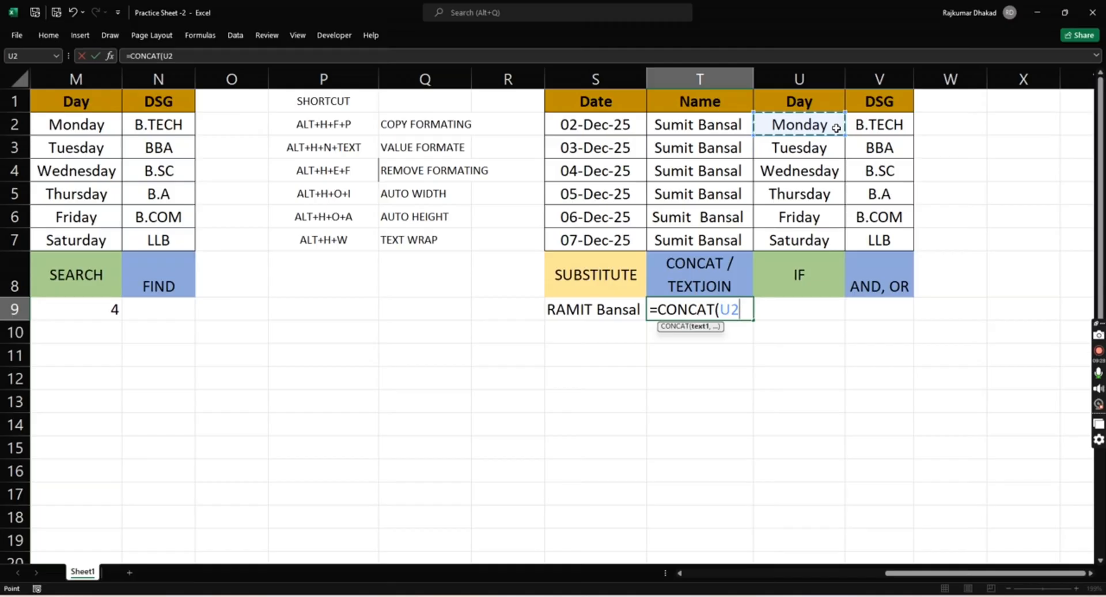
{"action": "key", "text": "Left"}
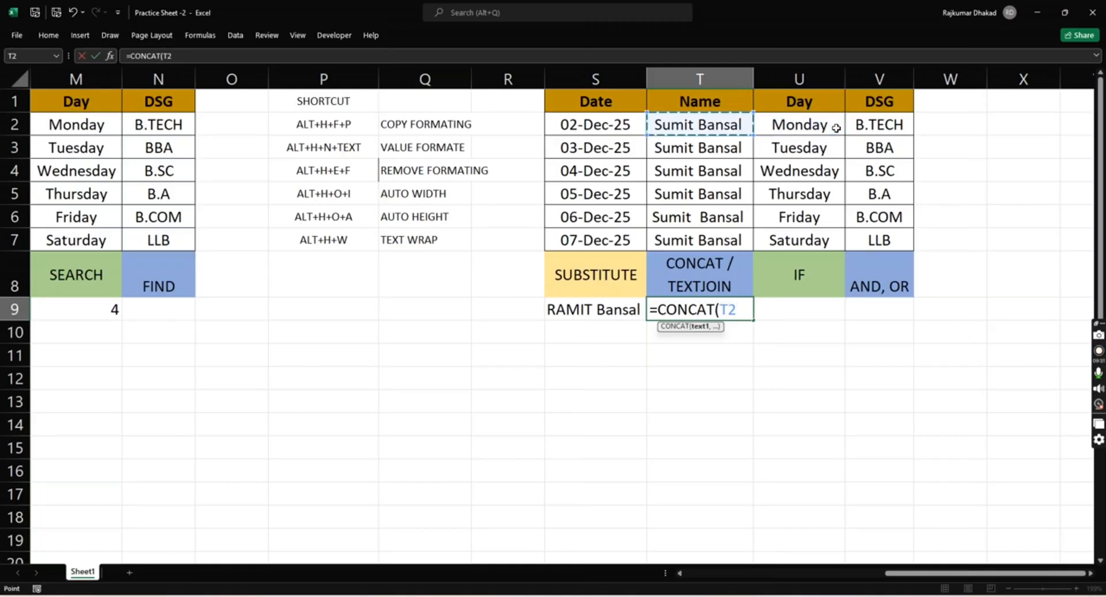
- Complete the T9 formula as =CONCAT(T2,"-",V2) to join the name and DSG with a hyphen
{"action": "type", "text": "\""}
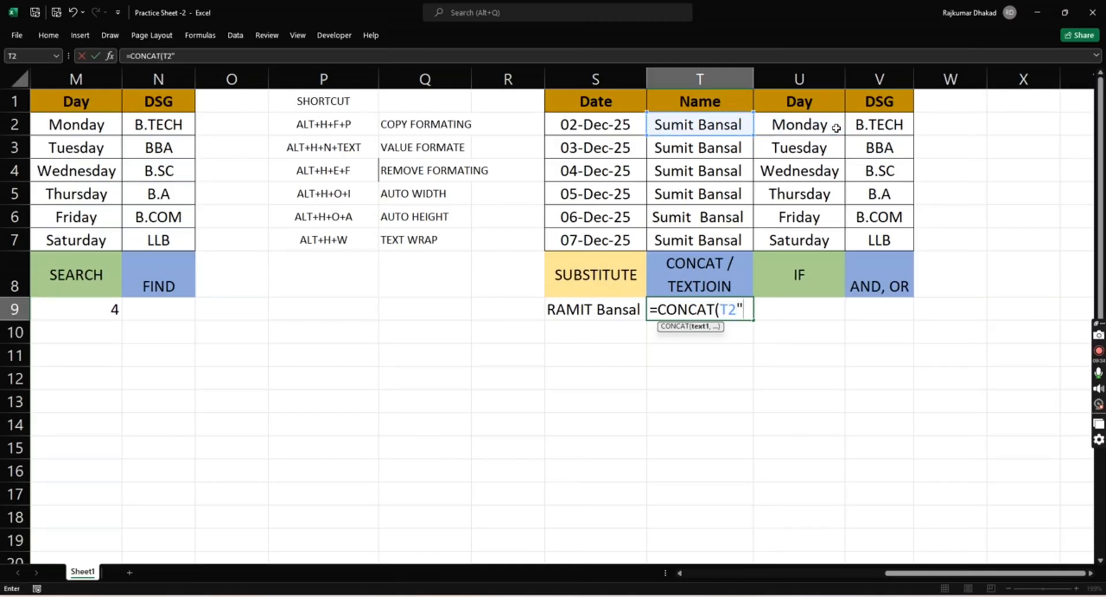
{"action": "type", "text": "-\""}
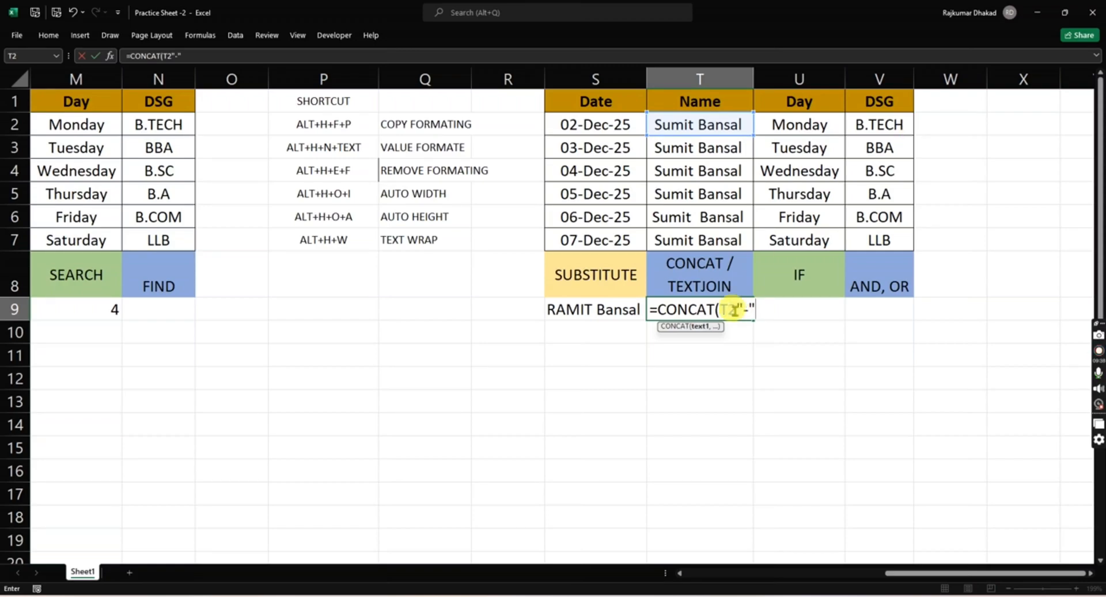
{"action": "left_click", "coordinate": [177, 55]}
{"action": "type", "text": ","}
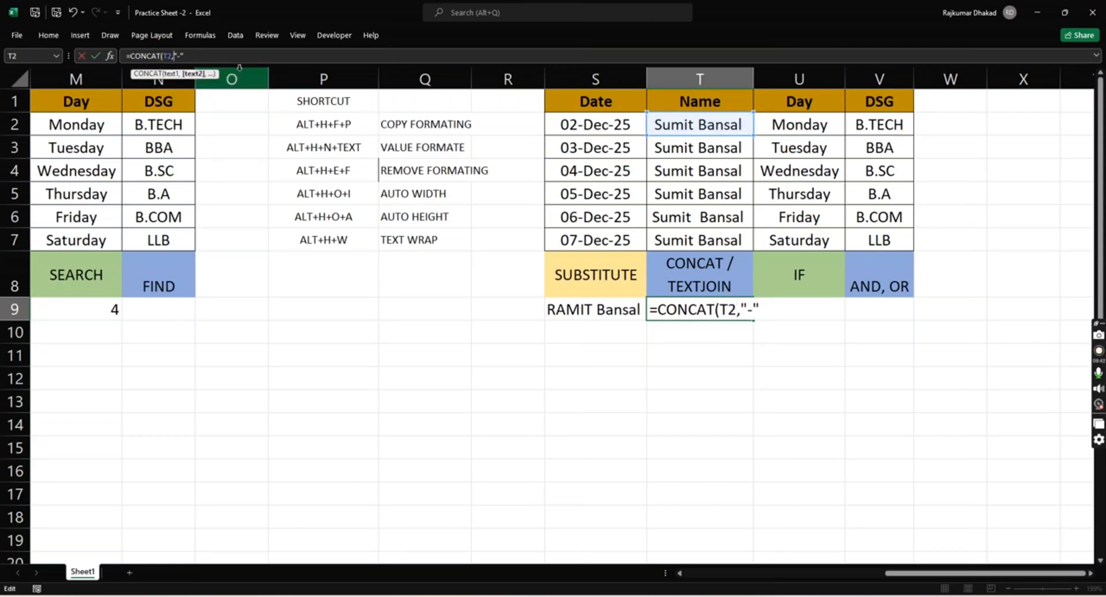
{"action": "left_click", "coordinate": [206, 56]}
{"action": "type", "text": ","}
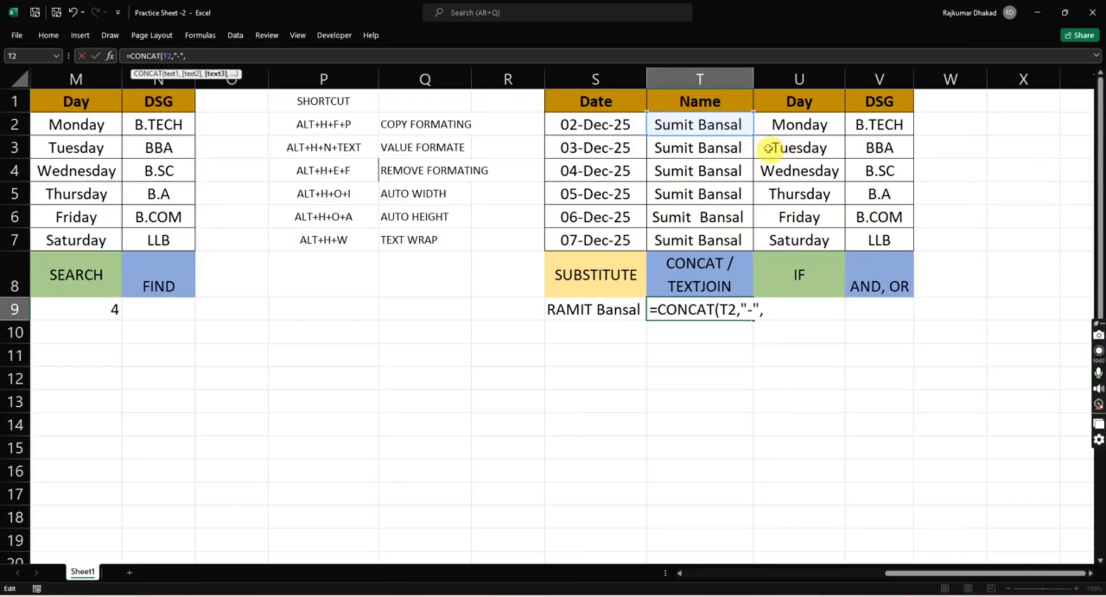
{"action": "left_click", "coordinate": [871, 127]}
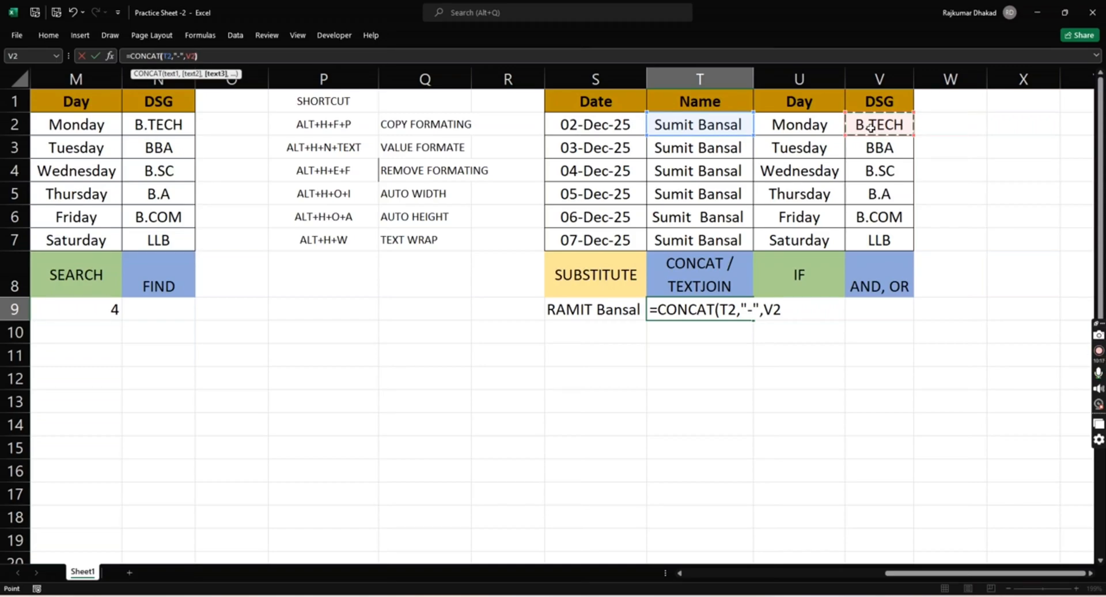
{"action": "type", "text": ")"}
{"action": "key", "text": "Return"}
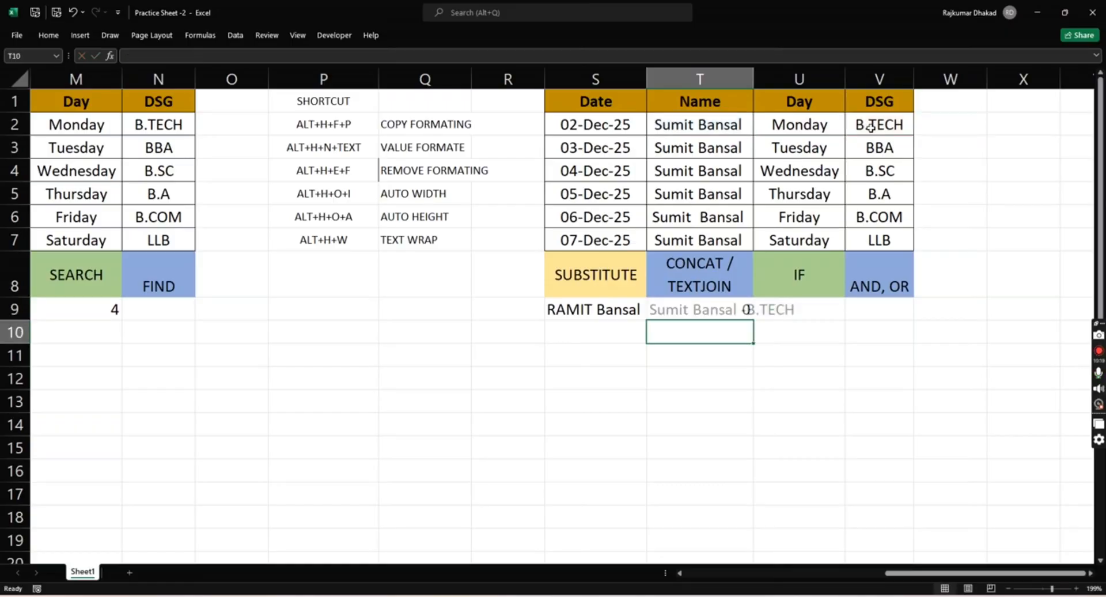
- Check the source cells T2 and V2 of the T9 CONCAT formula for stray spaces around their text
{"action": "key", "text": "Up"}
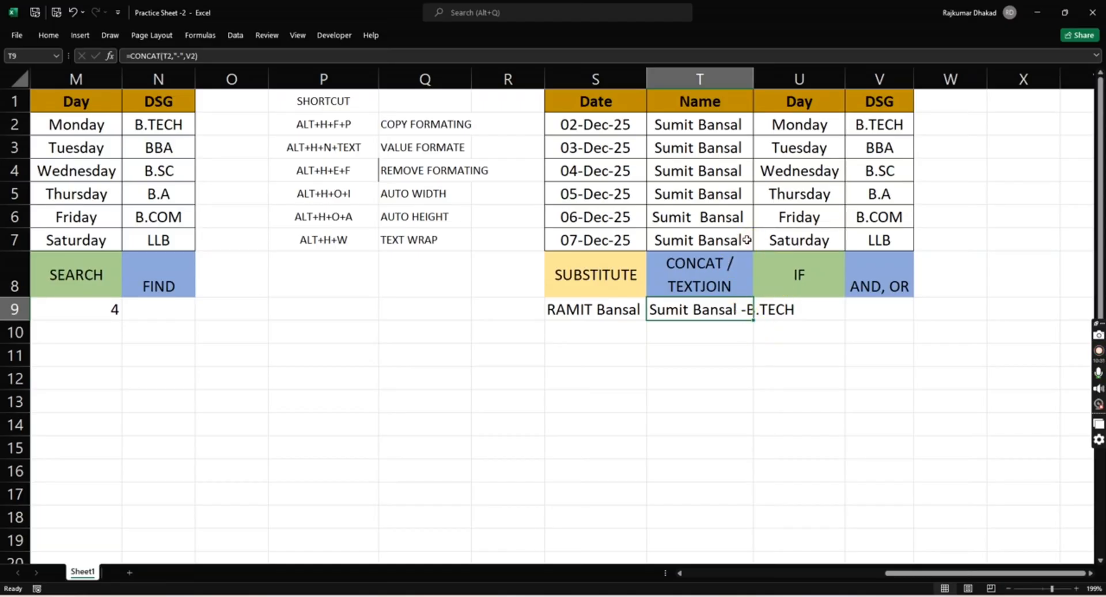
{"action": "left_click", "coordinate": [715, 131]}
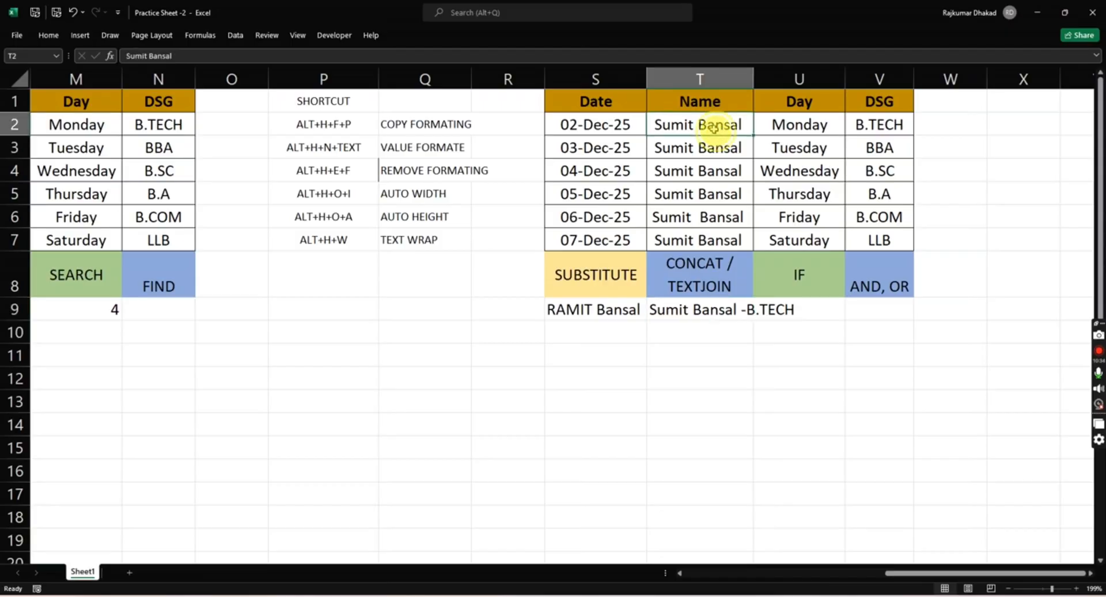
{"action": "key", "text": "F2"}
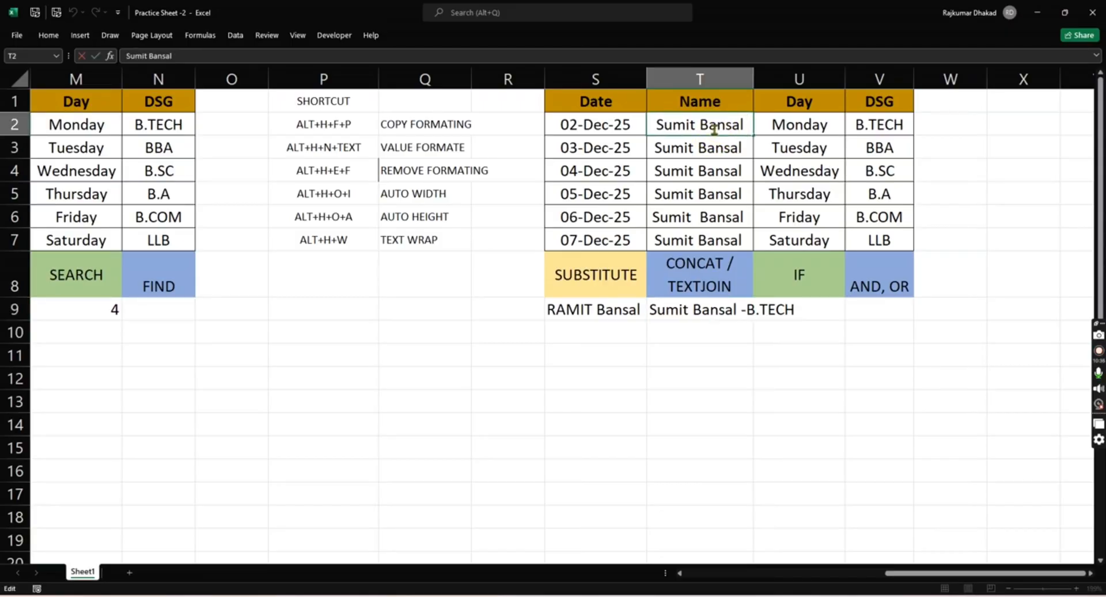
{"action": "left_click", "coordinate": [861, 125]}
{"action": "key", "text": "F2"}
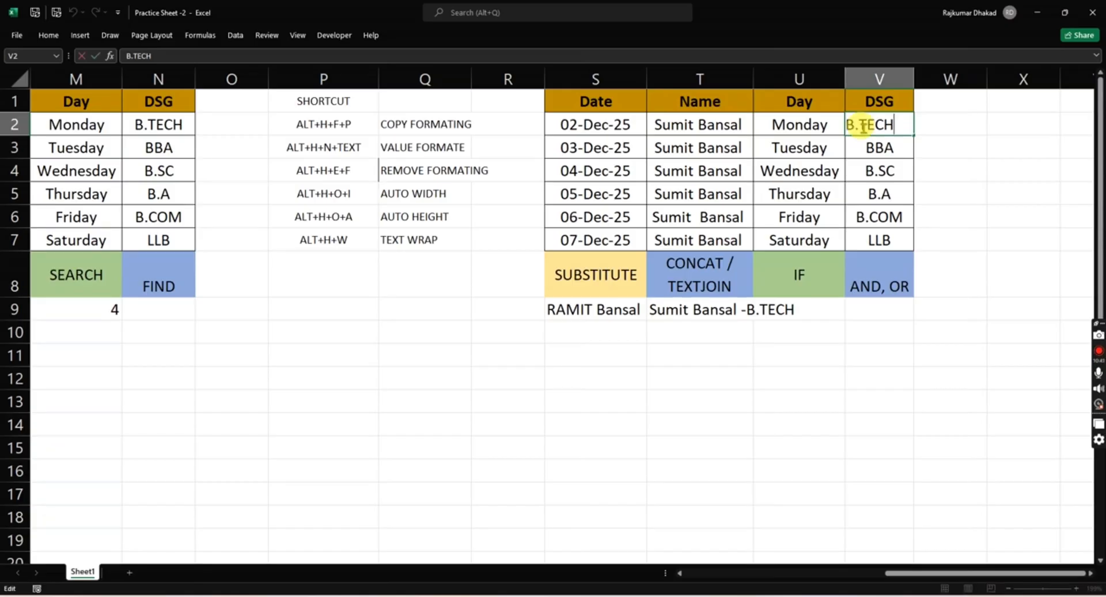
{"action": "key", "text": "Escape"}
- Delete the trailing space after the name in T2
{"action": "key", "text": "Left"}
{"action": "key", "text": "Left"}
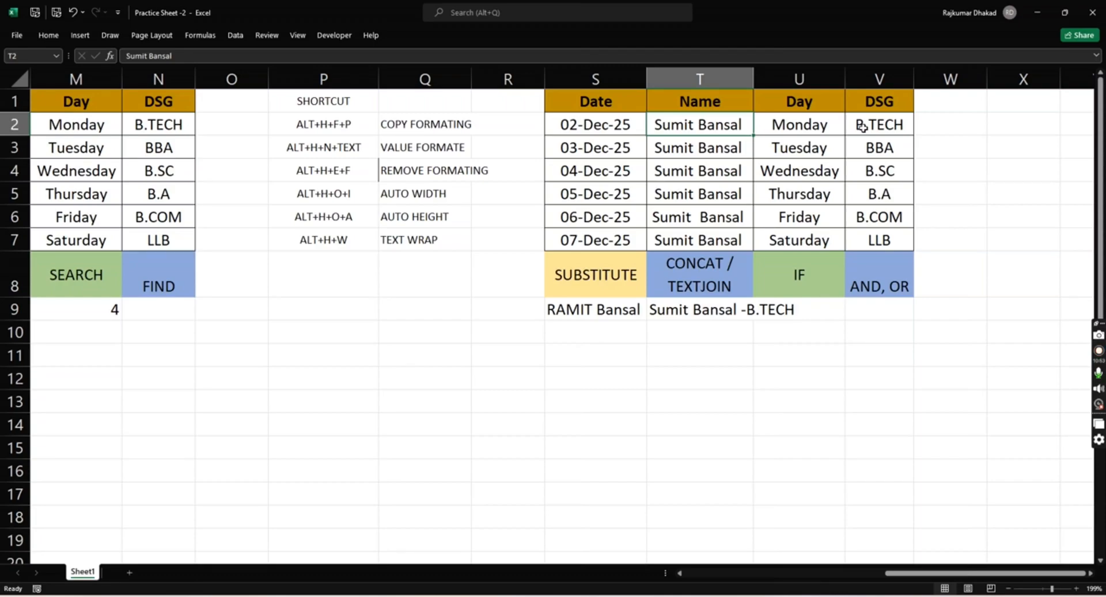
{"action": "key", "text": "F2"}
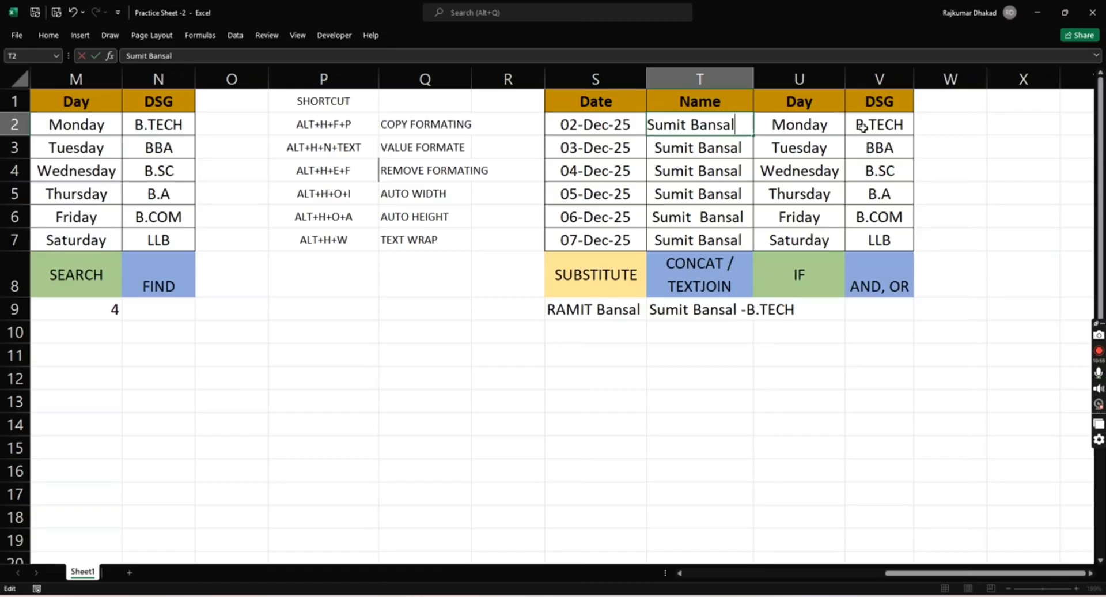
{"action": "key", "text": "Return"}
{"action": "key", "text": "Down"}
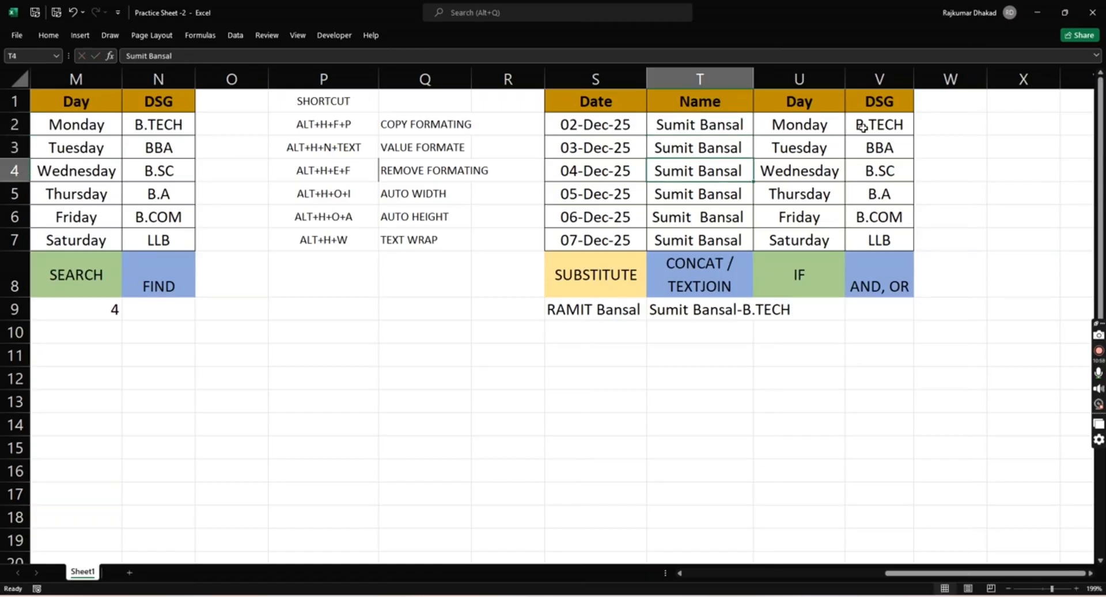
{"action": "key", "text": "Up"}
{"action": "key", "text": "Up"}
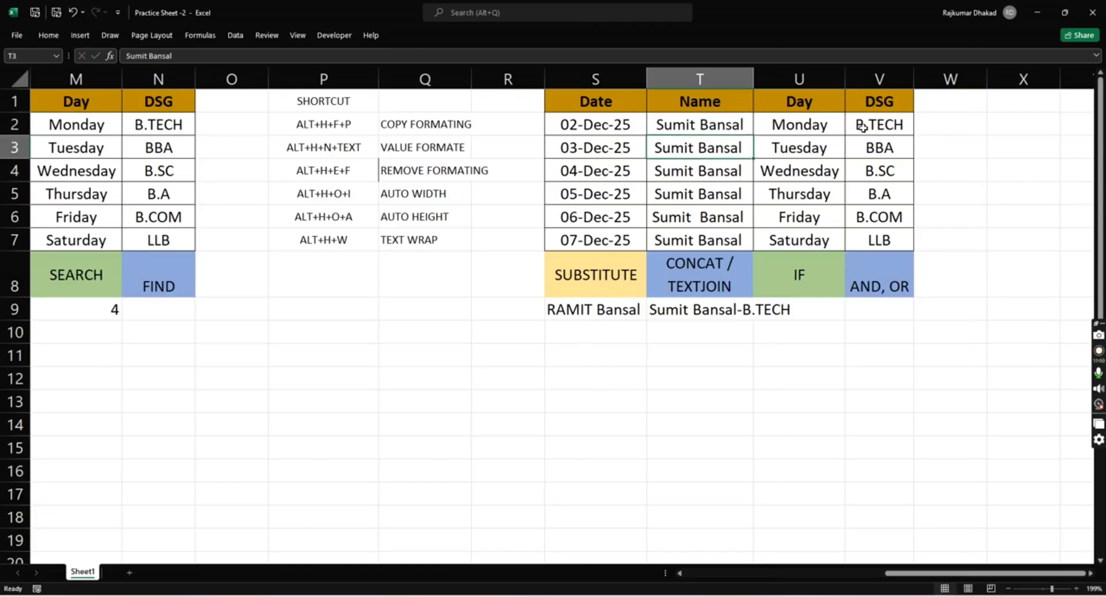
{"action": "key", "text": "Left"}
{"action": "key", "text": "Left"}
{"action": "key", "text": "Right"}
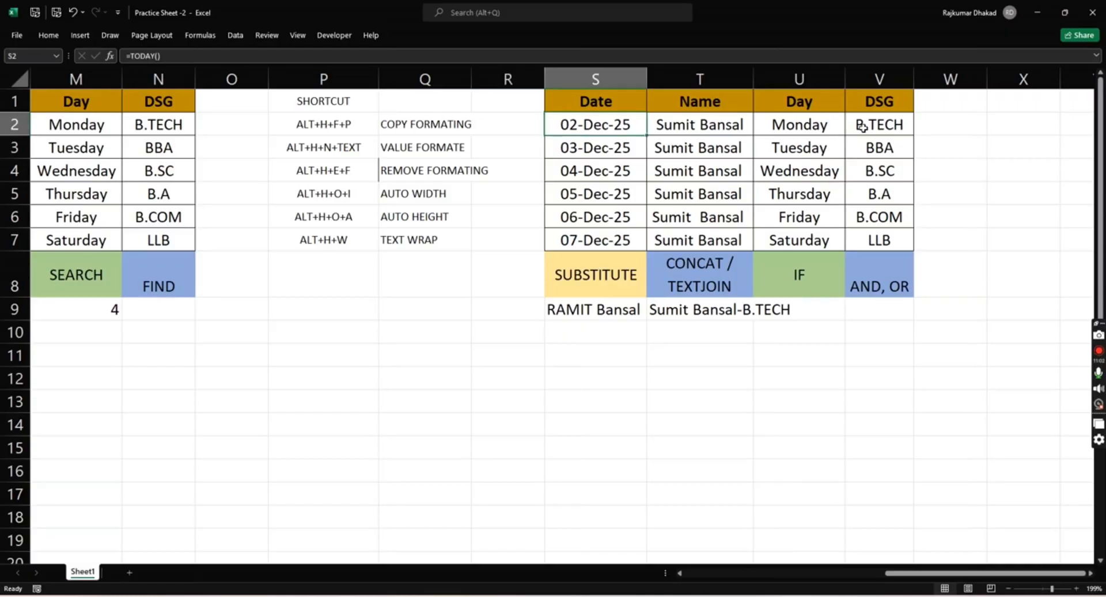
{"action": "key", "text": "Right"}
{"action": "key", "text": "Right"}
{"action": "key", "text": "Left"}
{"action": "key", "text": "Left"}
{"action": "key", "text": "Right"}
{"action": "key", "text": "Down"}
{"action": "key", "text": "Down"}
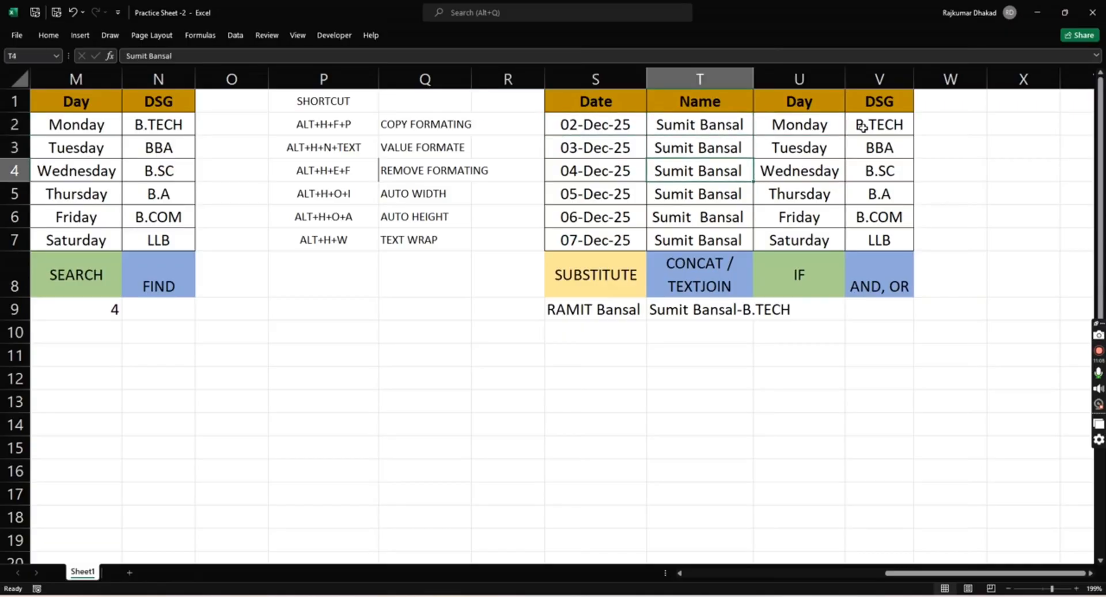
{"action": "key", "text": "Up"}
{"action": "key", "text": "Up"}
{"action": "key", "text": "Down"}
{"action": "key", "text": "Up"}
{"action": "key", "text": "Up"}
{"action": "key", "text": "Down"}
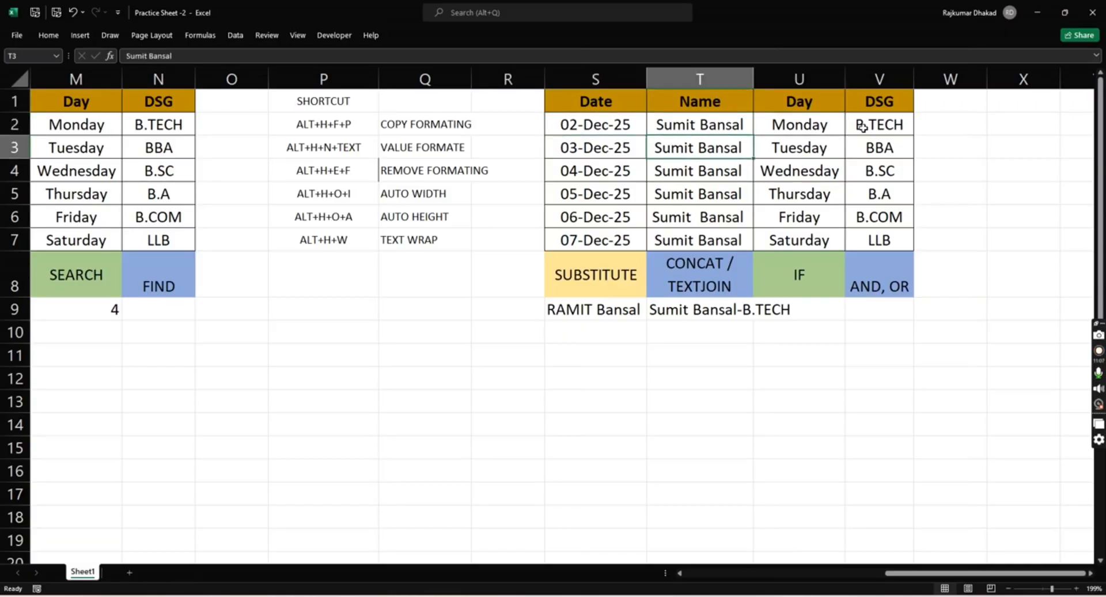
{"action": "key", "text": "Down"}
{"action": "key", "text": "Up"}
{"action": "key", "text": "Down"}
{"action": "key", "text": "Down"}
{"action": "key", "text": "Down"}
{"action": "key", "text": "Down"}
{"action": "key", "text": "Down"}
{"action": "key", "text": "Down"}
{"action": "key", "text": "Down"}
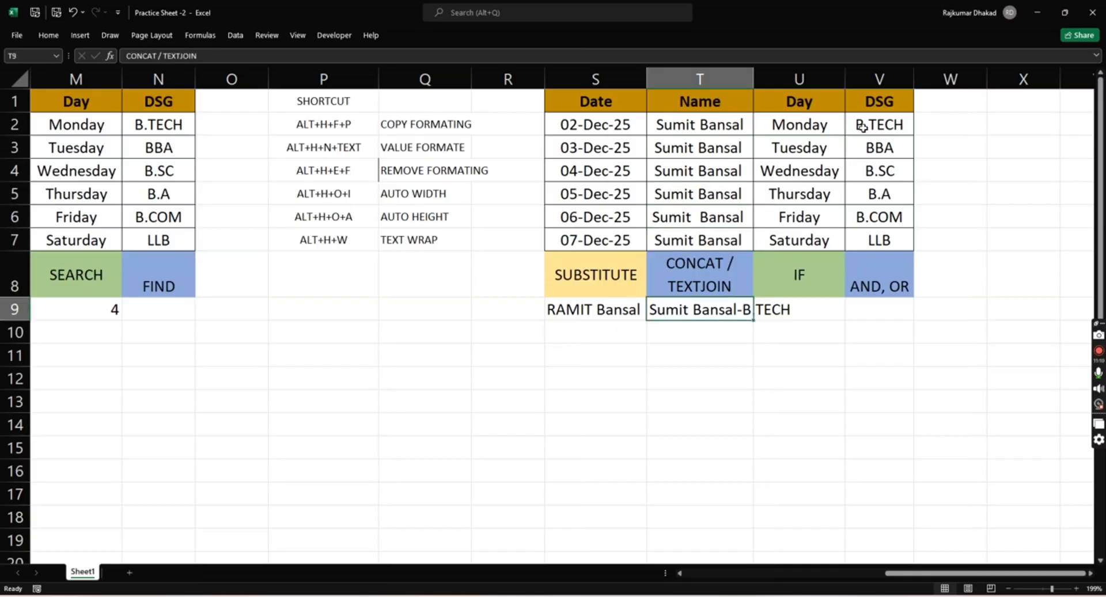
{"action": "key", "text": "Down"}
{"action": "key", "text": "Down"}
{"action": "key", "text": "Up"}
{"action": "key", "text": "Up"}
{"action": "key", "text": "Up"}
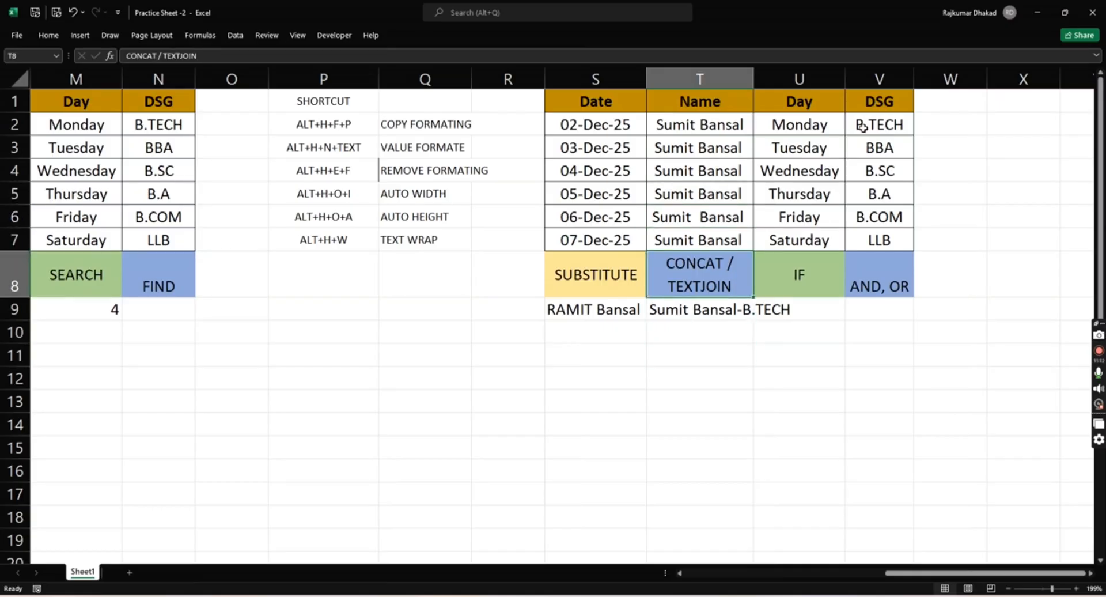
- Add a space on each side of the hyphen in the T9 formula, making it =CONCAT(T2," - ",V2)
{"action": "key", "text": "Down"}
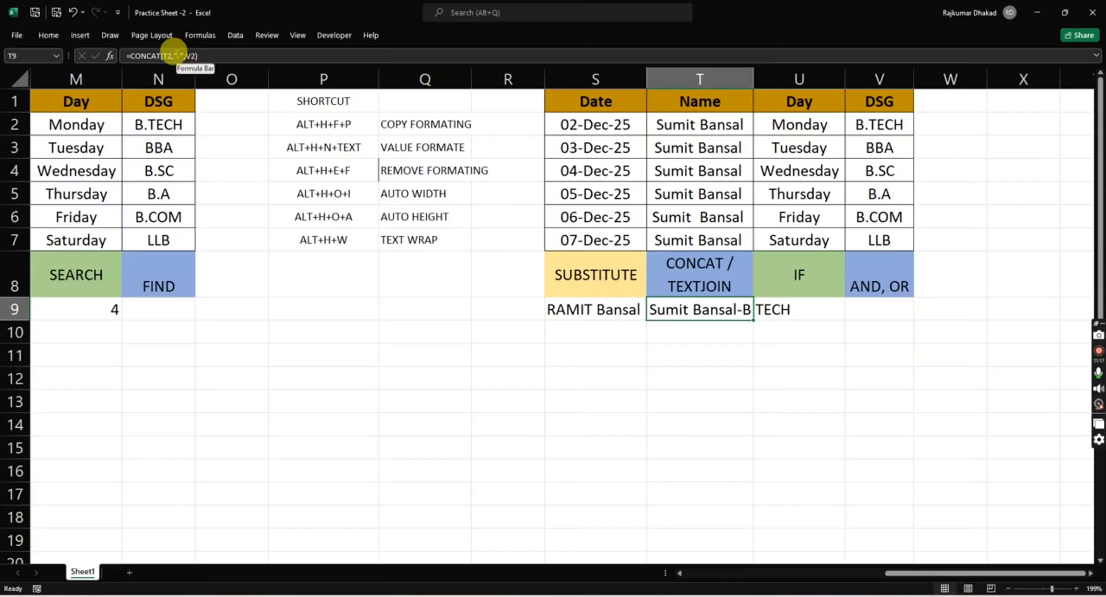
{"action": "left_click", "coordinate": [176, 56]}
{"action": "key", "text": "Right"}
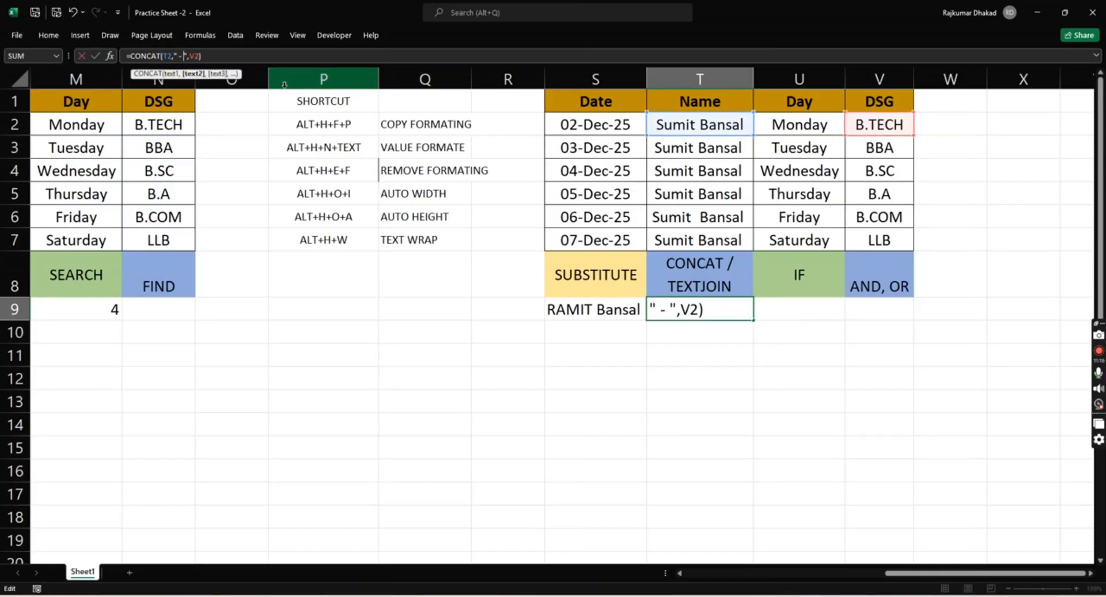
{"action": "key", "text": "Return"}
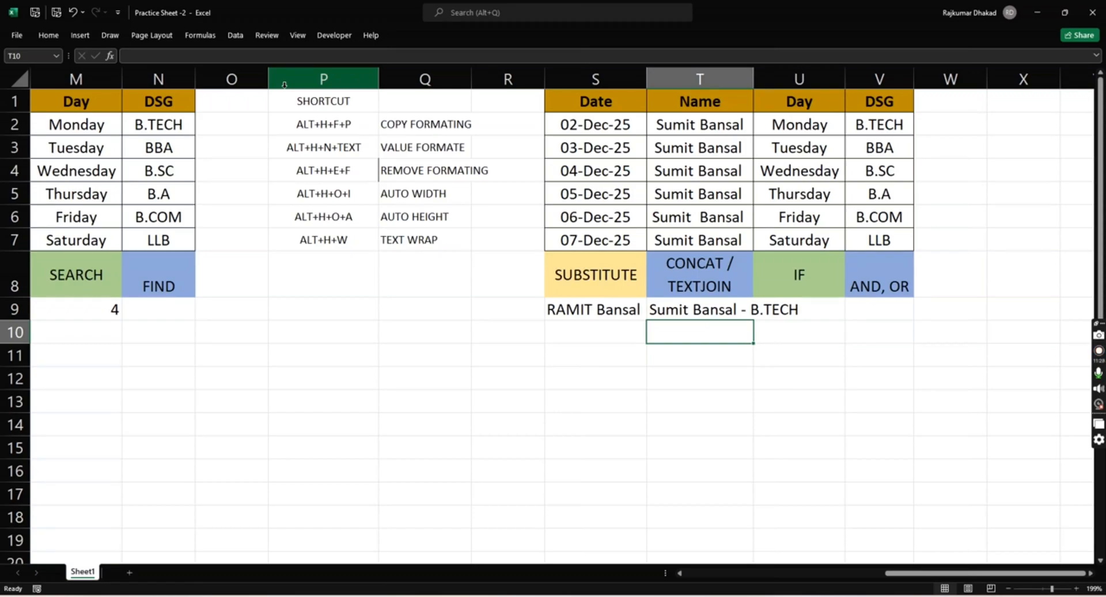
- Start a TEXTJOIN formula in T10 with " - " as its delimiter
{"action": "type", "text": "="}
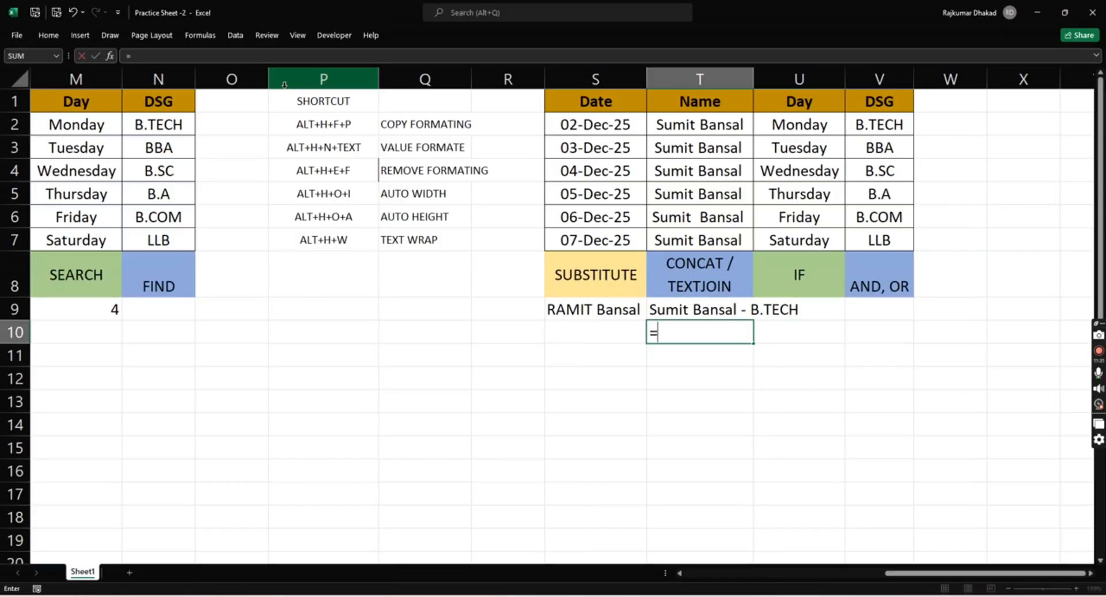
{"action": "type", "text": "text"}
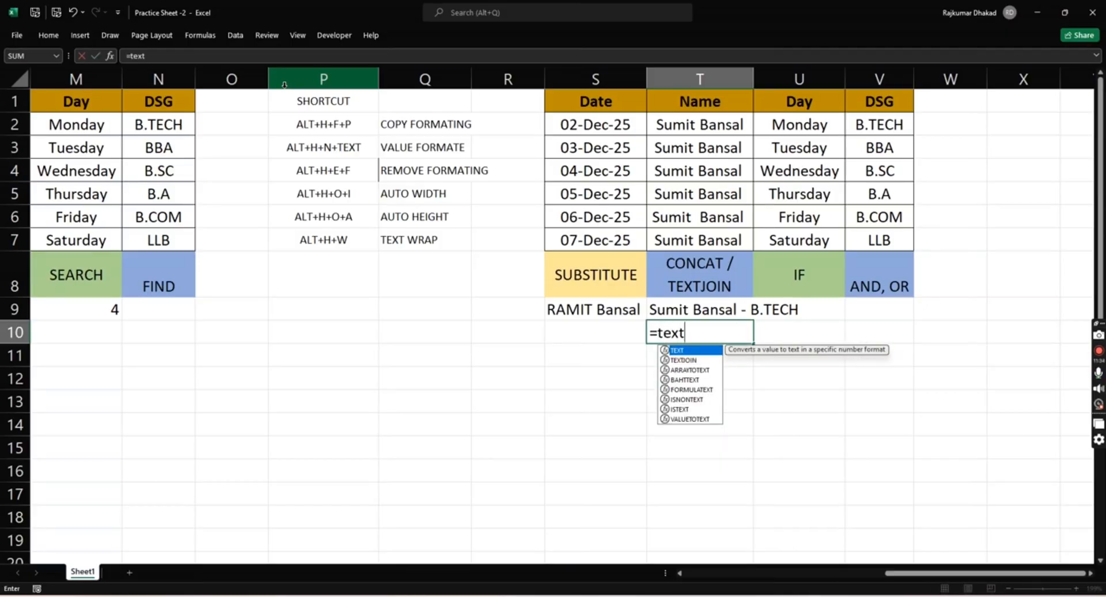
{"action": "key", "text": "Tab"}
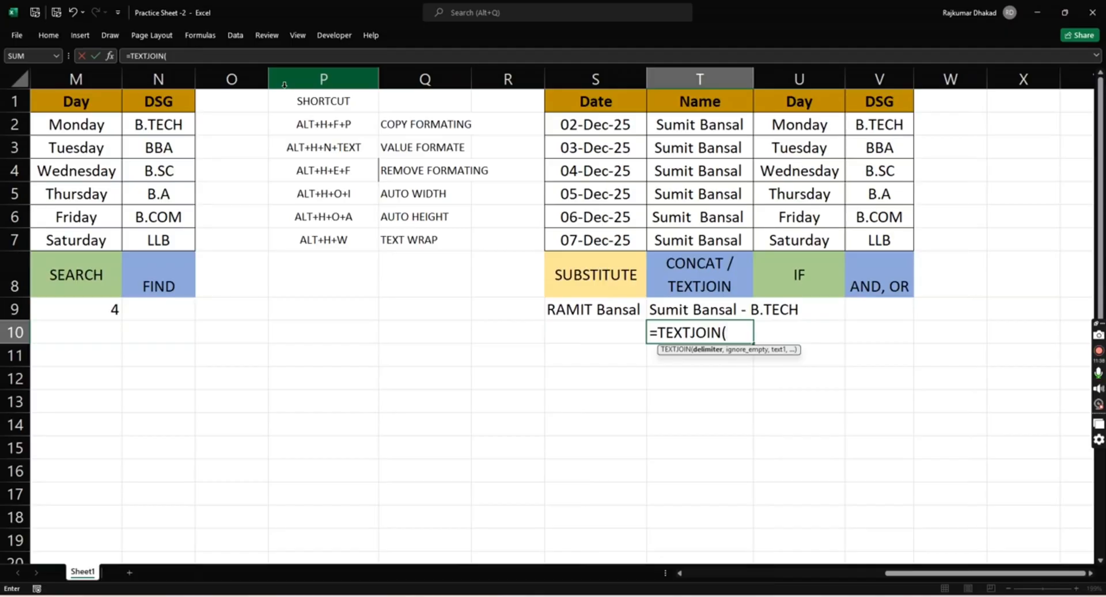
{"action": "type", "text": "\" - \","}
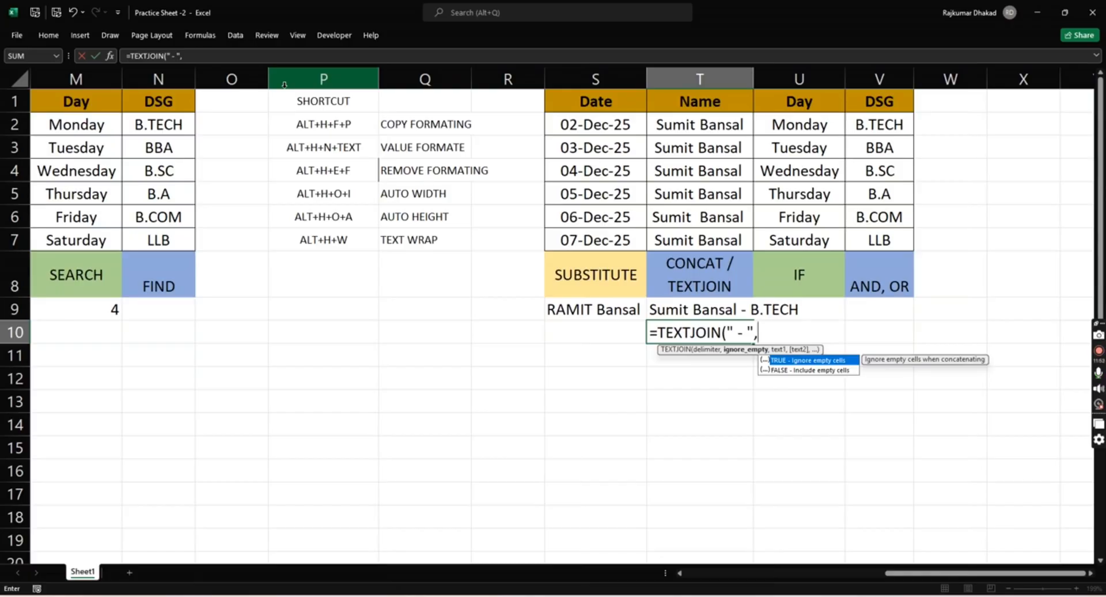
- Complete the T10 formula as =TEXTJOIN(" - ",0,T2,V2), with 0 for ignore_empty and the name and DSG cells as texts
{"action": "type", "text": "0,"}
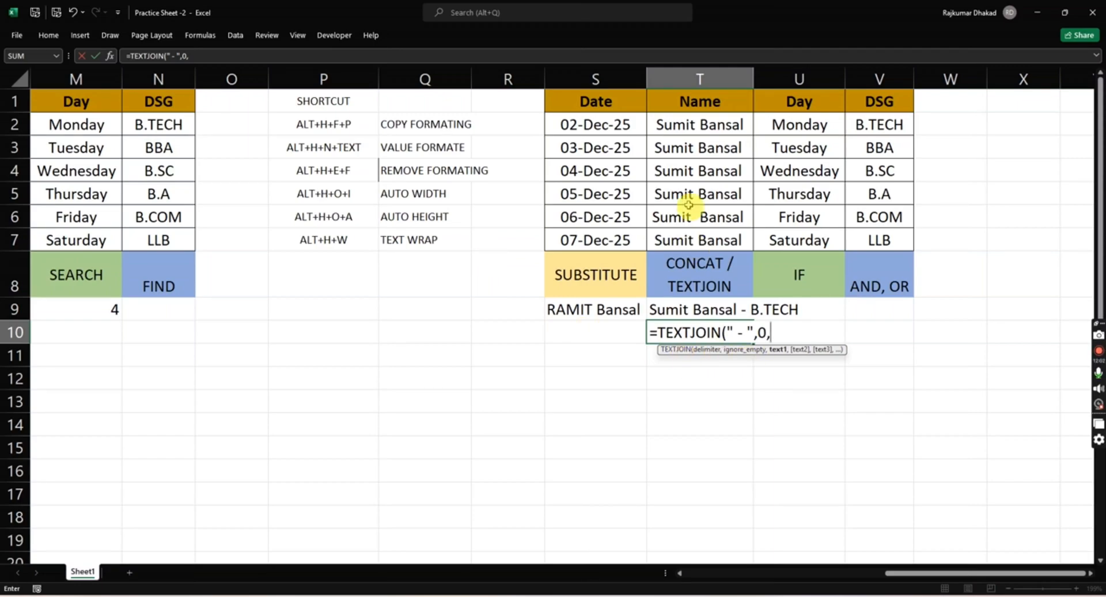
{"action": "left_click", "coordinate": [701, 126]}
{"action": "type", "text": ","}
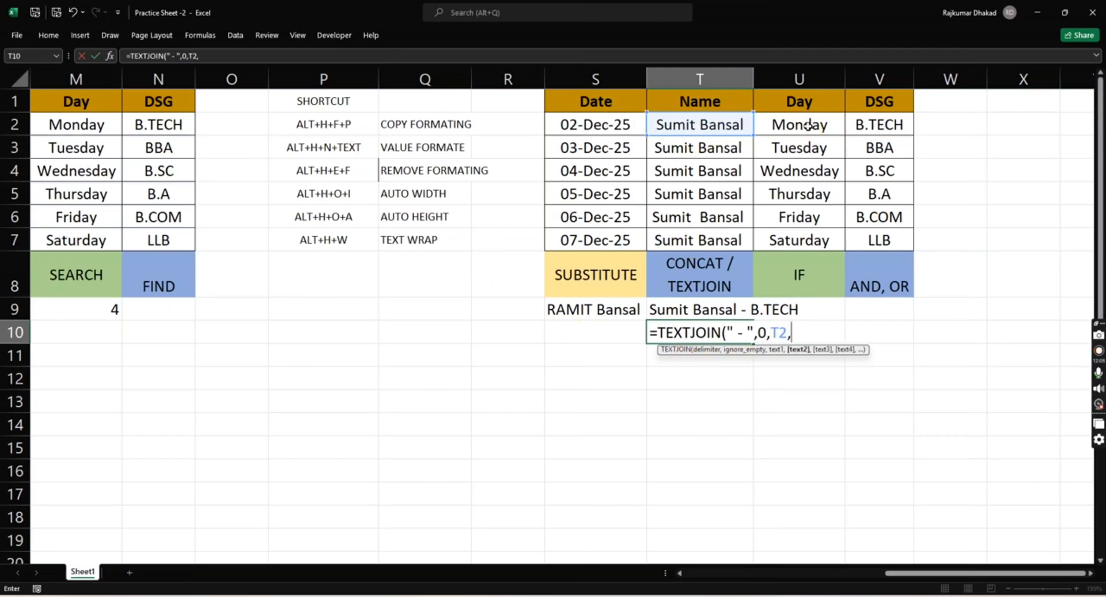
{"action": "left_click", "coordinate": [866, 121]}
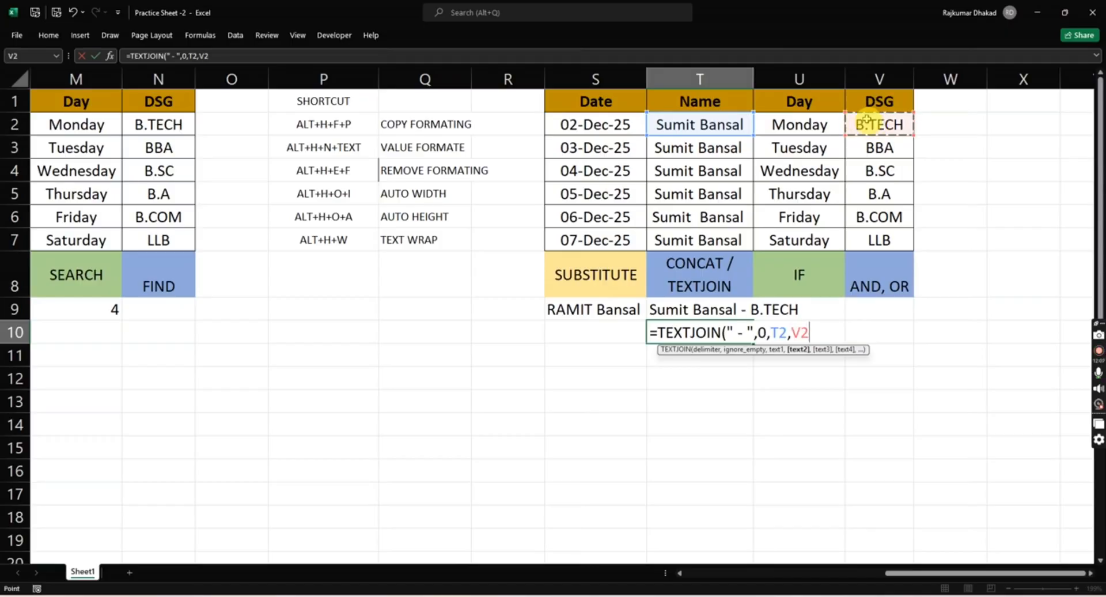
{"action": "type", "text": ")"}
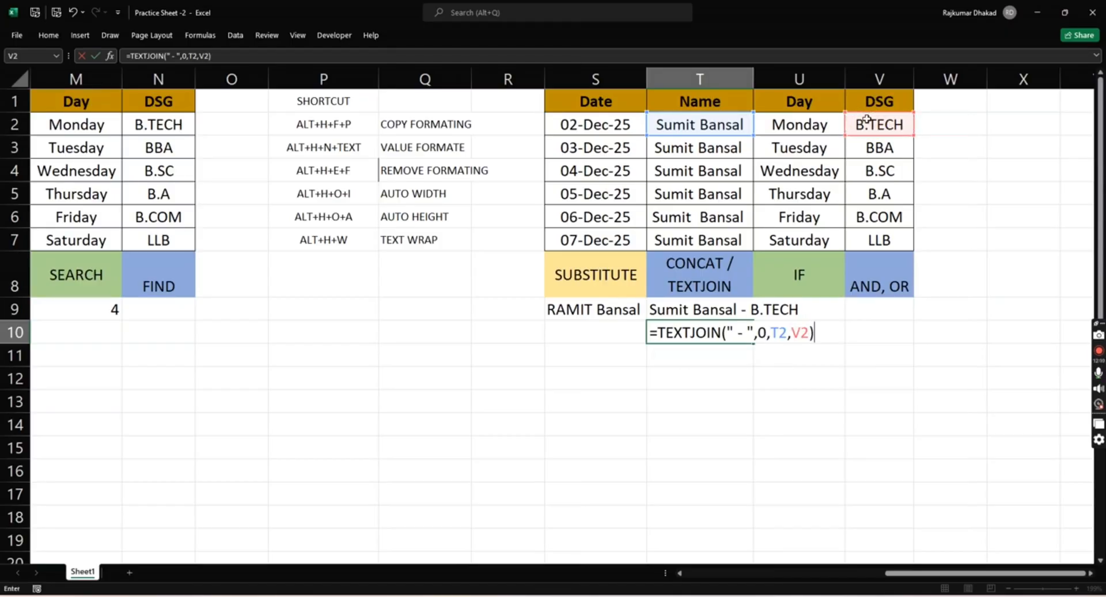
{"action": "key", "text": "Return"}
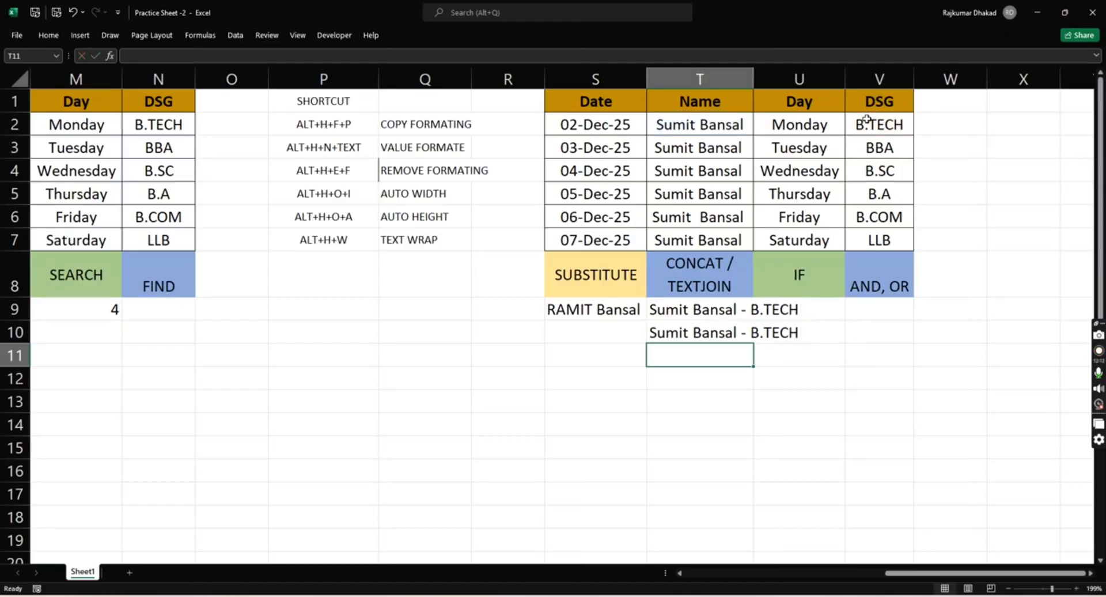
- Compare the CONCAT formula in T9 with the TEXTJOIN formula in T10
{"action": "key", "text": "Up"}
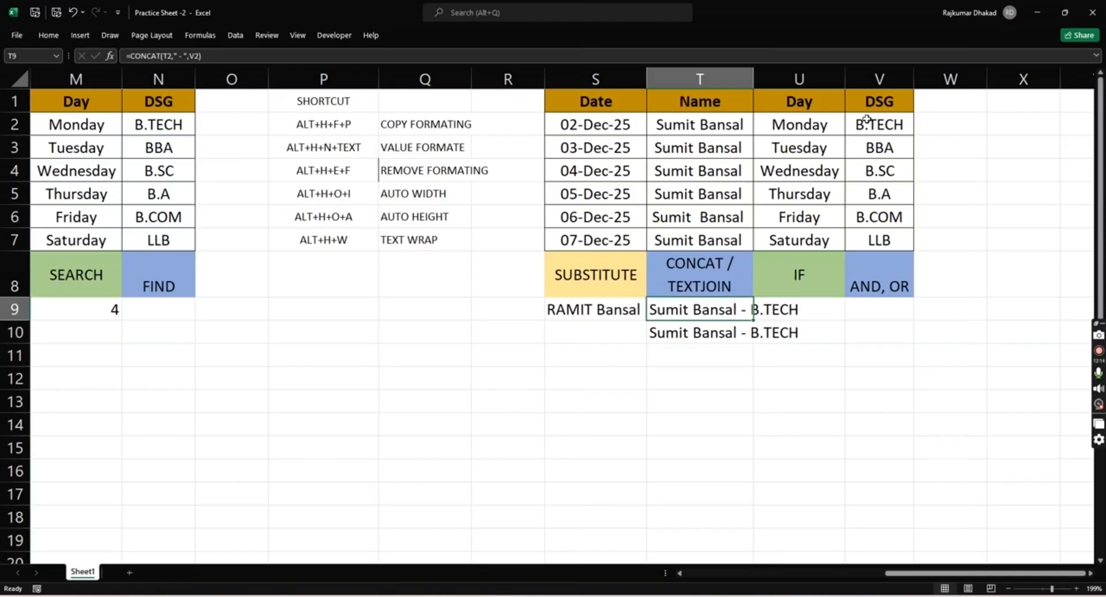
{"action": "key", "text": "Down"}
{"action": "key", "text": "Down"}
{"action": "key", "text": "Up"}
{"action": "key", "text": "Up"}
{"action": "key", "text": "Down"}
{"action": "key", "text": "Down"}
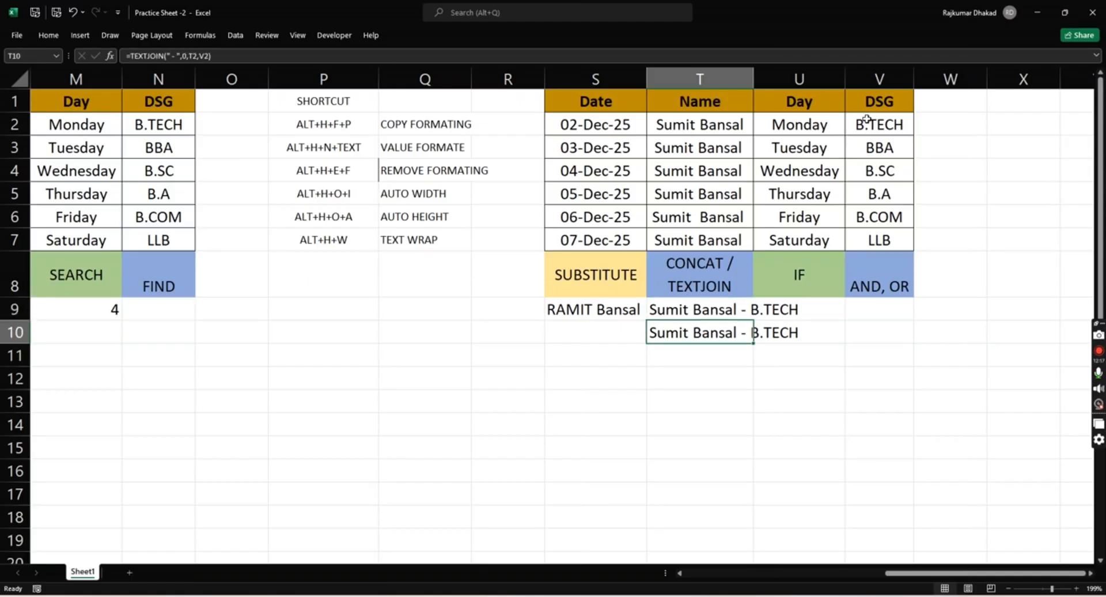
{"action": "key", "text": "Up"}
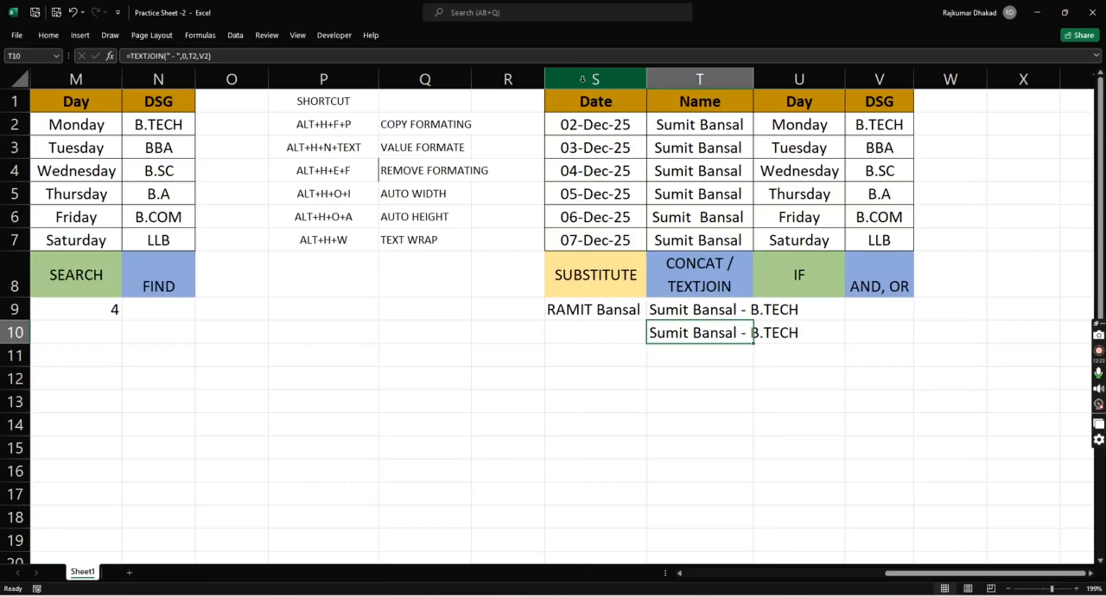
- Auto-fit the column widths of the whole table region S1:V10
{"action": "key", "text": "Right"}
{"action": "key", "text": "Up"}
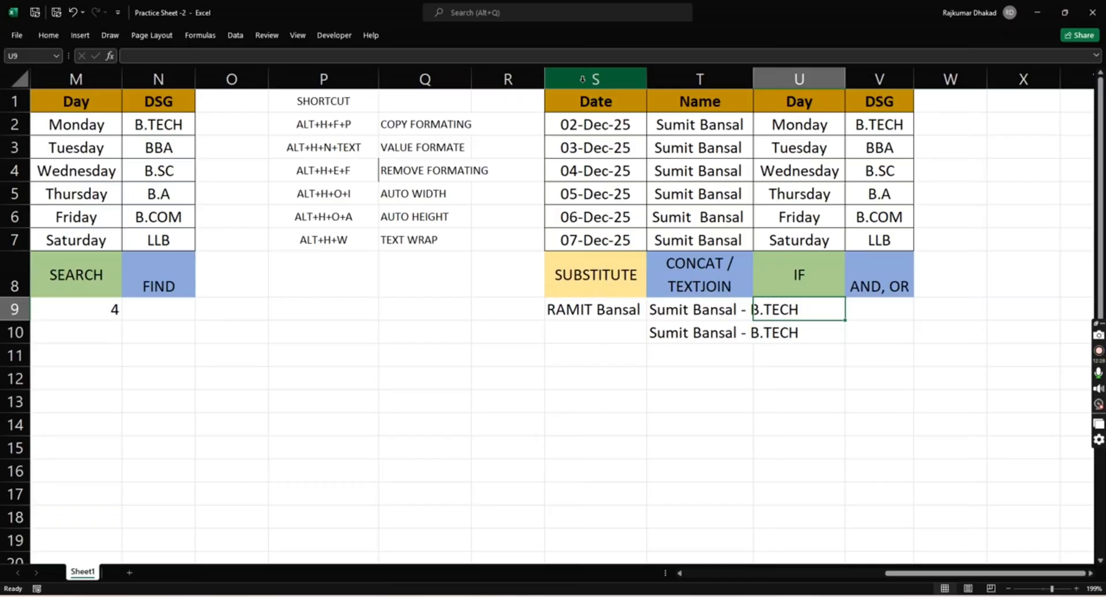
{"action": "key", "text": "ctrl+a"}
{"action": "key", "text": "alt+h"}
{"action": "key", "text": "o"}
{"action": "key", "text": "i"}
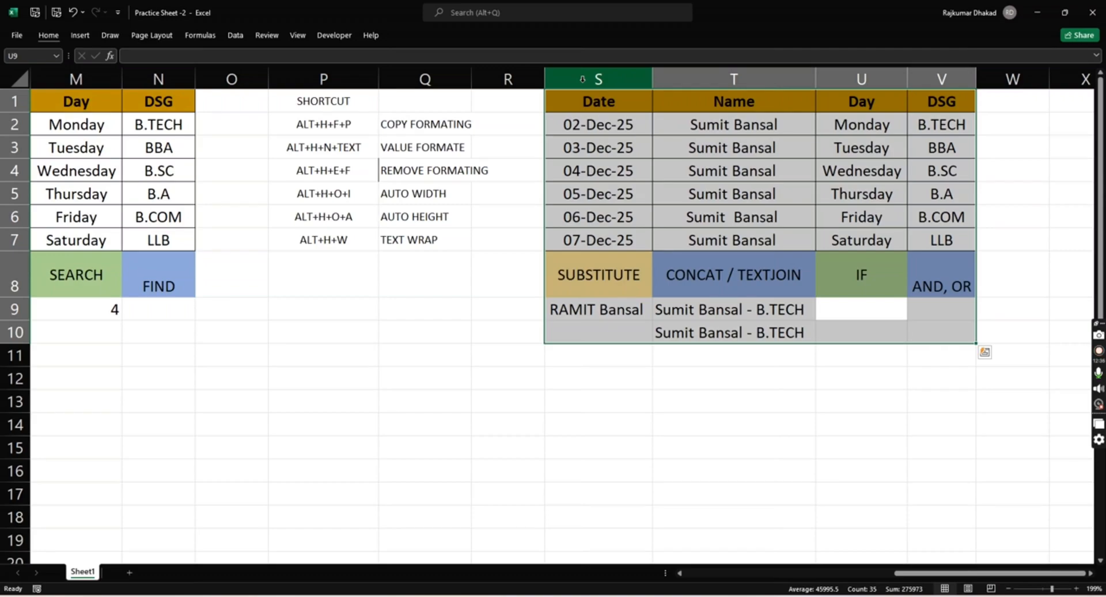
- Examine the entries in the Day and DSG columns of the table above the IF header
{"action": "key", "text": "Up"}
{"action": "key", "text": "Left"}
{"action": "key", "text": "Left"}
{"action": "key", "text": "Up"}
{"action": "key", "text": "Up"}
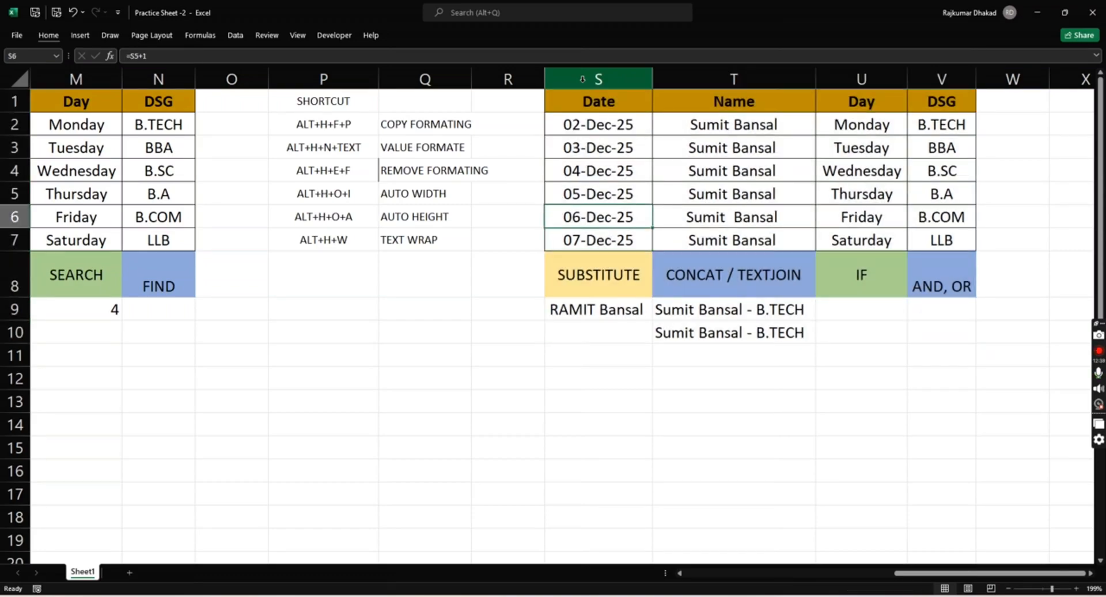
{"action": "key", "text": "Right"}
{"action": "key", "text": "Right"}
{"action": "key", "text": "Up"}
{"action": "key", "text": "Up"}
{"action": "key", "text": "Up"}
{"action": "key", "text": "Up"}
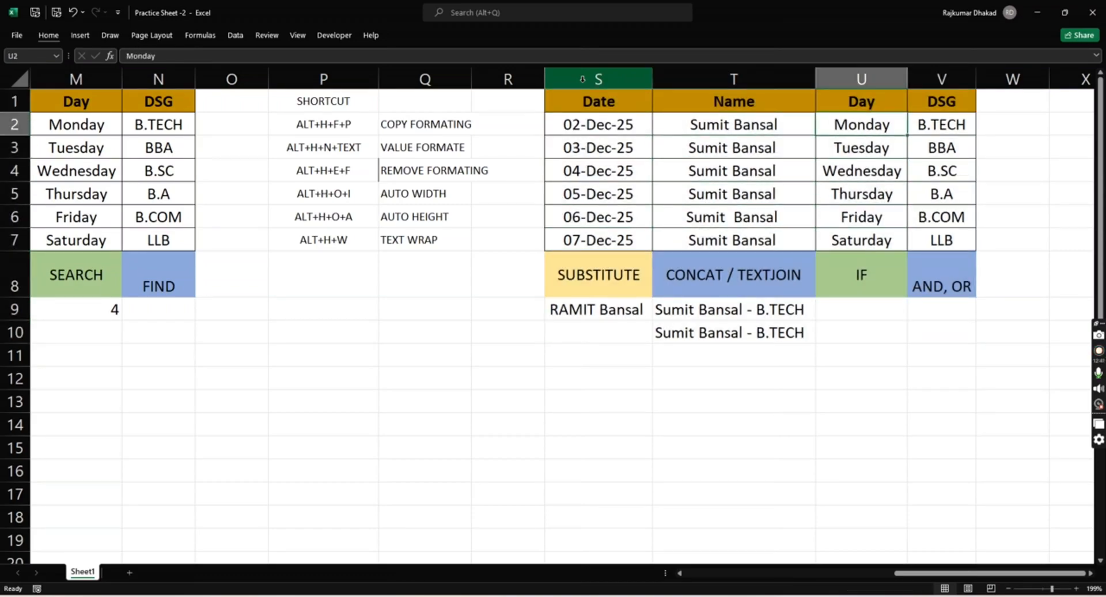
{"action": "key", "text": "Down"}
{"action": "key", "text": "Down"}
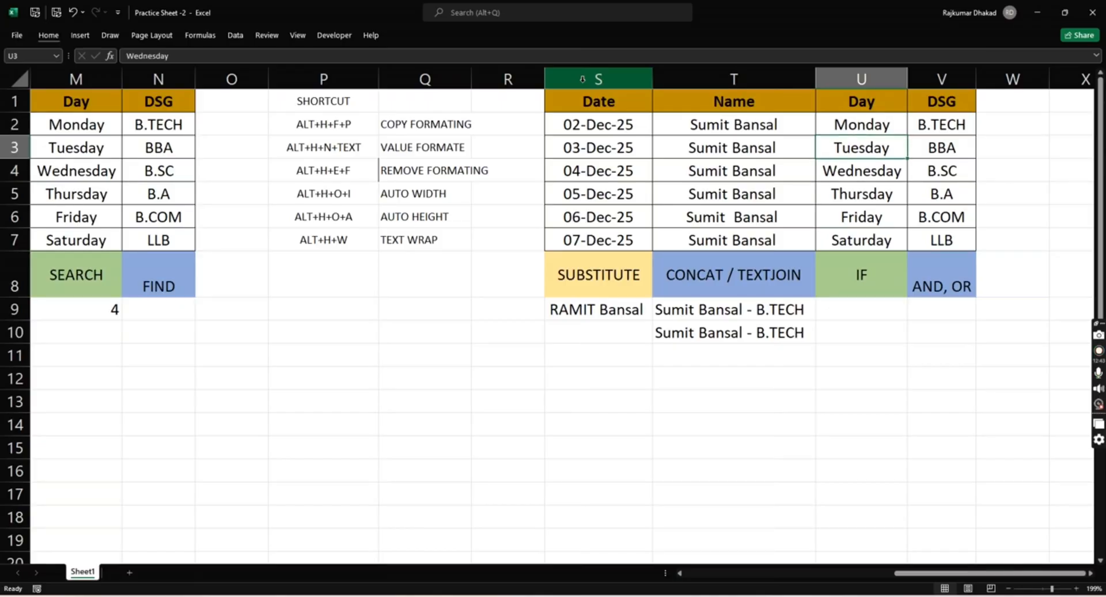
{"action": "key", "text": "Up"}
{"action": "key", "text": "Right"}
{"action": "key", "text": "Up"}
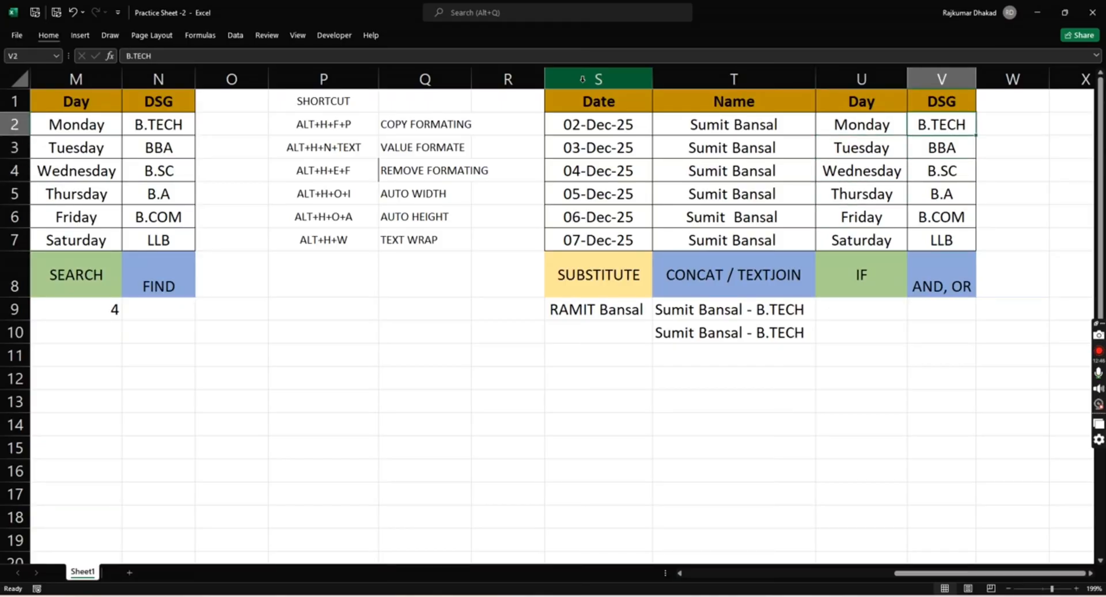
{"action": "key", "text": "Down"}
{"action": "key", "text": "Down"}
{"action": "key", "text": "Down"}
{"action": "key", "text": "Down"}
{"action": "key", "text": "Down"}
{"action": "key", "text": "Down"}
{"action": "key", "text": "Down"}
{"action": "key", "text": "Down"}
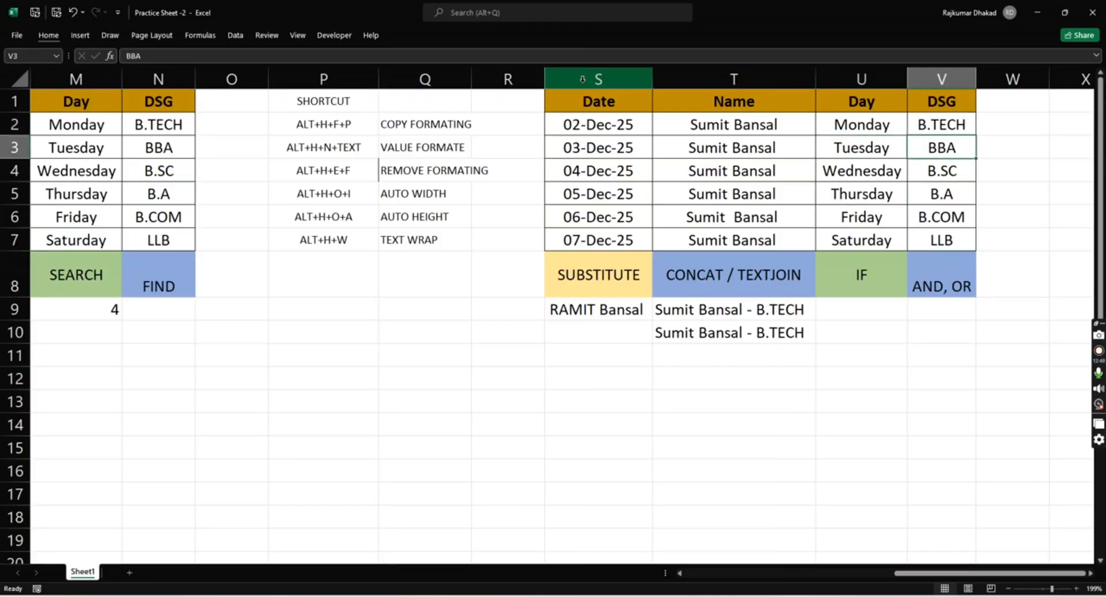
- Undo the column-width auto-fit of the table region S1:V10 and redo it
{"action": "key", "text": "Left"}
{"action": "key", "text": "Up"}
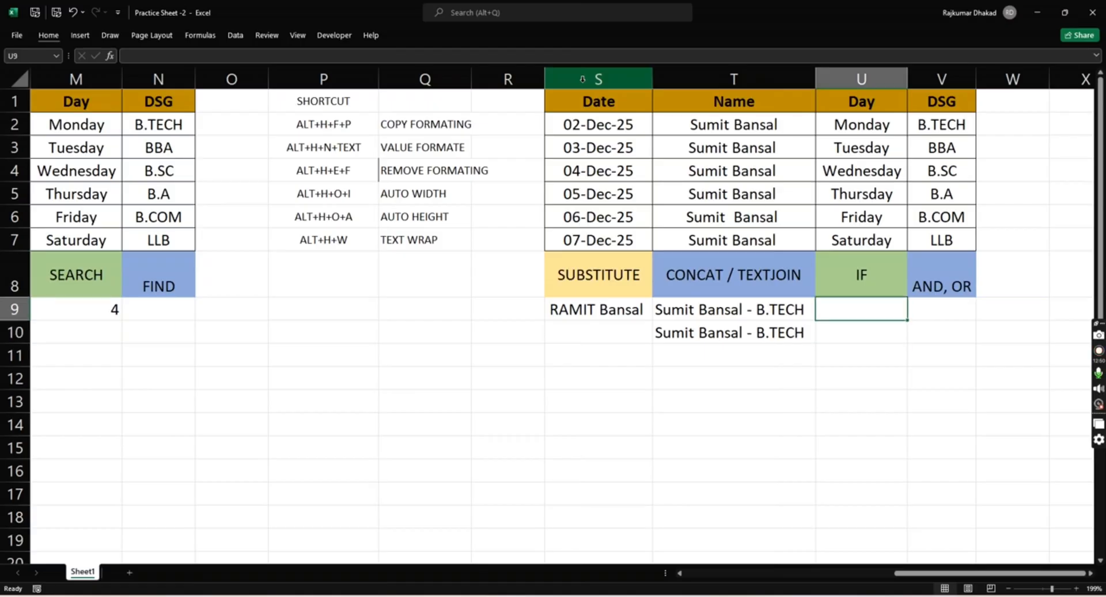
{"action": "key", "text": "Up"}
{"action": "key", "text": "Up"}
{"action": "key", "text": "Up"}
{"action": "key", "text": "Up"}
{"action": "key", "text": "Up"}
{"action": "key", "text": "Left"}
{"action": "key", "text": "Up"}
{"action": "key", "text": "Up"}
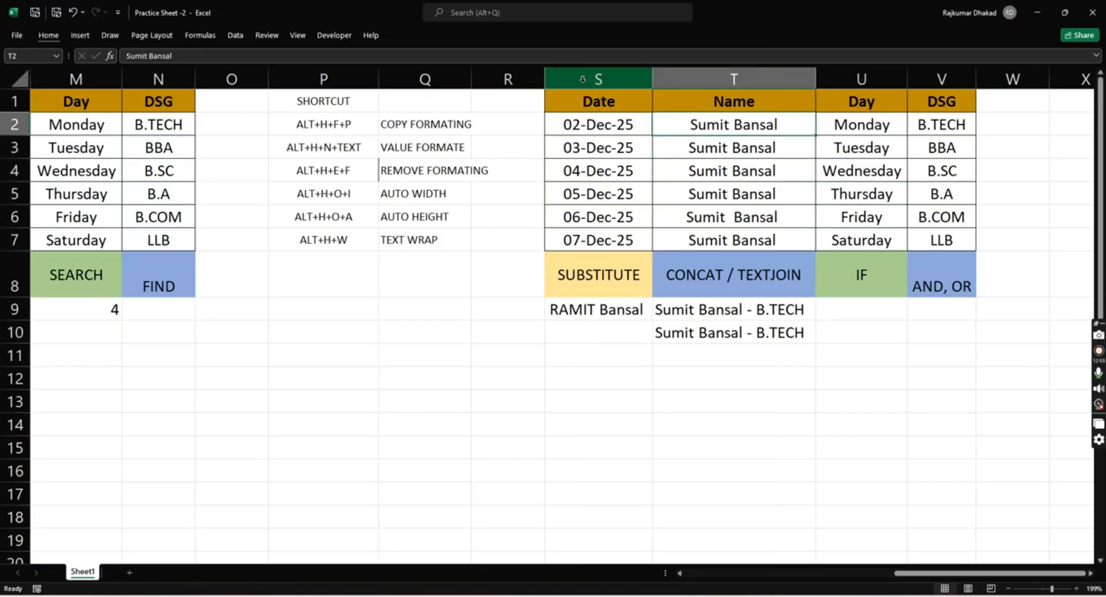
{"action": "key", "text": "ctrl+z"}
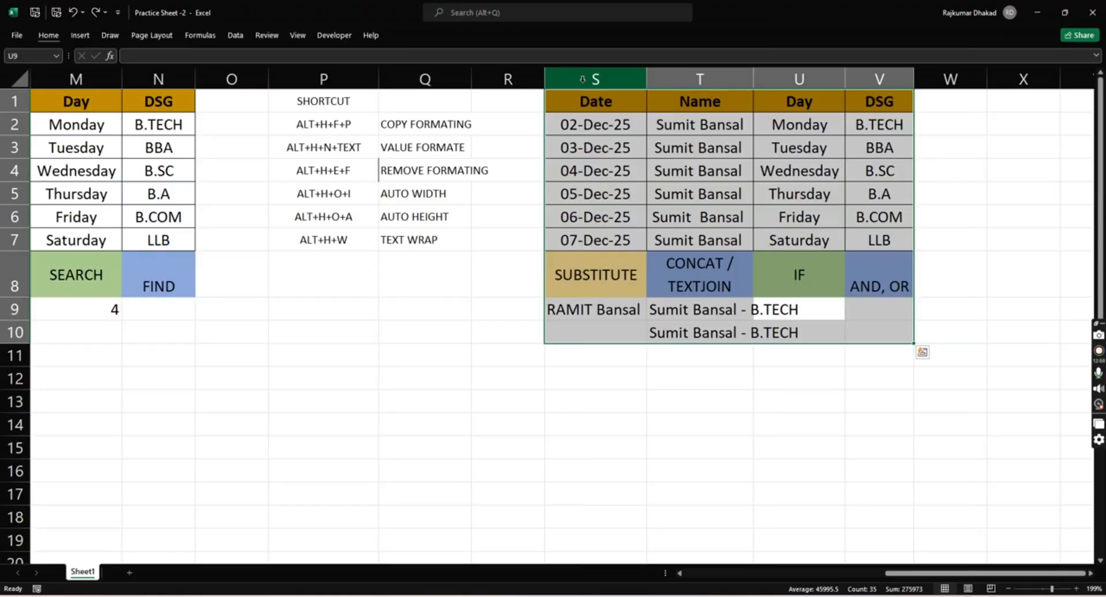
{"action": "key", "text": "ctrl+y"}
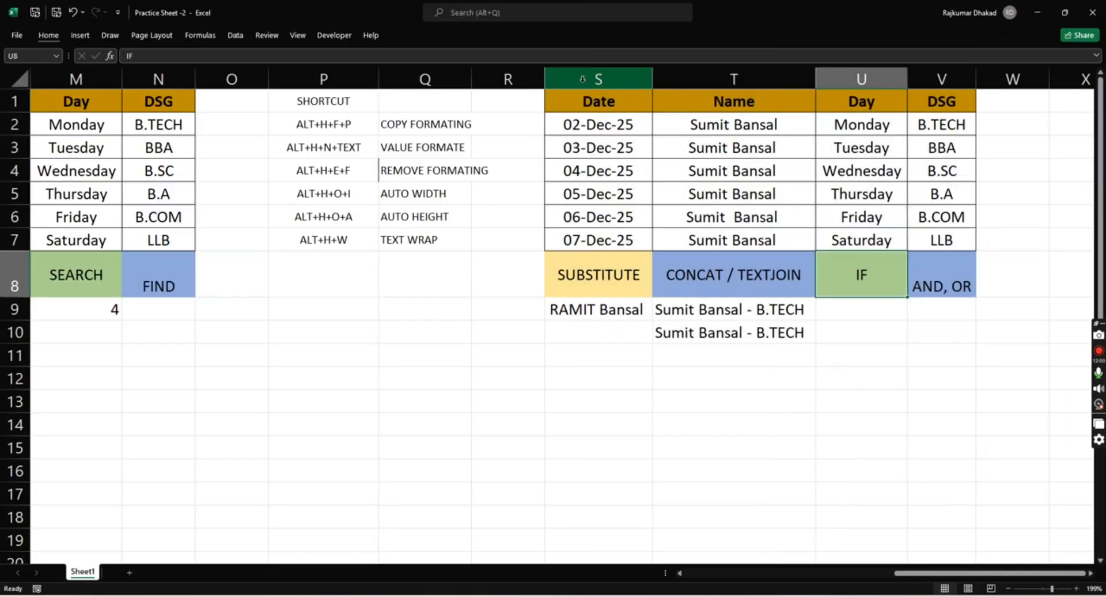
- Add CNTRL + Z in P8 below the shortcut list, matching the format of the entries above it
{"action": "key", "text": "Left"}
{"action": "key", "text": "Left"}
{"action": "key", "text": "Left"}
{"action": "key", "text": "Left"}
{"action": "key", "text": "Left"}
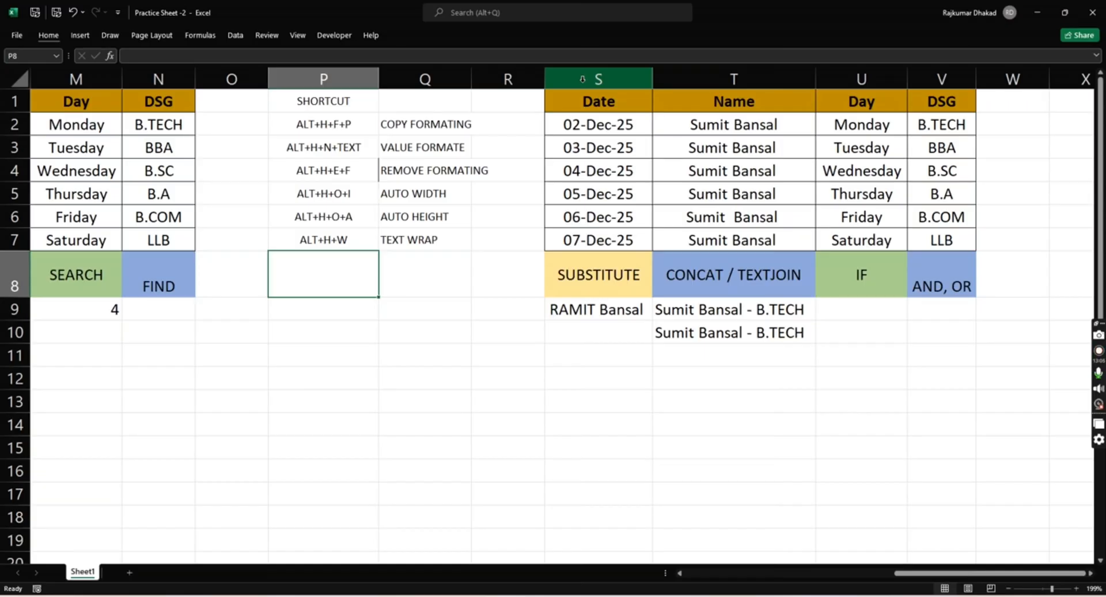
{"action": "type", "text": "cnt"}
{"action": "key", "text": "BackSpace"}
{"action": "key", "text": "BackSpace"}
{"action": "key", "text": "BackSpace"}
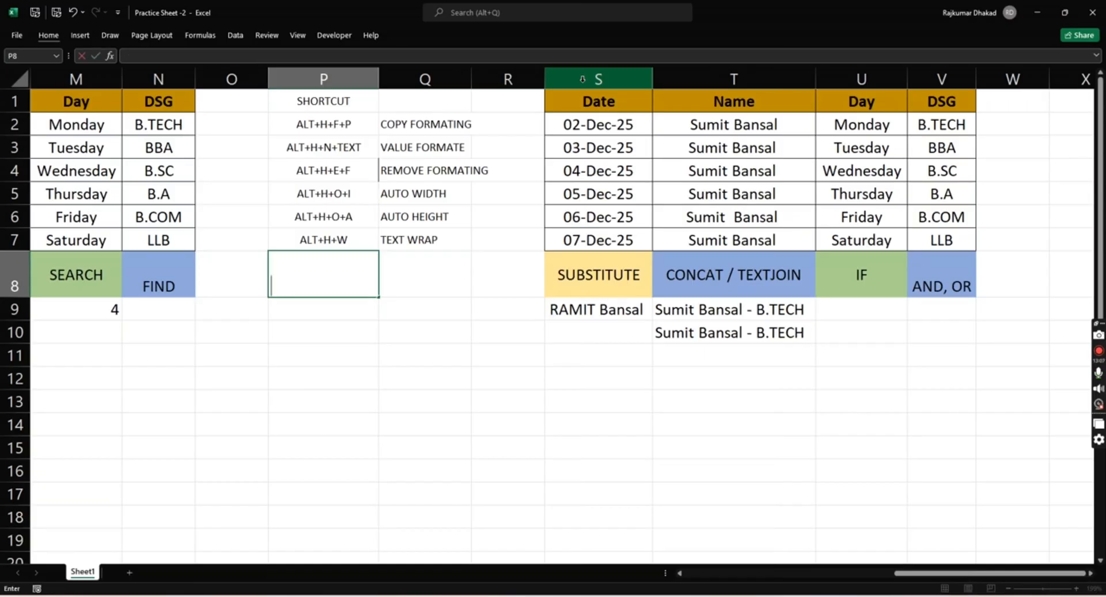
{"action": "type", "text": "CNTRL "}
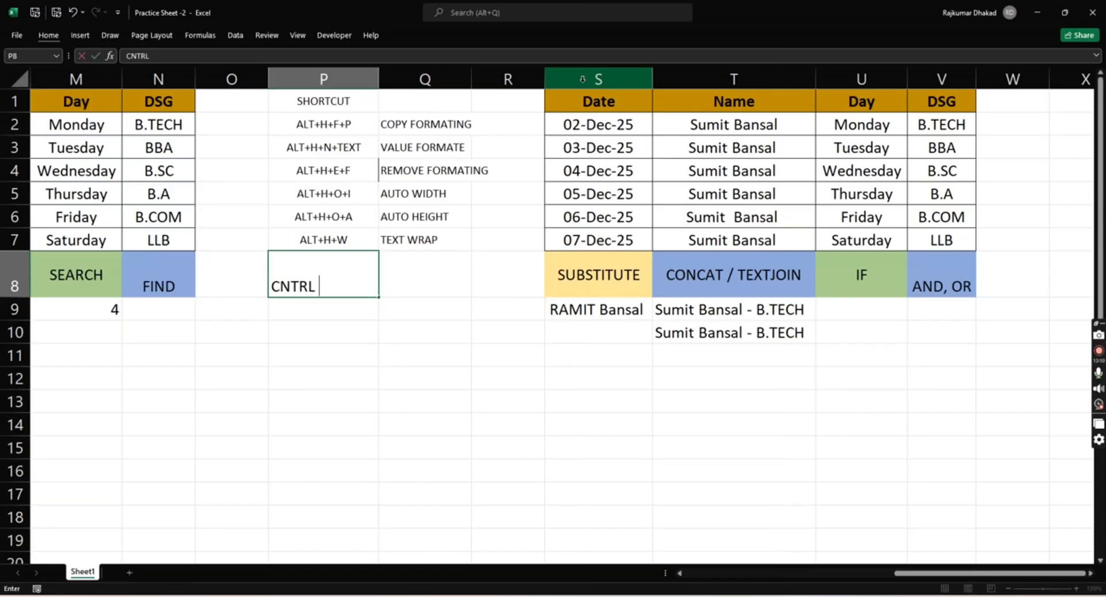
{"action": "type", "text": "+ Z"}
{"action": "key", "text": "ctrl+Return"}
- Enter the description UNDO in Q8 beside the CNTRL + Z shortcut
{"action": "key", "text": "Right"}
{"action": "type", "text": "RA"}
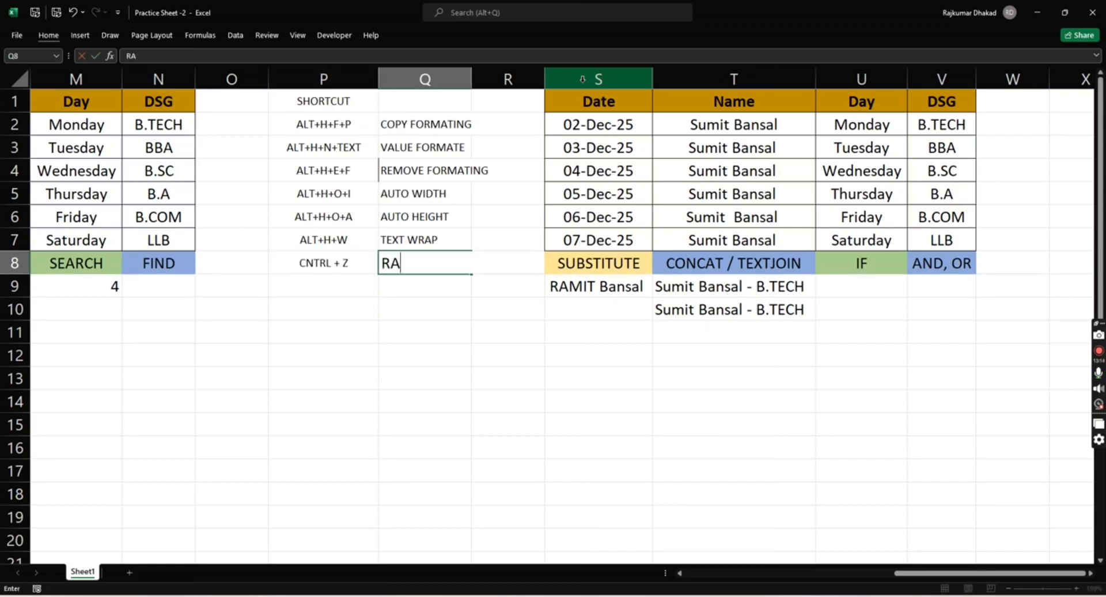
{"action": "key", "text": "BackSpace"}
{"action": "key", "text": "BackSpace"}
{"action": "type", "text": "UNDO"}
{"action": "key", "text": "Return"}
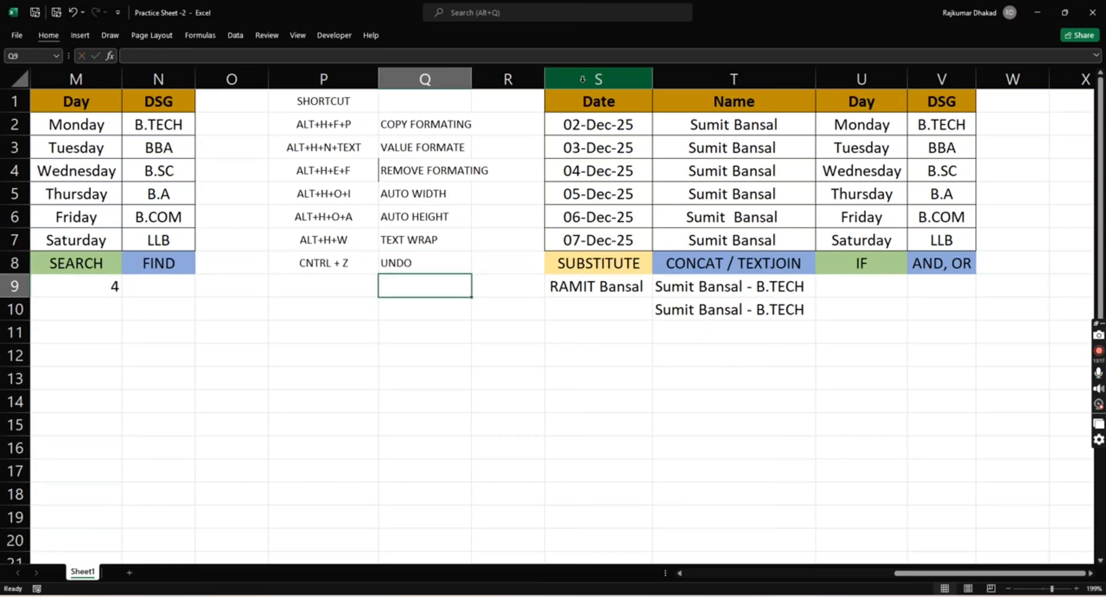
- Copy the CNTRL + Z entry down to P9 and change it to CNTRL + Y
{"action": "key", "text": "Left"}
{"action": "key", "text": "ctrl+d"}
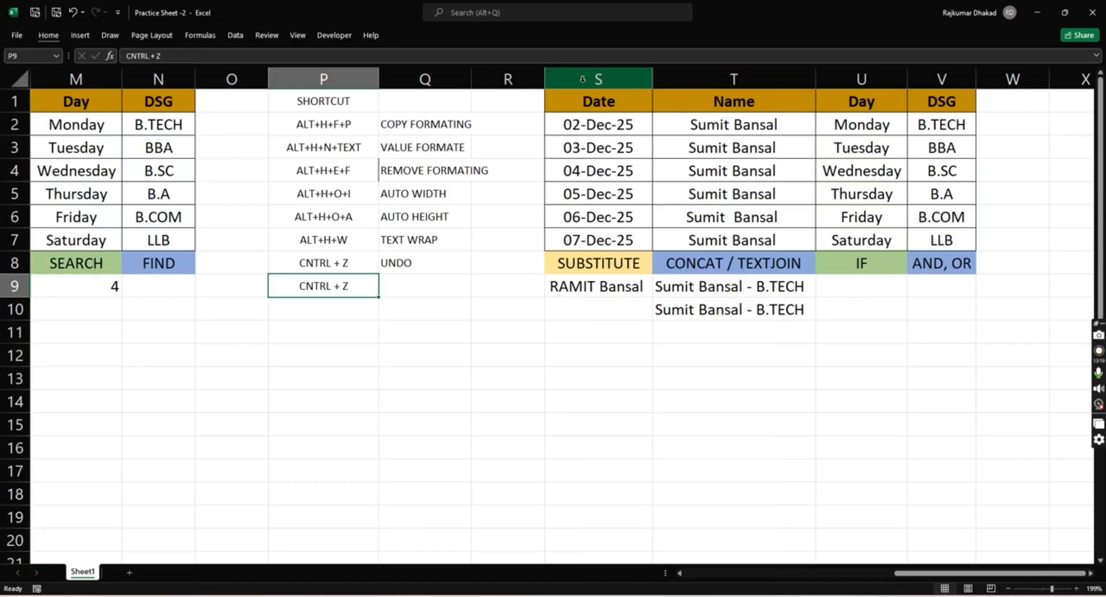
{"action": "left_click", "coordinate": [283, 60]}
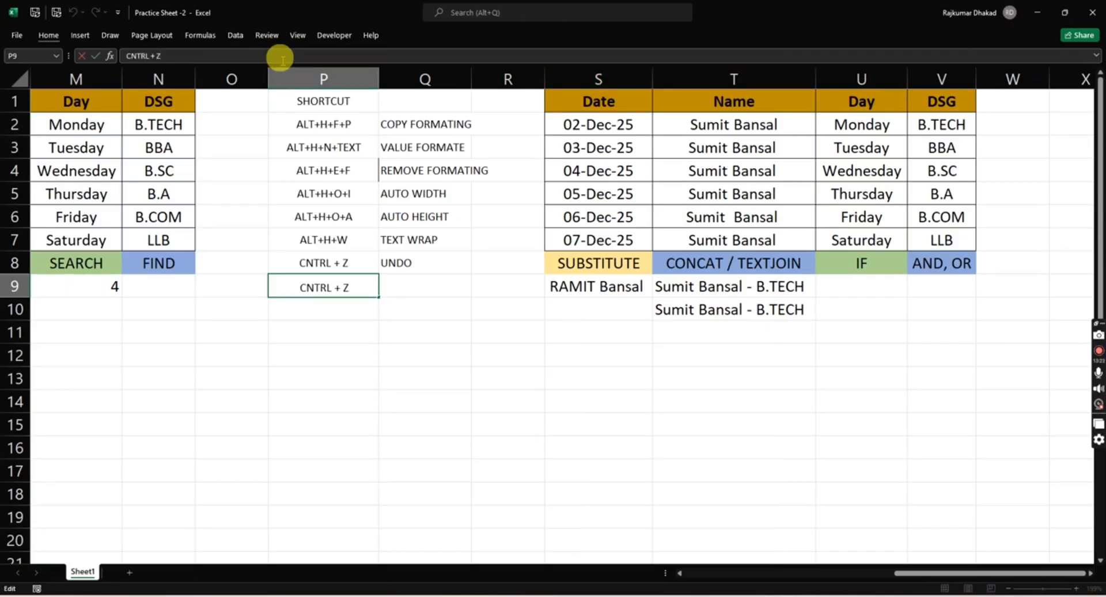
{"action": "key", "text": "BackSpace"}
{"action": "type", "text": "Y"}
{"action": "key", "text": "Return"}
- Enter the description RENDO in Q9 beside the CNTRL + Y shortcut
{"action": "key", "text": "Up"}
{"action": "key", "text": "Right"}
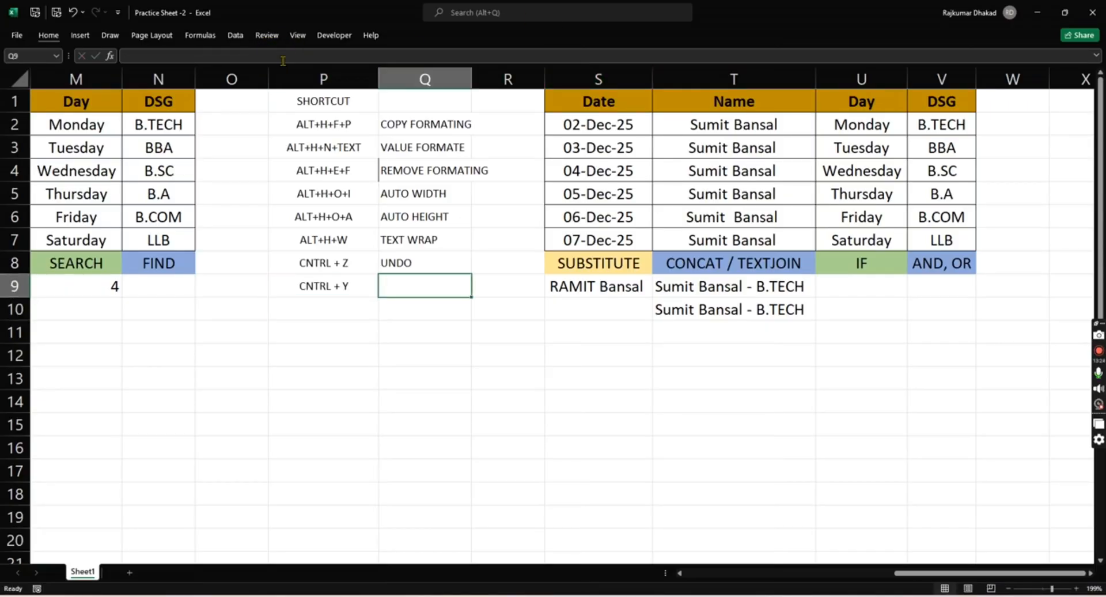
{"action": "type", "text": "RENDO"}
{"action": "key", "text": "Return"}
- Review the new UNDO and RENDO entries in rows 8 and 9 of the shortcut list
{"action": "key", "text": "Up"}
{"action": "key", "text": "Left"}
{"action": "key", "text": "Left"}
{"action": "key", "text": "Right"}
{"action": "key", "text": "Up"}
{"action": "key", "text": "Right"}
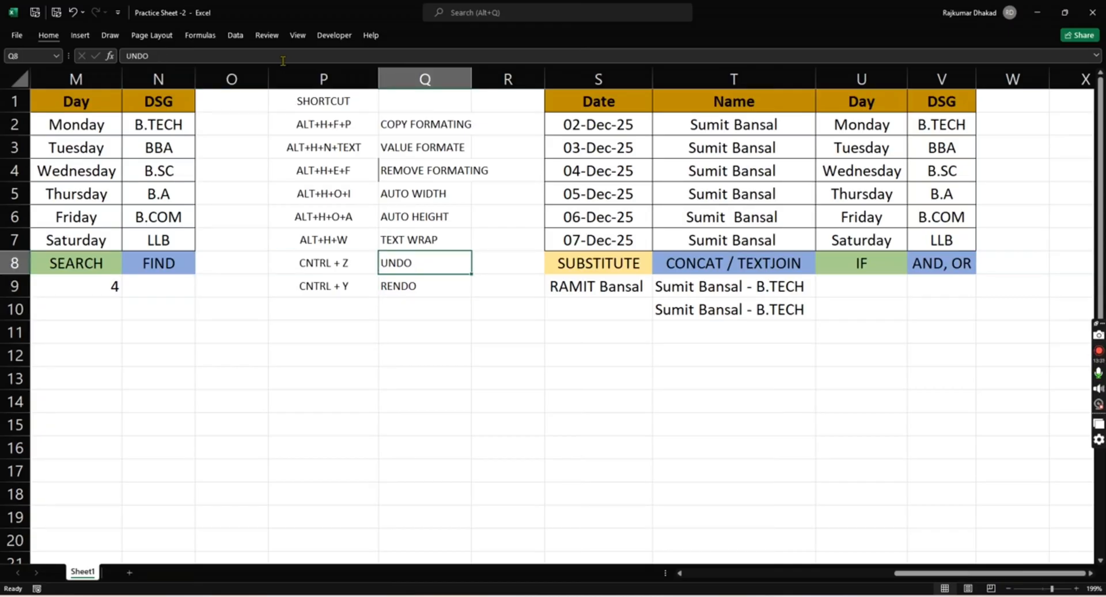
{"action": "key", "text": "Down"}
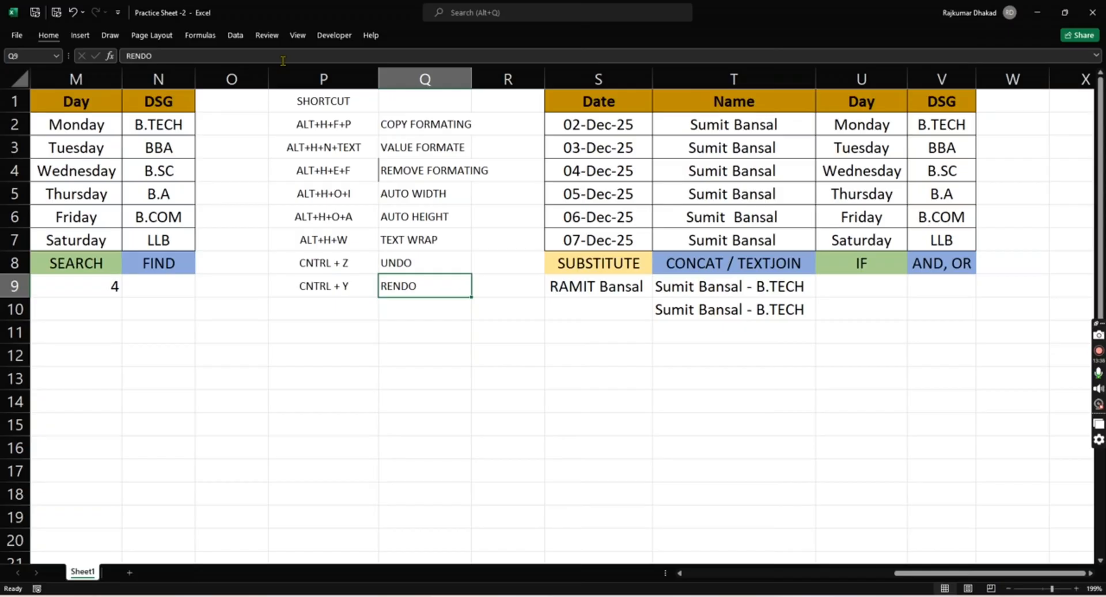
- Examine the entries in the Date and Name columns of the table in S1:V7
{"action": "key", "text": "Right"}
{"action": "key", "text": "Right"}
{"action": "key", "text": "Up"}
{"action": "key", "text": "Up"}
{"action": "key", "text": "Up"}
{"action": "key", "text": "Up"}
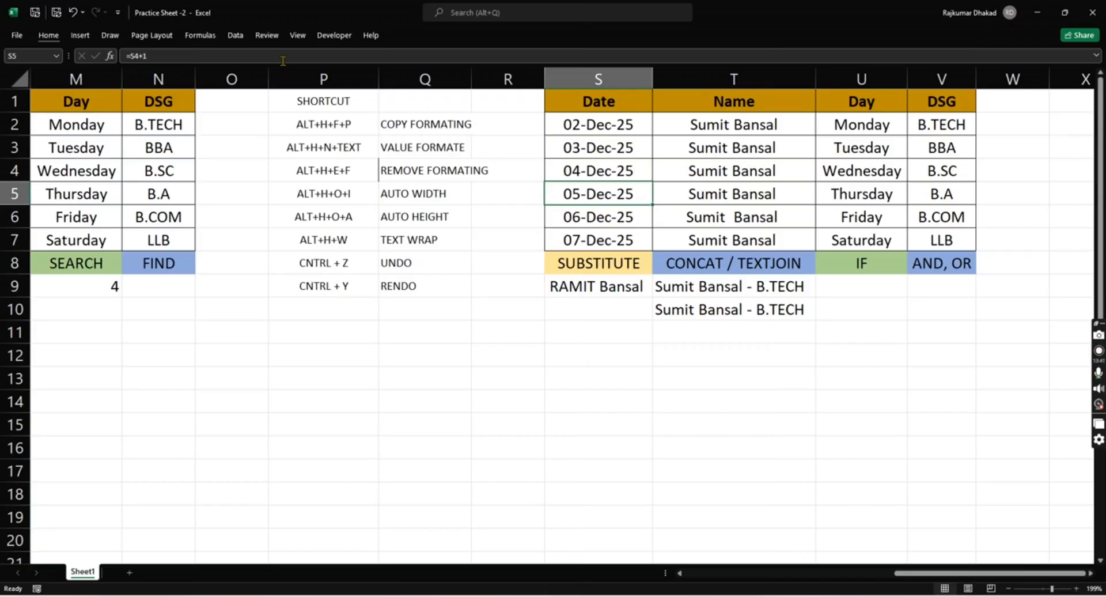
{"action": "key", "text": "Right"}
{"action": "key", "text": "Up"}
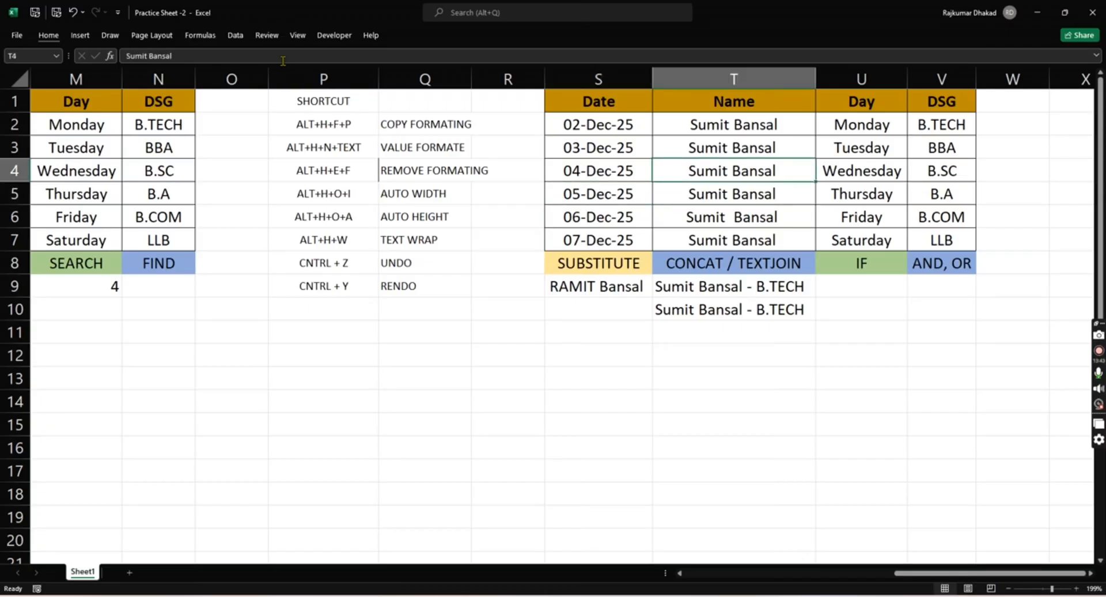
{"action": "key", "text": "Up"}
{"action": "key", "text": "Up"}
{"action": "key", "text": "Down"}
{"action": "key", "text": "Down"}
{"action": "key", "text": "Down"}
{"action": "key", "text": "Down"}
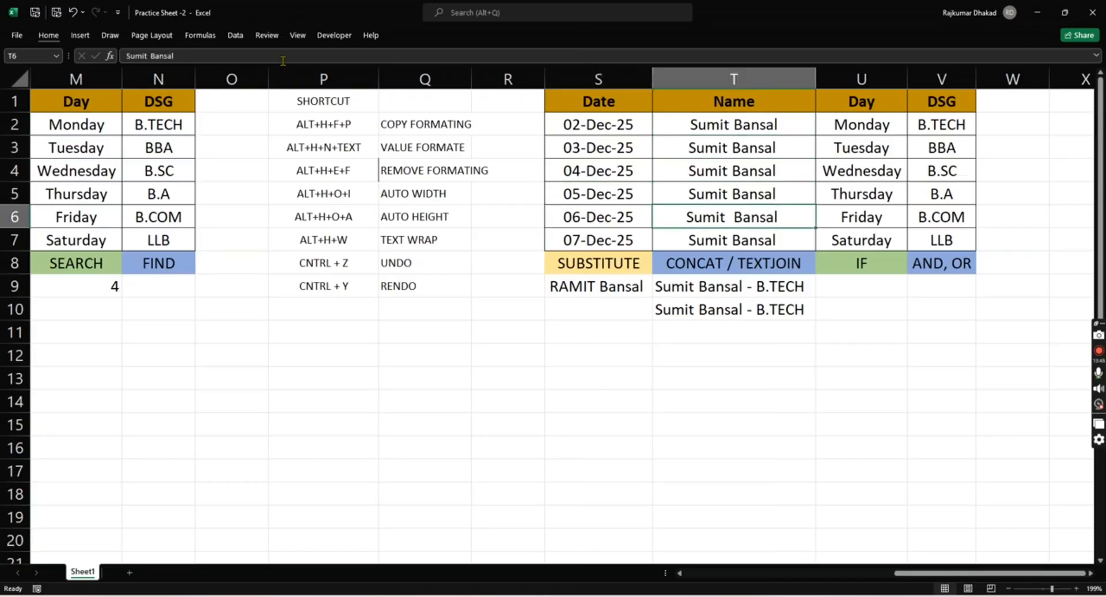
{"action": "key", "text": "Down"}
{"action": "key", "text": "Down"}
{"action": "key", "text": "Up"}
{"action": "key", "text": "Up"}
{"action": "key", "text": "Up"}
{"action": "key", "text": "Up"}
{"action": "key", "text": "Up"}
{"action": "key", "text": "Left"}
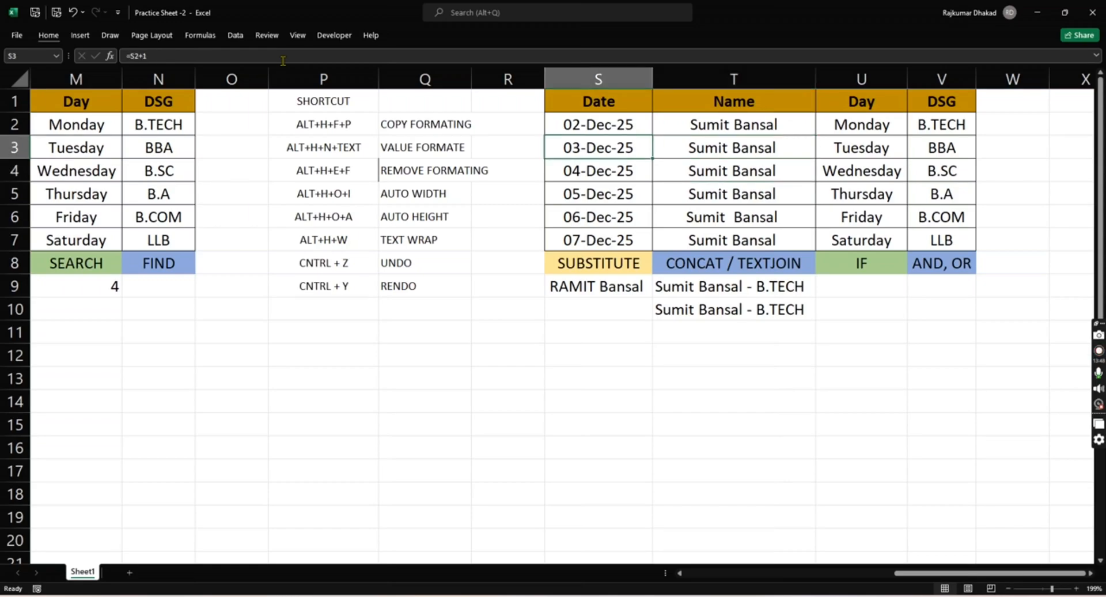
- Examine the header row and first two records in S1:V3, plus the Day column of the same table
{"action": "key", "text": "Up"}
{"action": "key", "text": "Up"}
{"action": "key", "text": "shift+Right"}
{"action": "key", "text": "shift+Down"}
{"action": "key", "text": "shift+Right"}
{"action": "key", "text": "shift+Right"}
{"action": "key", "text": "shift+Down"}
{"action": "key", "text": "shift+Down"}
{"action": "key", "text": "shift+Down"}
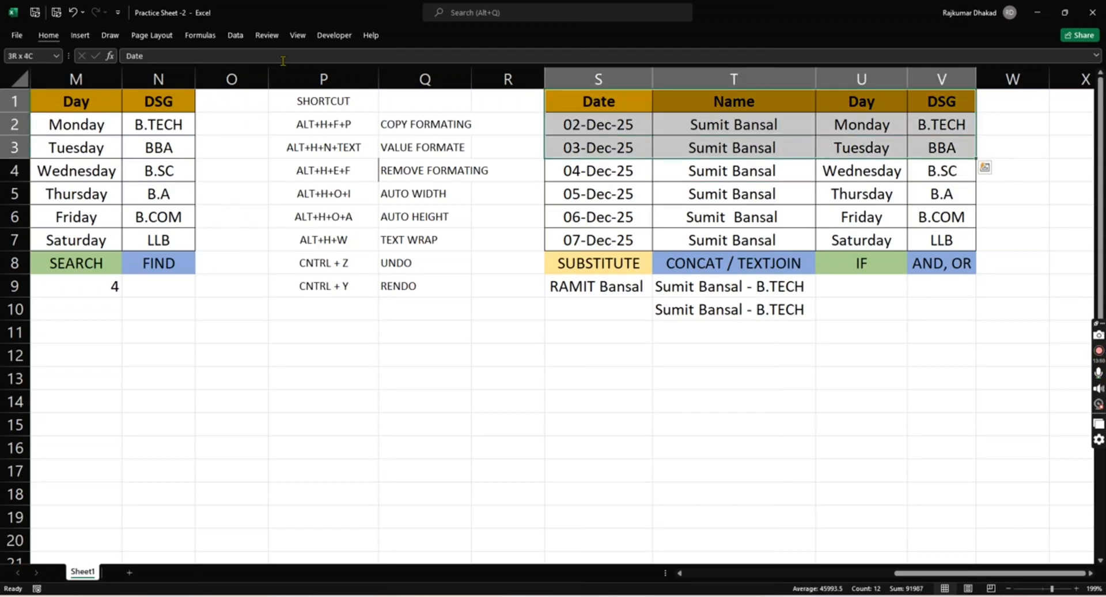
{"action": "key", "text": "Down"}
{"action": "key", "text": "Down"}
{"action": "key", "text": "Right"}
{"action": "key", "text": "Right"}
{"action": "key", "text": "Down"}
{"action": "key", "text": "Down"}
{"action": "key", "text": "Down"}
{"action": "key", "text": "Down"}
{"action": "key", "text": "Down"}
{"action": "key", "text": "Down"}
{"action": "key", "text": "Down"}
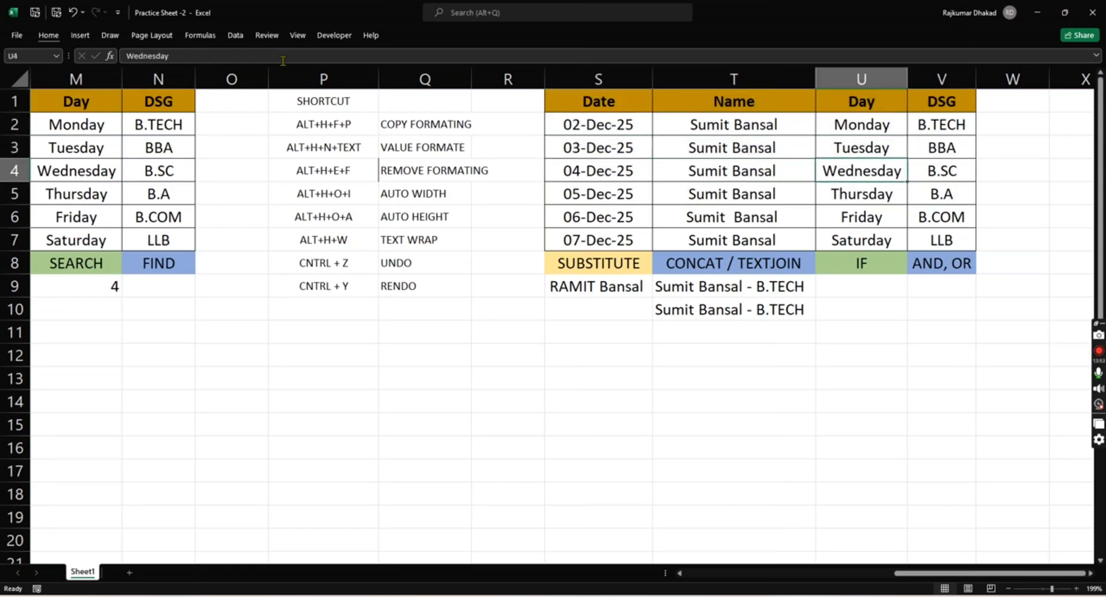
{"action": "key", "text": "Up"}
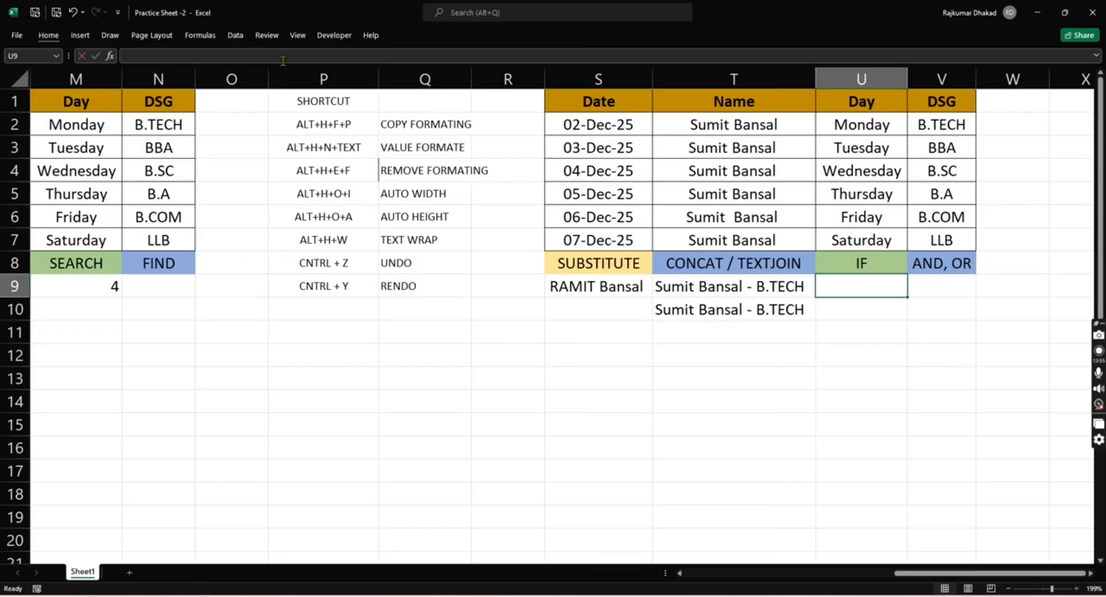
- Start an IF formula in U9 with the logical test U2="MONDAY"
{"action": "type", "text": "=IF("}
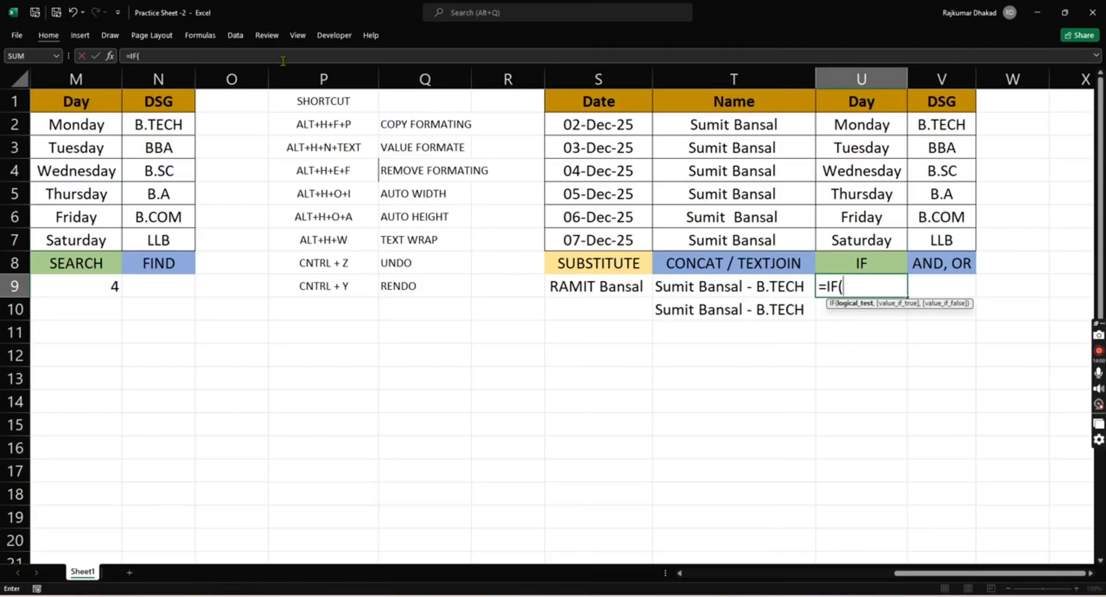
{"action": "key", "text": "Up"}
{"action": "key", "text": "Up"}
{"action": "key", "text": "Up"}
{"action": "key", "text": "Up"}
{"action": "key", "text": "Up"}
{"action": "key", "text": "Up"}
{"action": "key", "text": "Up"}
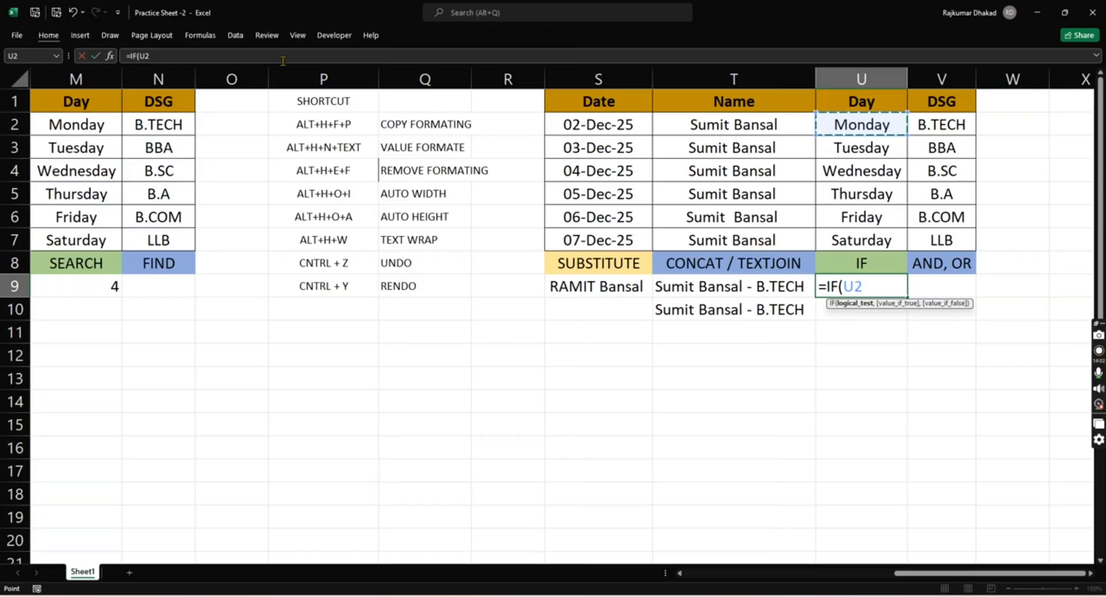
{"action": "type", "text": "=\"    "}
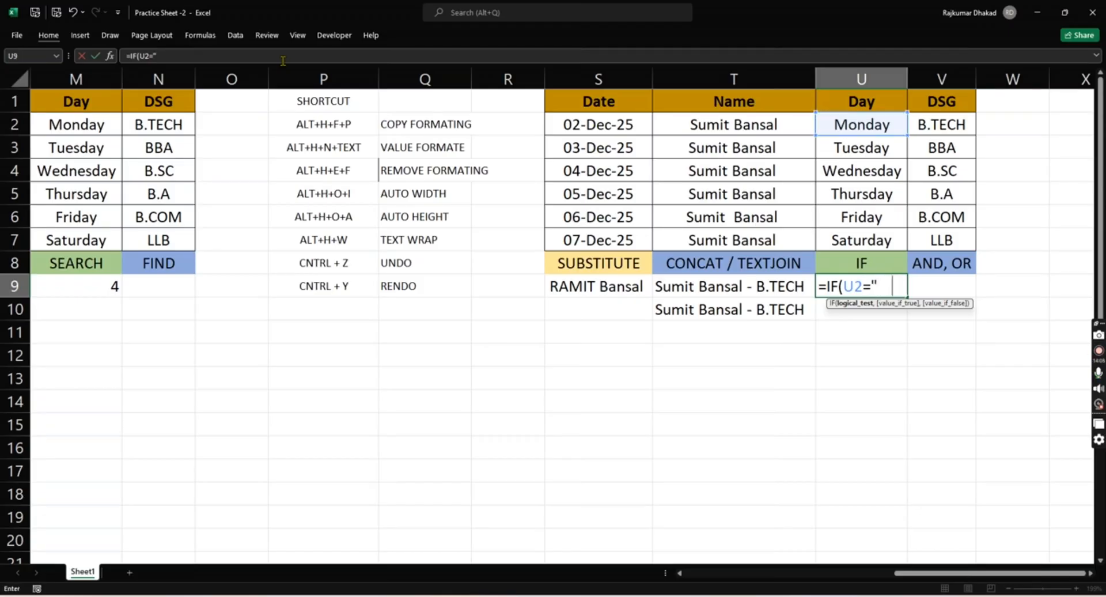
{"action": "type", "text": "MONDA"}
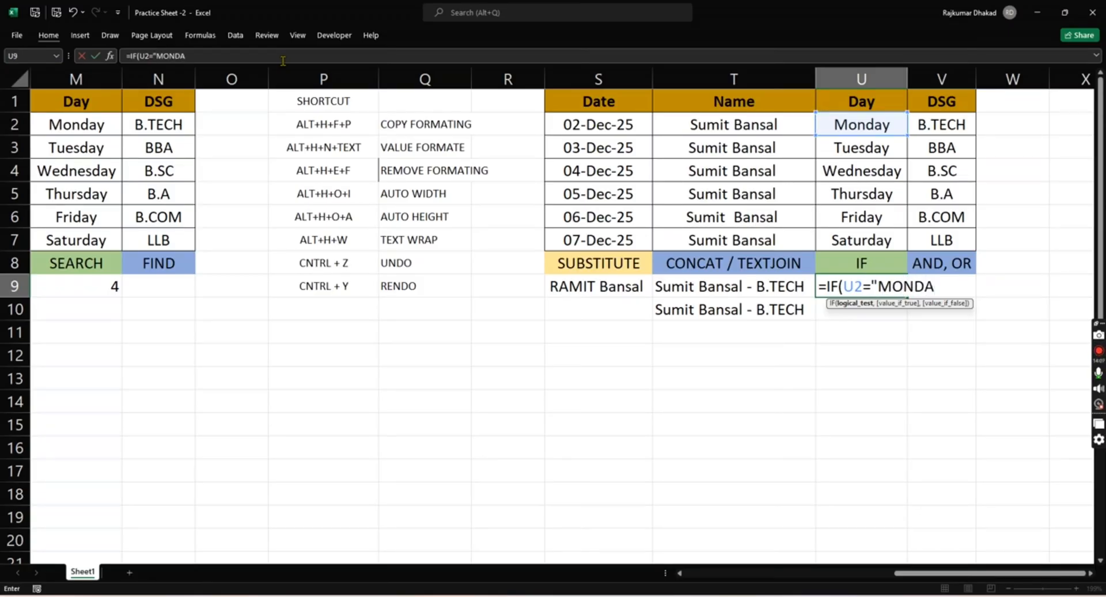
{"action": "type", "text": "Y\","}
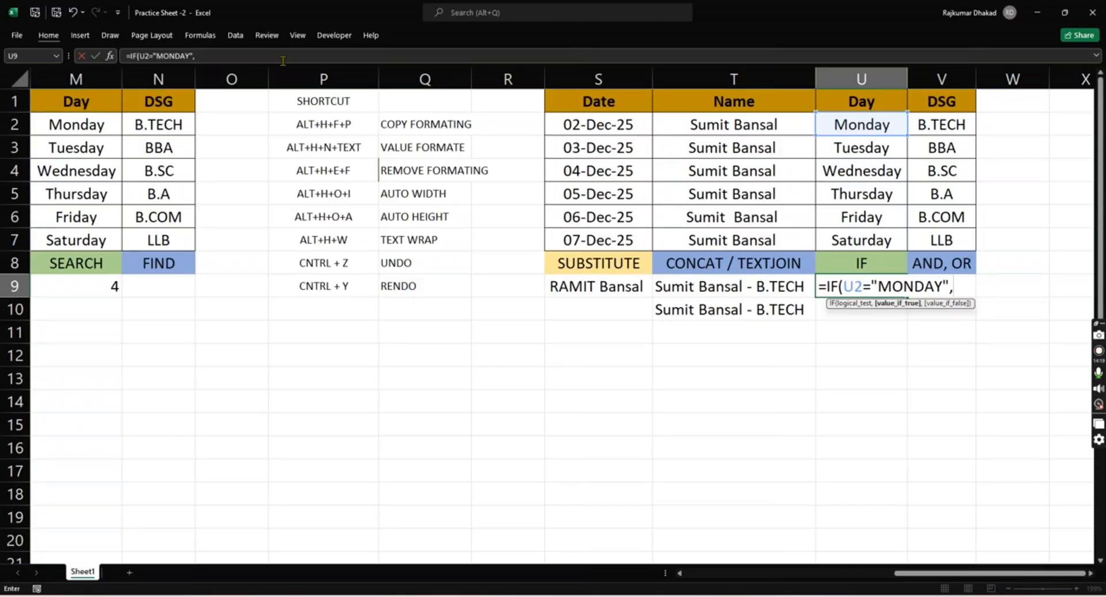
- Complete the U9 formula as =IF(U2="MONDAY",V2,T2), returning the DSG cell if true and the name cell if false
{"action": "left_click", "coordinate": [959, 121]}
{"action": "type", "text": ","}
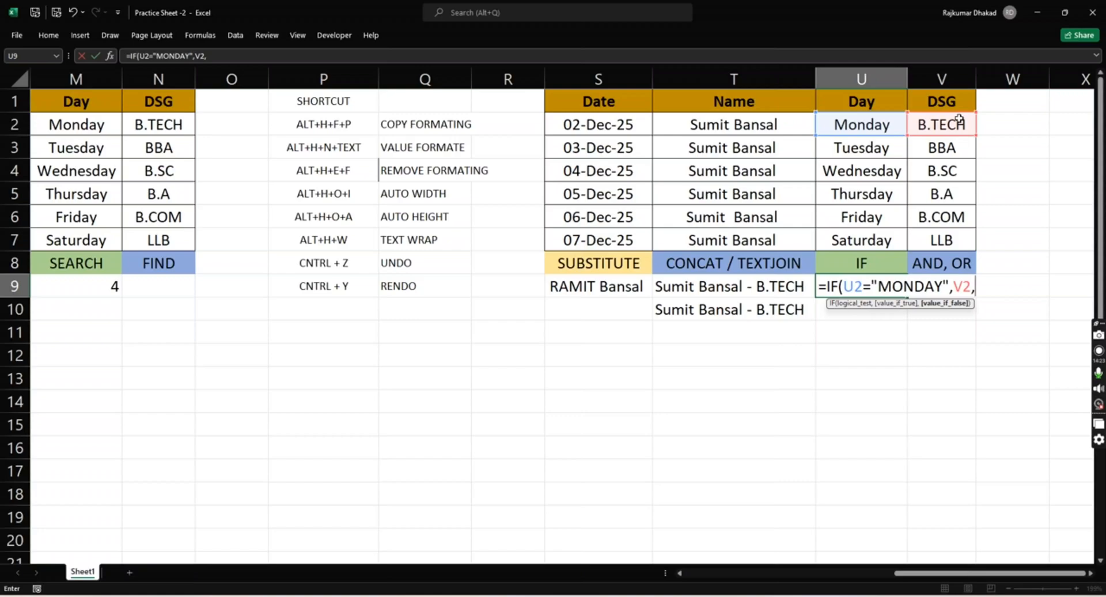
{"action": "left_click", "coordinate": [760, 126]}
{"action": "type", "text": ")"}
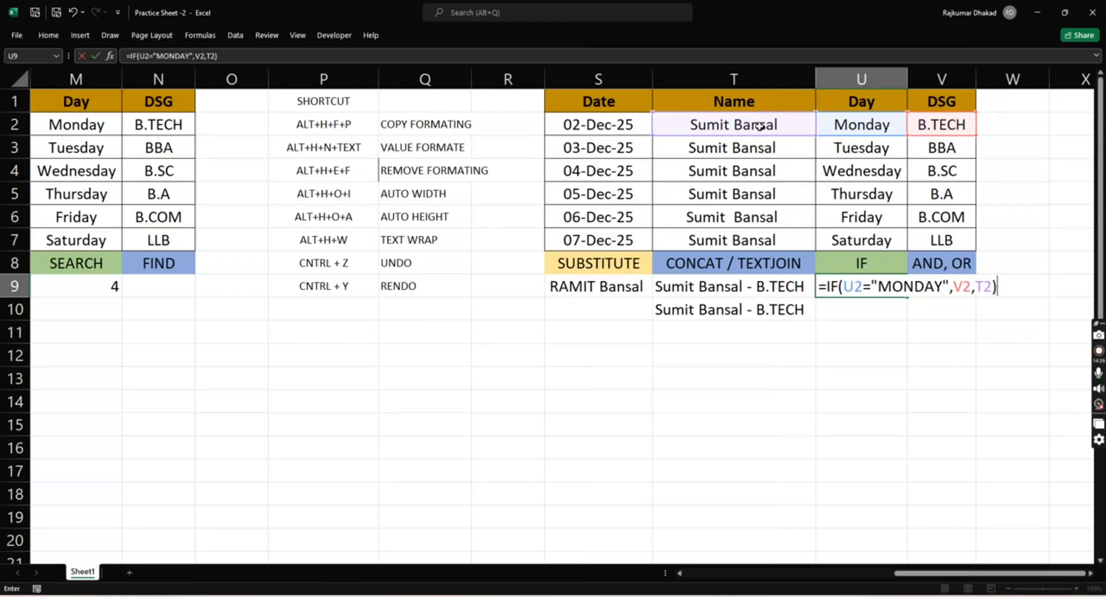
{"action": "key", "text": "Return"}
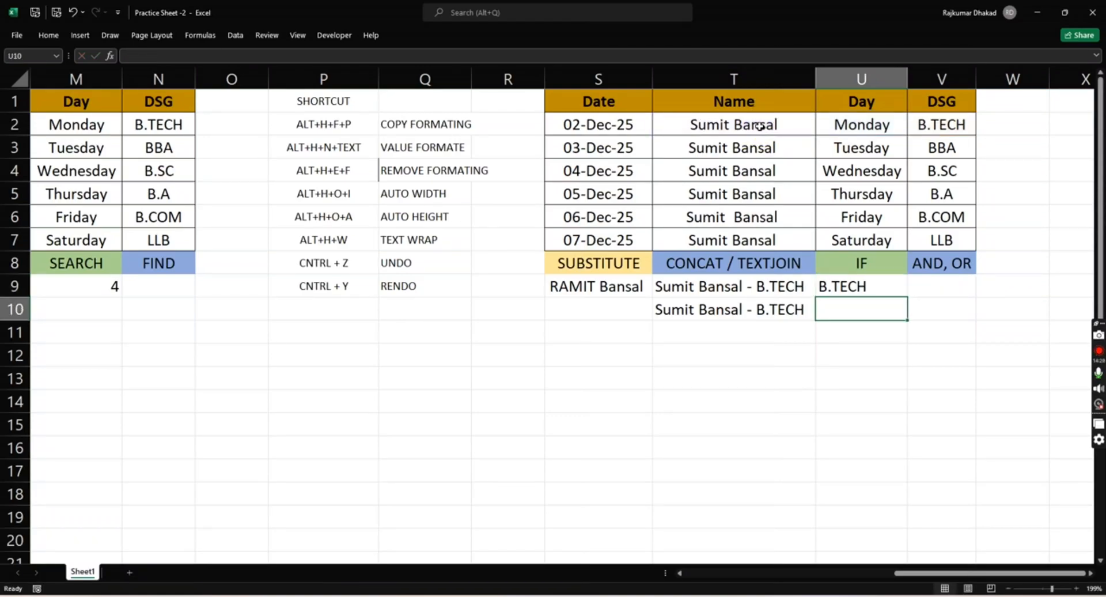
- Review the finished IF formula in U9 below the IF header
{"action": "key", "text": "Up"}
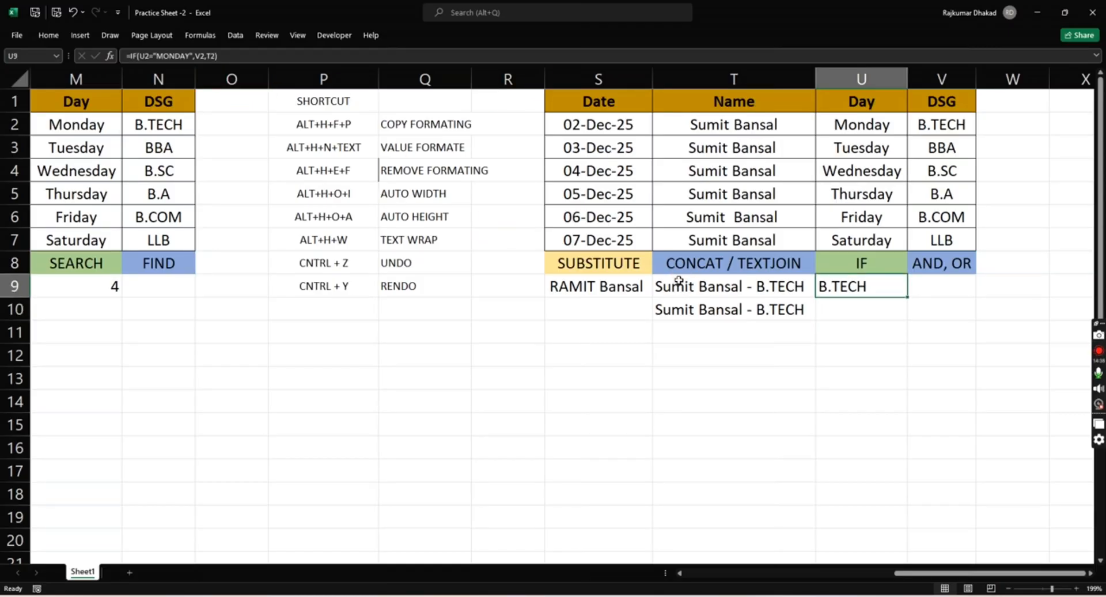
{"action": "key", "text": "Down"}
{"action": "key", "text": "Up"}
{"action": "key", "text": "Up"}
{"action": "key", "text": "Down"}
{"action": "key", "text": "Up"}
{"action": "key", "text": "Down"}
{"action": "key", "text": "Up"}
{"action": "key", "text": "Down"}
{"action": "key", "text": "Down"}
{"action": "key", "text": "Up"}
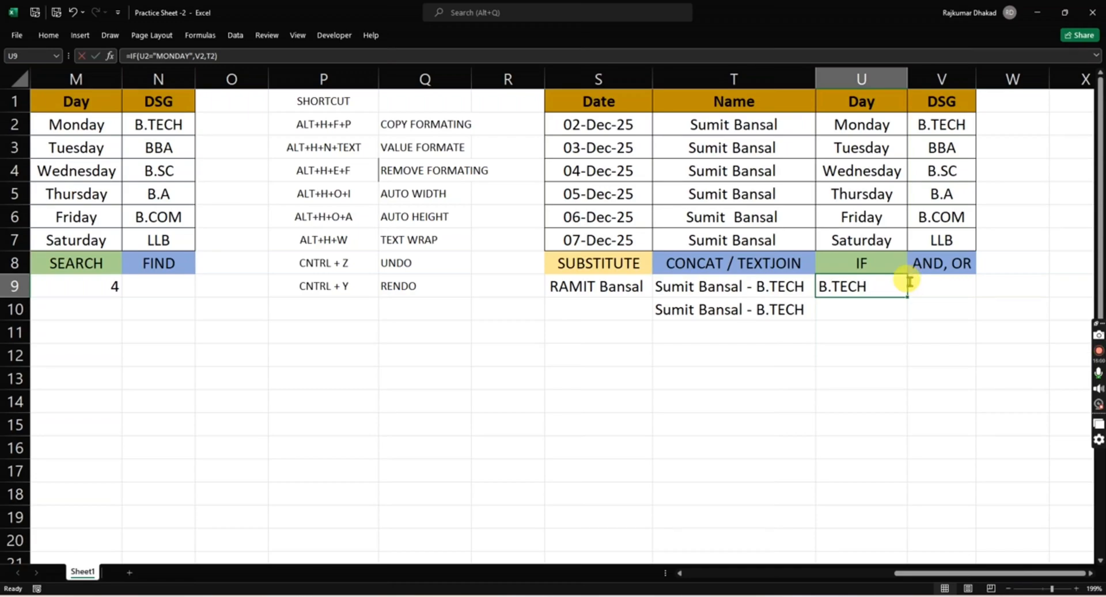
- Start a replacement formula in U9 with =IF(
{"action": "type", "text": "=IF"}
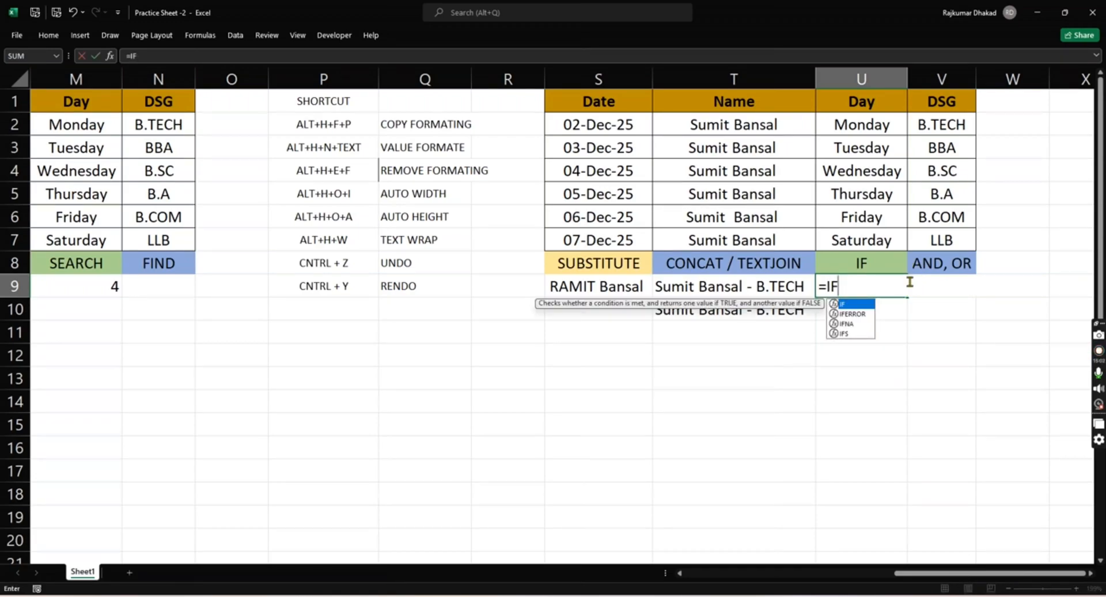
{"action": "type", "text": "("}
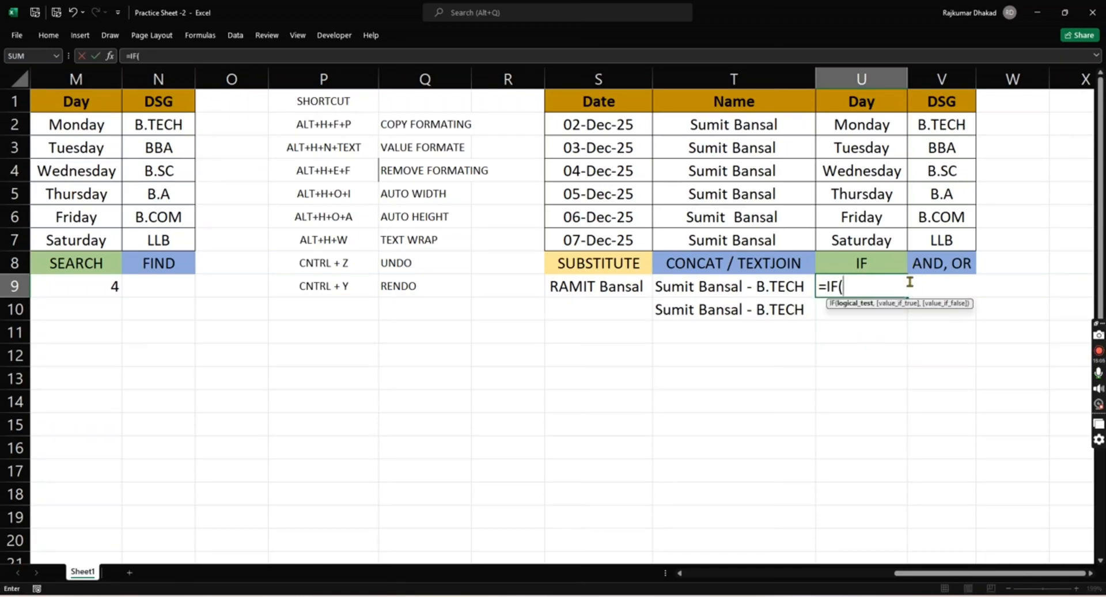
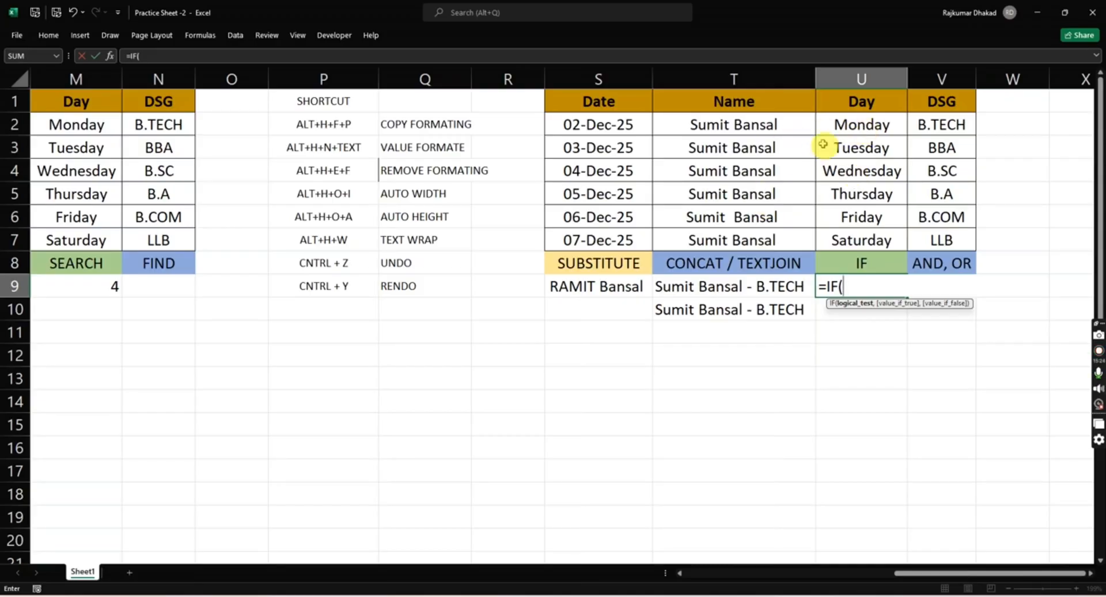
- Enter U2="MONDAY" as the logical test of the IF formula in U9
{"action": "left_click", "coordinate": [866, 122]}
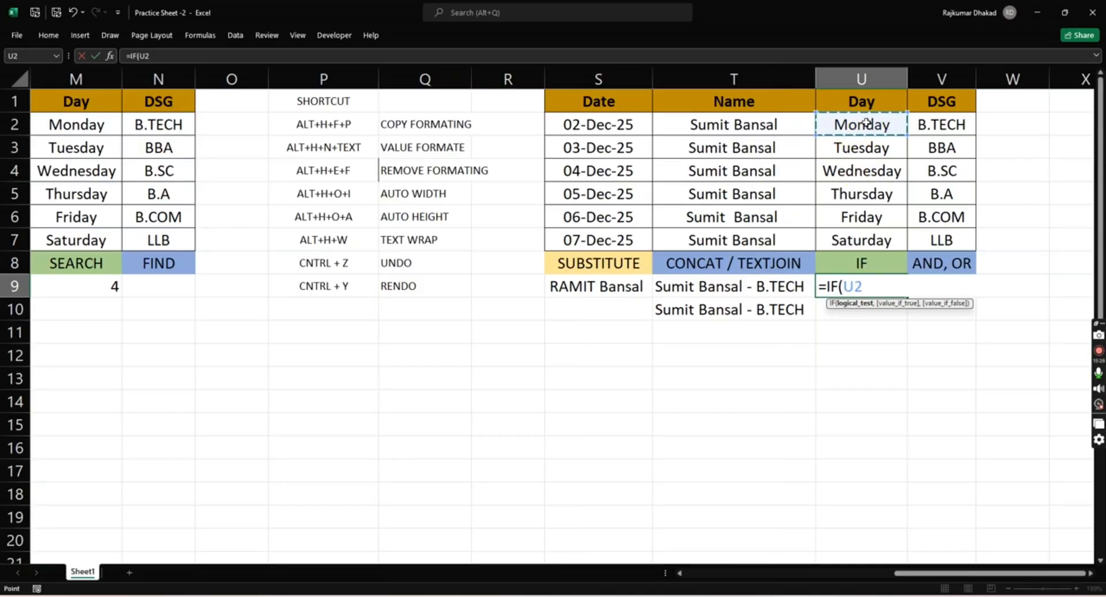
{"action": "type", "text": "=\"MONDAY\""}
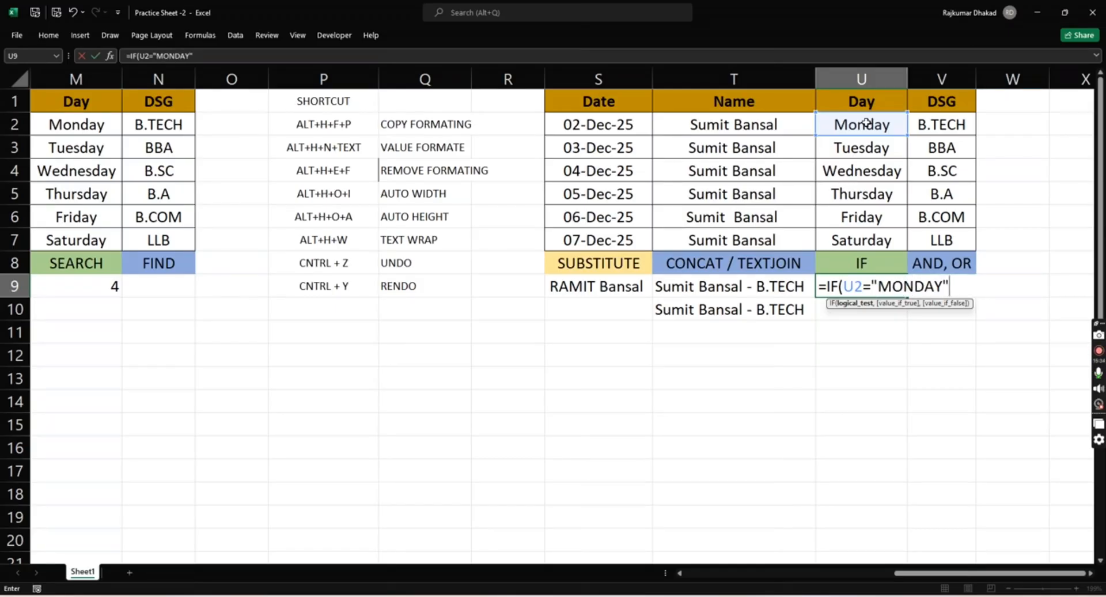
{"action": "type", "text": ","}
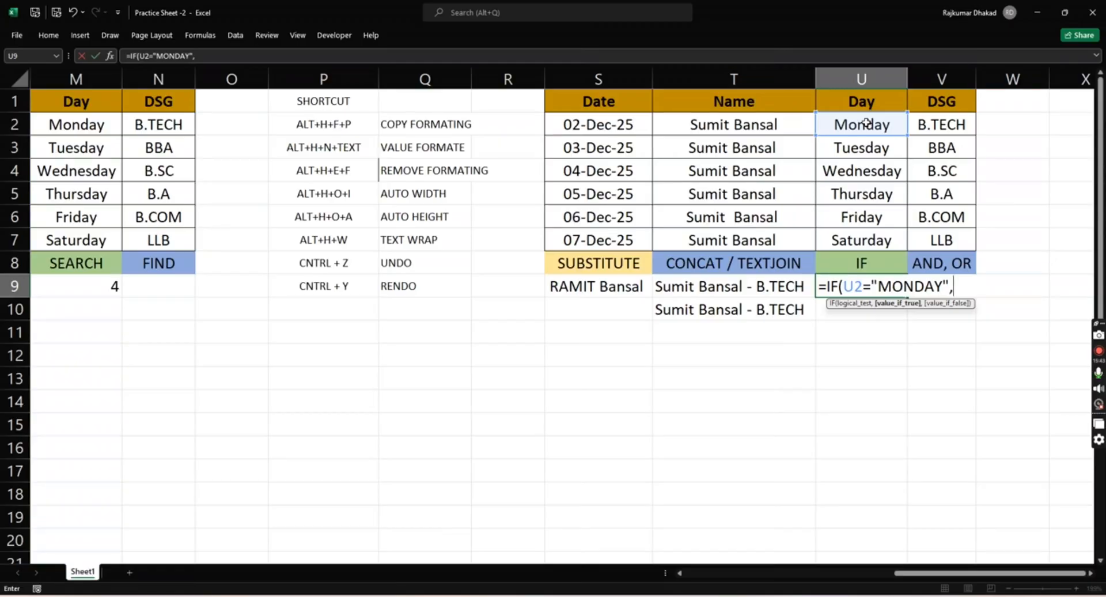
{"action": "type", "text": "2+2"}
{"action": "key", "text": "BackSpace"}
{"action": "key", "text": "BackSpace"}
{"action": "type", "text": "SUM"}
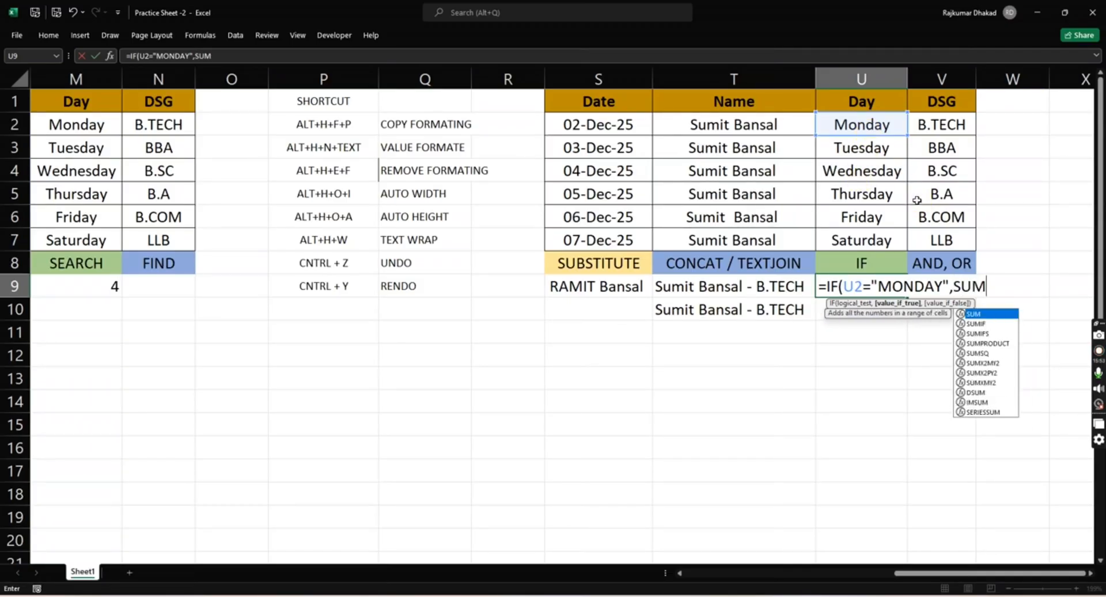
{"action": "key", "text": "BackSpace"}
{"action": "key", "text": "BackSpace"}
{"action": "key", "text": "BackSpace"}
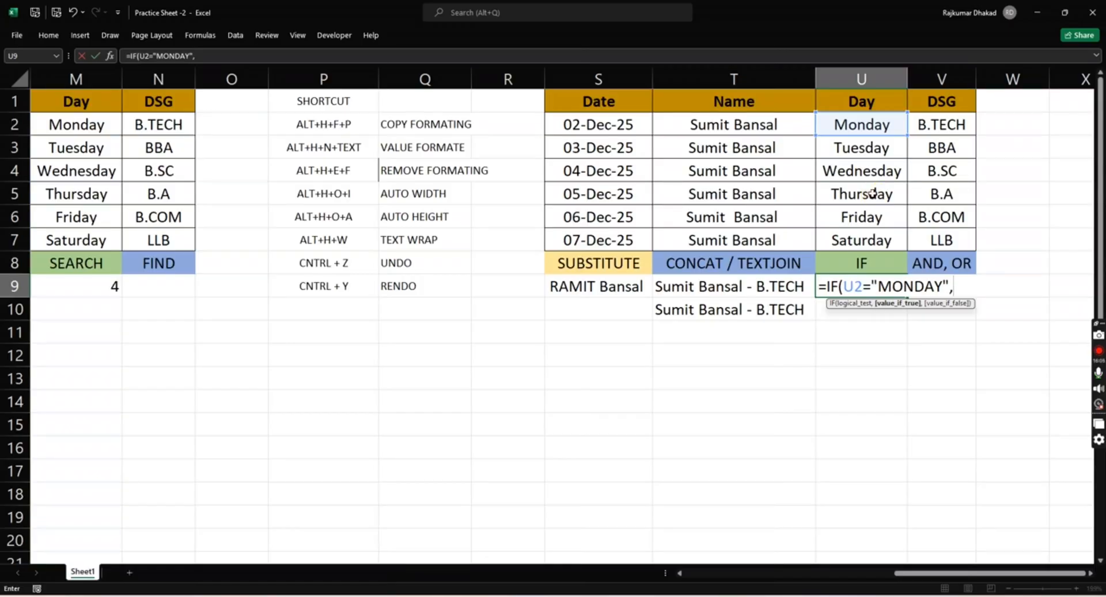
- Complete the U9 formula as =IF(U2="MONDAY",U6,0), returning the Friday cell if true and 0 if false
{"action": "left_click", "coordinate": [862, 215]}
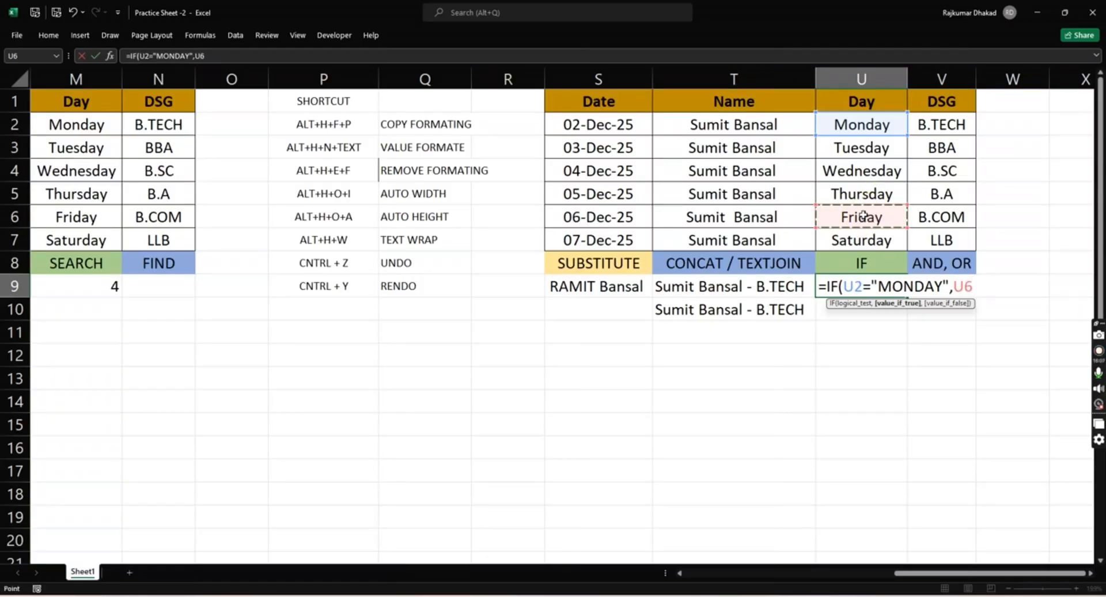
{"action": "type", "text": ","}
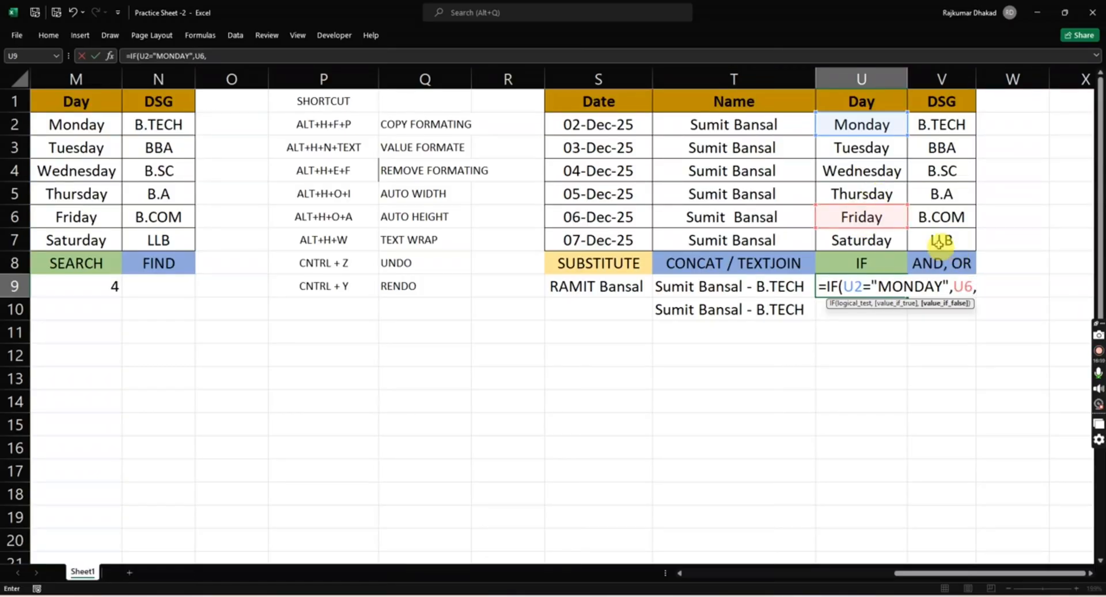
{"action": "type", "text": "0)"}
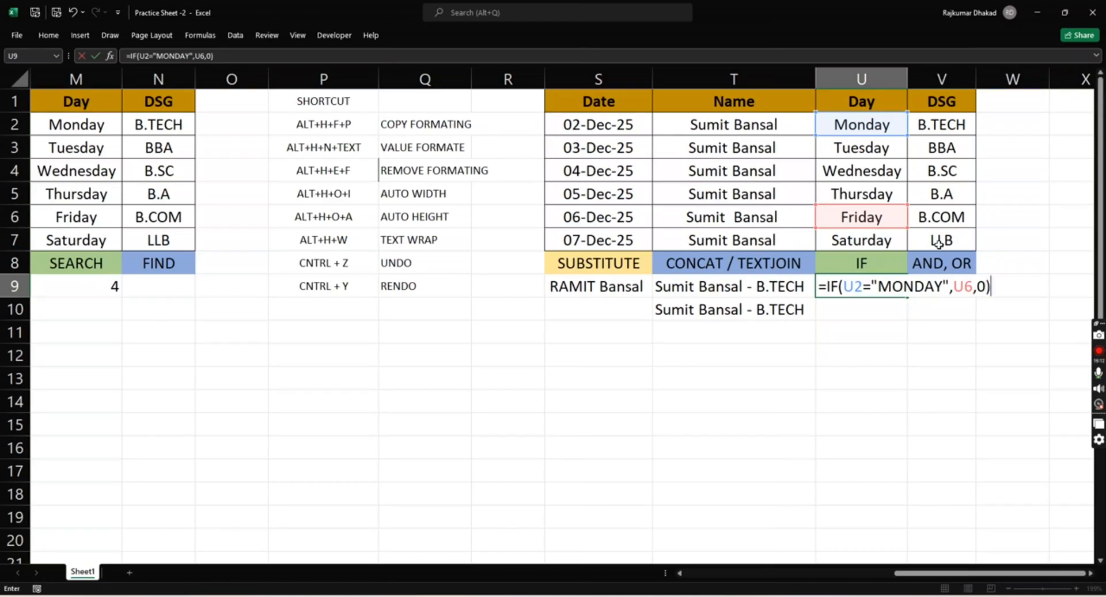
{"action": "key", "text": "Return"}
- Set the day in U2 to 1 to test the false case of the IF formula, and undo the change
{"action": "key", "text": "Up"}
{"action": "key", "text": "Up"}
{"action": "key", "text": "Up"}
{"action": "key", "text": "Up"}
{"action": "key", "text": "Up"}
{"action": "key", "text": "Up"}
{"action": "key", "text": "Up"}
{"action": "key", "text": "Up"}
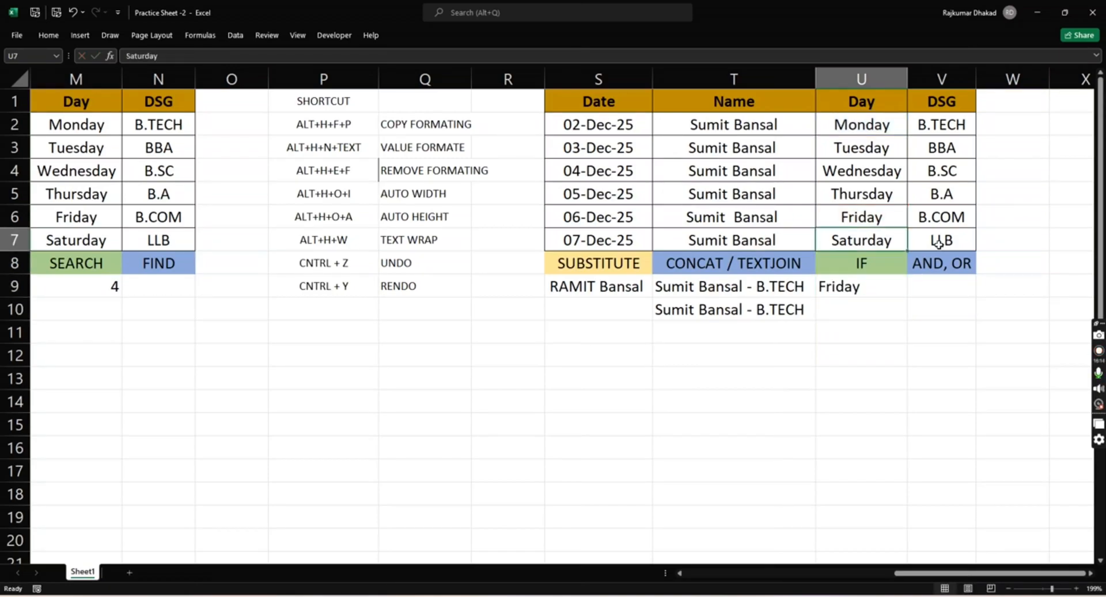
{"action": "type", "text": "1"}
{"action": "key", "text": "Return"}
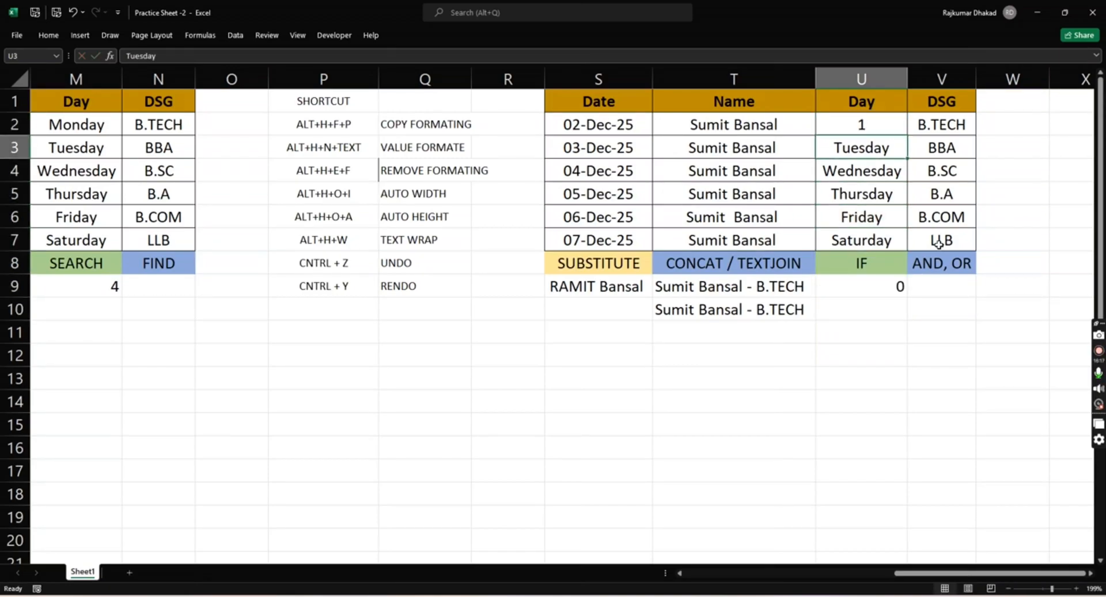
{"action": "key", "text": "ctrl+z"}
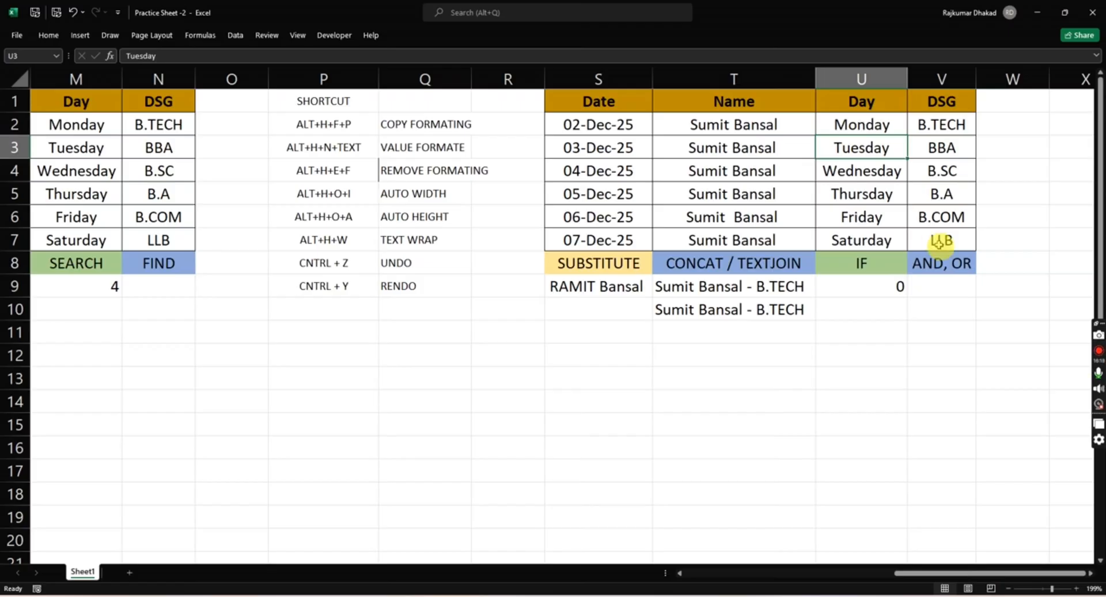
- Delete the IF formula in U9 and undo the deletion
{"action": "key", "text": "Down"}
{"action": "key", "text": "Down"}
{"action": "key", "text": "Down"}
{"action": "key", "text": "Down"}
{"action": "key", "text": "Down"}
{"action": "key", "text": "Down"}
{"action": "key", "text": "Down"}
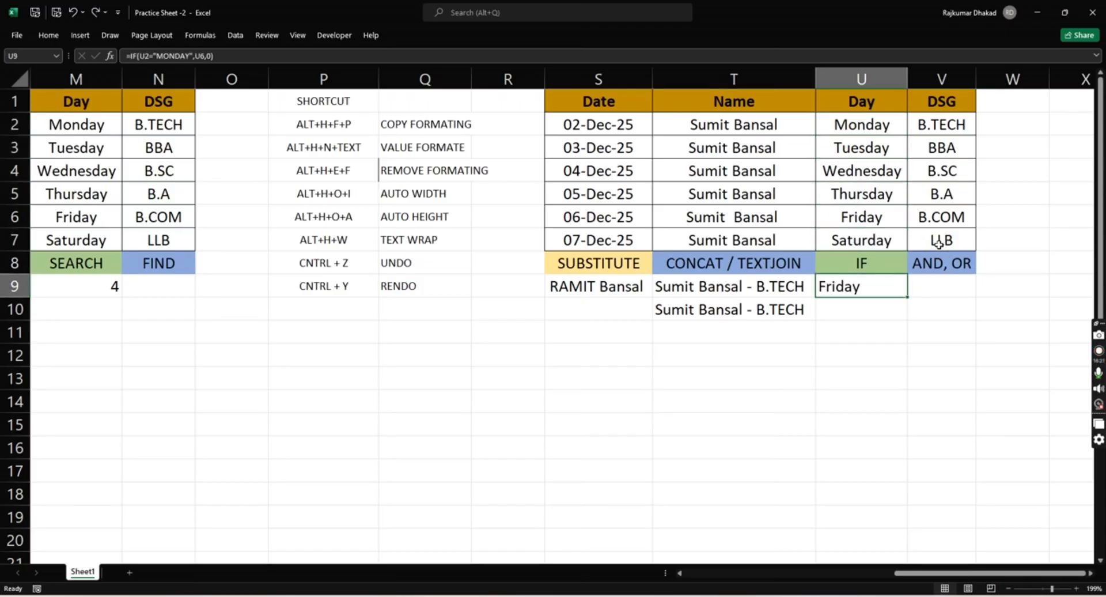
{"action": "key", "text": "Delete"}
{"action": "key", "text": "Right"}
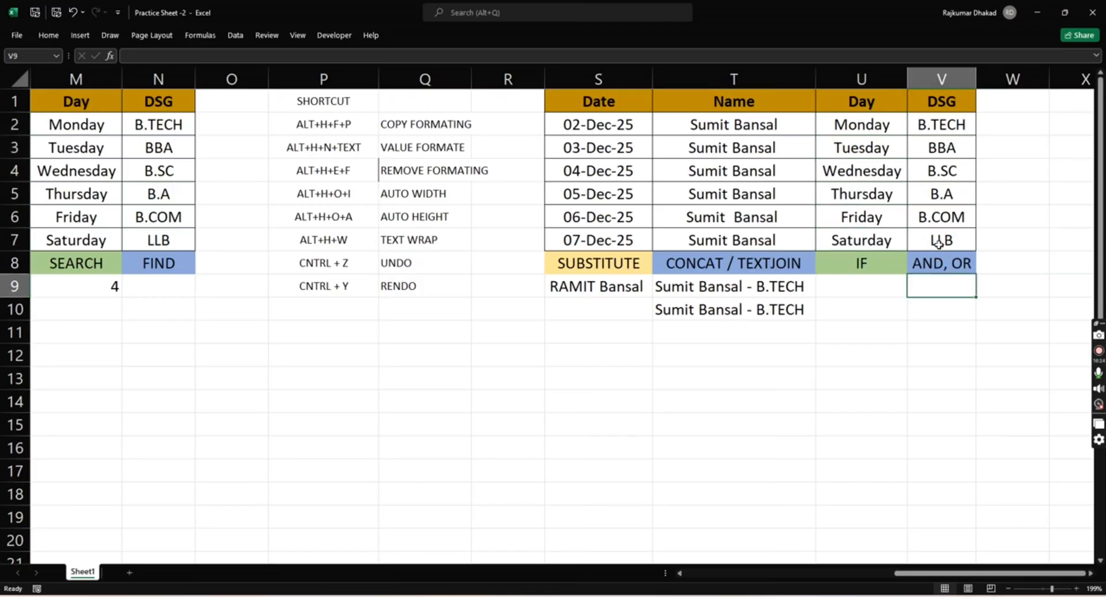
{"action": "key", "text": "Left"}
{"action": "key", "text": "ctrl+z"}
- Start a formula in V9 below the AND, OR header with =IF(AND(, dismissing the battery notification
{"action": "key", "text": "Right"}
{"action": "type", "text": "="}
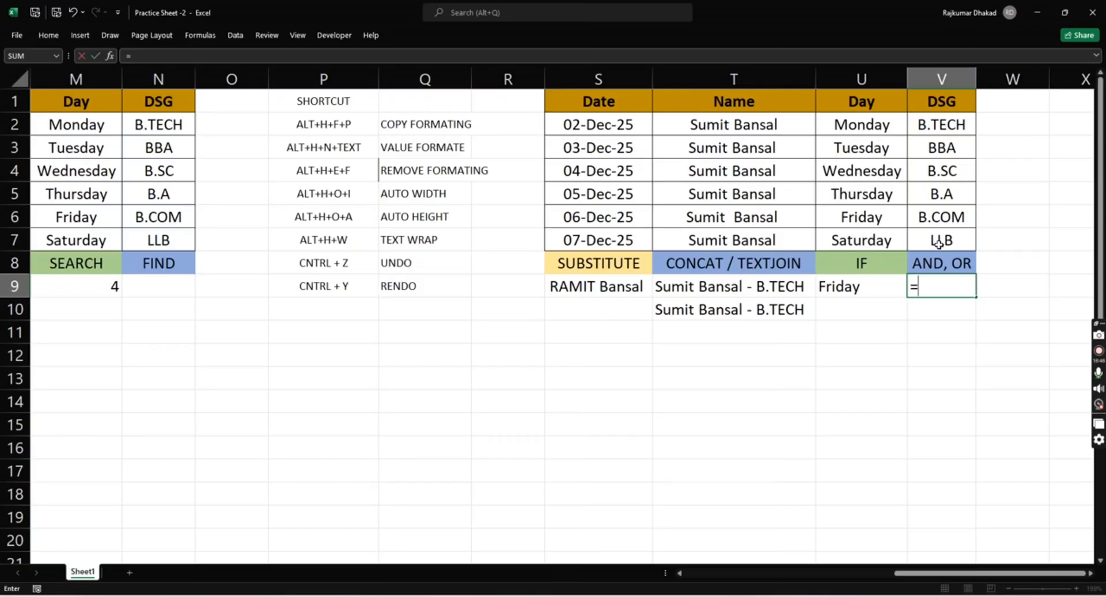
{"action": "type", "text": "IF("}
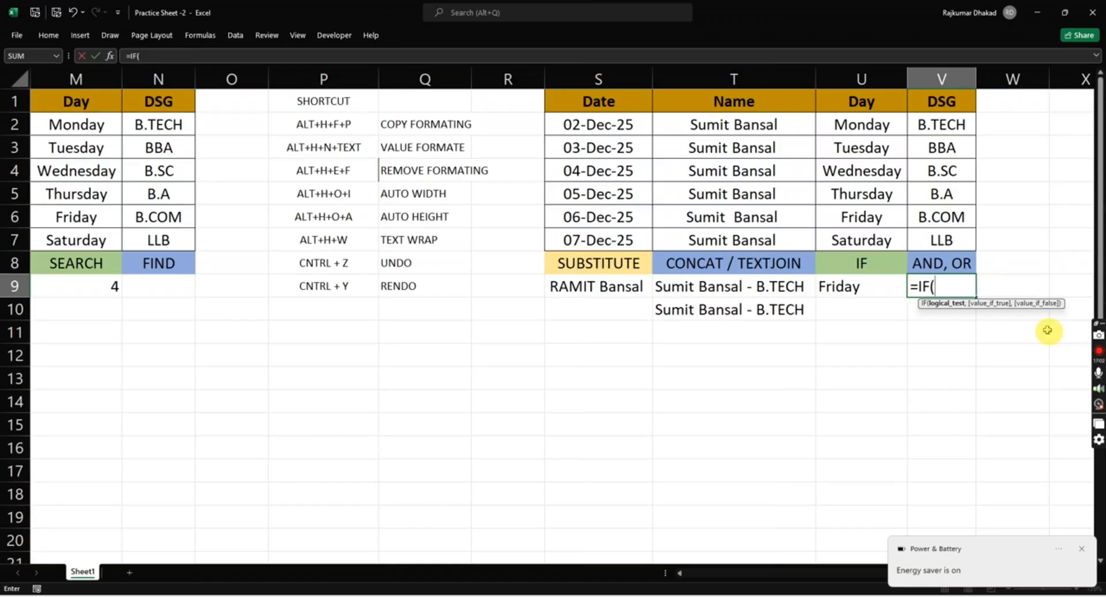
{"action": "left_click", "coordinate": [1080, 551]}
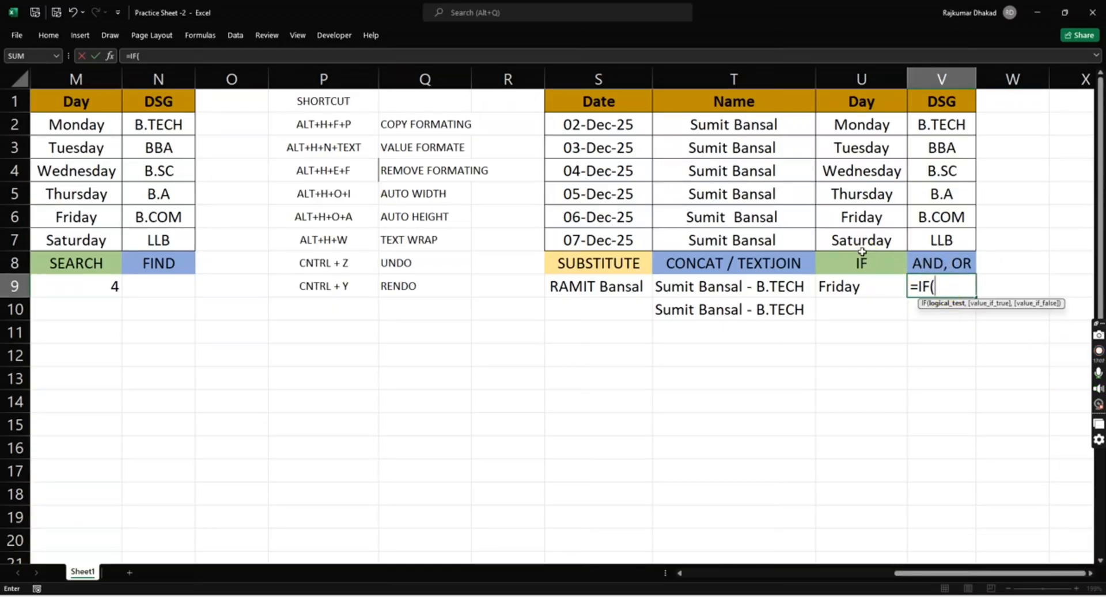
{"action": "type", "text": "AND("}
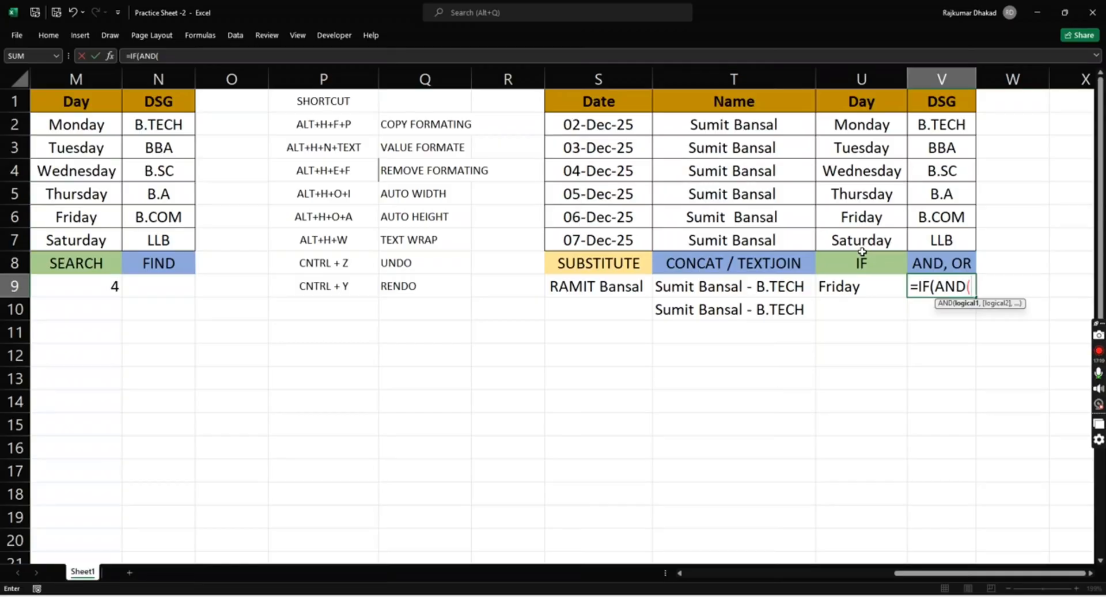
- Enter two AND conditions in V9, T2 equal to the person's full name in quotes and U2="MONDAY", and close the AND function
{"action": "left_click", "coordinate": [749, 122]}
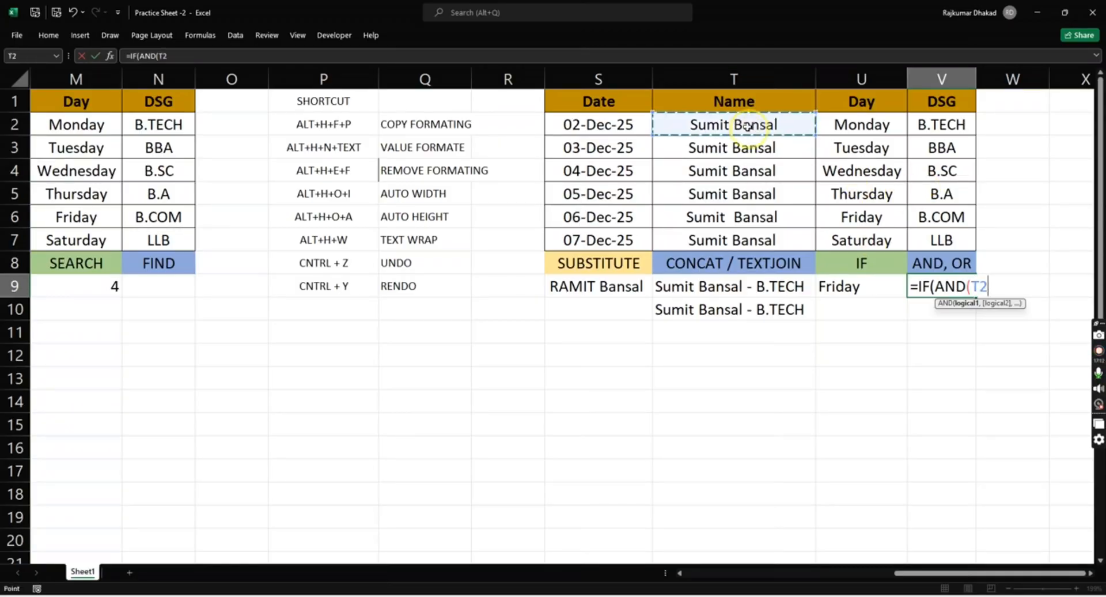
{"action": "type", "text": "="}
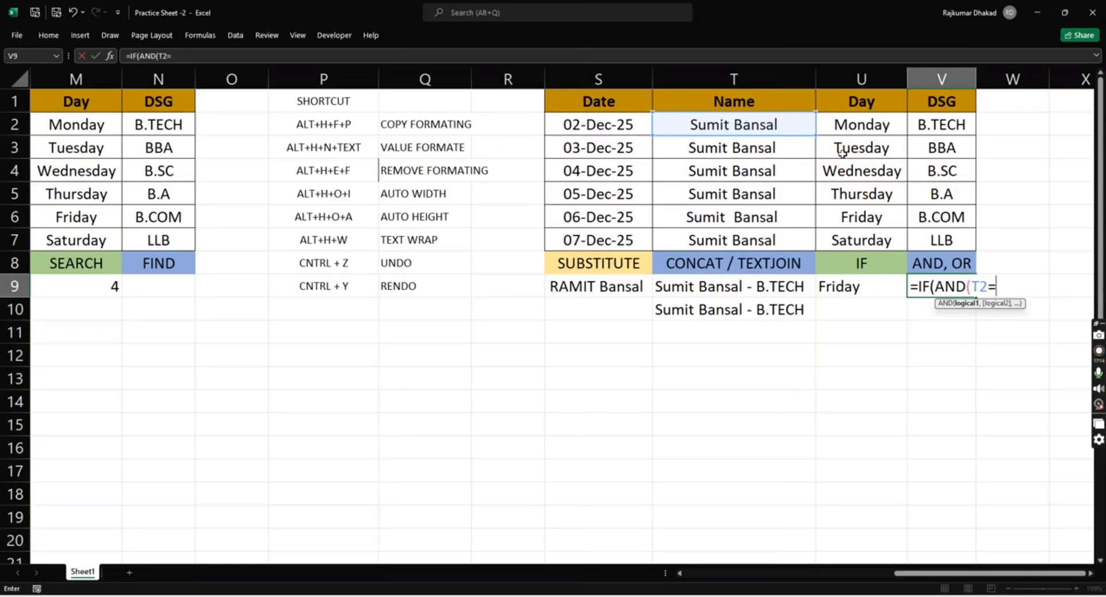
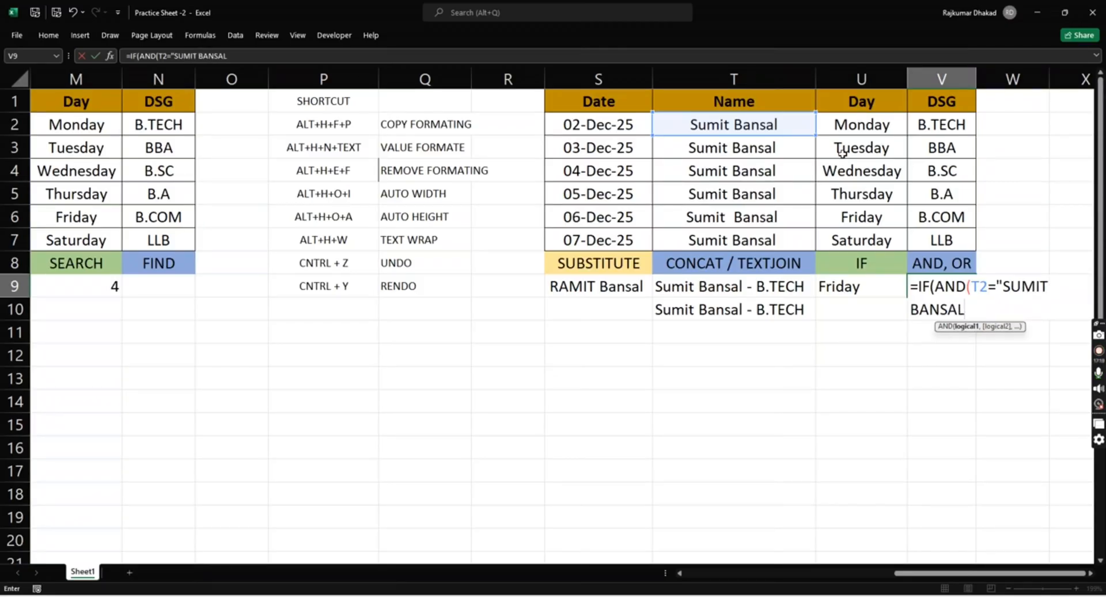
{"action": "type", "text": "\","}
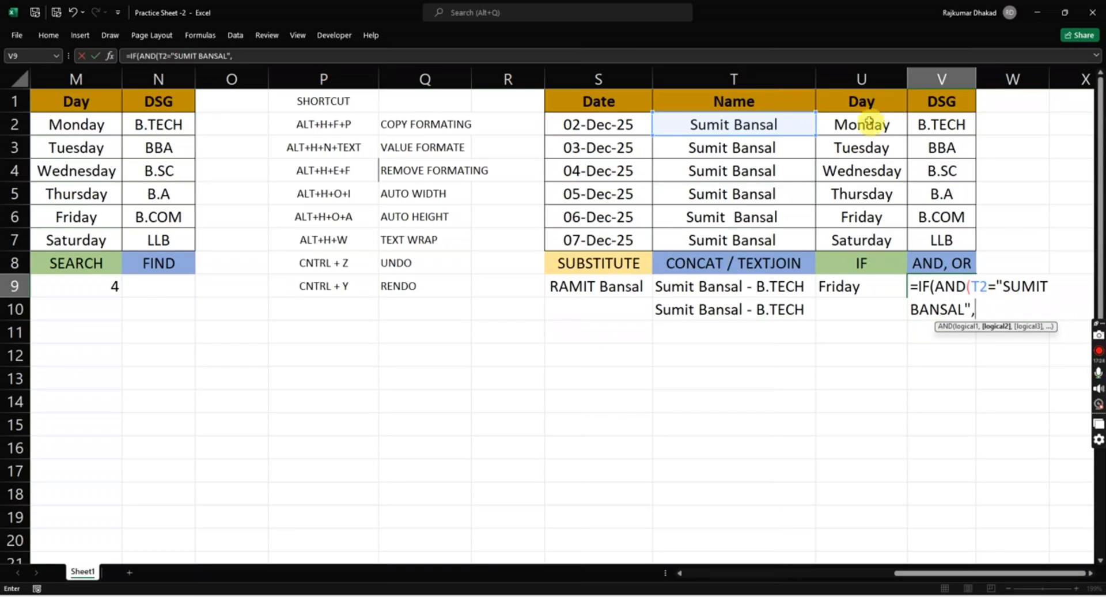
{"action": "left_click", "coordinate": [852, 126]}
{"action": "type", "text": "="}
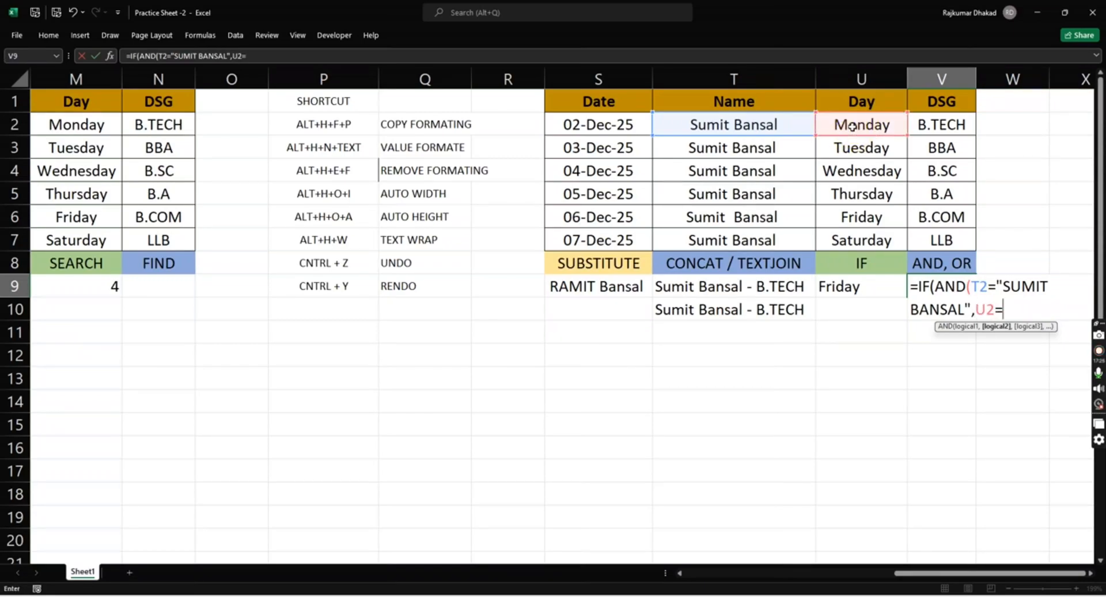
{"action": "type", "text": "\"MONDAY\""}
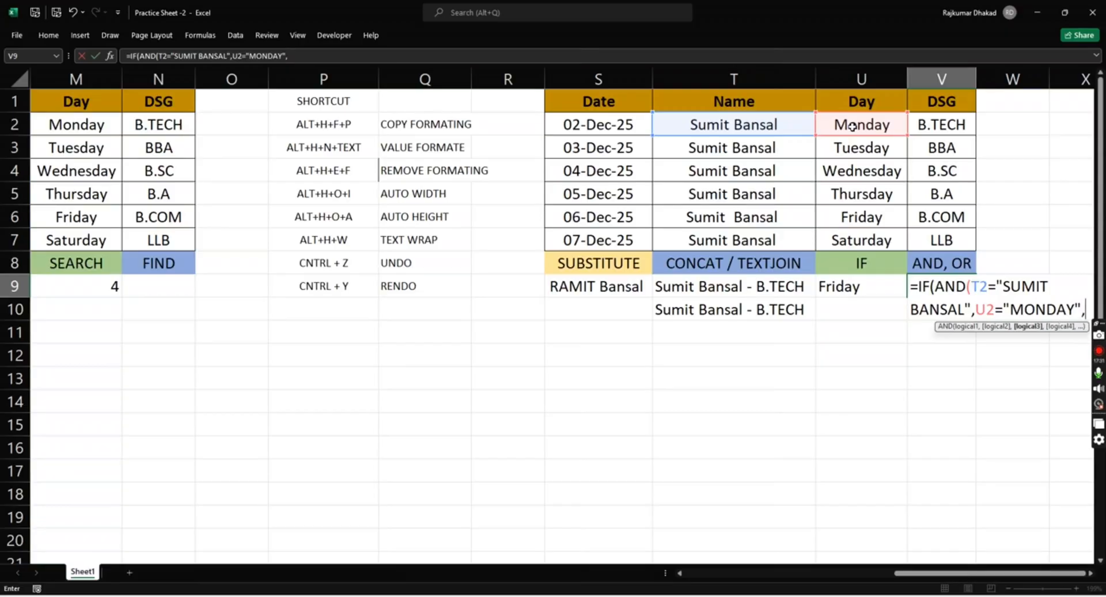
{"action": "type", "text": ")"}
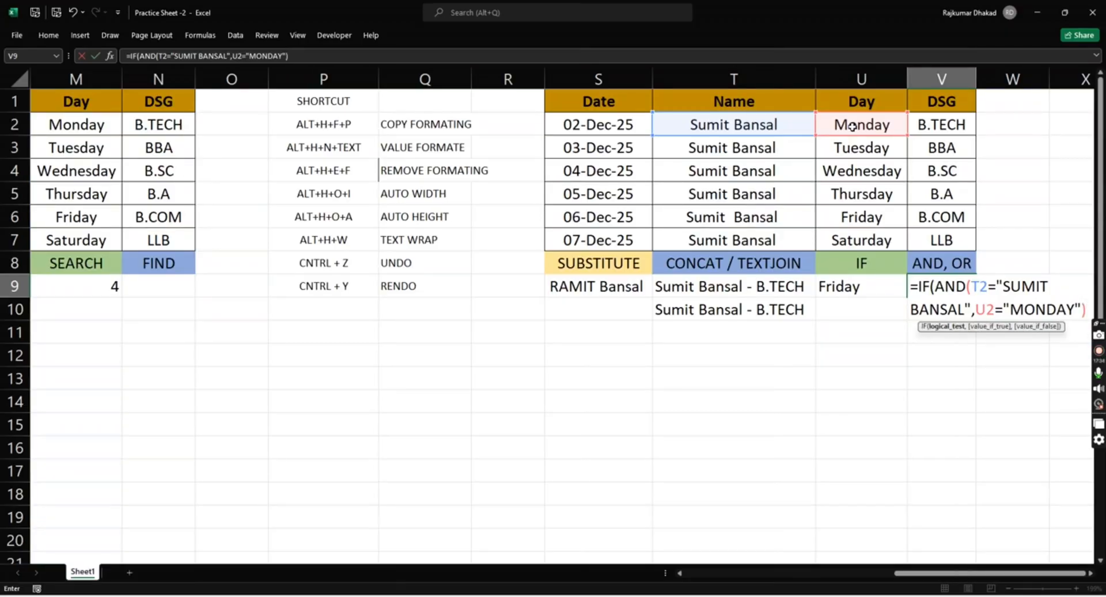
{"action": "type", "text": ","}
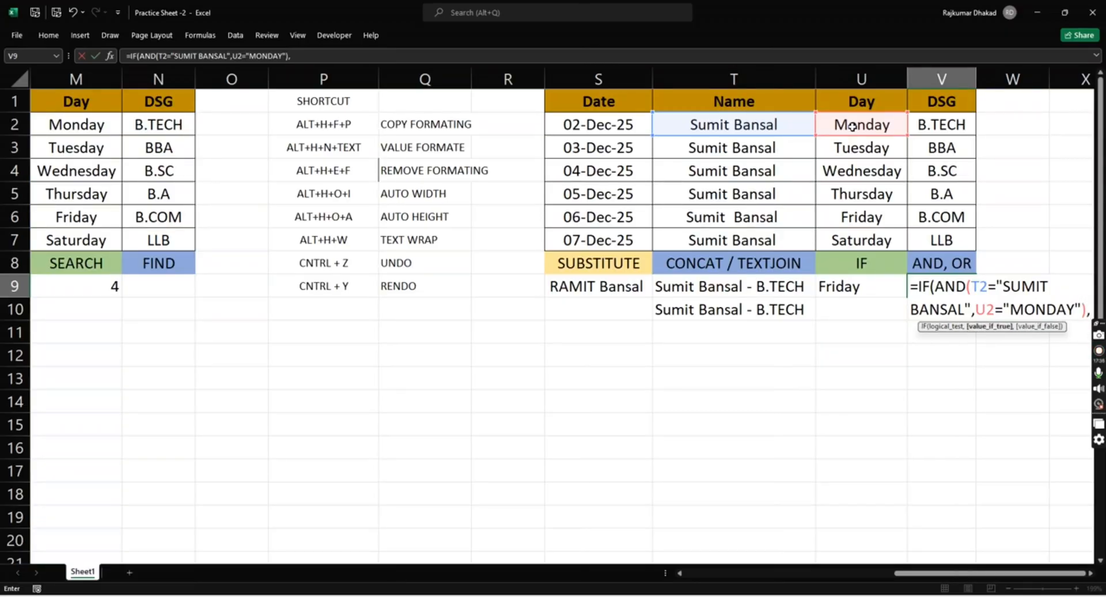
- Complete the V9 formula with the DSG cell V2 as the value if true and 1 as the value if false
{"action": "left_click", "coordinate": [937, 125]}
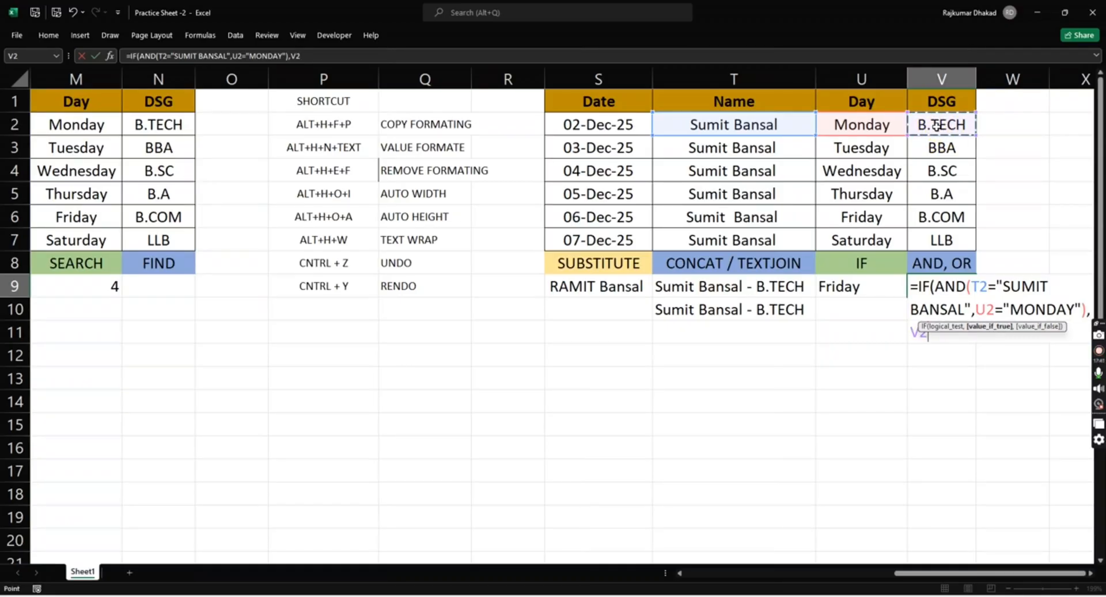
{"action": "type", "text": ",1)"}
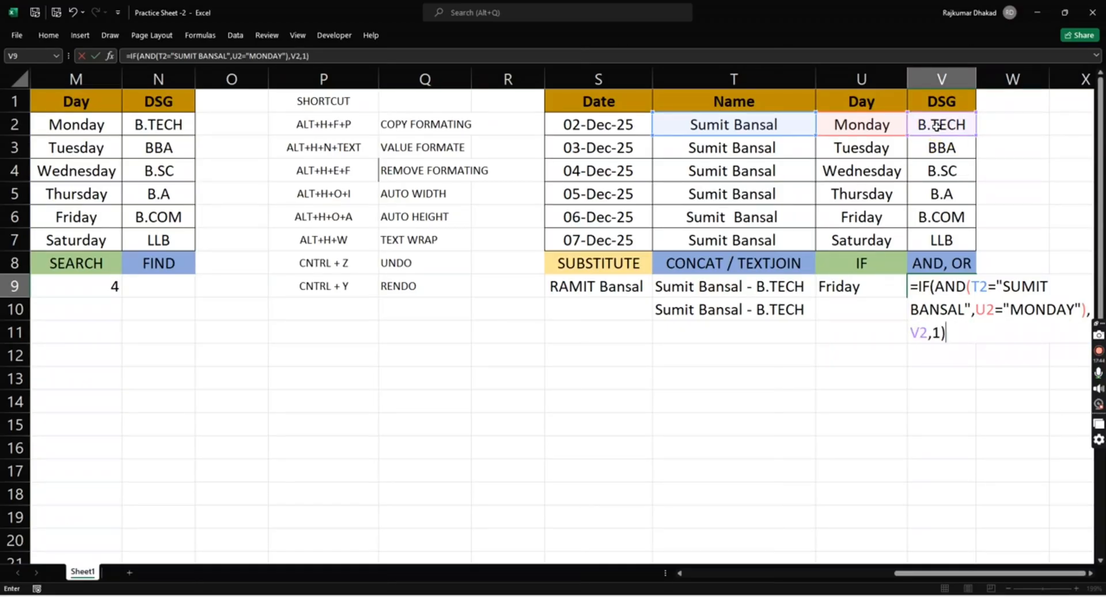
{"action": "key", "text": "Return"}
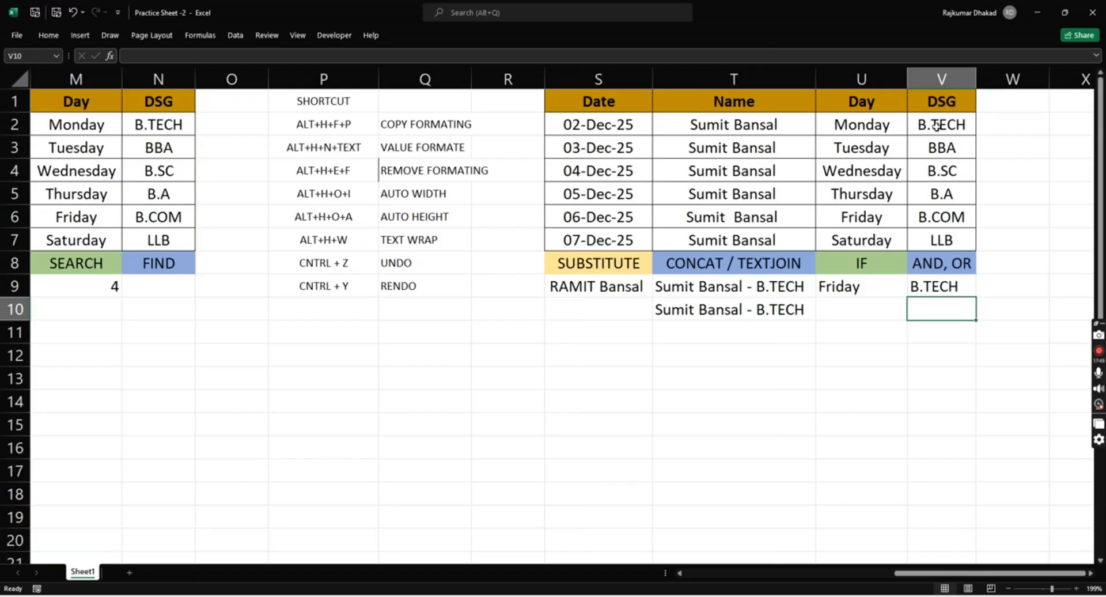
- Review the AND formula in V9 against the name, day and DSG cells in row 2 that it refers to
{"action": "key", "text": "Up"}
{"action": "key", "text": "Up"}
{"action": "key", "text": "Up"}
{"action": "key", "text": "Up"}
{"action": "key", "text": "Left"}
{"action": "key", "text": "Left"}
{"action": "key", "text": "Up"}
{"action": "key", "text": "Up"}
{"action": "key", "text": "Up"}
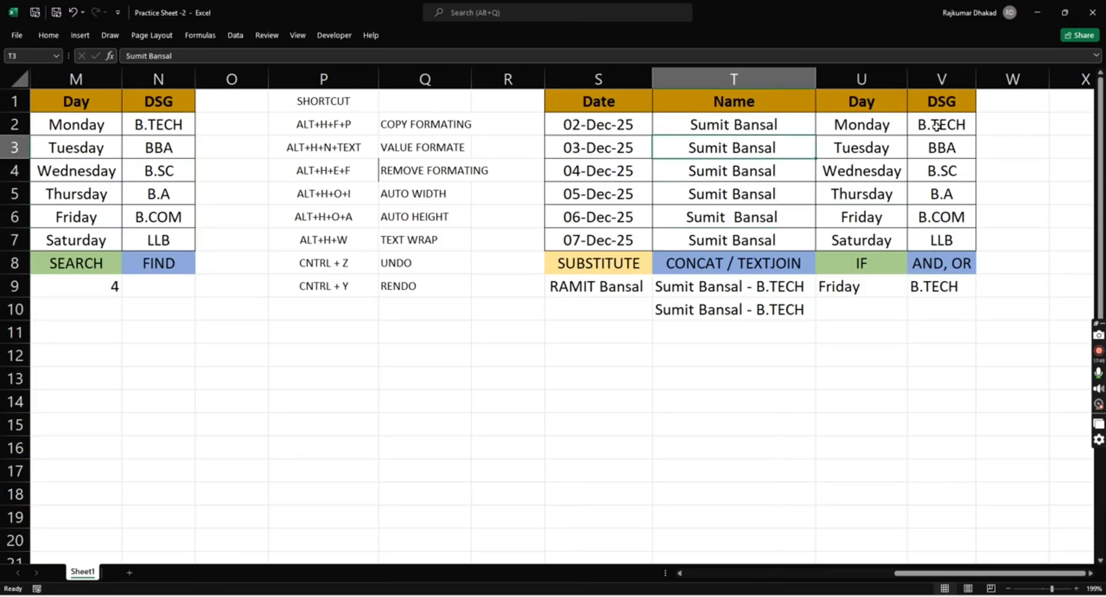
{"action": "key", "text": "Up"}
{"action": "key", "text": "Right"}
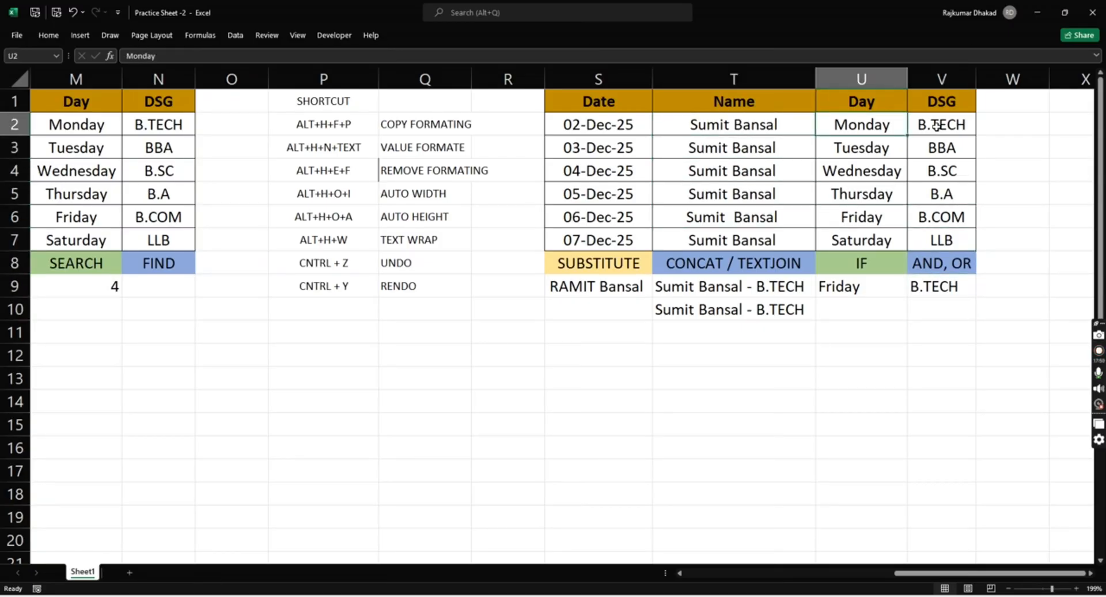
{"action": "key", "text": "Right"}
{"action": "key", "text": "Right"}
{"action": "key", "text": "Left"}
{"action": "key", "text": "ctrl+Down"}
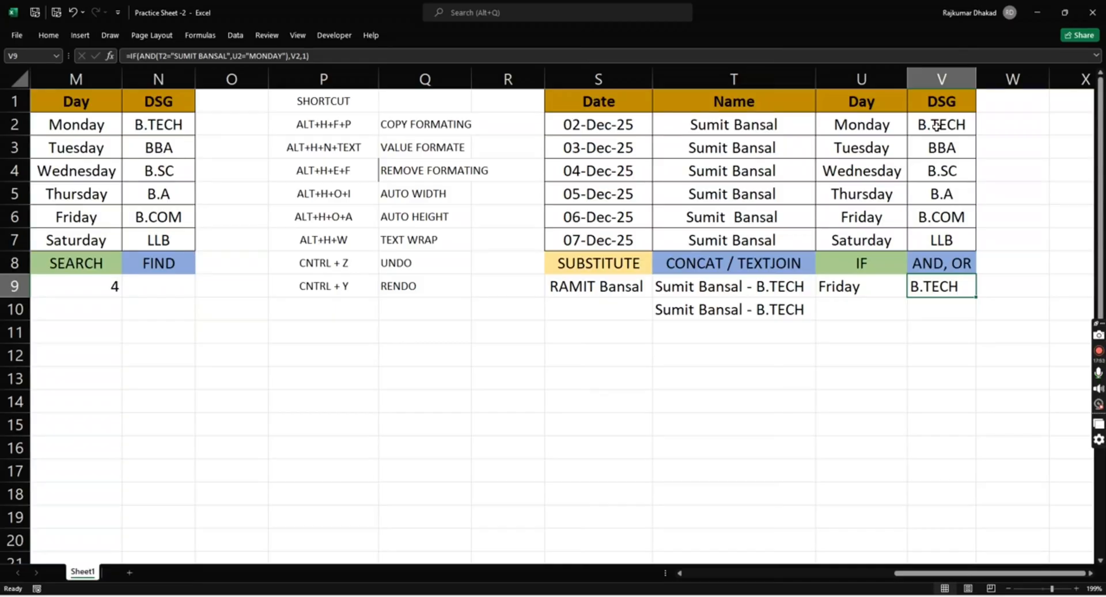
{"action": "key", "text": "Up"}
{"action": "key", "text": "Up"}
{"action": "key", "text": "Up"}
{"action": "key", "text": "Up"}
{"action": "key", "text": "Down"}
{"action": "key", "text": "Down"}
{"action": "key", "text": "Down"}
{"action": "key", "text": "Down"}
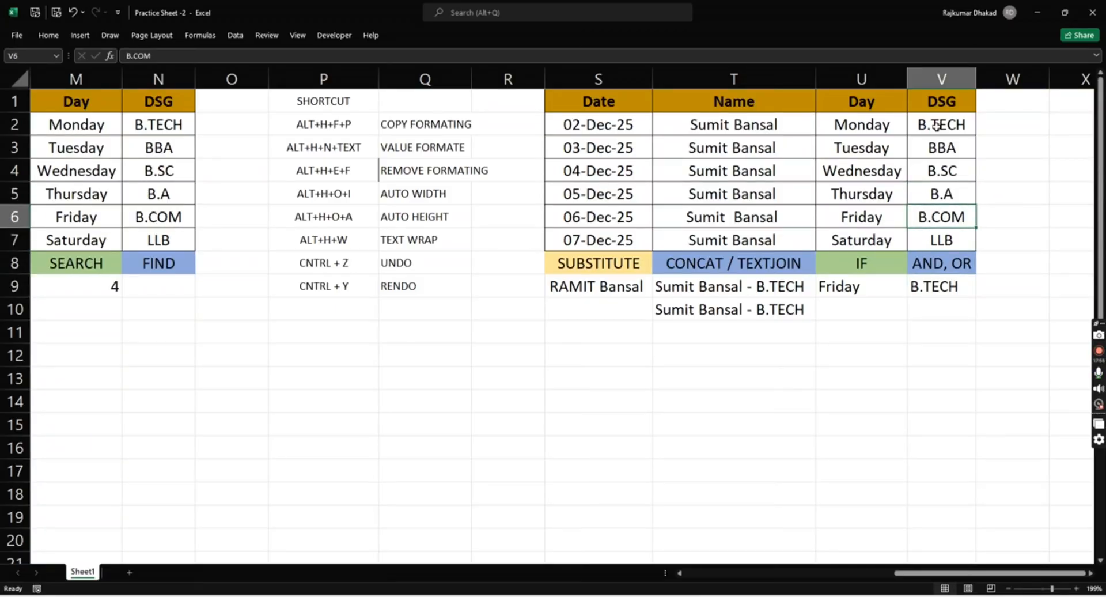
{"action": "key", "text": "Up"}
{"action": "key", "text": "Up"}
{"action": "key", "text": "Up"}
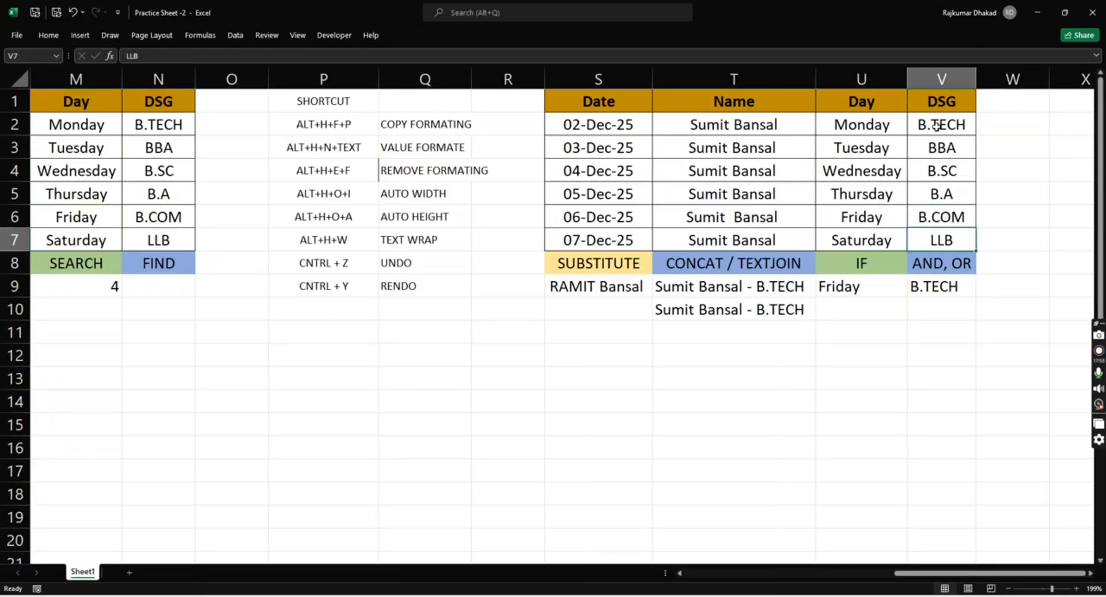
{"action": "key", "text": "Left"}
{"action": "key", "text": "Left"}
{"action": "key", "text": "Up"}
{"action": "key", "text": "Up"}
{"action": "key", "text": "Up"}
{"action": "key", "text": "Up"}
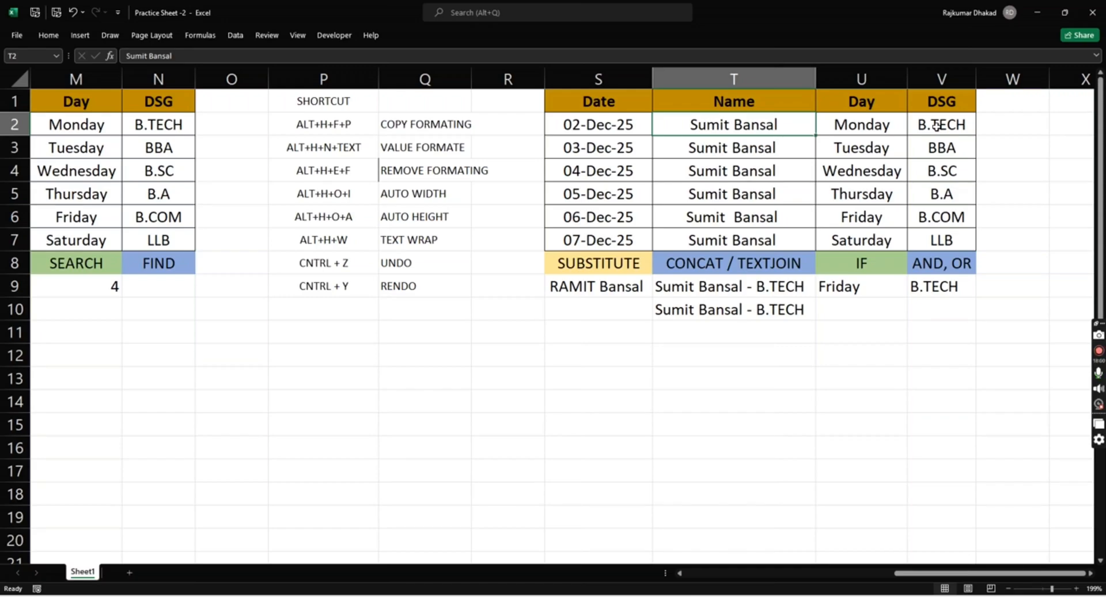
- Test the AND formula in V9 by replacing the name in T2 with 1, check its result and undo the replacement
{"action": "type", "text": "1"}
{"action": "key", "text": "Return"}
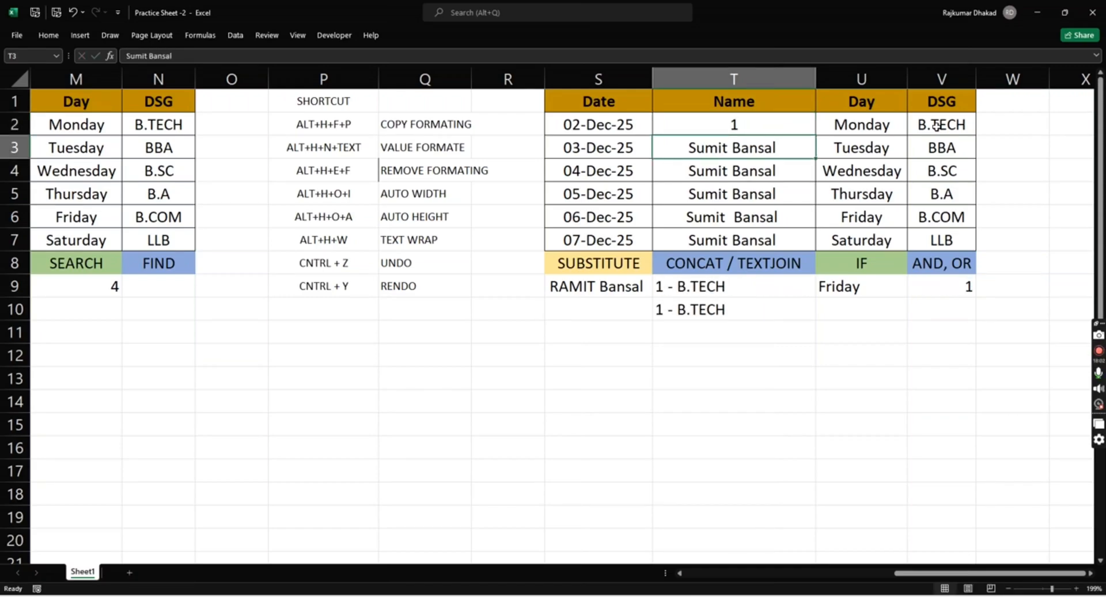
{"action": "key", "text": "Down"}
{"action": "key", "text": "Down"}
{"action": "key", "text": "Down"}
{"action": "key", "text": "Down"}
{"action": "key", "text": "Down"}
{"action": "key", "text": "Down"}
{"action": "key", "text": "Down"}
{"action": "key", "text": "Down"}
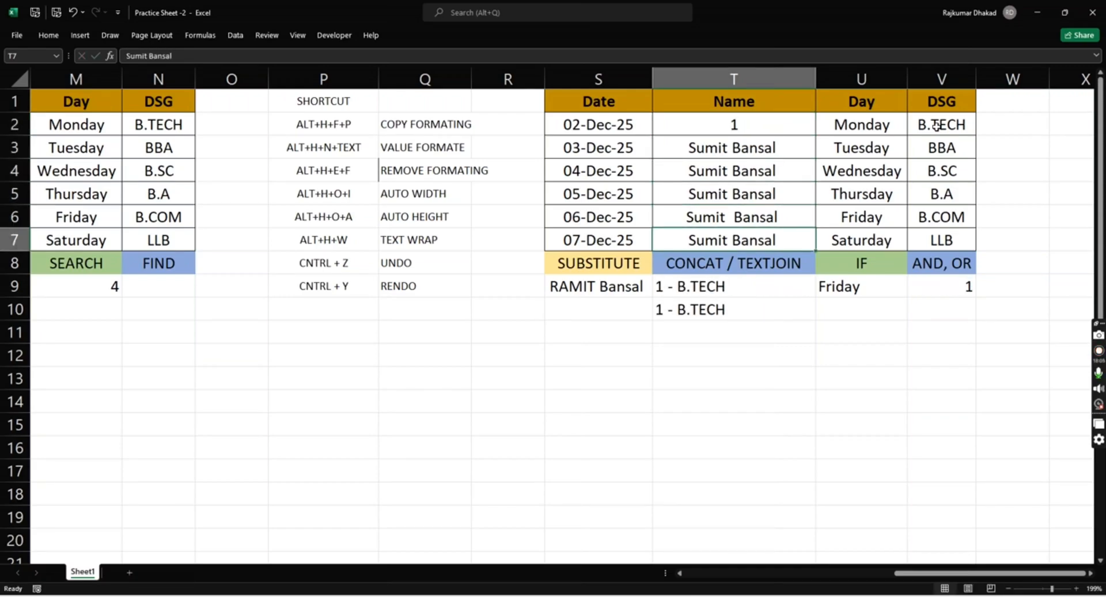
{"action": "key", "text": "Up"}
{"action": "key", "text": "Up"}
{"action": "key", "text": "Up"}
{"action": "key", "text": "Up"}
{"action": "key", "text": "Up"}
{"action": "key", "text": "Up"}
{"action": "key", "text": "Up"}
{"action": "key", "text": "Up"}
{"action": "key", "text": "Up"}
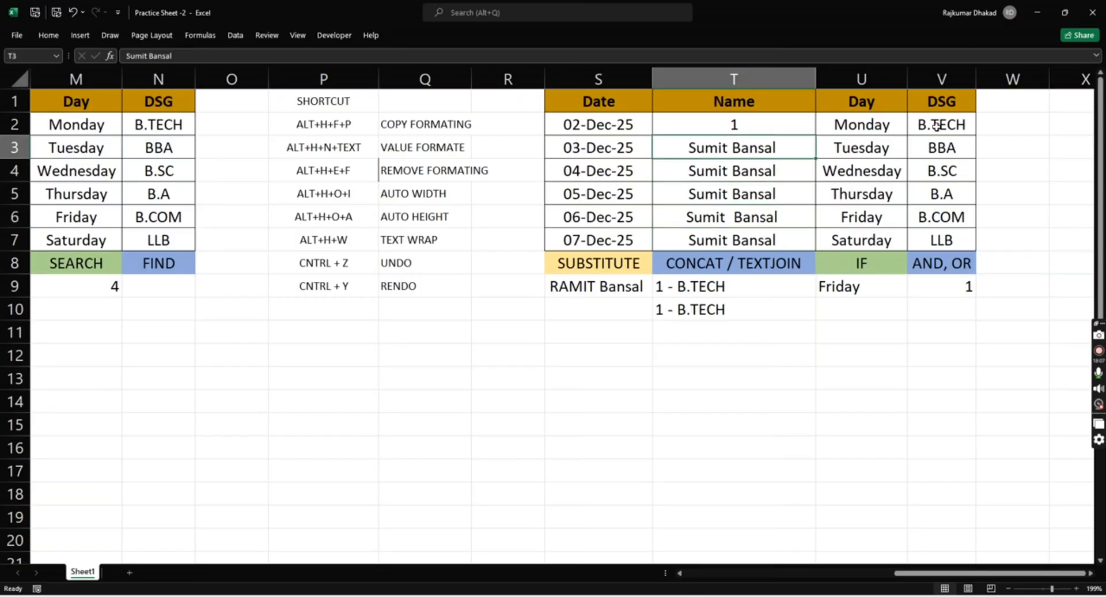
{"action": "key", "text": "Right"}
{"action": "key", "text": "Right"}
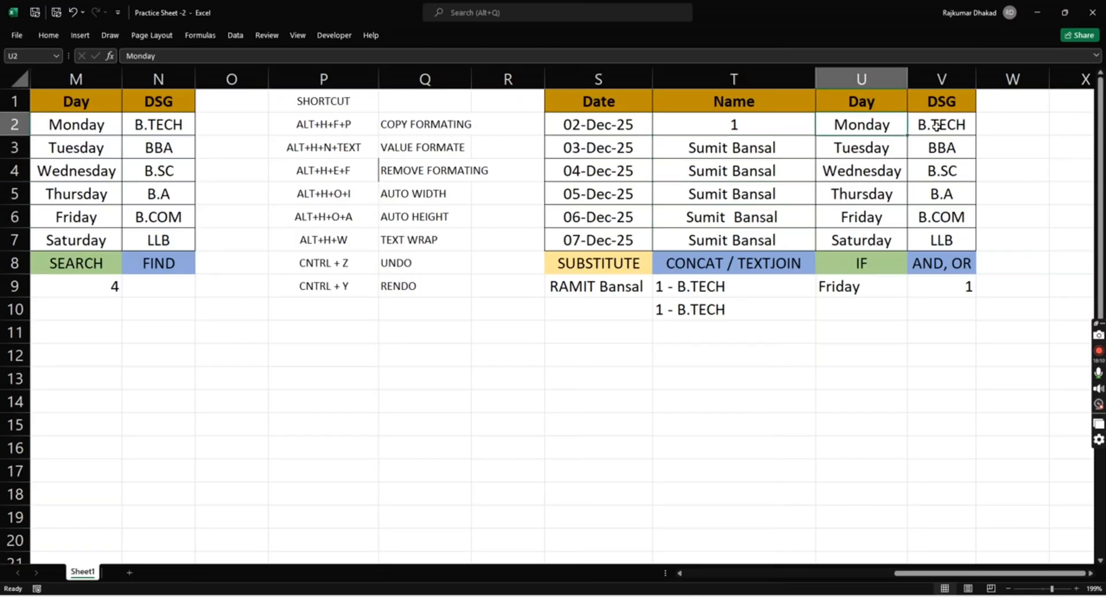
{"action": "key", "text": "Down"}
{"action": "key", "text": "Down"}
{"action": "key", "text": "Down"}
{"action": "key", "text": "Down"}
{"action": "key", "text": "Down"}
{"action": "key", "text": "Down"}
{"action": "key", "text": "Down"}
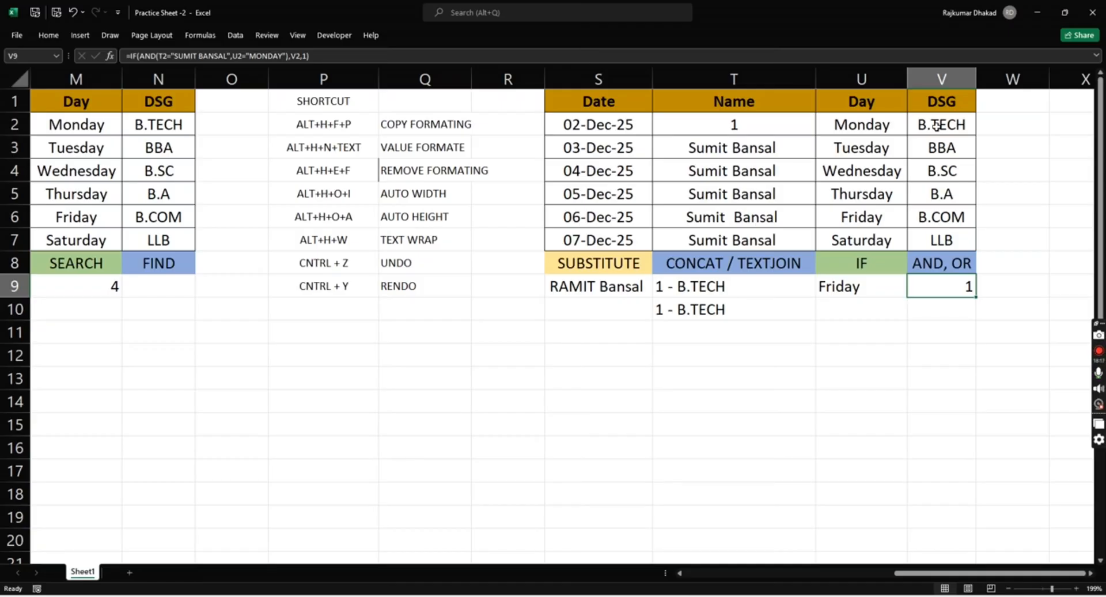
{"action": "key", "text": "ctrl+z"}
- Start a second formula in V10, below the AND example, with =IF(OR(
{"action": "key", "text": "Right"}
{"action": "key", "text": "Right"}
{"action": "key", "text": "Down"}
{"action": "key", "text": "Down"}
{"action": "key", "text": "Down"}
{"action": "key", "text": "Down"}
{"action": "key", "text": "Down"}
{"action": "key", "text": "Down"}
{"action": "key", "text": "Down"}
{"action": "key", "text": "Down"}
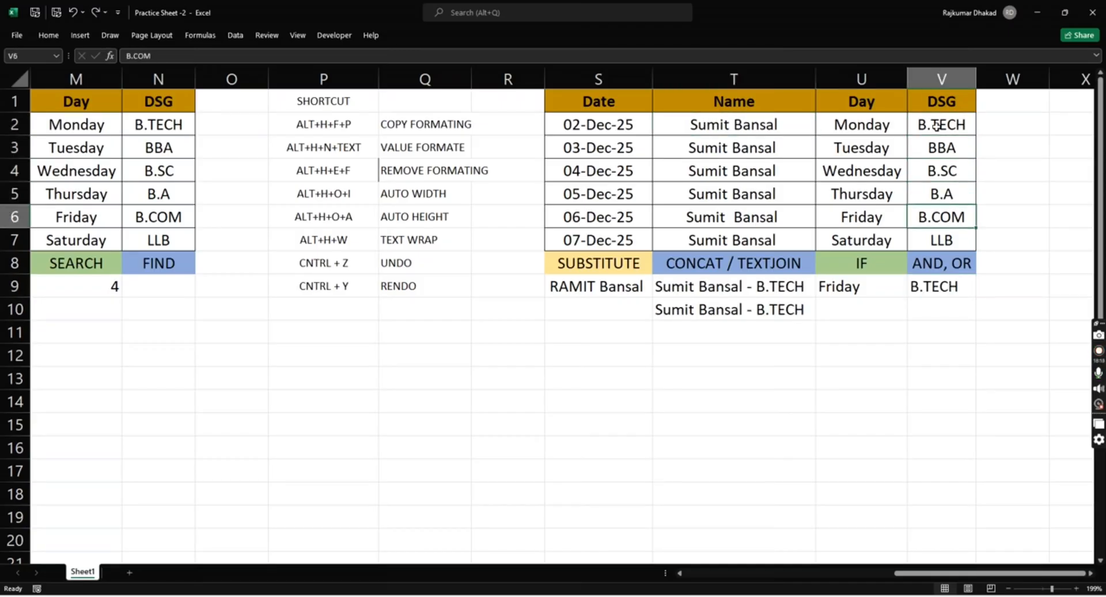
{"action": "key", "text": "Up"}
{"action": "key", "text": "Right"}
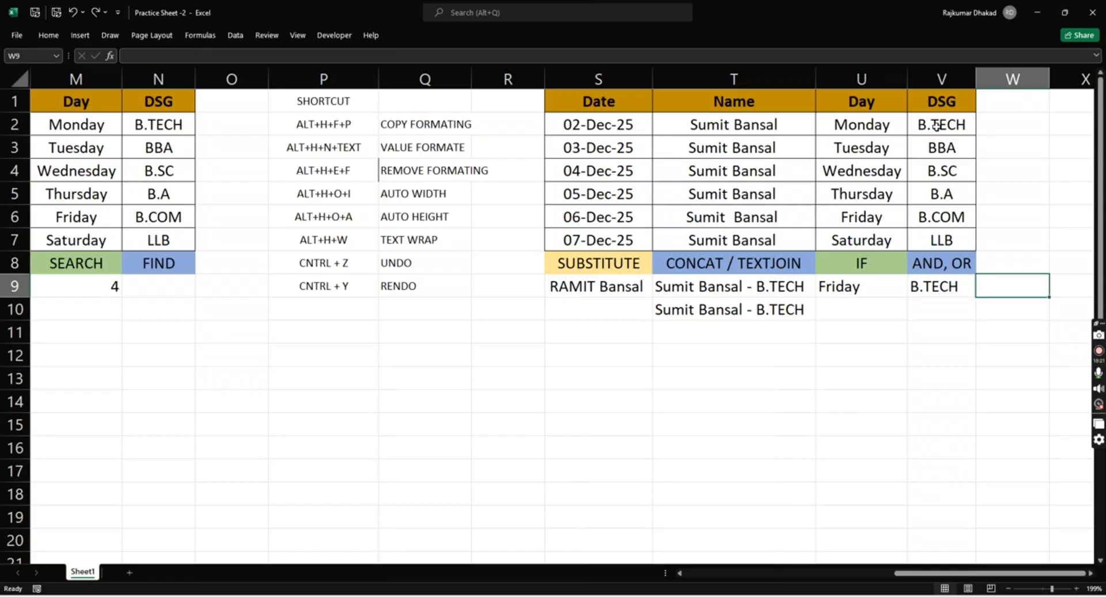
{"action": "key", "text": "Left"}
{"action": "key", "text": "Down"}
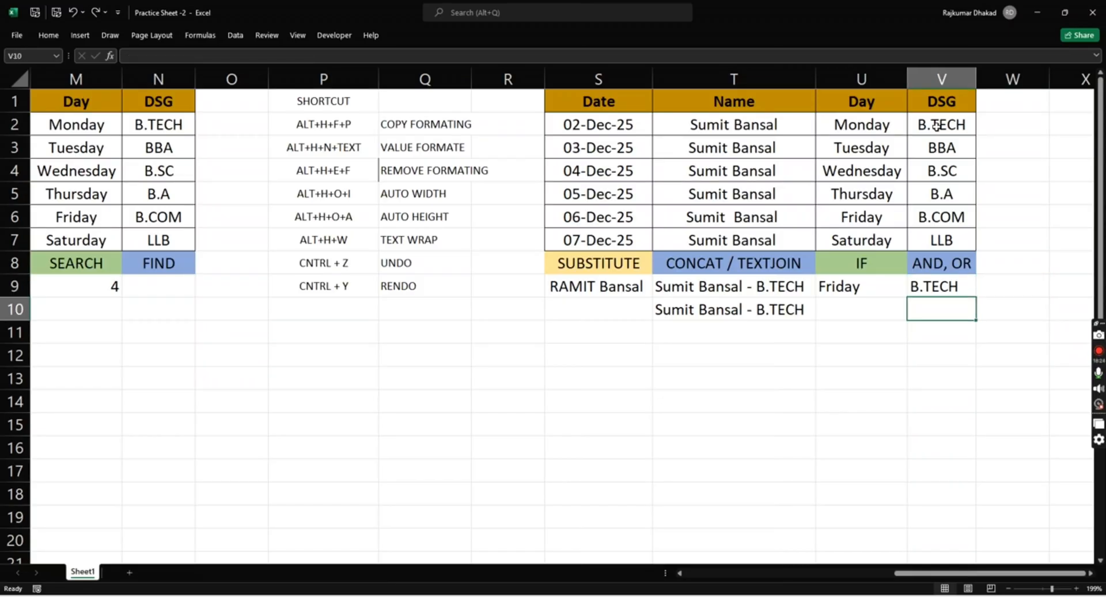
{"action": "type", "text": "=IF("}
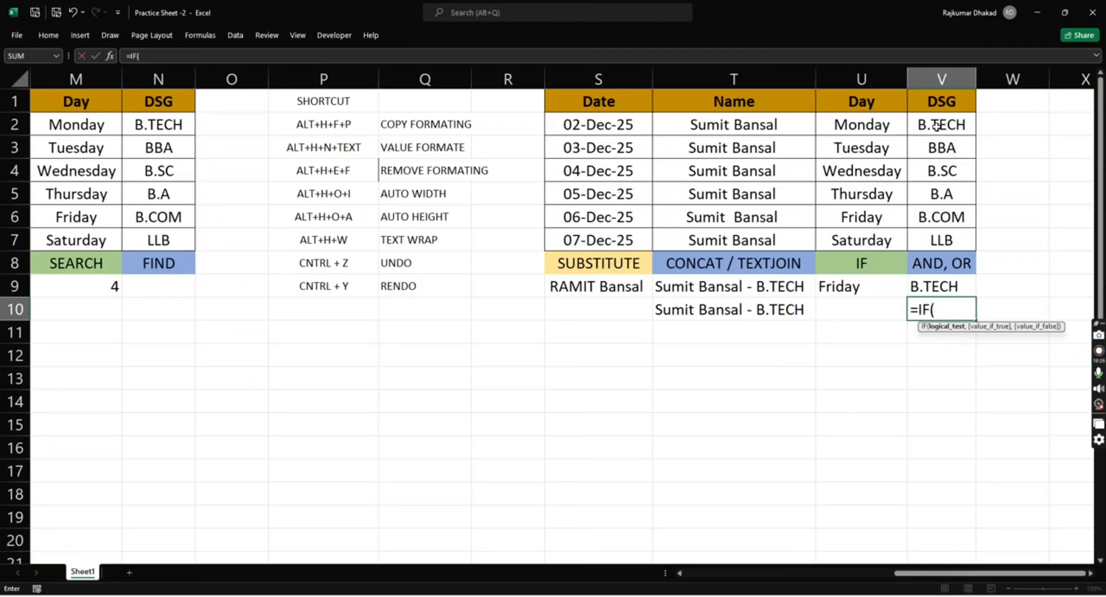
{"action": "type", "text": "OR("}
- Enter two OR conditions in V10, T2 equal to the person's full name in quotes and U2="MONDAY", and close the OR function
{"action": "key", "text": "Up"}
{"action": "key", "text": "Up"}
{"action": "key", "text": "Up"}
{"action": "key", "text": "Up"}
{"action": "key", "text": "Up"}
{"action": "key", "text": "Up"}
{"action": "key", "text": "Up"}
{"action": "key", "text": "Up"}
{"action": "key", "text": "Up"}
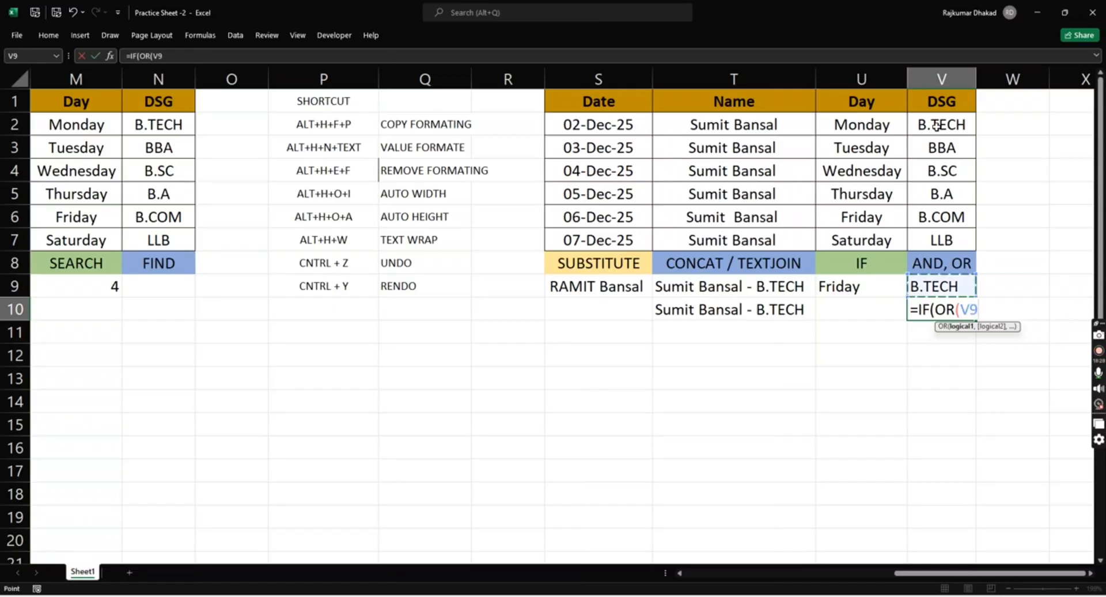
{"action": "key", "text": "Left"}
{"action": "key", "text": "Left"}
{"action": "key", "text": "Down"}
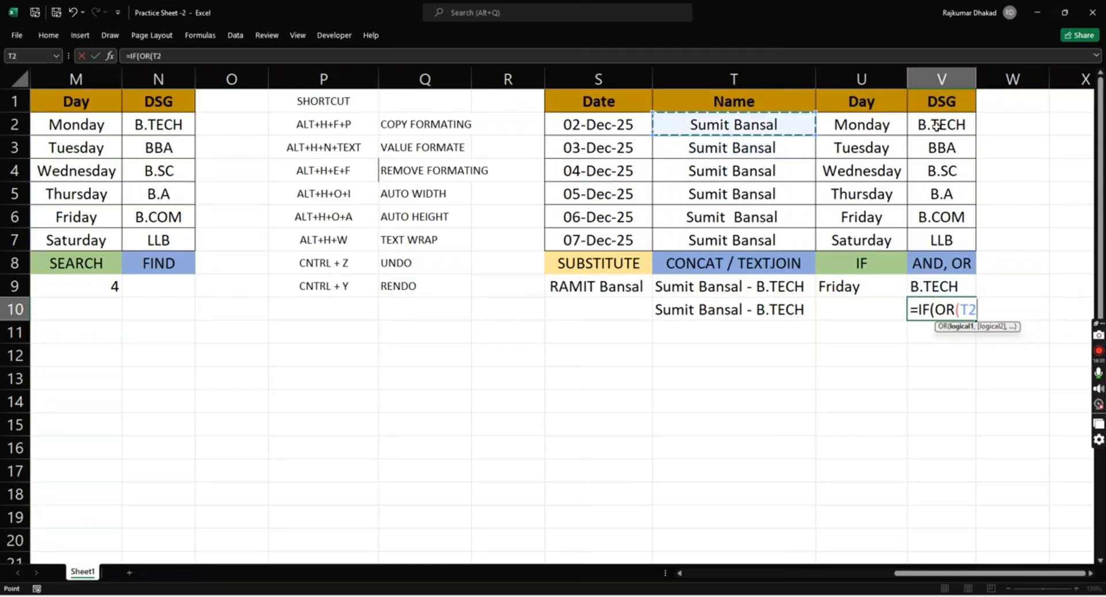
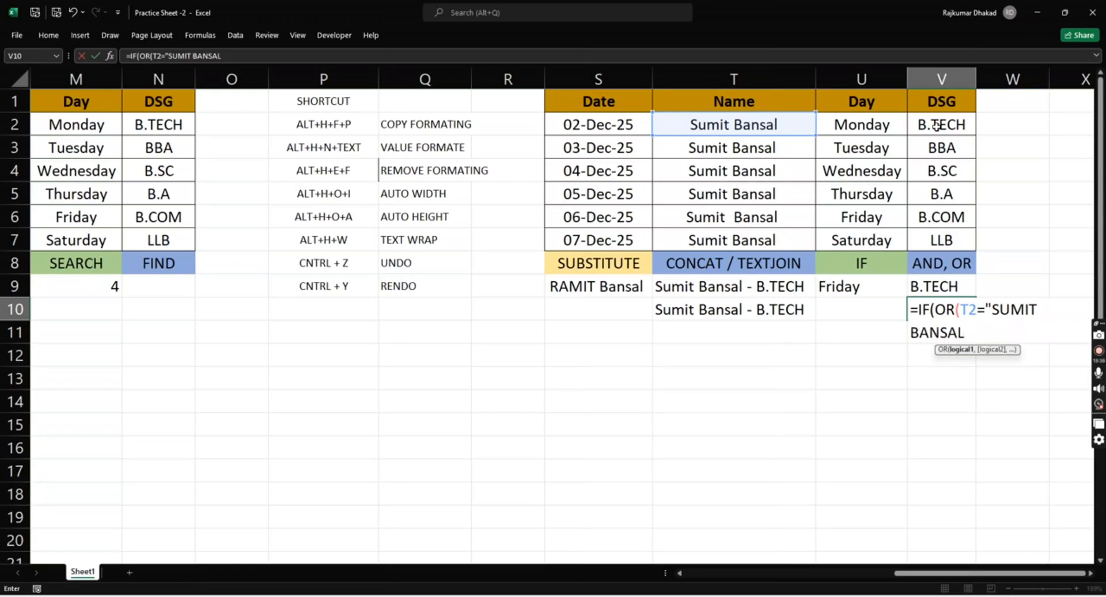
{"action": "type", "text": "\","}
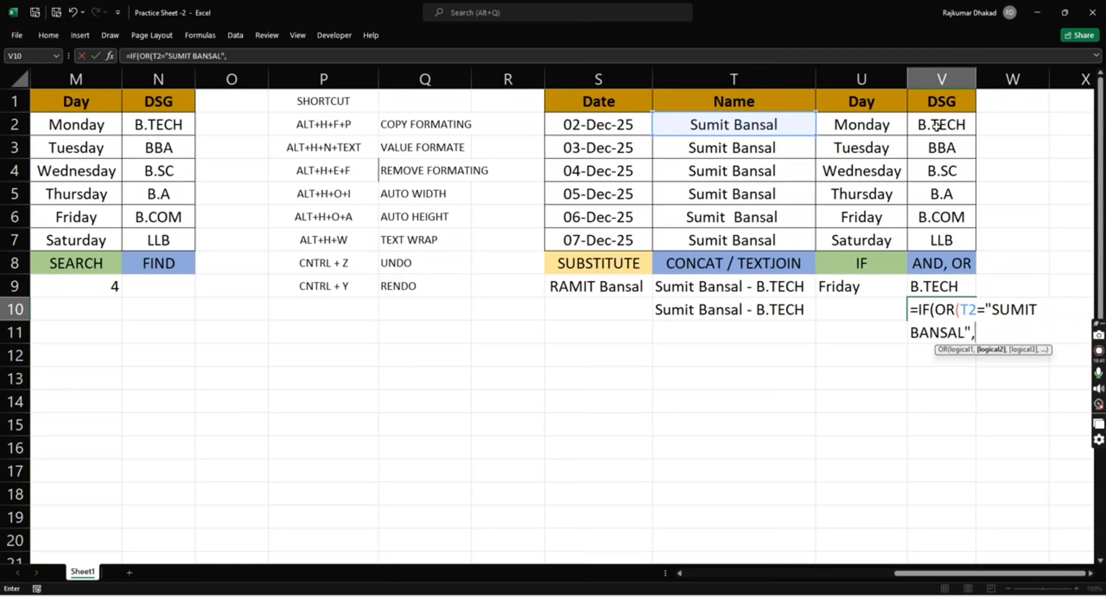
{"action": "type", "text": "U2="}
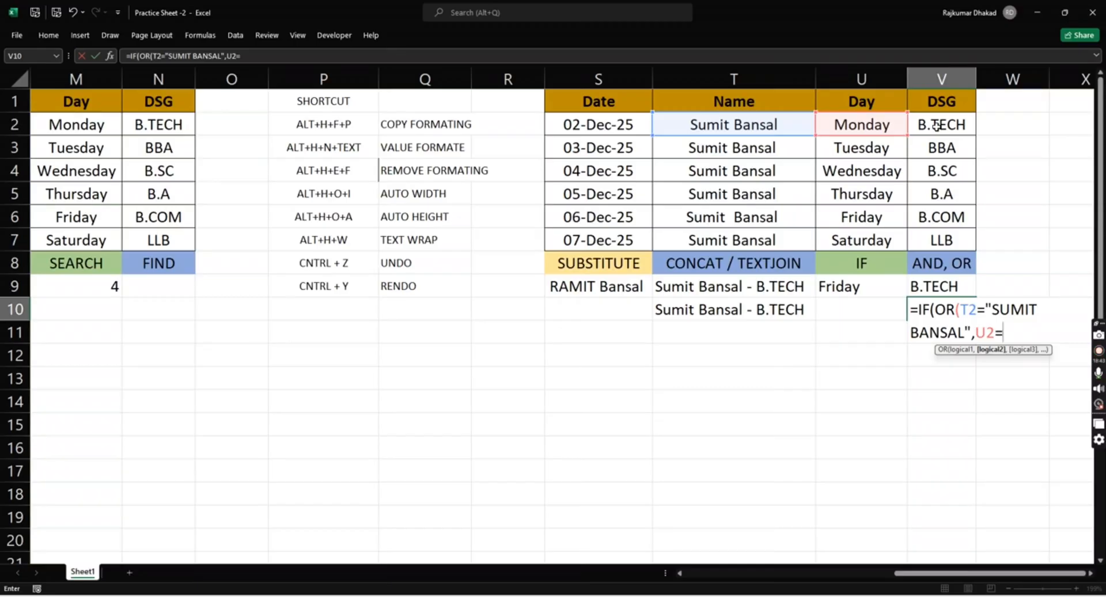
{"action": "type", "text": "\"MONDAY\""}
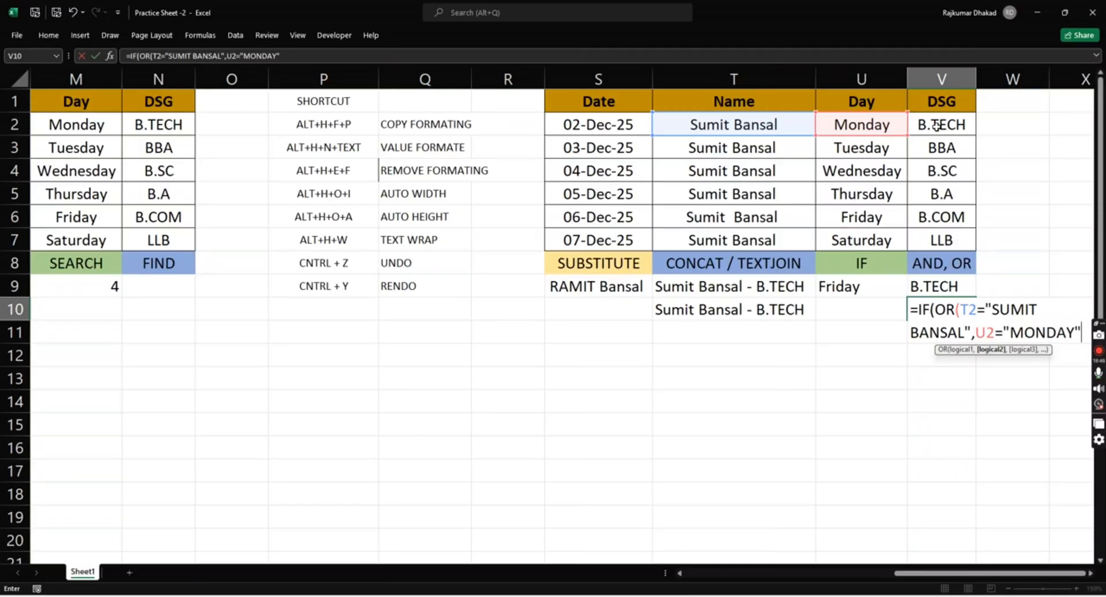
{"action": "type", "text": ")"}
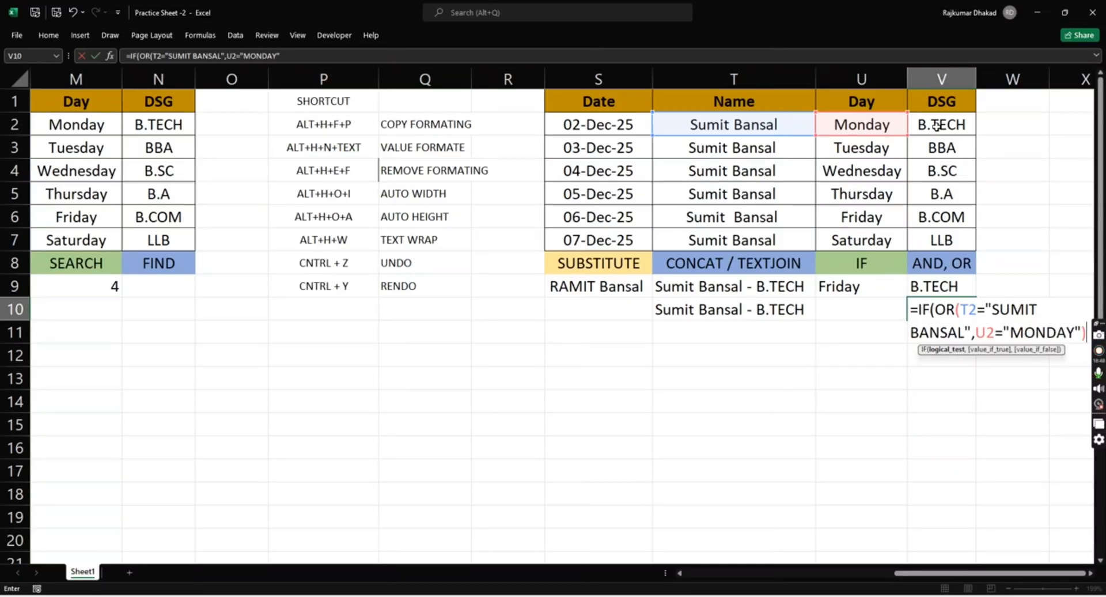
{"action": "type", "text": ","}
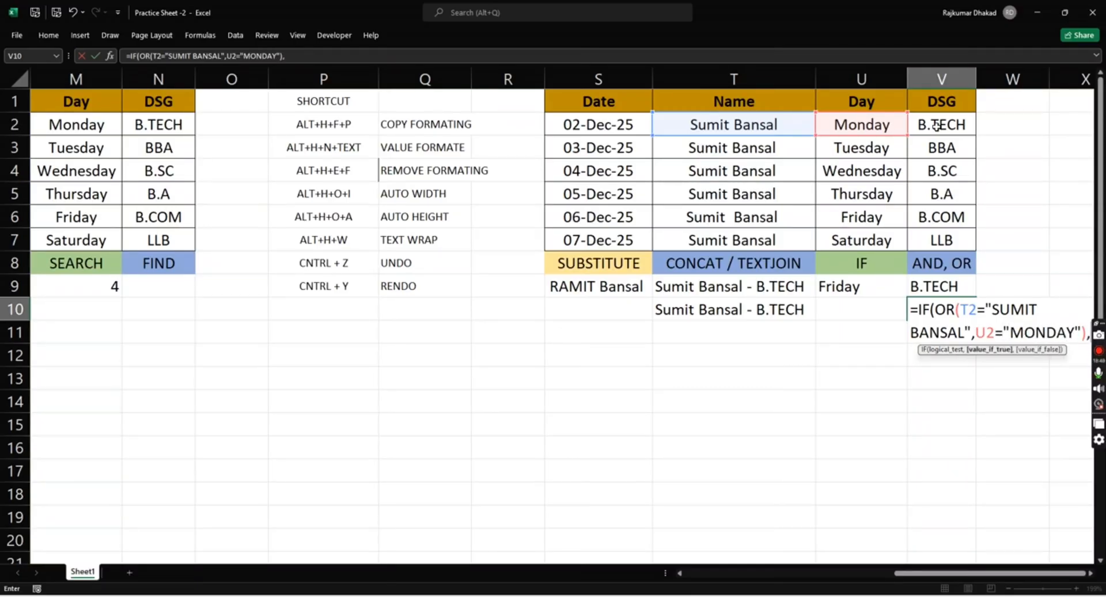
- Complete the V10 formula with the DSG cell V2 as the value if true and 1 as the value if false
{"action": "left_click", "coordinate": [622, 121]}
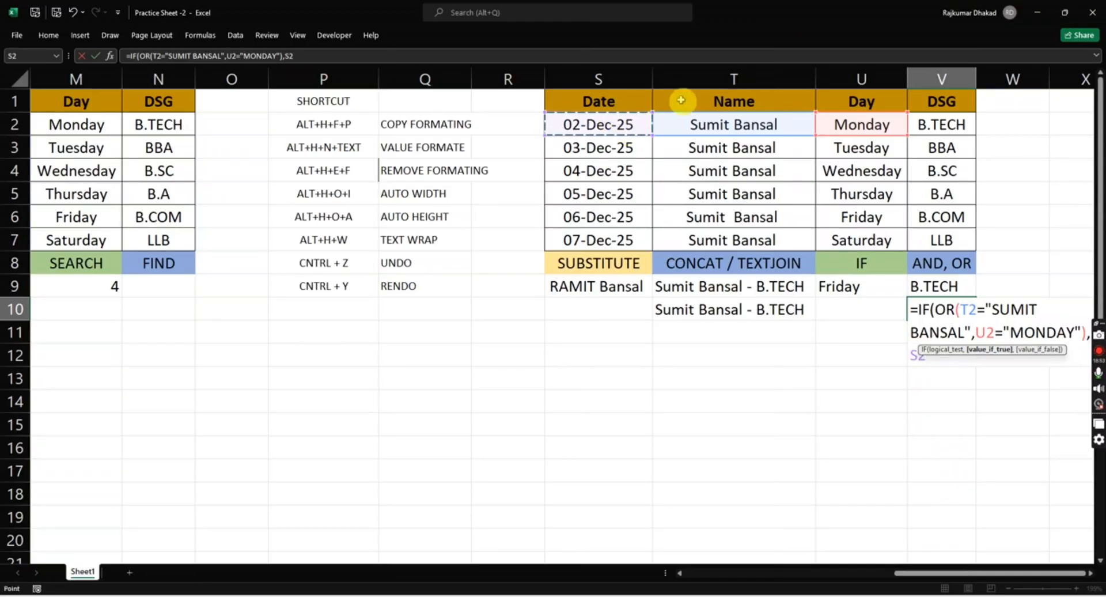
{"action": "left_click", "coordinate": [958, 125]}
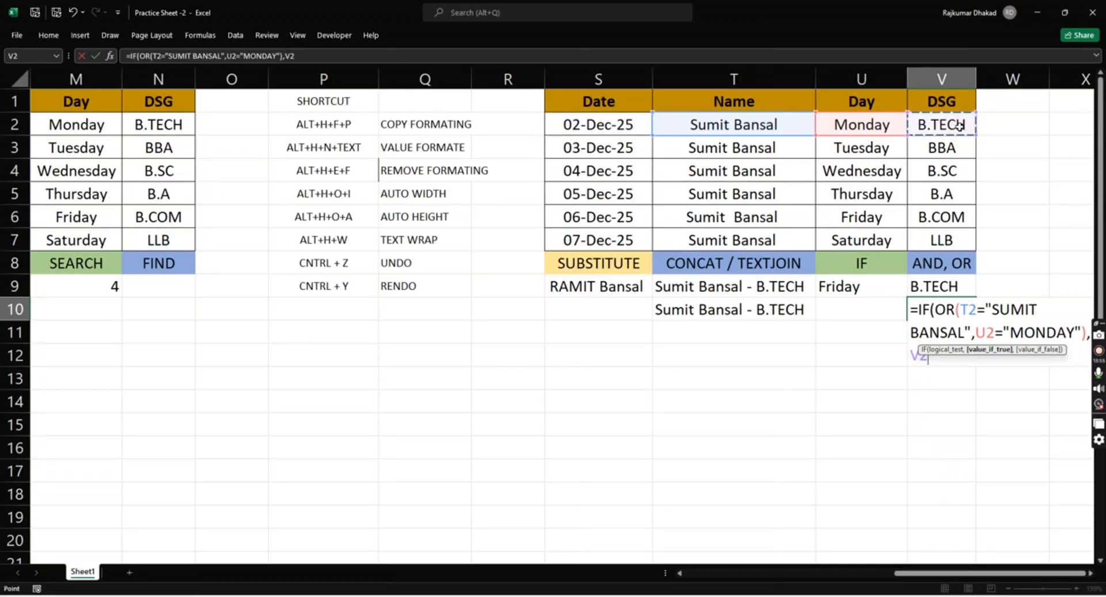
{"action": "type", "text": ",1)"}
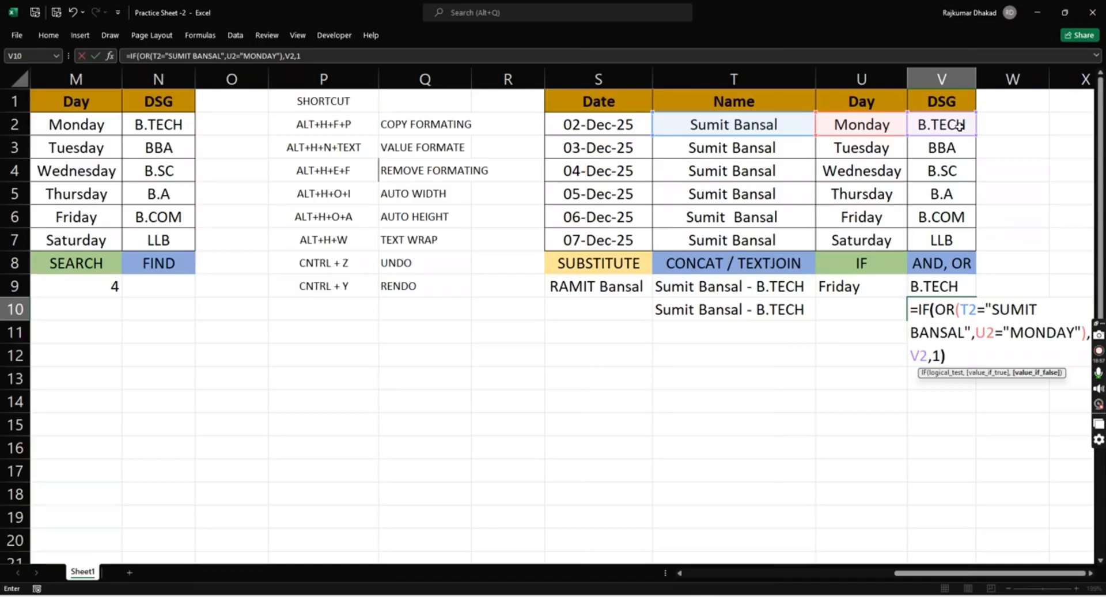
{"action": "key", "text": "Return"}
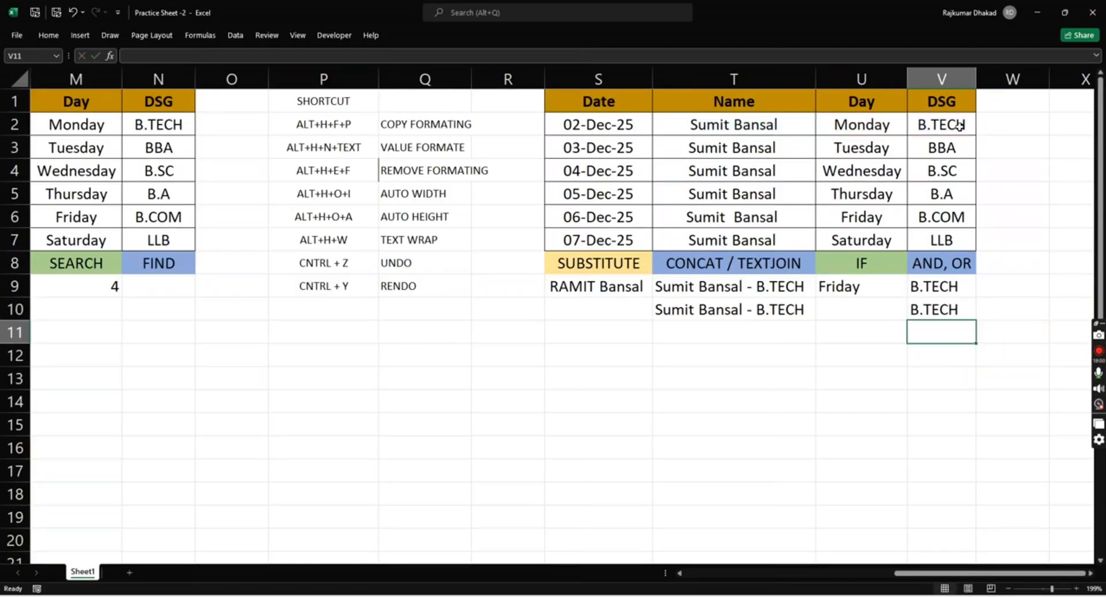
- Review the AND and OR formulas in V9 and V10 against the name and day cells in row 2
{"action": "key", "text": "Up"}
{"action": "key", "text": "Up"}
{"action": "key", "text": "Up"}
{"action": "key", "text": "Up"}
{"action": "key", "text": "Up"}
{"action": "key", "text": "Up"}
{"action": "key", "text": "Up"}
{"action": "key", "text": "Up"}
{"action": "key", "text": "Up"}
{"action": "key", "text": "Left"}
{"action": "key", "text": "Left"}
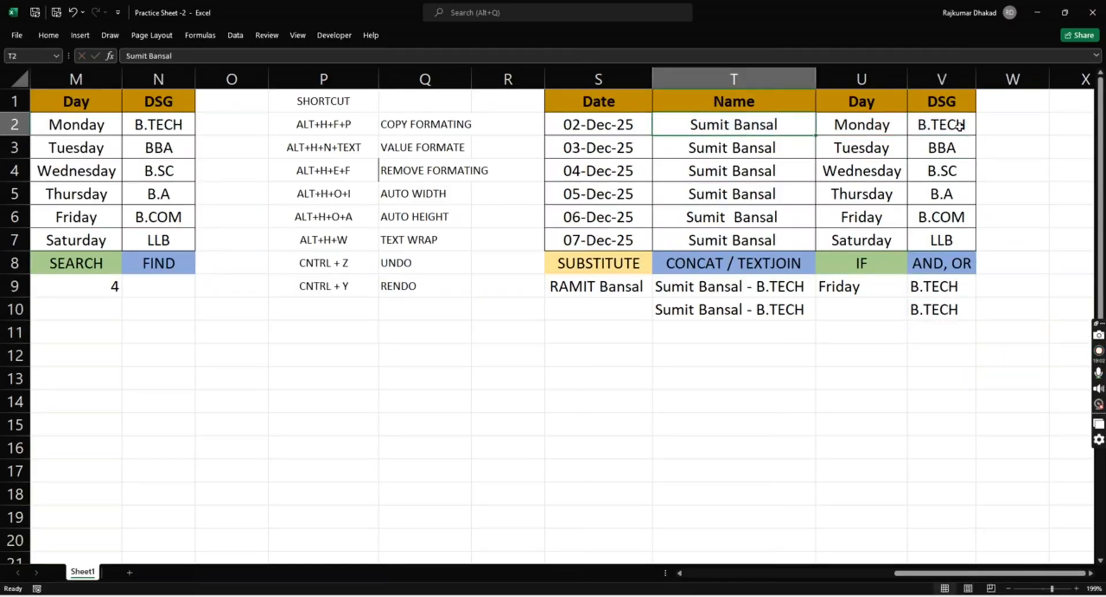
{"action": "key", "text": "Right"}
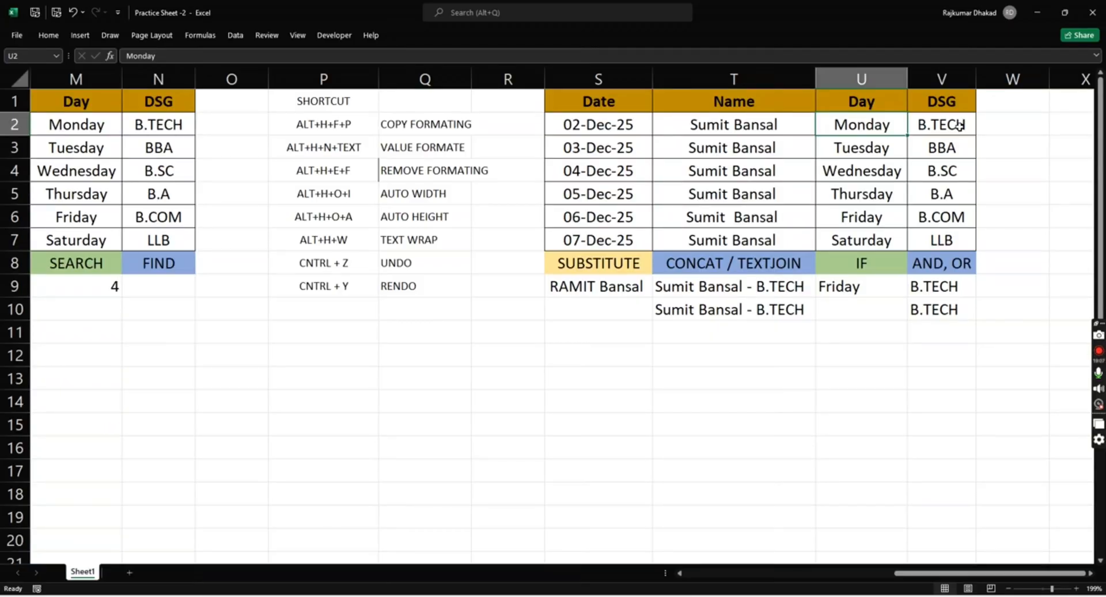
{"action": "key", "text": "Right"}
{"action": "key", "text": "Right"}
{"action": "key", "text": "Down"}
{"action": "key", "text": "Left"}
{"action": "key", "text": "Down"}
{"action": "key", "text": "Down"}
{"action": "key", "text": "Down"}
{"action": "key", "text": "Down"}
{"action": "key", "text": "Down"}
{"action": "key", "text": "Down"}
{"action": "key", "text": "Down"}
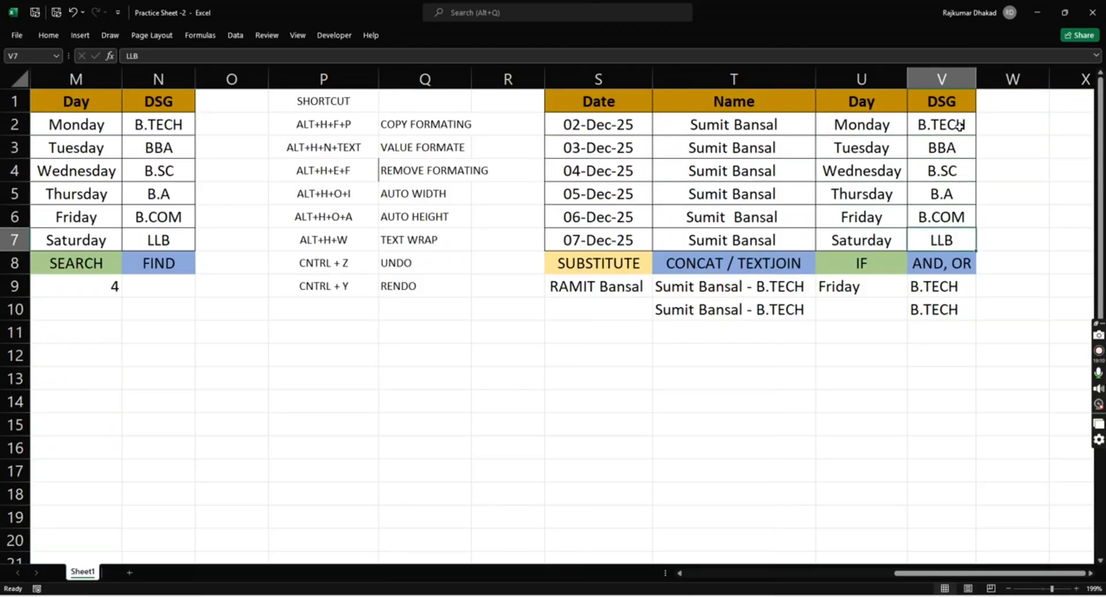
{"action": "key", "text": "Up"}
{"action": "key", "text": "Down"}
{"action": "key", "text": "Down"}
{"action": "key", "text": "Up"}
{"action": "key", "text": "Up"}
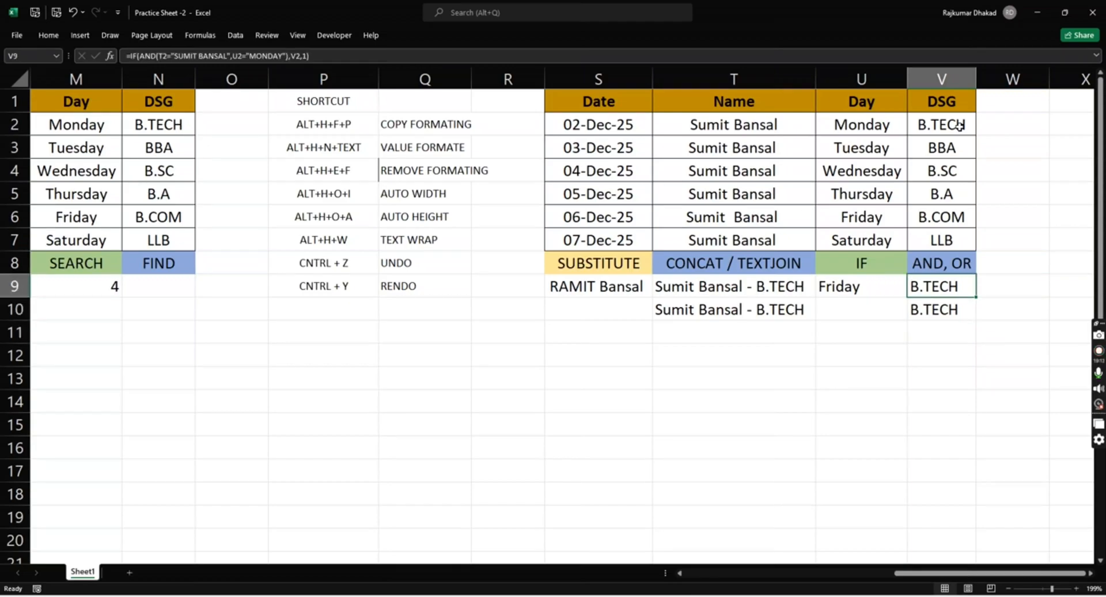
{"action": "key", "text": "Down"}
{"action": "key", "text": "Up"}
{"action": "key", "text": "Up"}
{"action": "key", "text": "Up"}
{"action": "key", "text": "Left"}
{"action": "key", "text": "Left"}
{"action": "key", "text": "Left"}
{"action": "key", "text": "Up"}
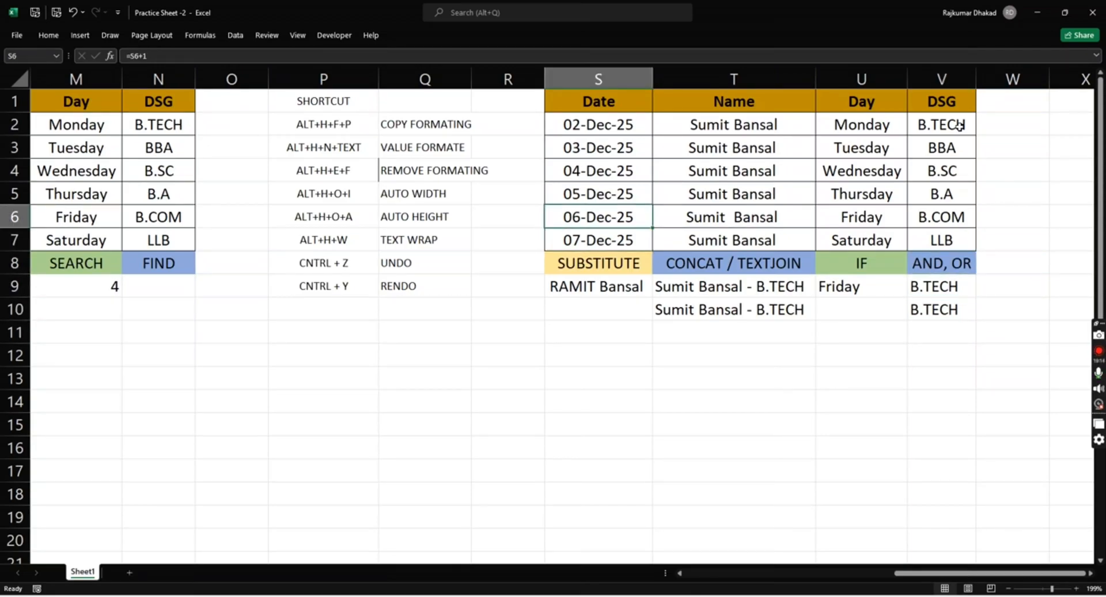
- Replace the day in U2 with 1 to test the AND and OR formulas with one false condition
{"action": "key", "text": "Right"}
{"action": "key", "text": "Right"}
{"action": "key", "text": "Up"}
{"action": "key", "text": "Up"}
{"action": "key", "text": "Up"}
{"action": "key", "text": "Up"}
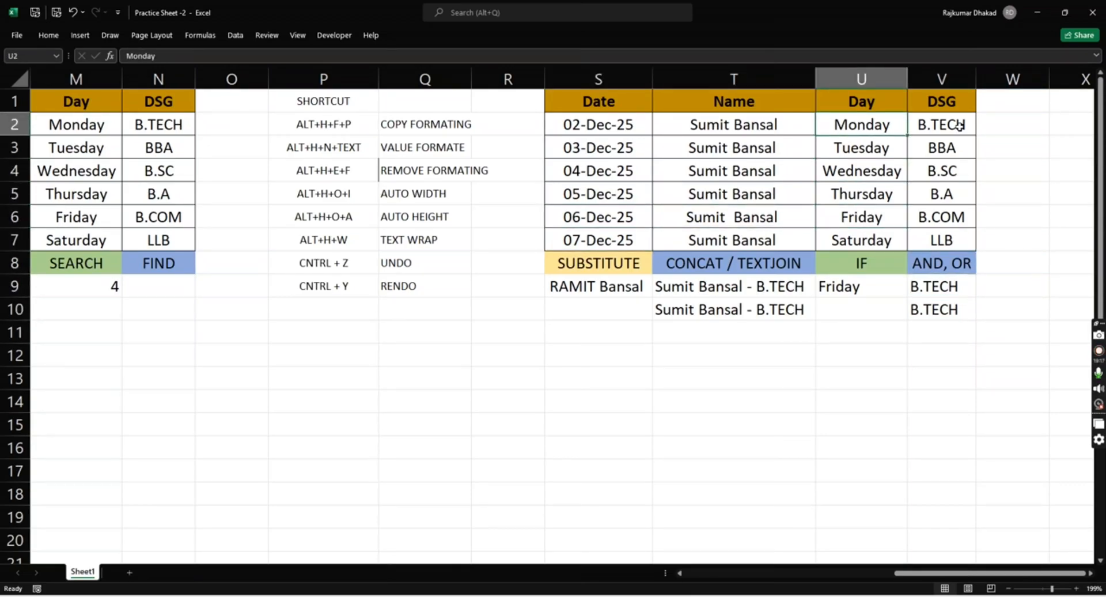
{"action": "type", "text": "1"}
{"action": "key", "text": "Return"}
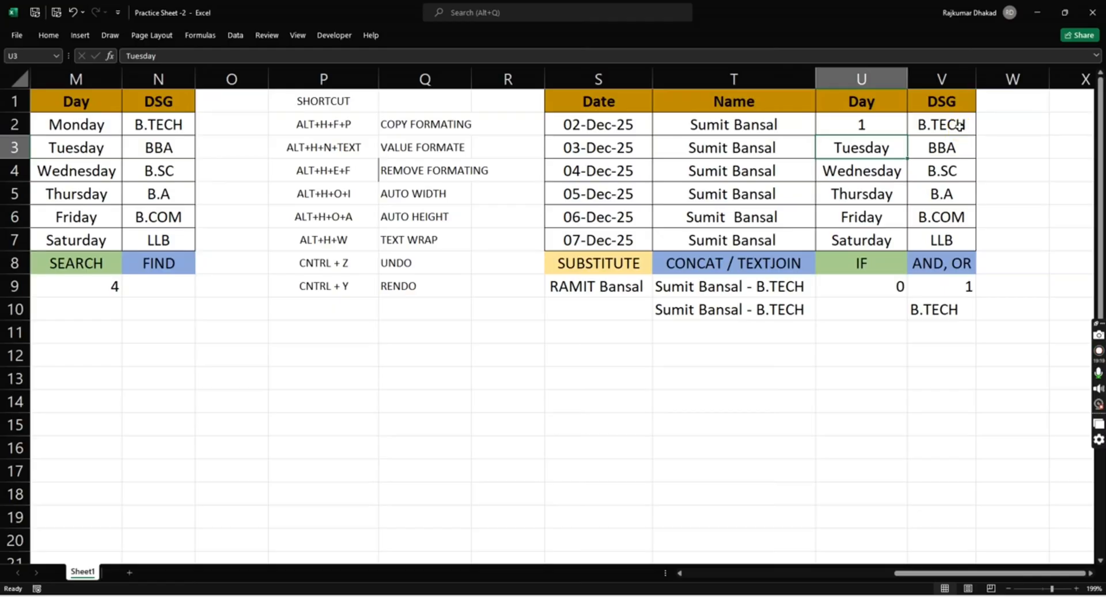
- Compare the result of the AND formula in V9 with that of the OR formula in V10
{"action": "key", "text": "Down"}
{"action": "key", "text": "Down"}
{"action": "key", "text": "Down"}
{"action": "key", "text": "Right"}
{"action": "key", "text": "Right"}
{"action": "key", "text": "Down"}
{"action": "key", "text": "Down"}
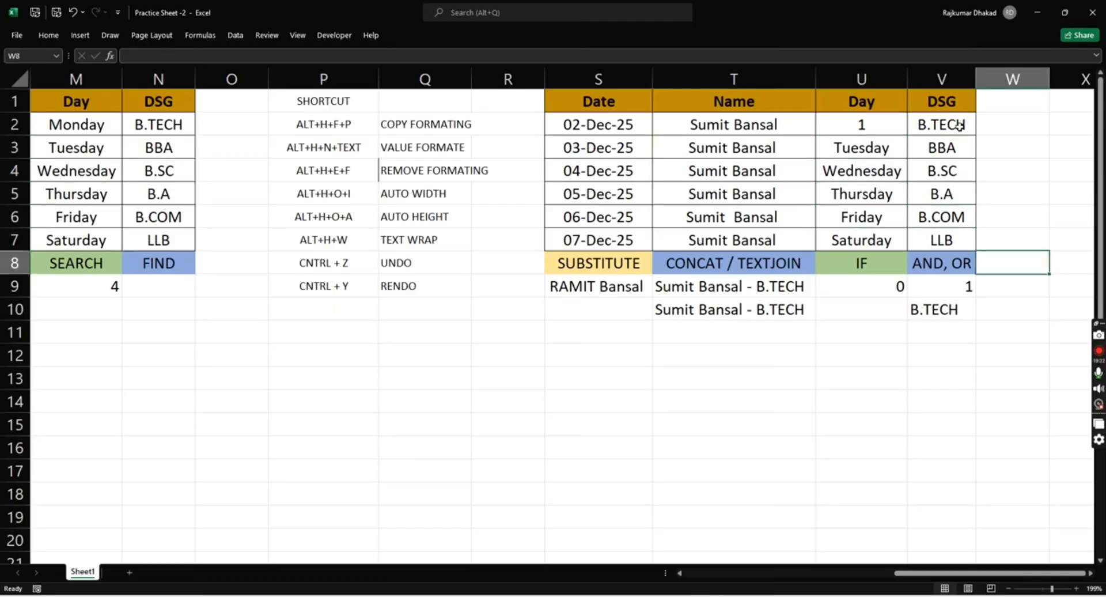
{"action": "key", "text": "Down"}
{"action": "key", "text": "Left"}
{"action": "key", "text": "Down"}
- Replace the name in T2 with 1 to test both conditions as false, and undo the test entries in T2 and U2
{"action": "key", "text": "Up"}
{"action": "key", "text": "Up"}
{"action": "key", "text": "Up"}
{"action": "key", "text": "Up"}
{"action": "key", "text": "Up"}
{"action": "key", "text": "Up"}
{"action": "key", "text": "Up"}
{"action": "key", "text": "Up"}
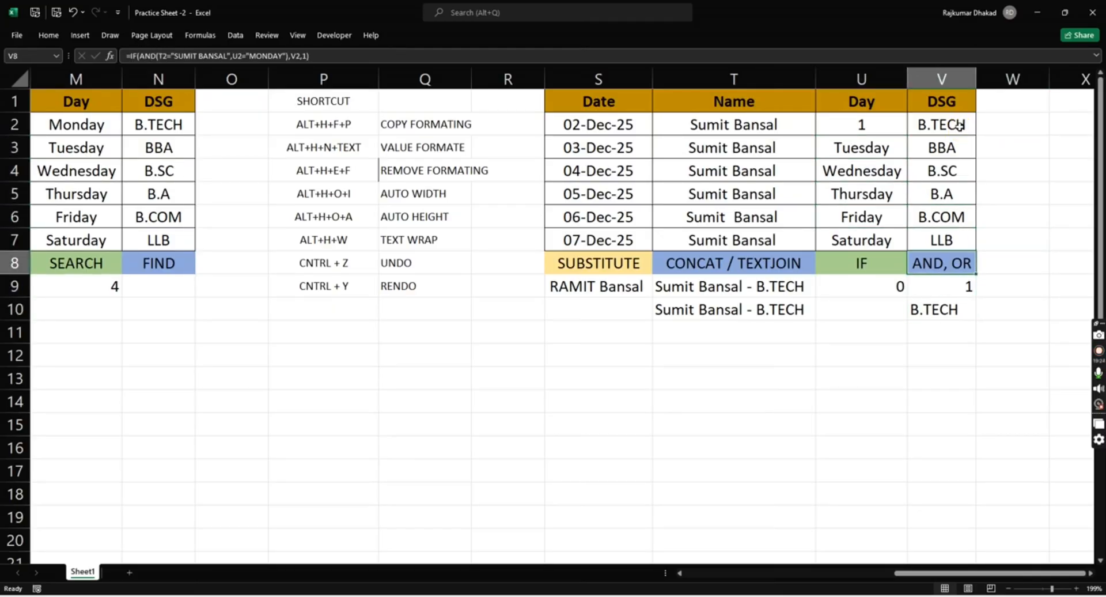
{"action": "key", "text": "Left"}
{"action": "key", "text": "Left"}
{"action": "type", "text": "1"}
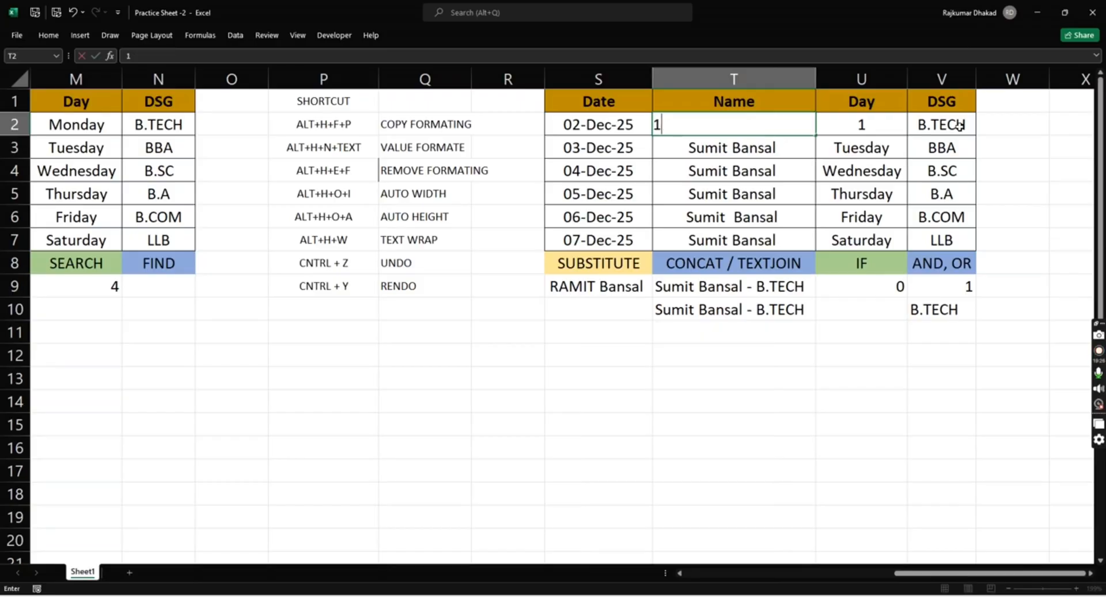
{"action": "key", "text": "Return"}
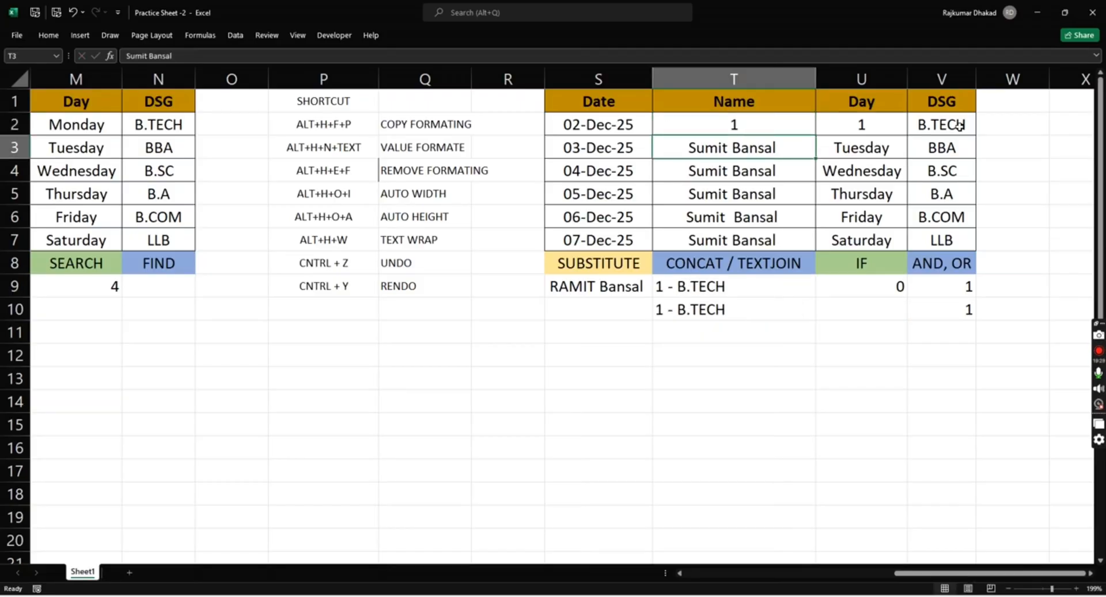
{"action": "key", "text": "ctrl+z"}
{"action": "key", "text": "ctrl+z"}
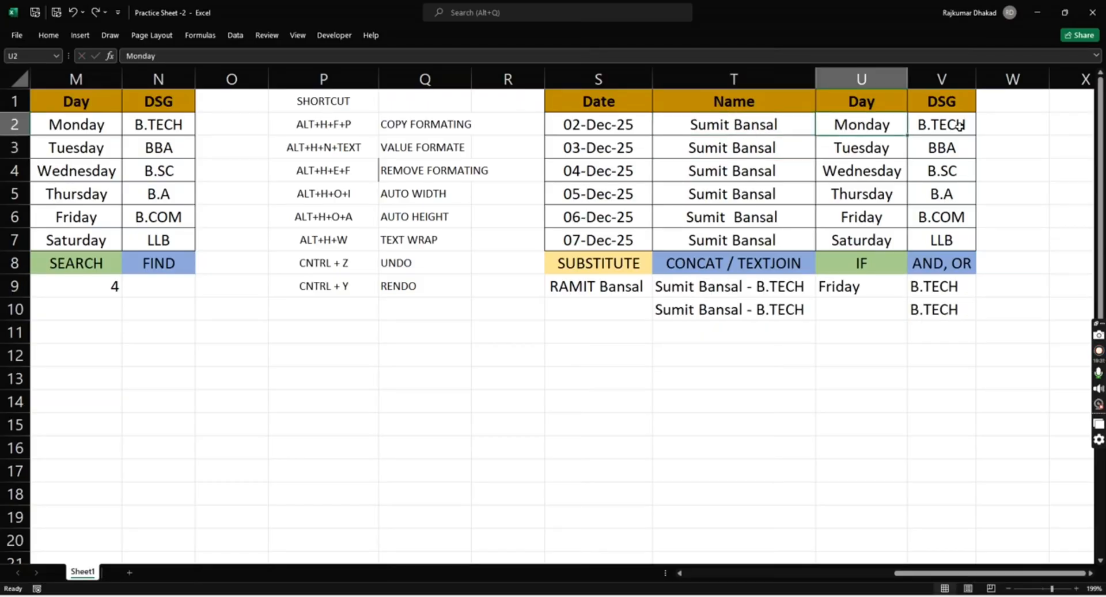
{"action": "key", "text": "Down"}
{"action": "key", "text": "Down"}
{"action": "key", "text": "Right"}
{"action": "key", "text": "Right"}
{"action": "key", "text": "Down"}
{"action": "key", "text": "Left"}
{"action": "key", "text": "Left"}
{"action": "key", "text": "Left"}
{"action": "key", "text": "Left"}
{"action": "key", "text": "Left"}
{"action": "key", "text": "Left"}
{"action": "key", "text": "Left"}
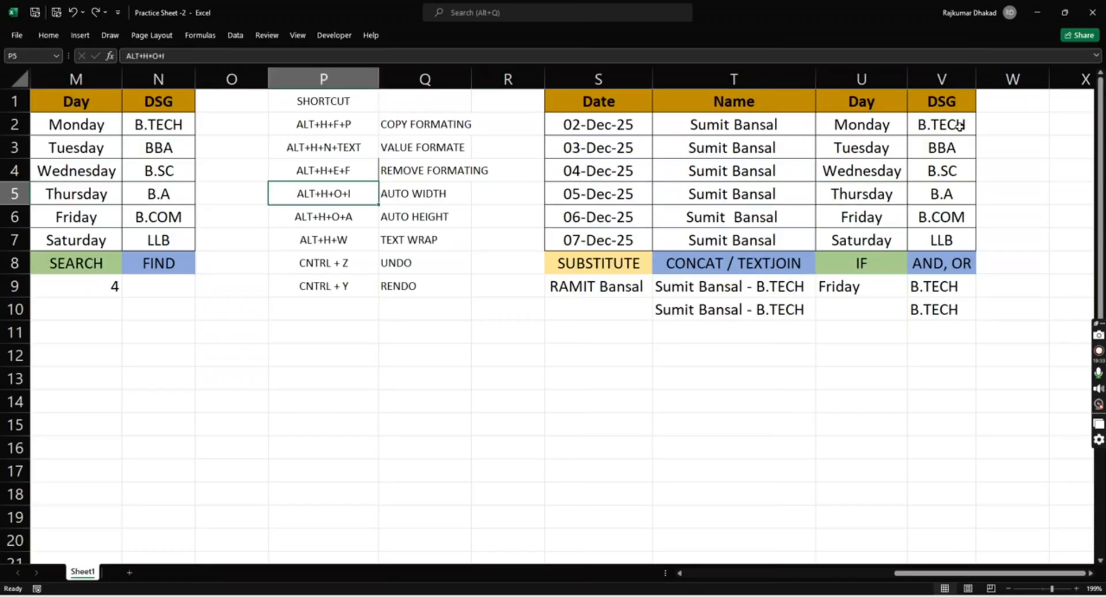
{"action": "key", "text": "Right"}
{"action": "key", "text": "Right"}
{"action": "key", "text": "Right"}
{"action": "key", "text": "Right"}
{"action": "key", "text": "Right"}
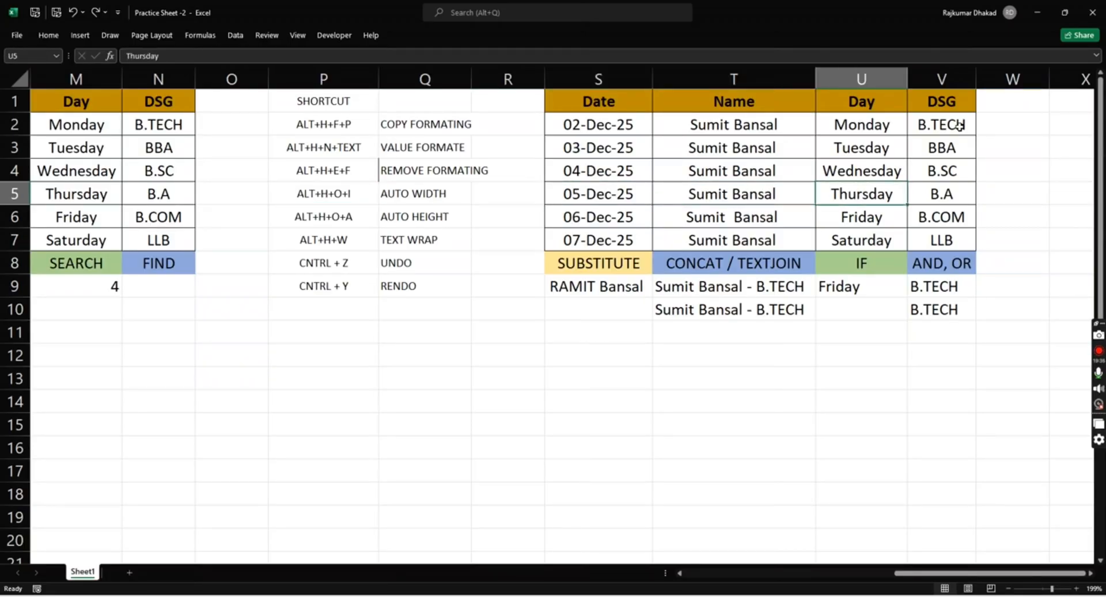
{"action": "key", "text": "Left"}
{"action": "key", "text": "Left"}
{"action": "key", "text": "Right"}
{"action": "key", "text": "Right"}
{"action": "key", "text": "Right"}
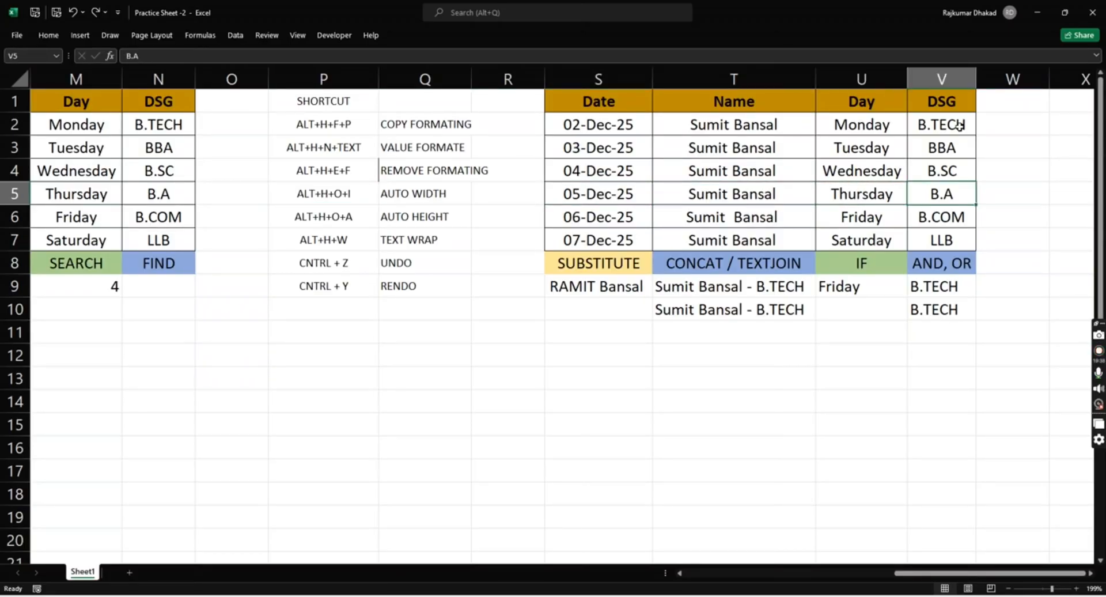
- Copy the Day column with its header and the days Monday to Saturday from U1:U7 to Y1
{"action": "key", "text": "Left"}
{"action": "key", "text": "Up"}
{"action": "key", "text": "Up"}
{"action": "key", "text": "Up"}
{"action": "key", "text": "Up"}
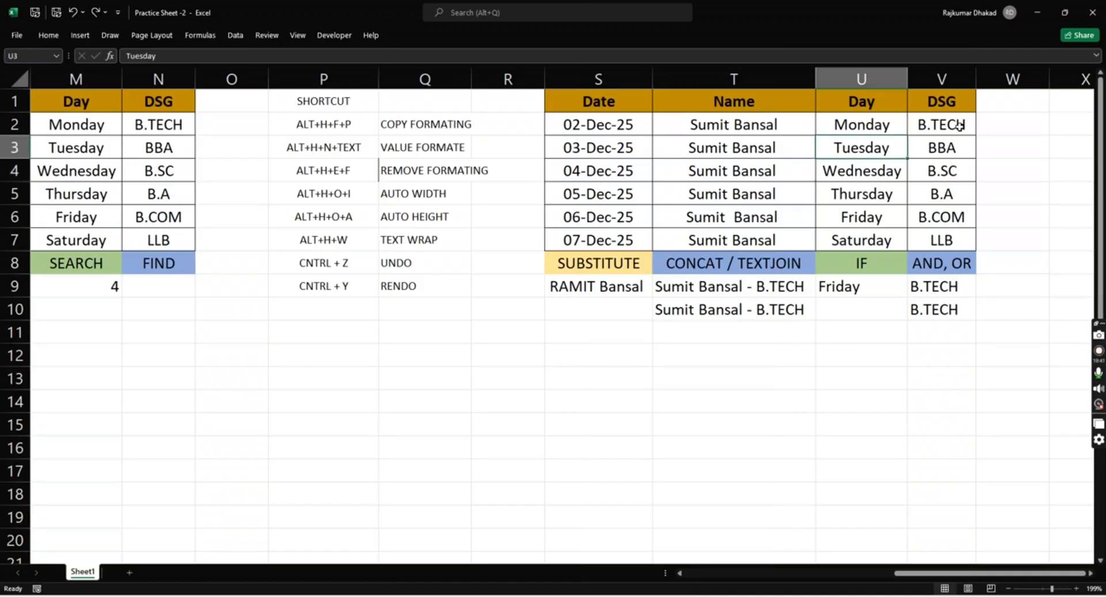
{"action": "key", "text": "ctrl+shift+Down"}
{"action": "key", "text": "shift+Up"}
{"action": "key", "text": "shift+Up"}
{"action": "key", "text": "ctrl+c"}
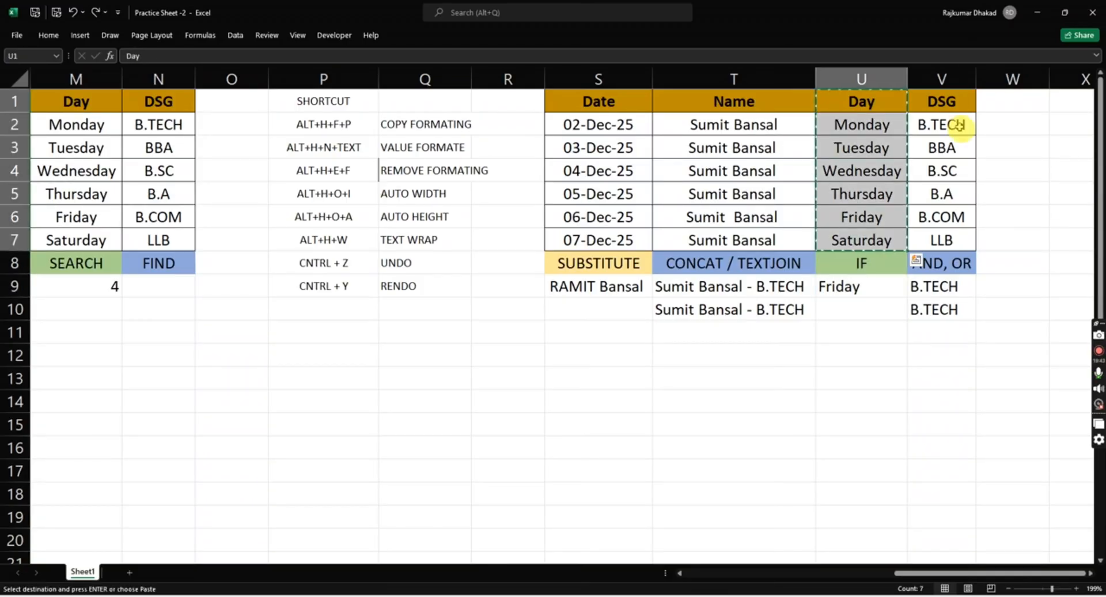
{"action": "key", "text": "Right"}
{"action": "key", "text": "Right"}
{"action": "key", "text": "Right"}
{"action": "key", "text": "Right"}
{"action": "key", "text": "ctrl+v"}
- Copy the green IF heading from U8 to Y8 and replace its text with VLOOKUP
{"action": "key", "text": "Down"}
{"action": "key", "text": "Down"}
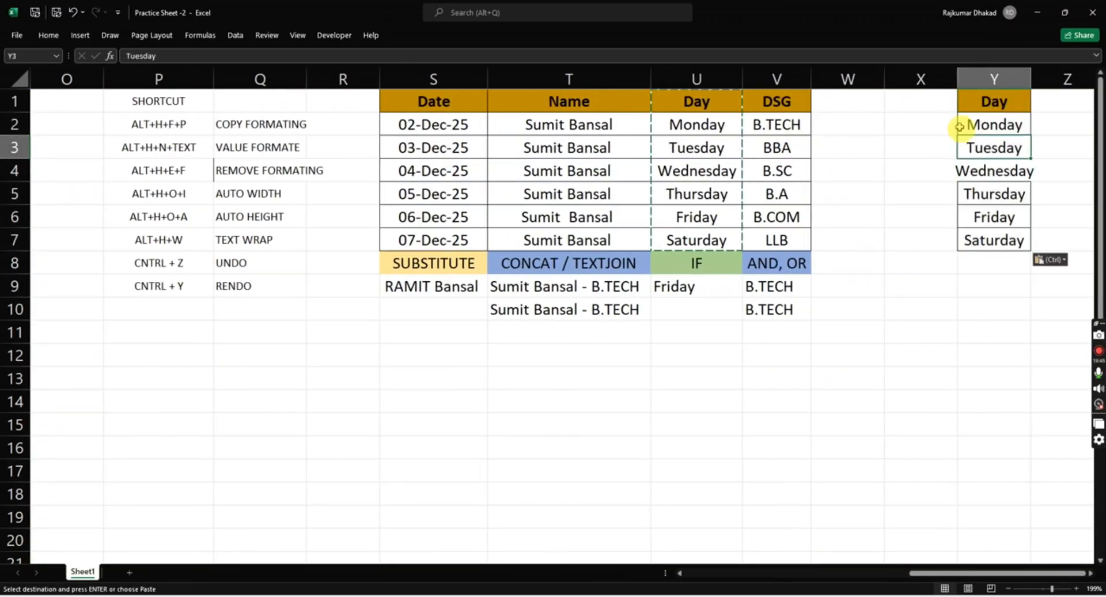
{"action": "key", "text": "Down"}
{"action": "key", "text": "Down"}
{"action": "key", "text": "Down"}
{"action": "key", "text": "Down"}
{"action": "key", "text": "Down"}
{"action": "key", "text": "Down"}
{"action": "key", "text": "Up"}
{"action": "key", "text": "Left"}
{"action": "key", "text": "Left"}
{"action": "key", "text": "Left"}
{"action": "key", "text": "Left"}
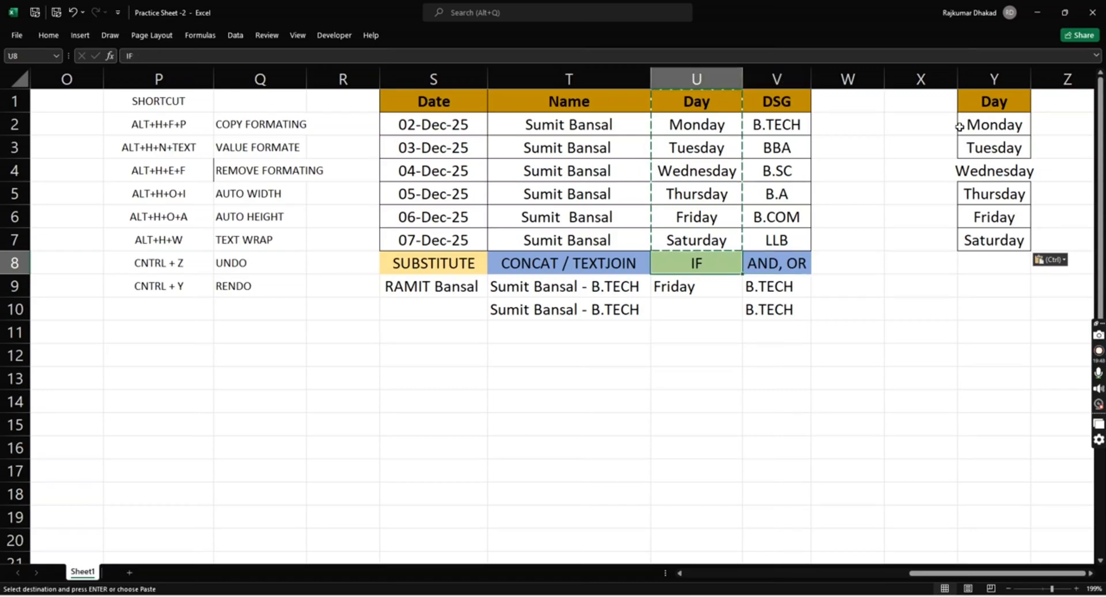
{"action": "key", "text": "ctrl+c"}
{"action": "key", "text": "Right"}
{"action": "key", "text": "Right"}
{"action": "key", "text": "Right"}
{"action": "key", "text": "Right"}
{"action": "key", "text": "ctrl+v"}
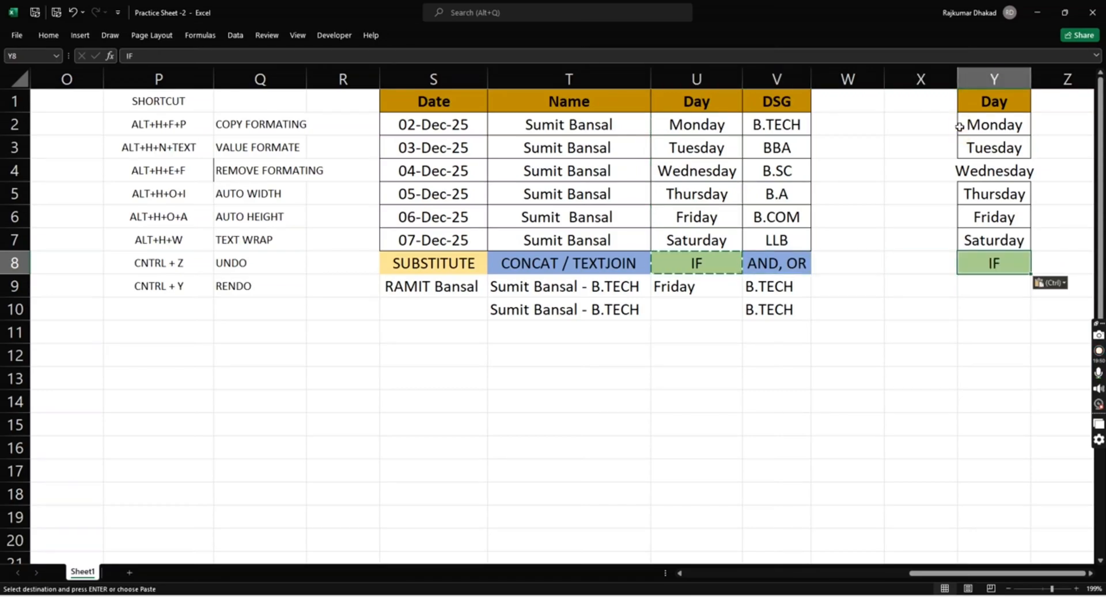
{"action": "type", "text": "VLOOKUP"}
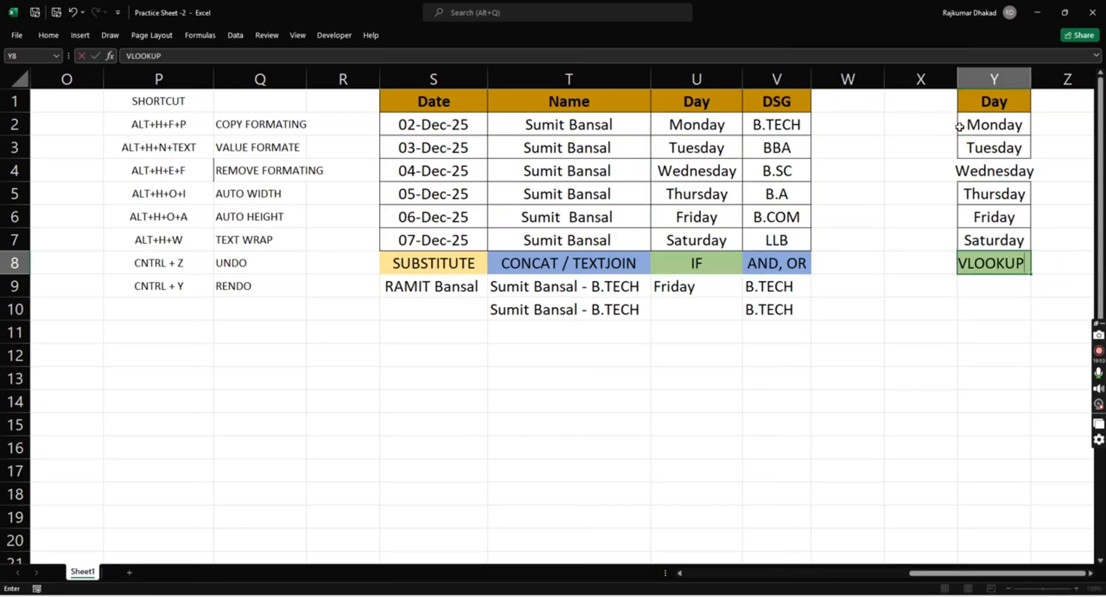
{"action": "key", "text": "Return"}
- Autofit the width of column Y to the copied day names
{"action": "key", "text": "Up"}
{"action": "key", "text": "Up"}
{"action": "key", "text": "ctrl+space"}
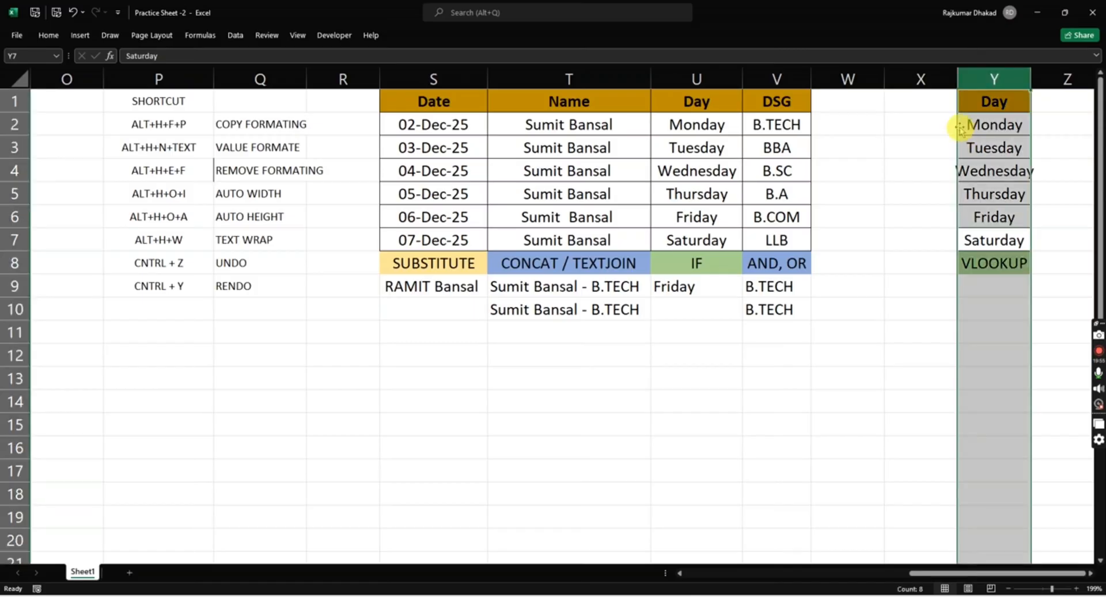
{"action": "key", "text": "alt"}
{"action": "left_click", "coordinate": [959, 128]}
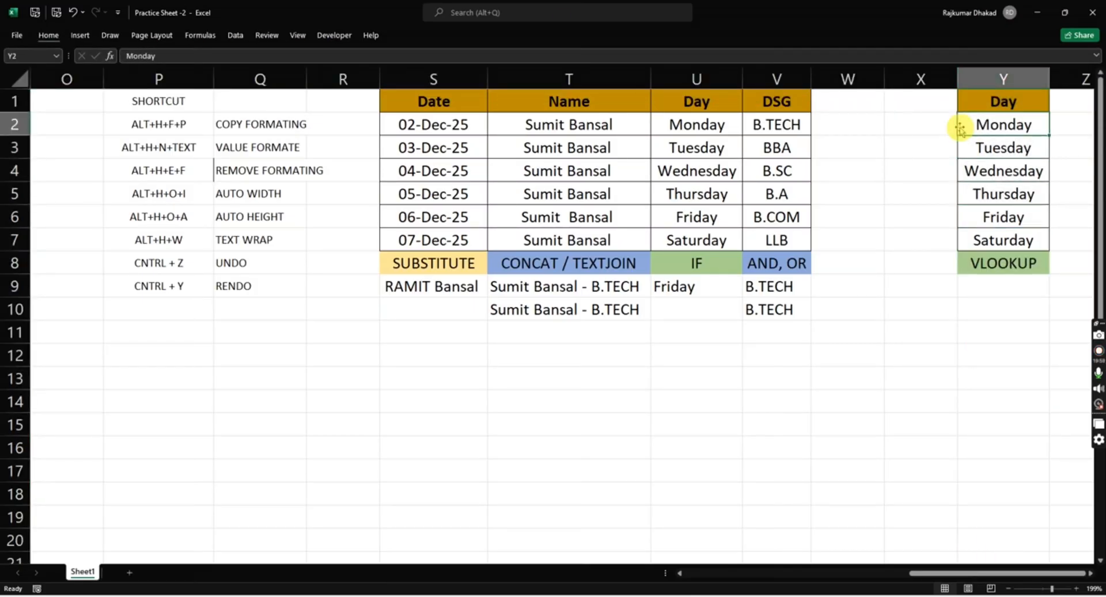
- Review the Day and DSG columns U and V as the source table for a lookup beside the copied days
{"action": "key", "text": "Right"}
{"action": "key", "text": "Left"}
{"action": "key", "text": "Left"}
{"action": "key", "text": "Left"}
{"action": "key", "text": "Left"}
{"action": "key", "text": "Left"}
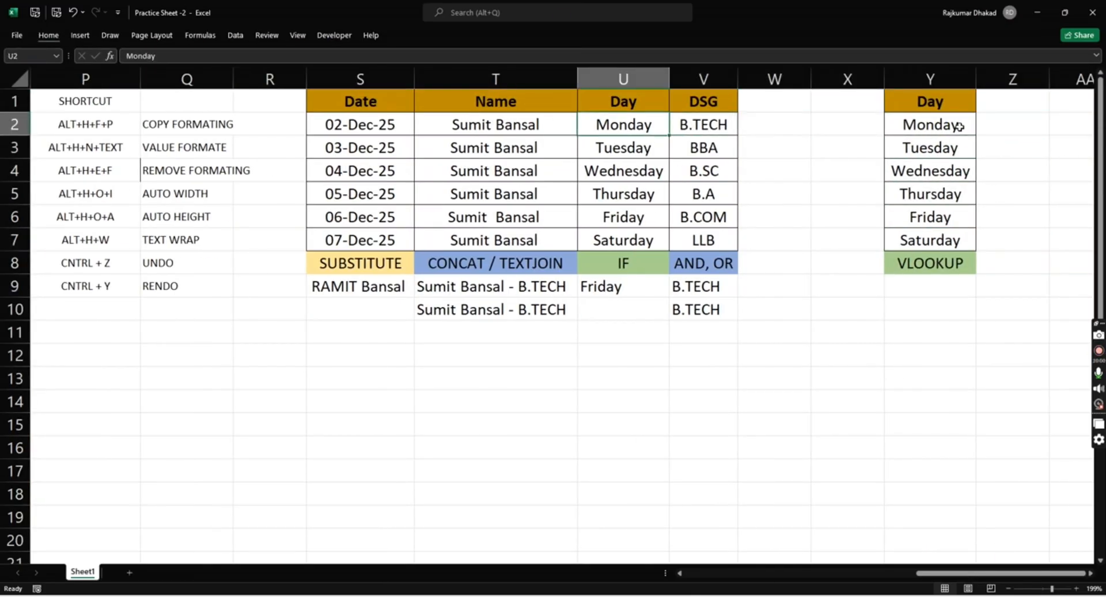
{"action": "key", "text": "Right"}
{"action": "key", "text": "ctrl+space"}
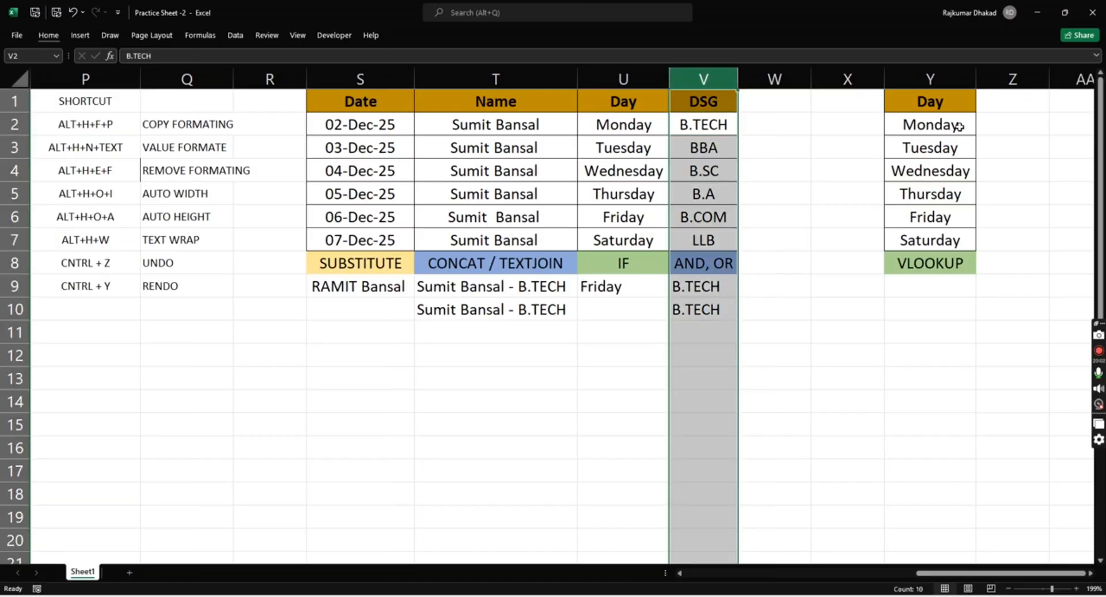
{"action": "key", "text": "Up"}
{"action": "key", "text": "Left"}
{"action": "key", "text": "shift+Right"}
{"action": "key", "text": "Down"}
{"action": "key", "text": "Right"}
{"action": "key", "text": "Right"}
{"action": "key", "text": "Right"}
{"action": "key", "text": "Right"}
{"action": "key", "text": "Right"}
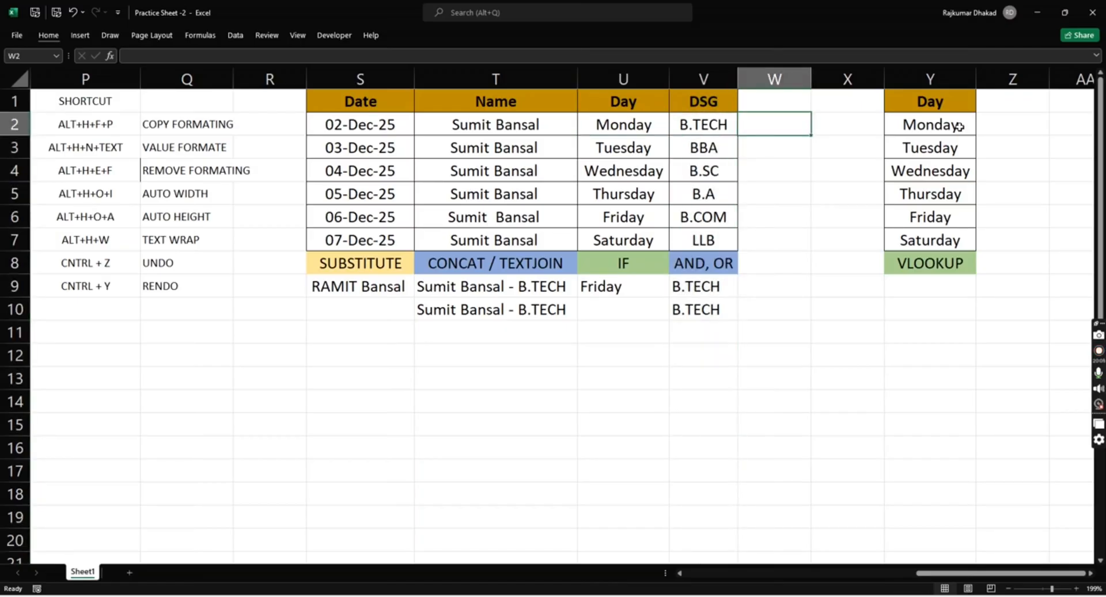
{"action": "type", "text": "=VLOOKUP("}
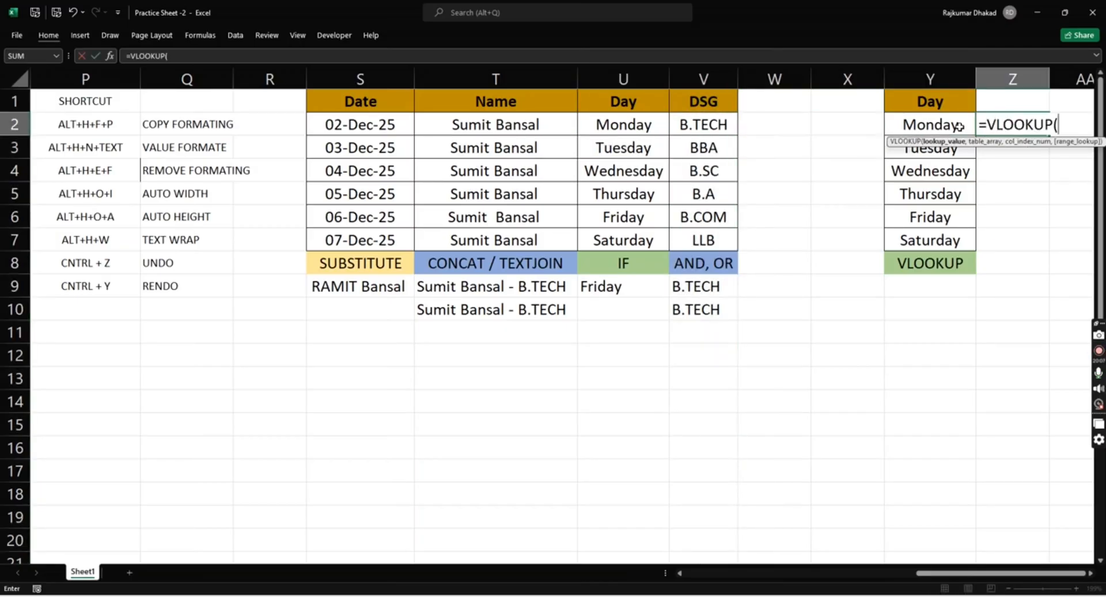
{"action": "key", "text": "Left"}
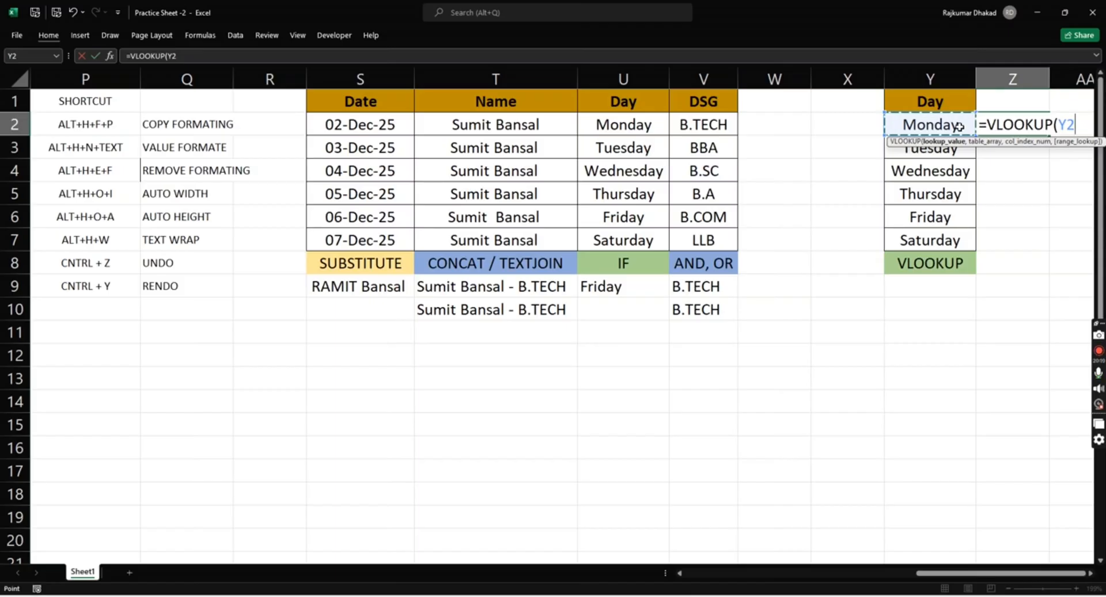
{"action": "key", "text": "Escape"}
- Enter =VLOOKUP(Y2,U:V,2,0) in Z2 to look up the DSG value for the day in Y2
{"action": "type", "text": "=VLOOKUP("}
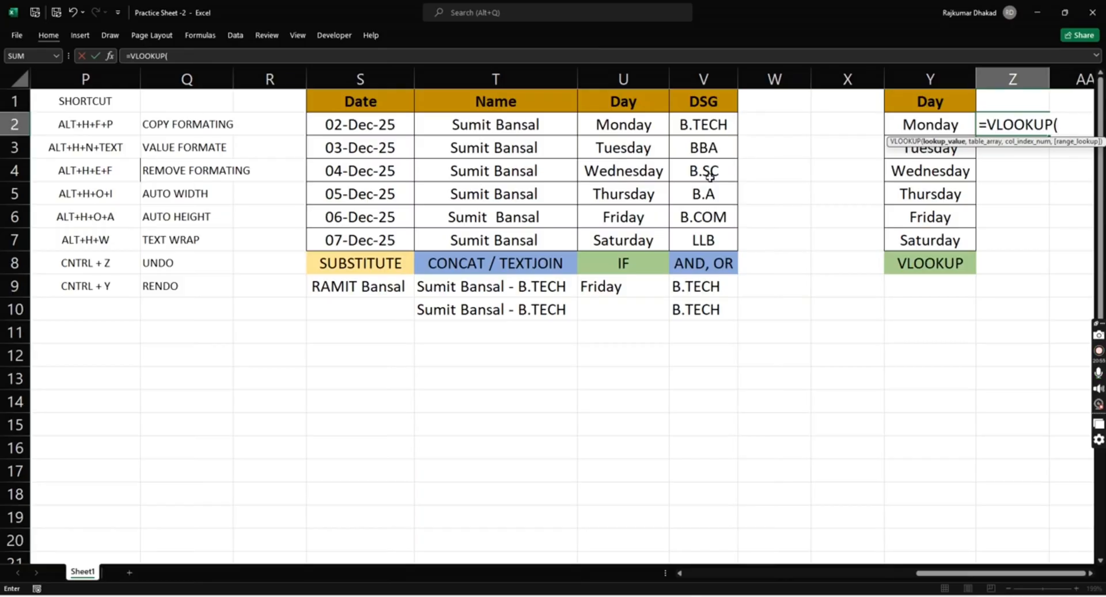
{"action": "key", "text": "Left"}
{"action": "type", "text": ","}
{"action": "key", "text": "Left"}
{"action": "key", "text": "Left"}
{"action": "key", "text": "Left"}
{"action": "key", "text": "Left"}
{"action": "key", "text": "Left"}
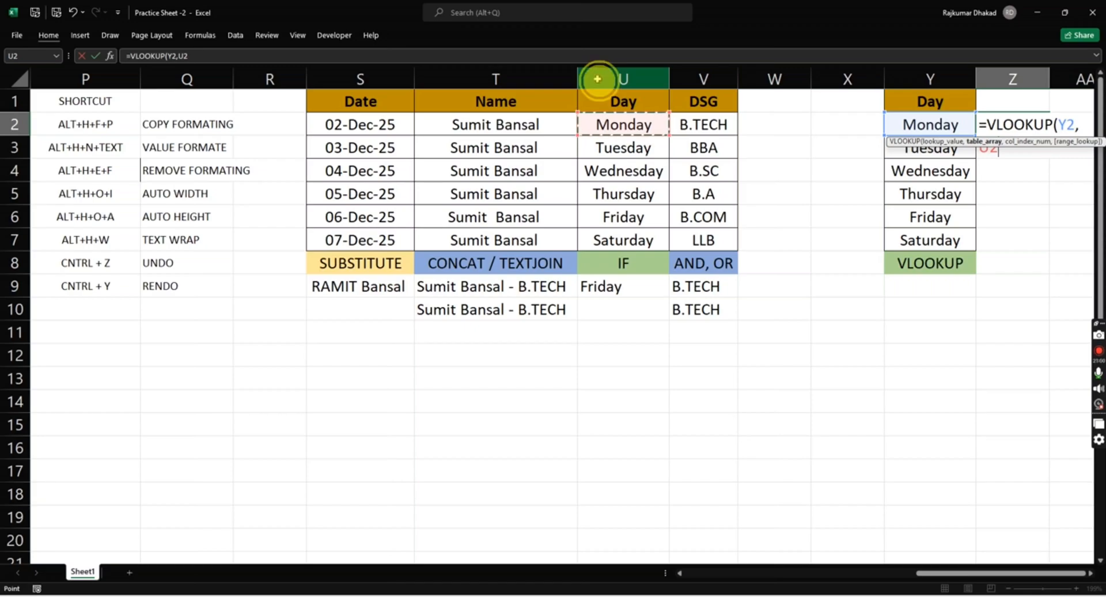
{"action": "left_click_drag", "start_coordinate": [598, 78], "coordinate": [724, 97]}
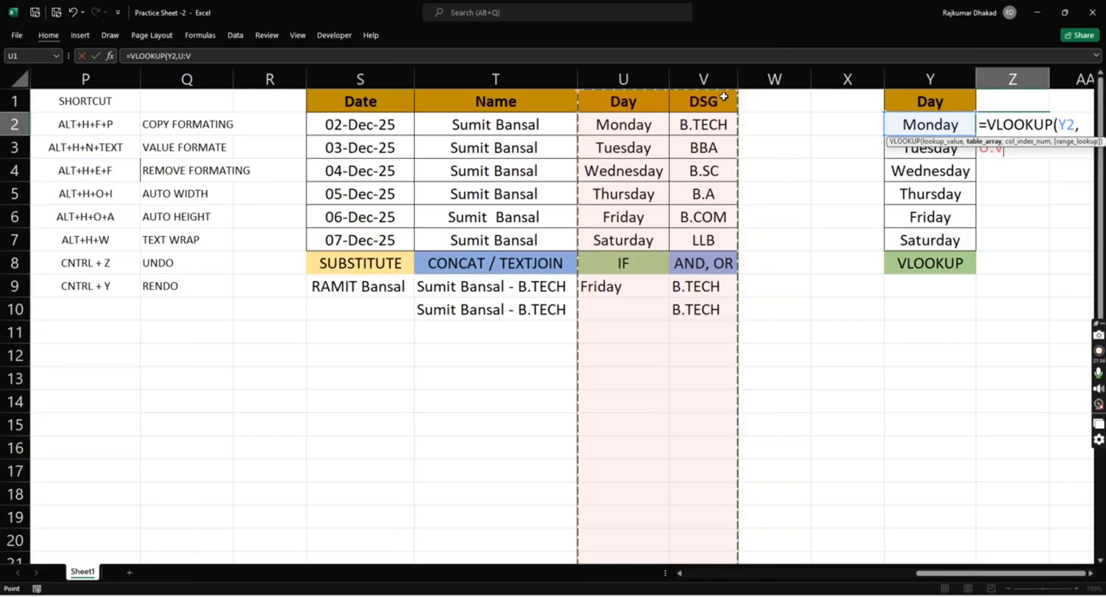
{"action": "type", "text": ","}
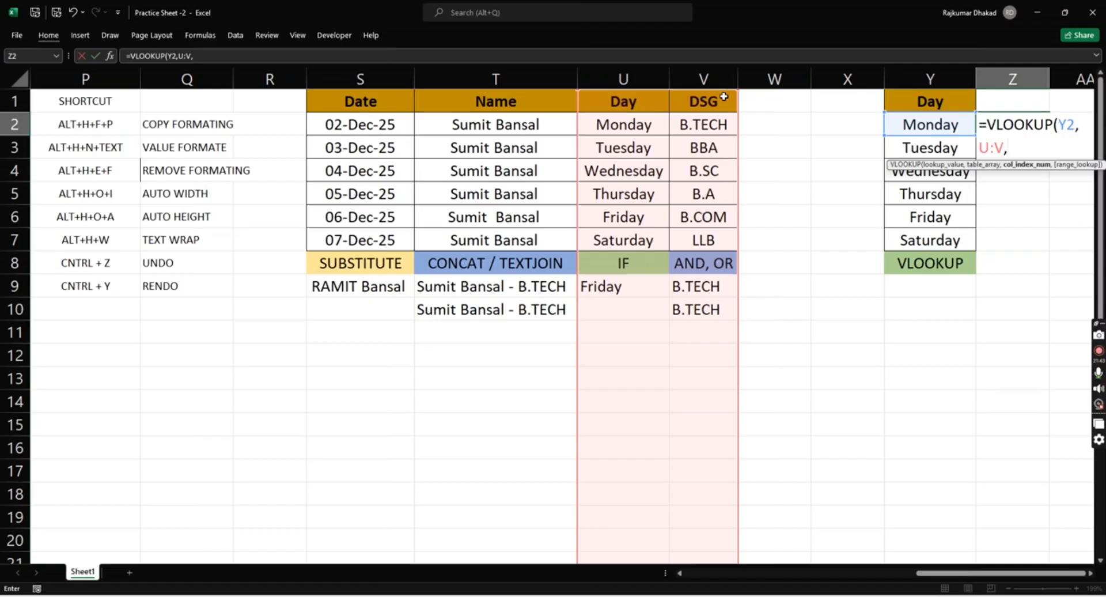
{"action": "type", "text": "2,0)"}
{"action": "key", "text": "Return"}
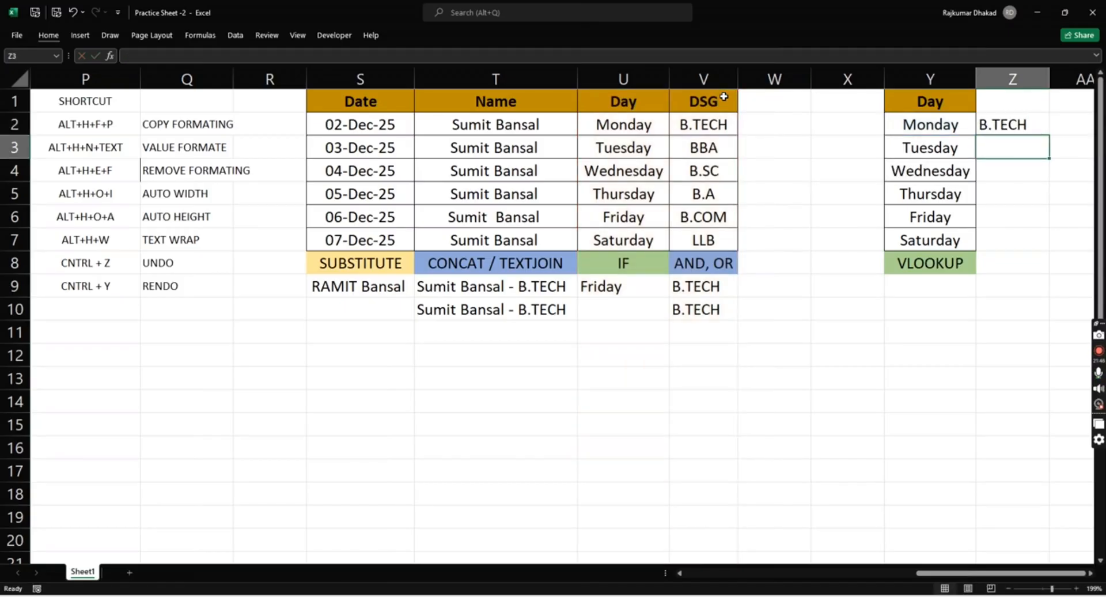
- Fill the VLOOKUP formula from Z2 down to Z7 and check the results against the days in column Y
{"action": "key", "text": "Up"}
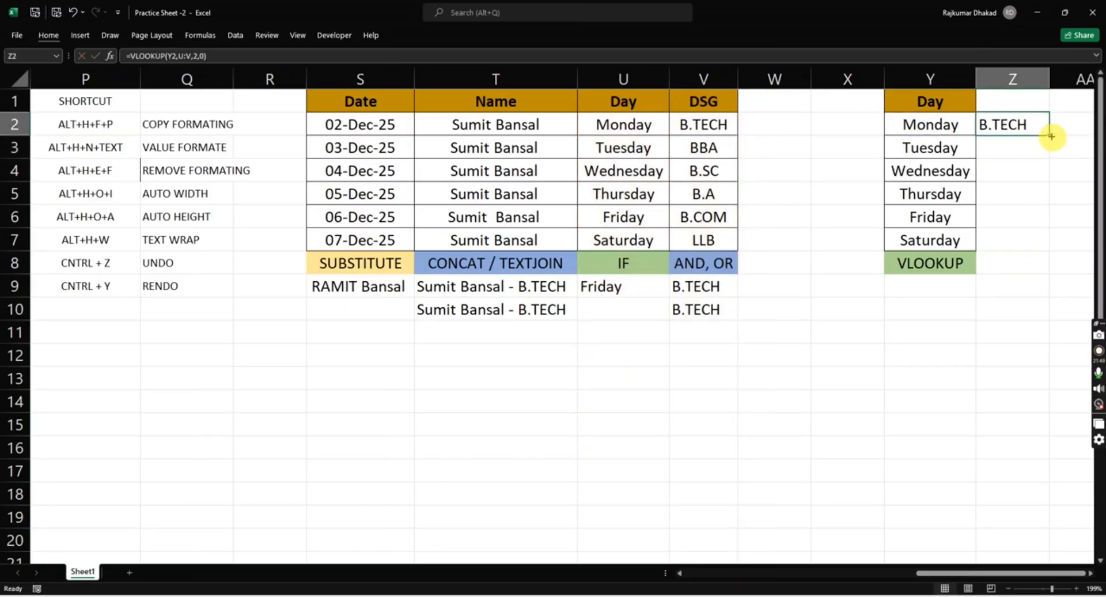
{"action": "left_click_drag", "start_coordinate": [1049, 136], "coordinate": [1062, 249]}
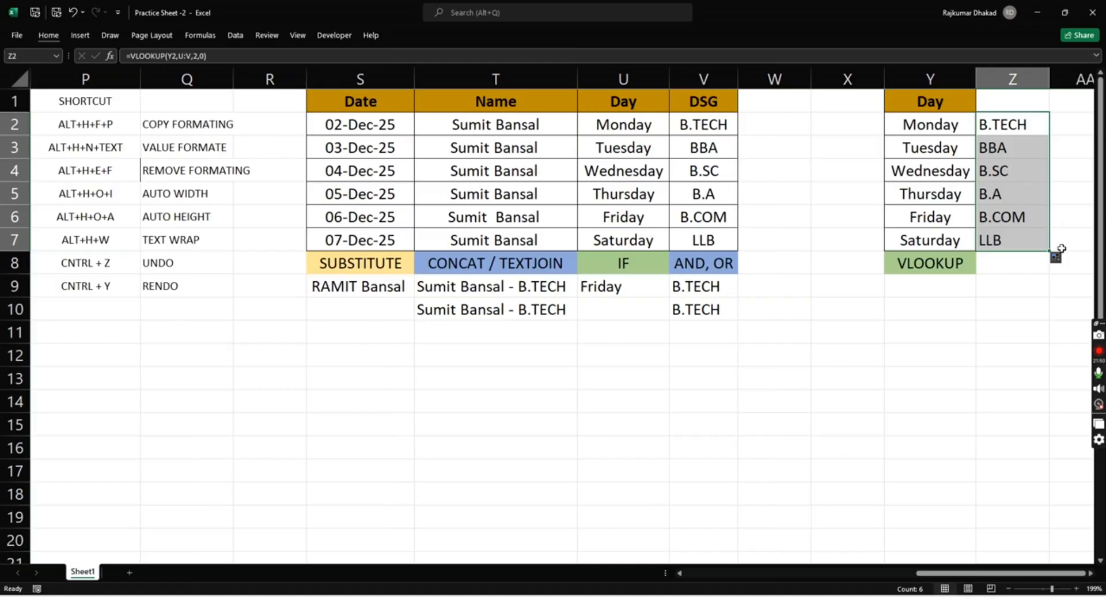
{"action": "left_click", "coordinate": [960, 143]}
{"action": "key", "text": "Up"}
{"action": "key", "text": "Down"}
{"action": "key", "text": "Right"}
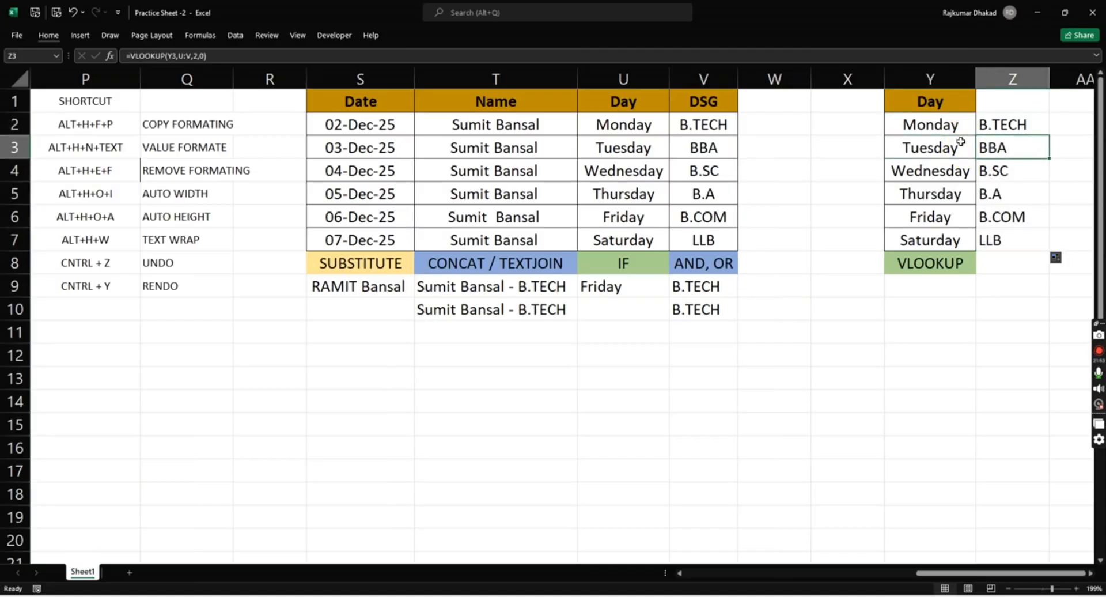
{"action": "key", "text": "Left"}
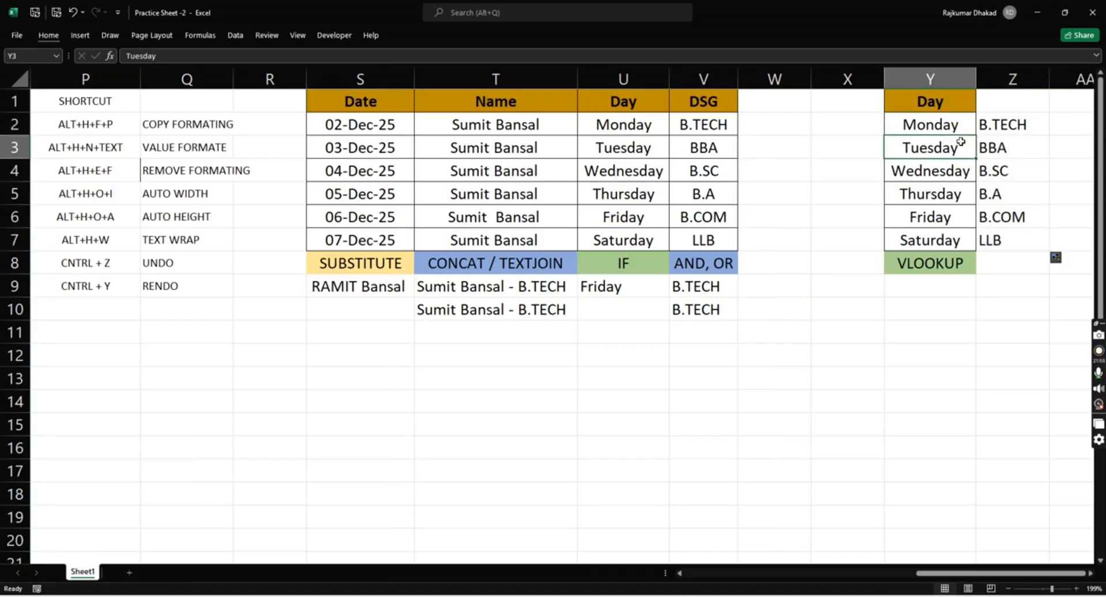